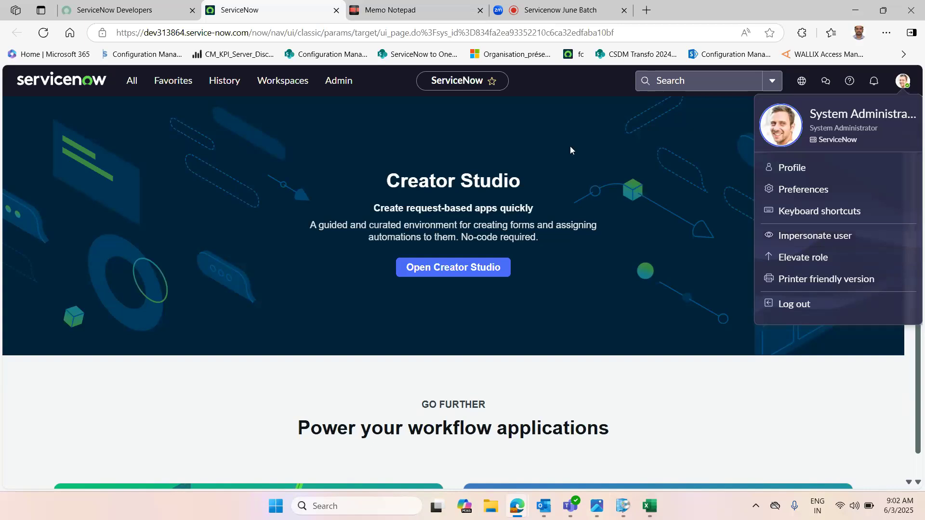
Step: Browse the All navigation menu, collapsing the Self-Service section, then close the menu
{"action": "left_click", "coordinate": [130, 81]}
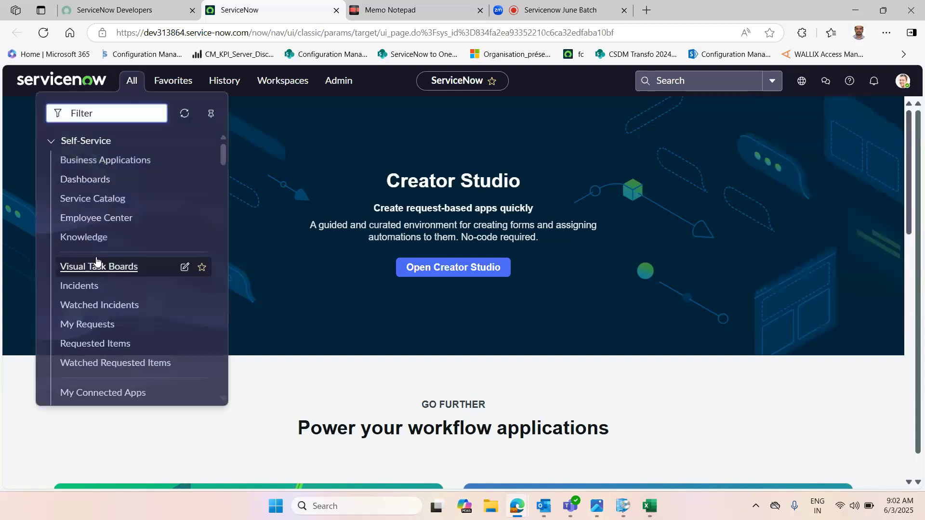
{"action": "left_click", "coordinate": [51, 143]}
{"action": "left_click", "coordinate": [51, 143]}
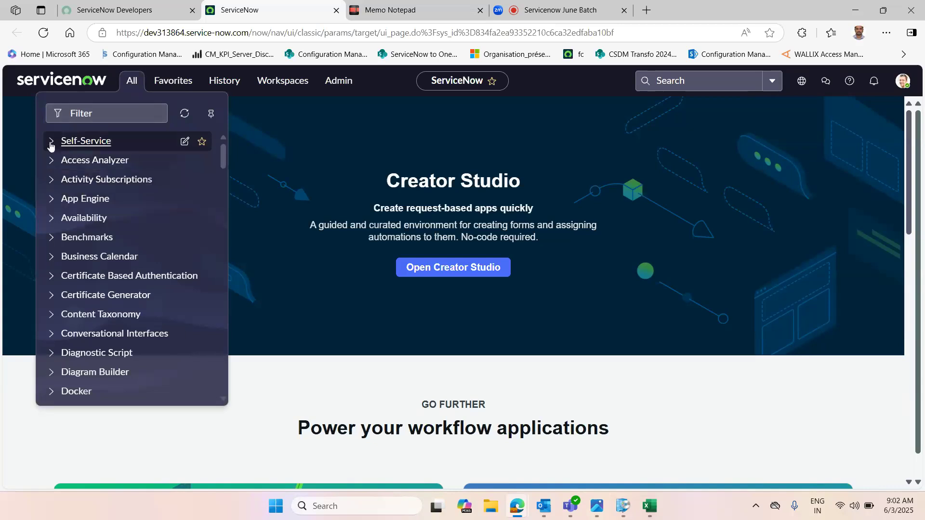
{"action": "left_click", "coordinate": [294, 121]}
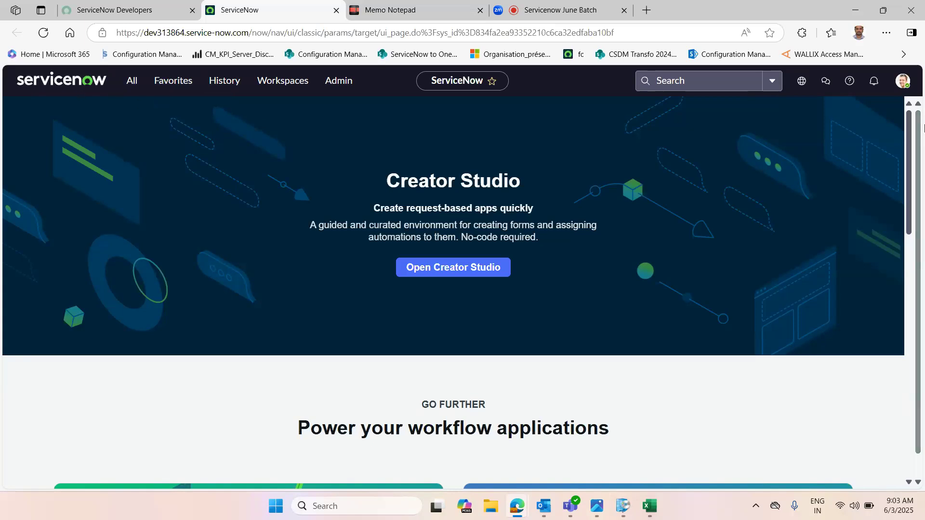
Step: Impersonate the first user listed in the Impersonate user dialog
{"action": "left_click", "coordinate": [903, 82]}
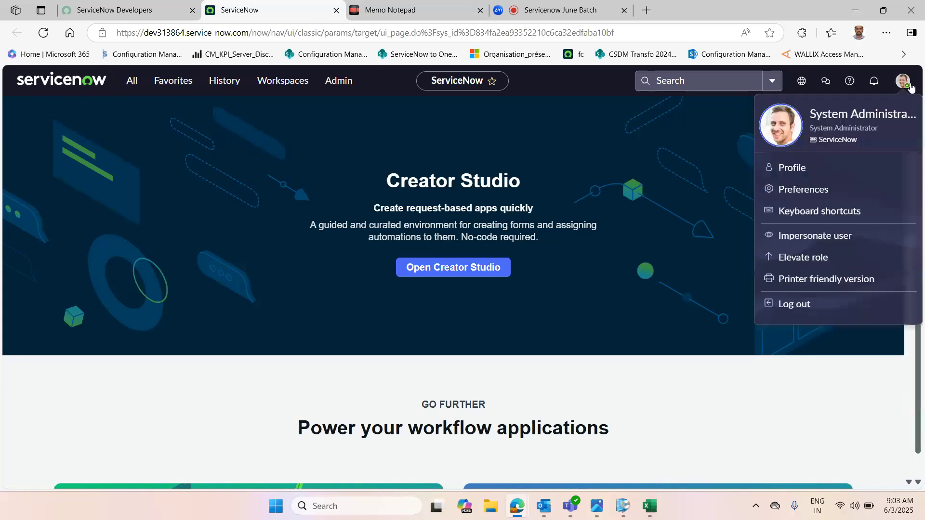
{"action": "left_click", "coordinate": [815, 237]}
{"action": "left_click", "coordinate": [410, 211]}
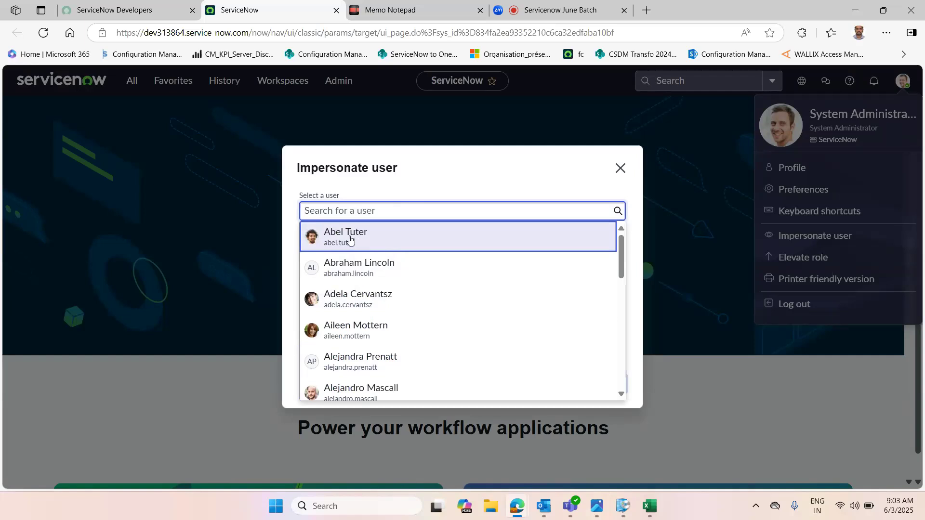
{"action": "left_click", "coordinate": [349, 238]}
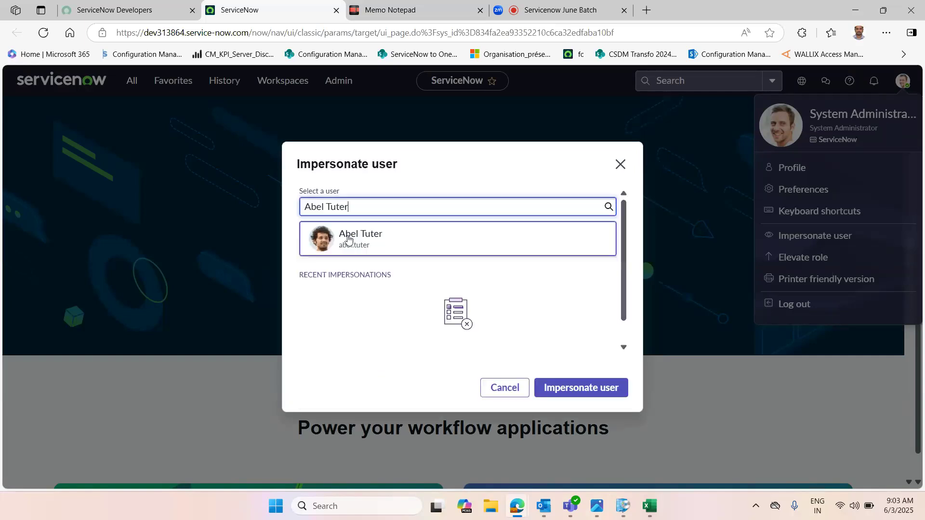
{"action": "left_click", "coordinate": [580, 393]}
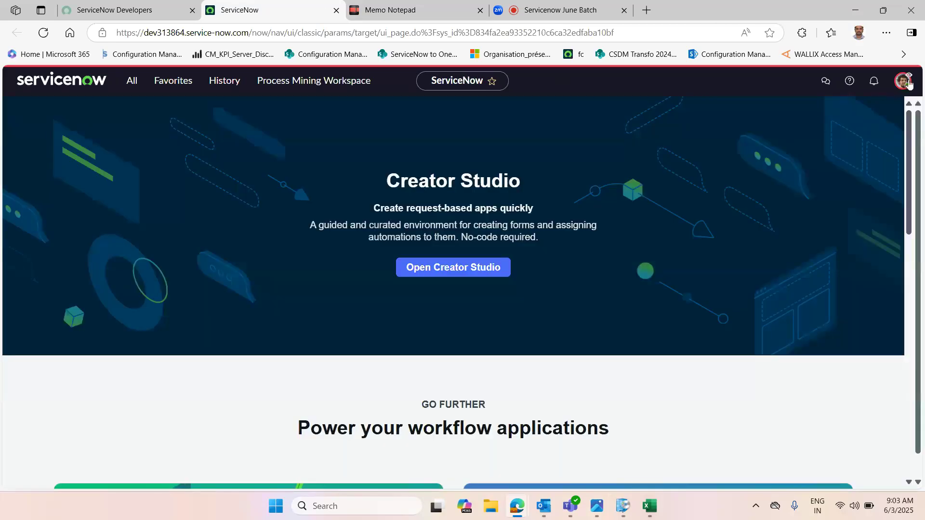
Step: Step through the welcome tour for the impersonated user until it closes
{"action": "left_click", "coordinate": [910, 88]}
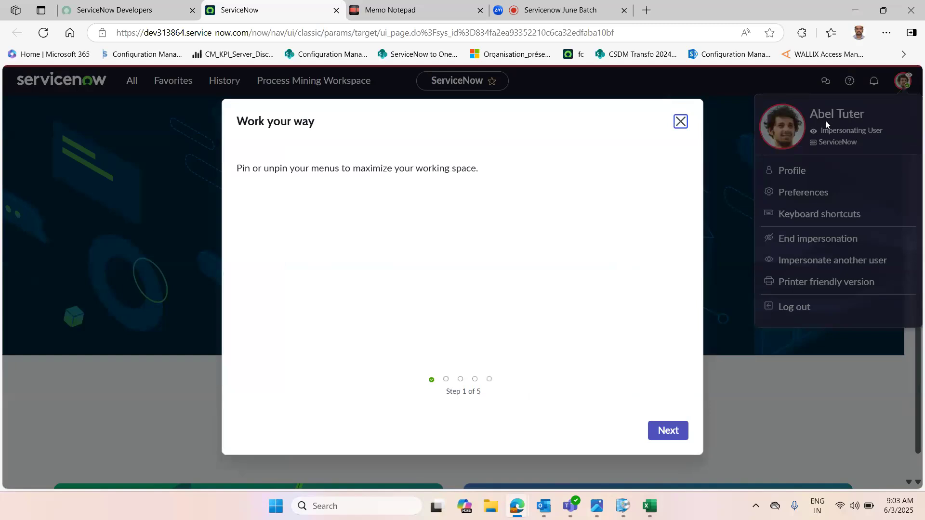
{"action": "left_click", "coordinate": [678, 430]}
{"action": "left_click", "coordinate": [678, 430]}
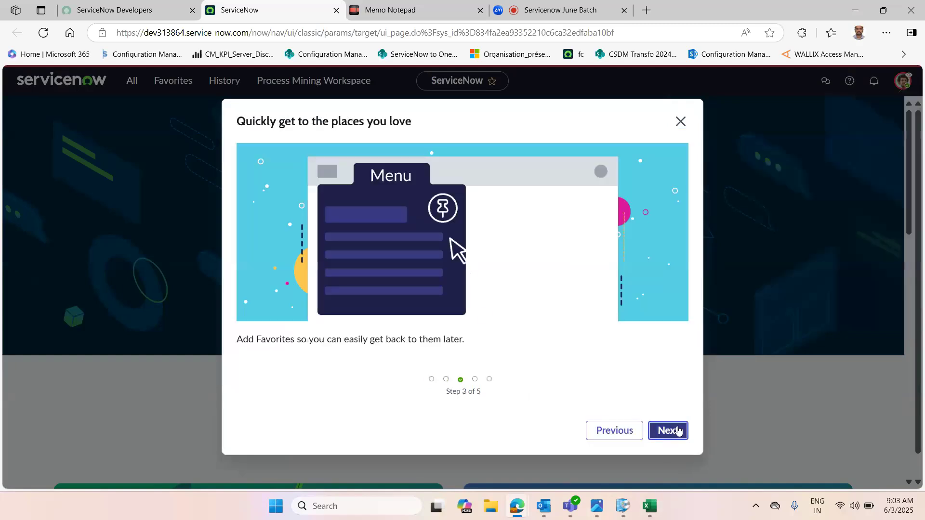
{"action": "left_click", "coordinate": [679, 430]}
{"action": "left_click", "coordinate": [678, 430]}
{"action": "left_click", "coordinate": [678, 430]}
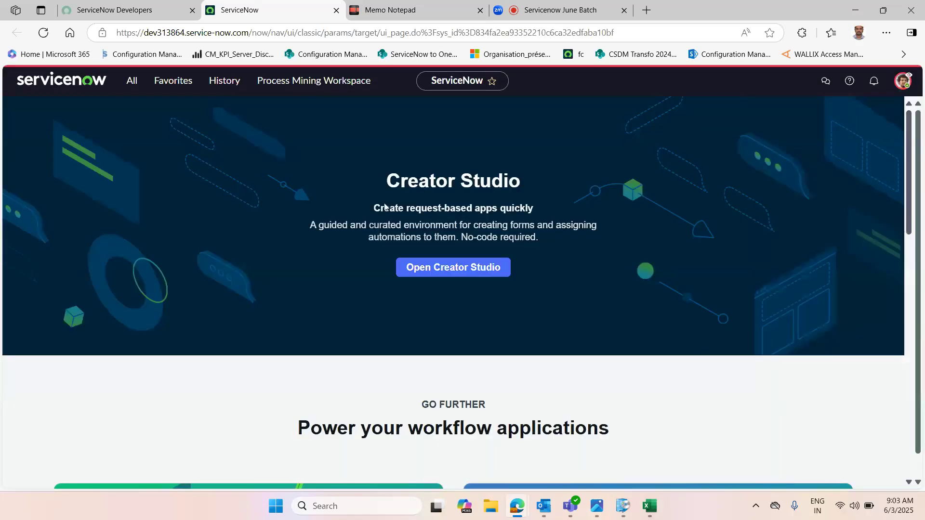
Step: Review which application menus the impersonated user sees in the All navigation menu
{"action": "left_click", "coordinate": [130, 81]}
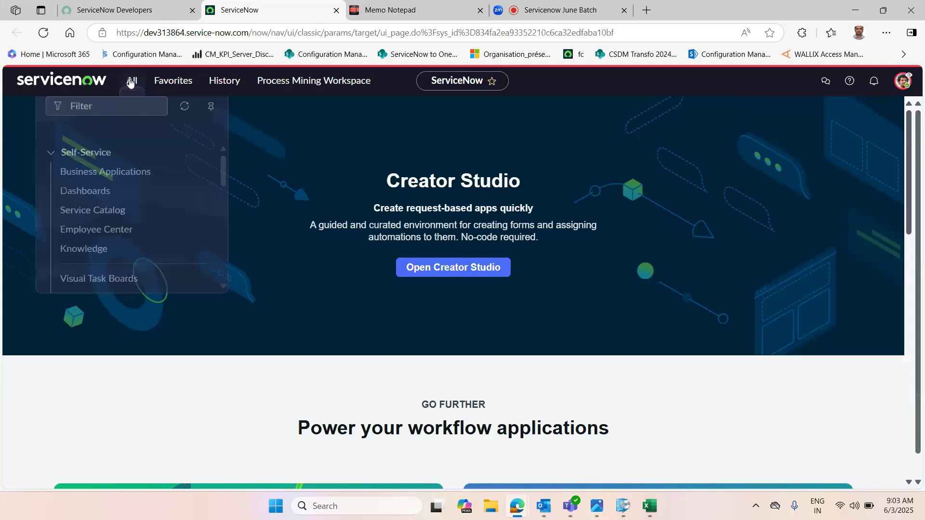
{"action": "left_click", "coordinate": [67, 142]}
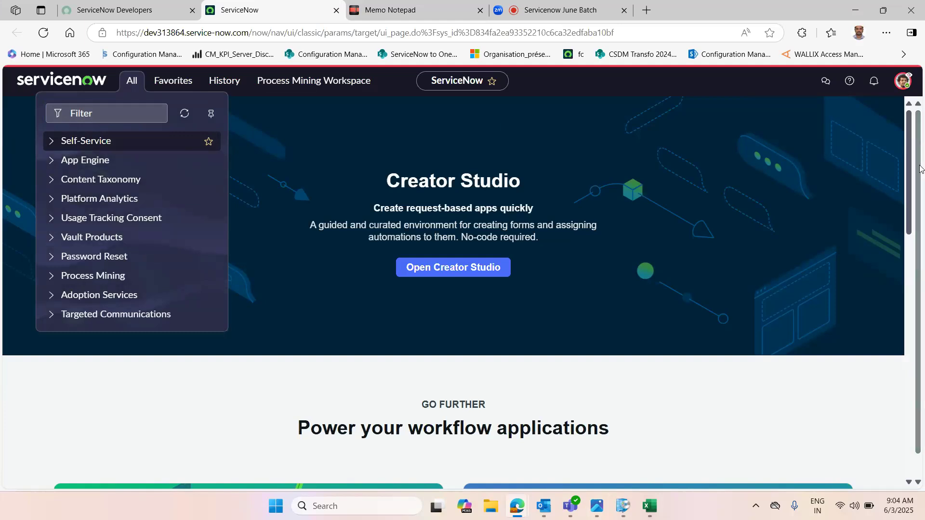
{"action": "left_click", "coordinate": [903, 82]}
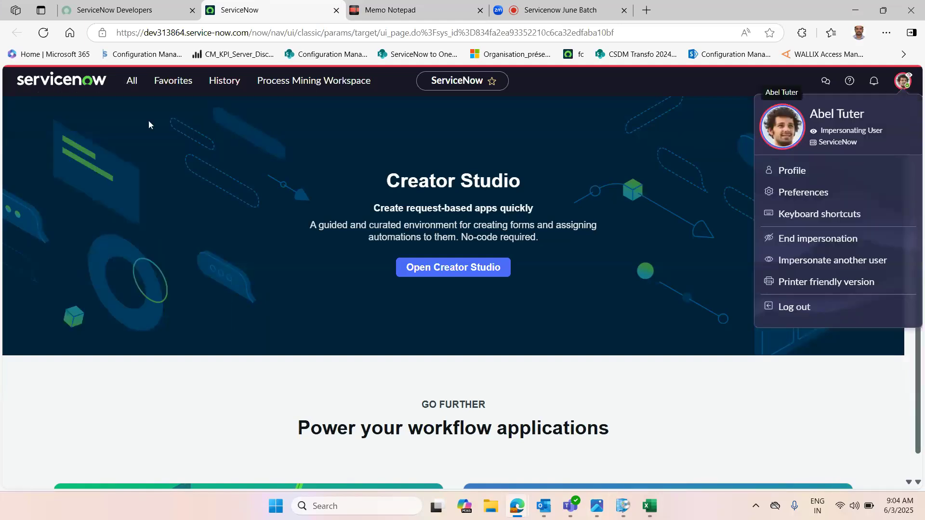
Step: Open Dashboards from the Self-Service section of the All menu
{"action": "left_click", "coordinate": [132, 82]}
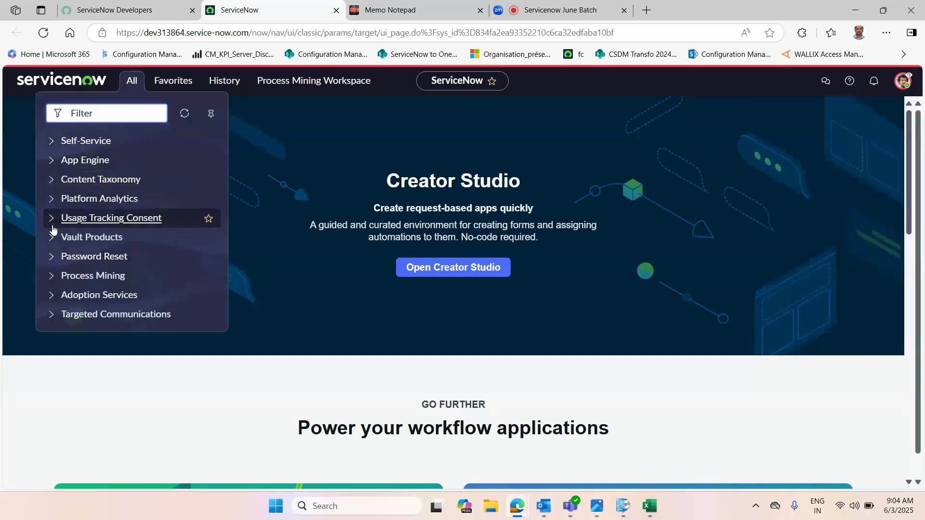
{"action": "left_click", "coordinate": [52, 141]}
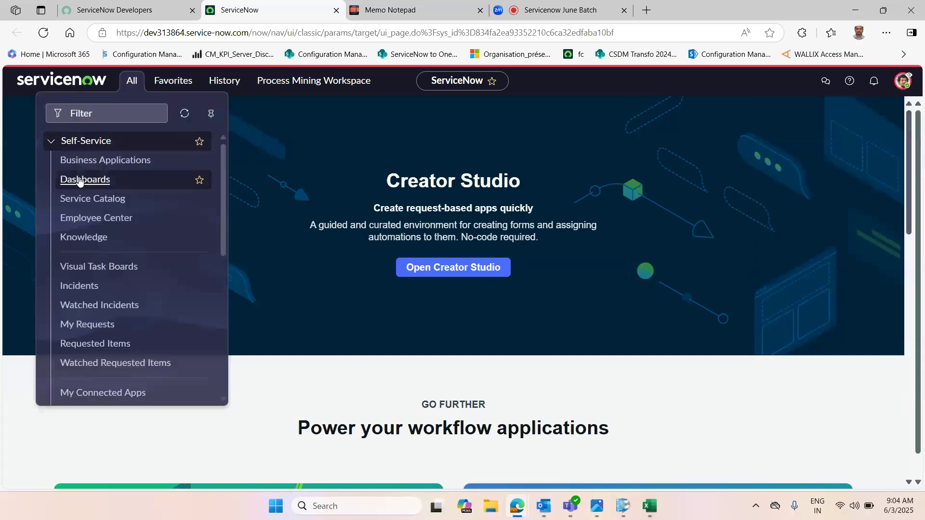
{"action": "left_click", "coordinate": [80, 180]}
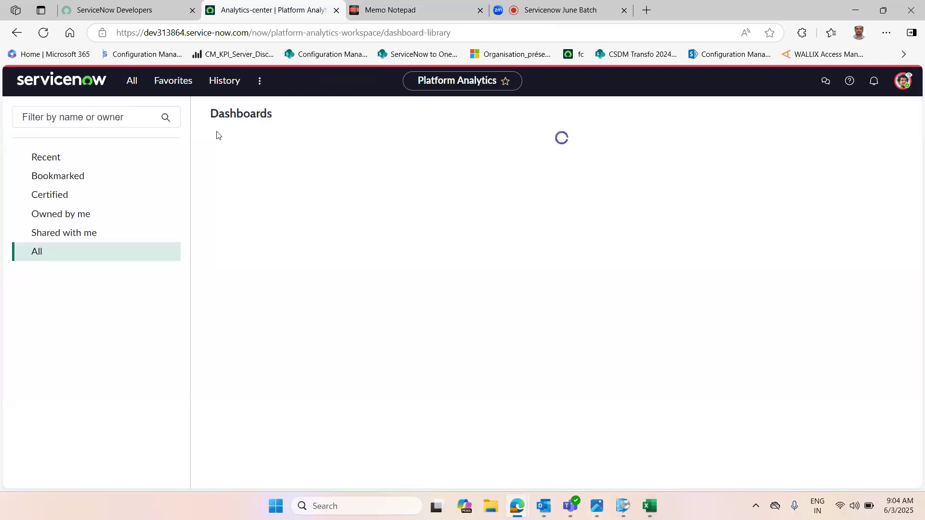
Step: End the impersonation to return to the System Administrator account
{"action": "left_click", "coordinate": [900, 84]}
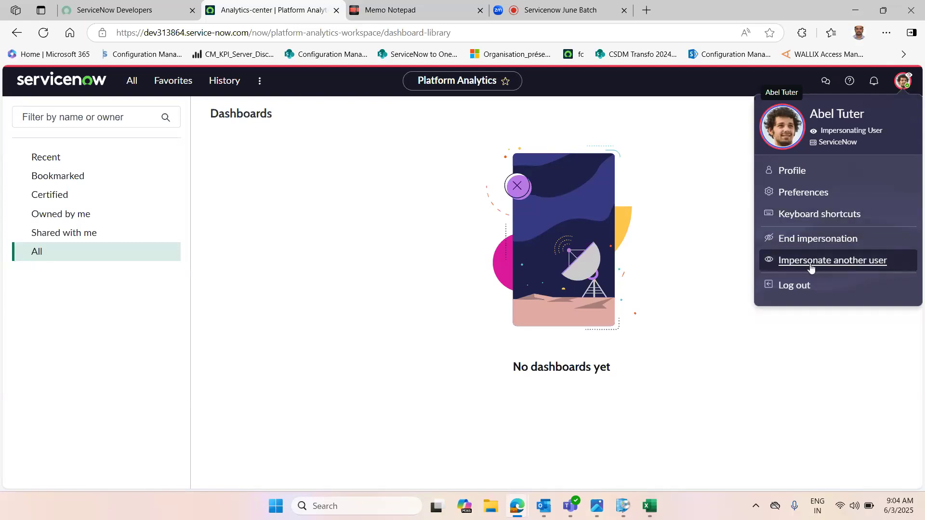
{"action": "left_click", "coordinate": [797, 240]}
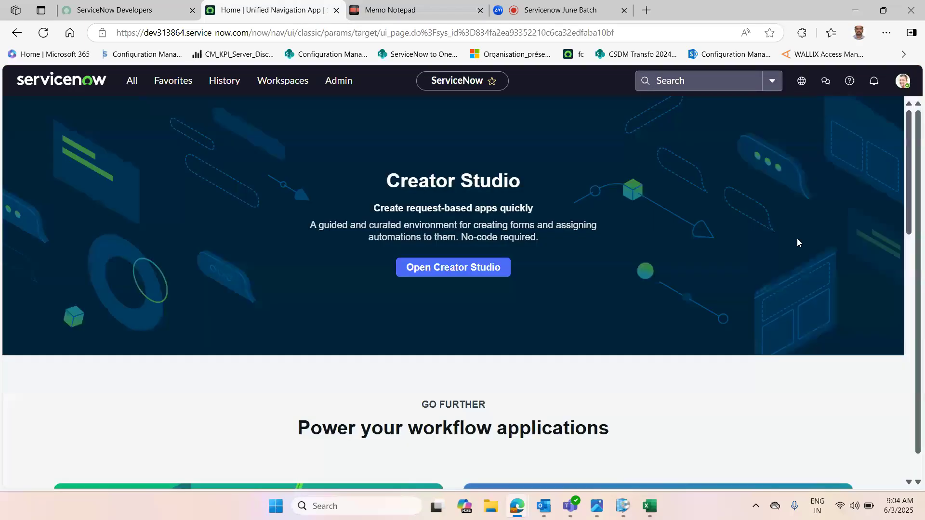
Step: Review the administrator's All navigation menu, expanding and collapsing the Self-Service section
{"action": "left_click", "coordinate": [902, 80]}
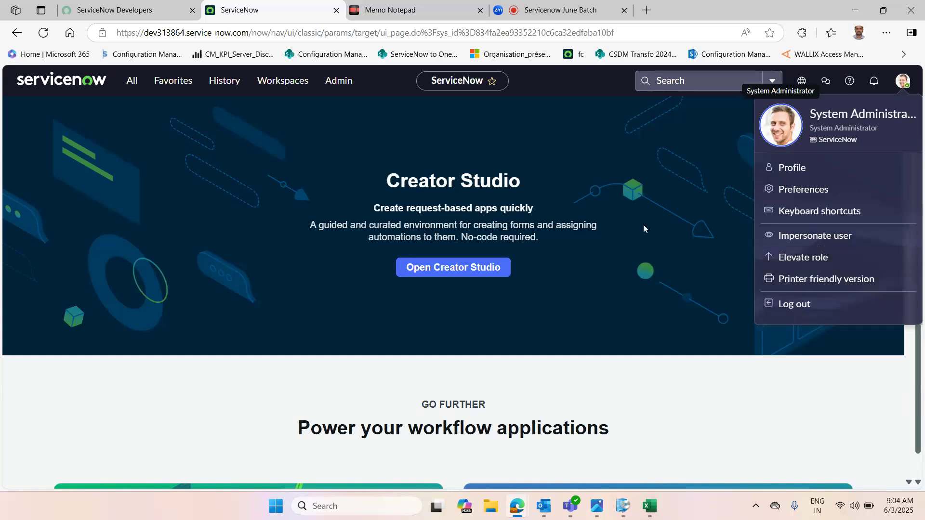
{"action": "left_click", "coordinate": [722, 126]}
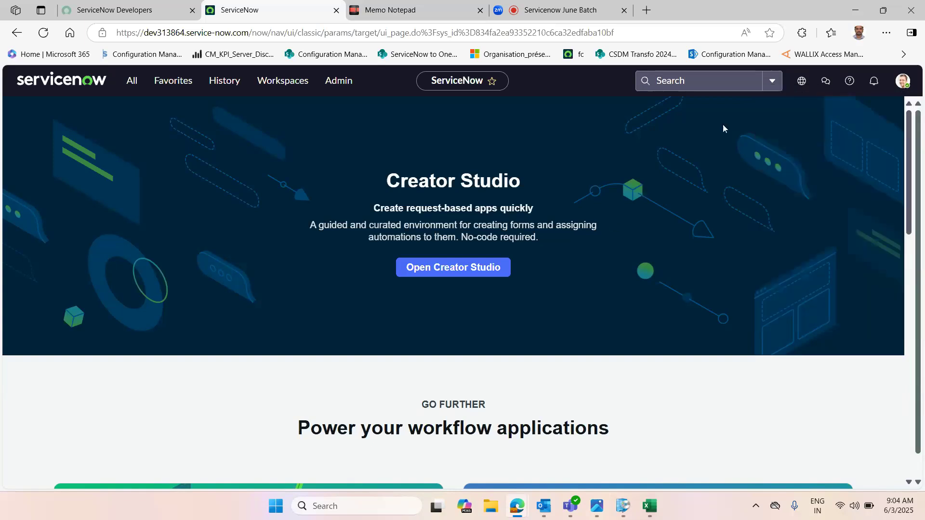
{"action": "left_click", "coordinate": [134, 89]}
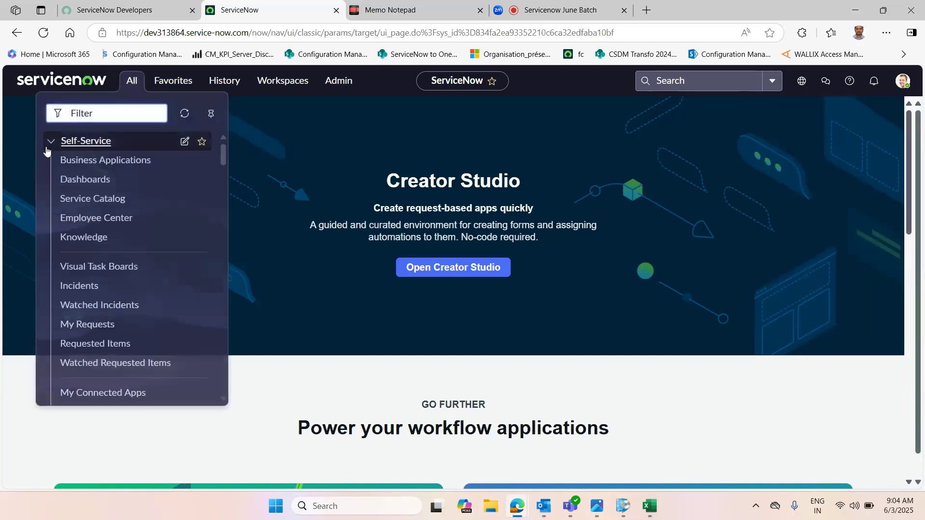
{"action": "left_click", "coordinate": [49, 143]}
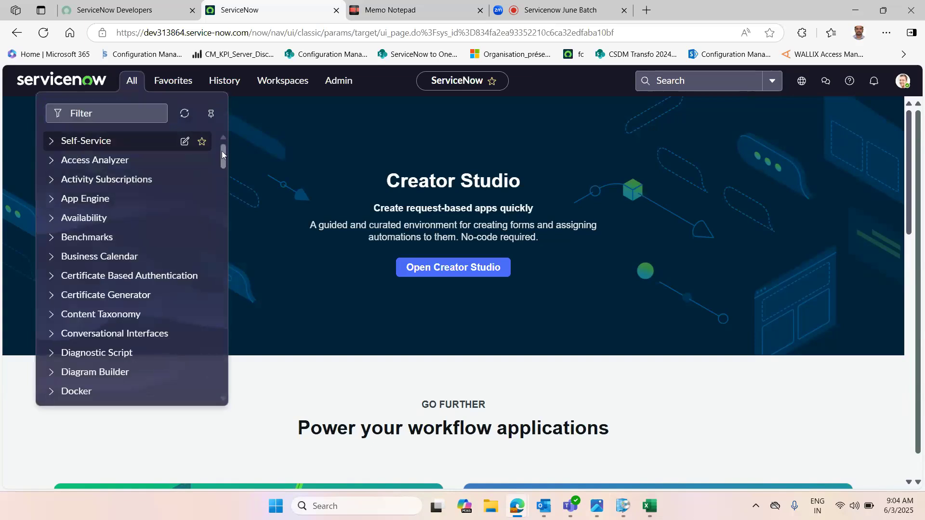
{"action": "left_click", "coordinate": [51, 143]}
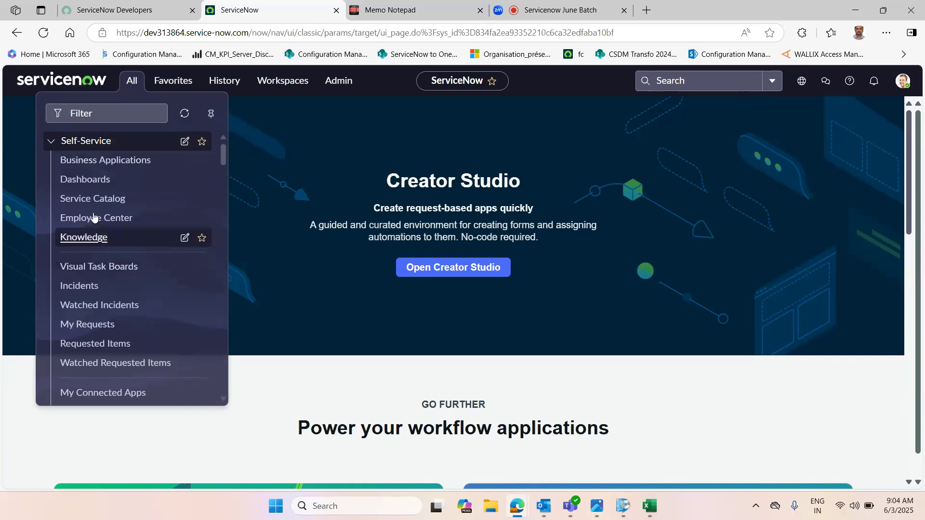
{"action": "left_click", "coordinate": [47, 146]}
{"action": "left_click", "coordinate": [99, 114]}
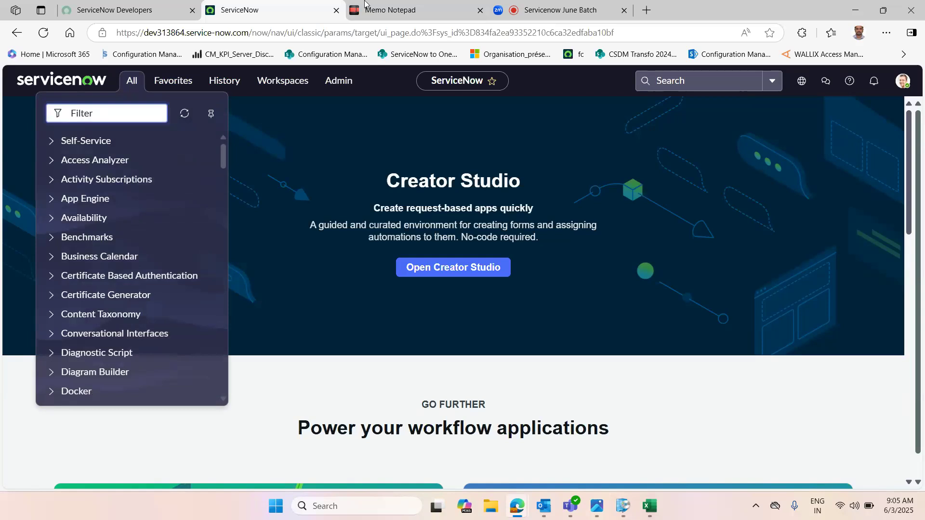
Step: Switch to the Memo Notepad tab and start a new note with the line INCIDENT
{"action": "left_click", "coordinate": [395, 9]}
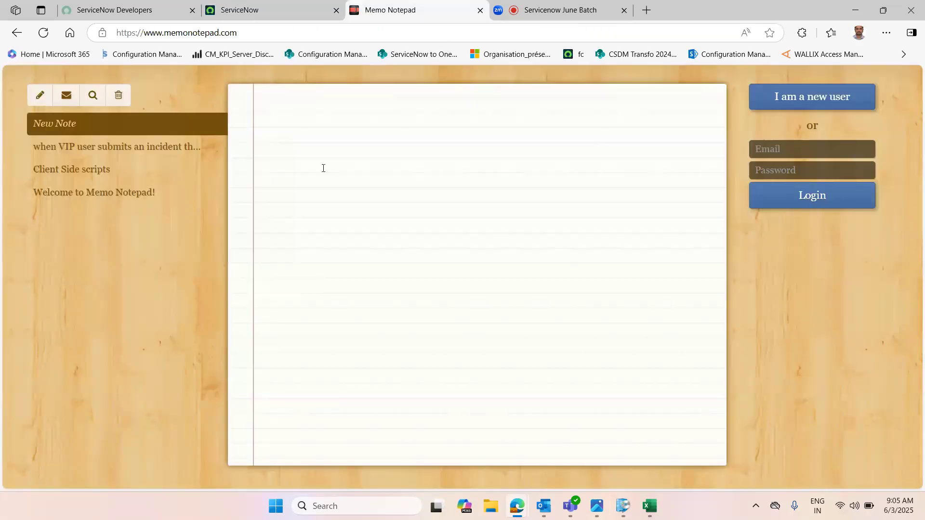
{"action": "type", "text": "INCIDENT"}
{"action": "key", "text": "Return"}
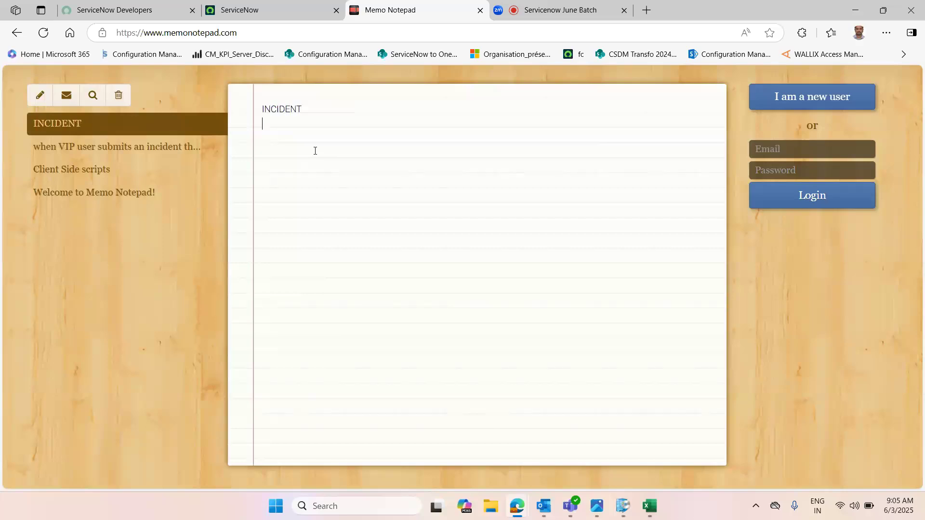
Step: Add the lines Problem and Change management to the note
{"action": "type", "text": "pROBLEM"}
{"action": "key", "text": "BackSpace"}
{"action": "key", "text": "BackSpace"}
{"action": "key", "text": "BackSpace"}
{"action": "key", "text": "BackSpace"}
{"action": "key", "text": "BackSpace"}
{"action": "key", "text": "BackSpace"}
{"action": "key", "text": "BackSpace"}
{"action": "type", "text": "Problem "}
{"action": "type", "text": "Change "}
{"action": "type", "text": "manage"}
Step: Add a Service catlog line to the note, retyping the misspelled second word
{"action": "key", "text": "Tab"}
{"action": "key", "text": "Return"}
{"action": "type", "text": "Ser"}
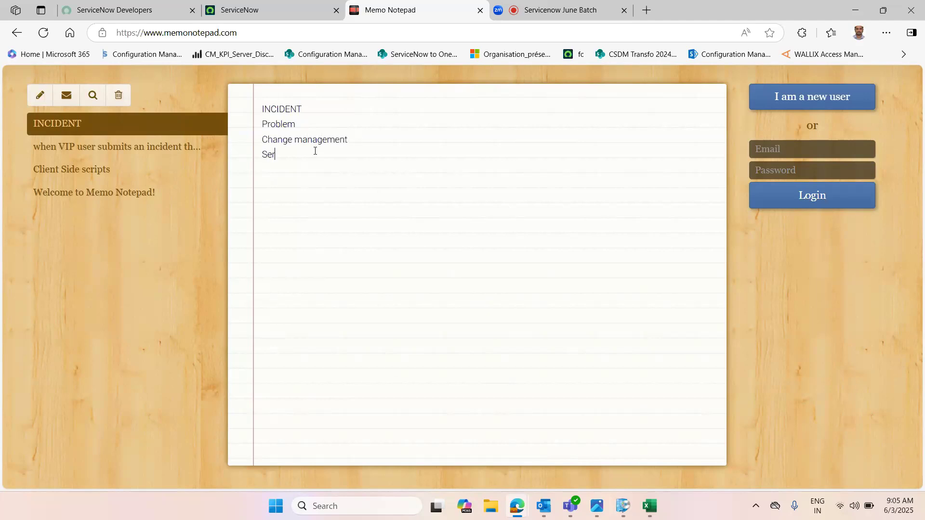
{"action": "type", "text": "vice Cate log"}
{"action": "key", "text": "BackSpace"}
{"action": "type", "text": "log"}
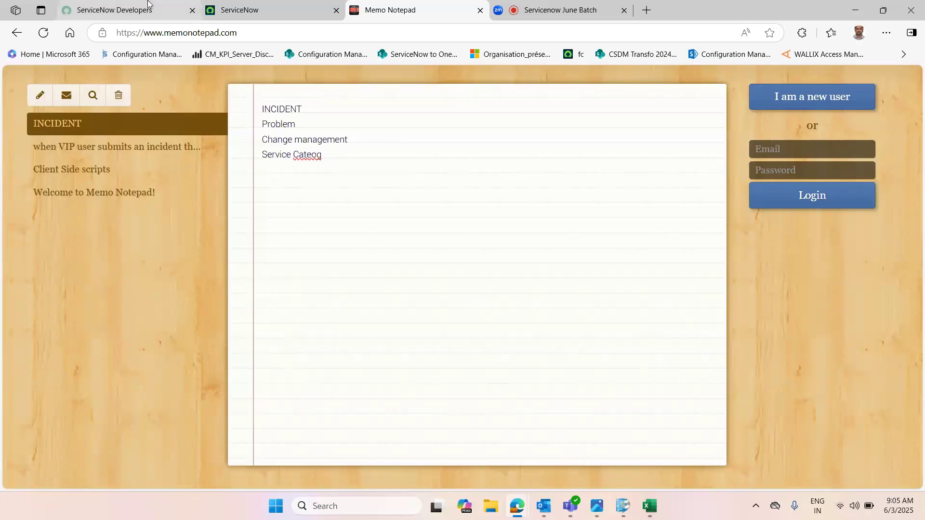
{"action": "double_click", "coordinate": [307, 155]}
{"action": "type", "text": "catl"}
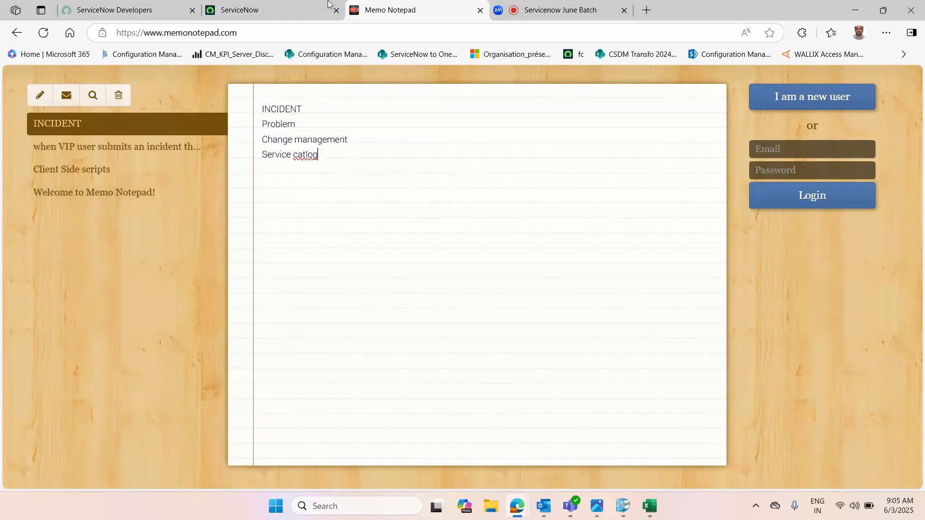
Step: Return to ServiceNow and filter the navigation menu for incident modules
{"action": "left_click", "coordinate": [254, 4]}
{"action": "left_click", "coordinate": [407, 10]}
{"action": "left_click", "coordinate": [250, 12]}
{"action": "type", "text": "incident"}
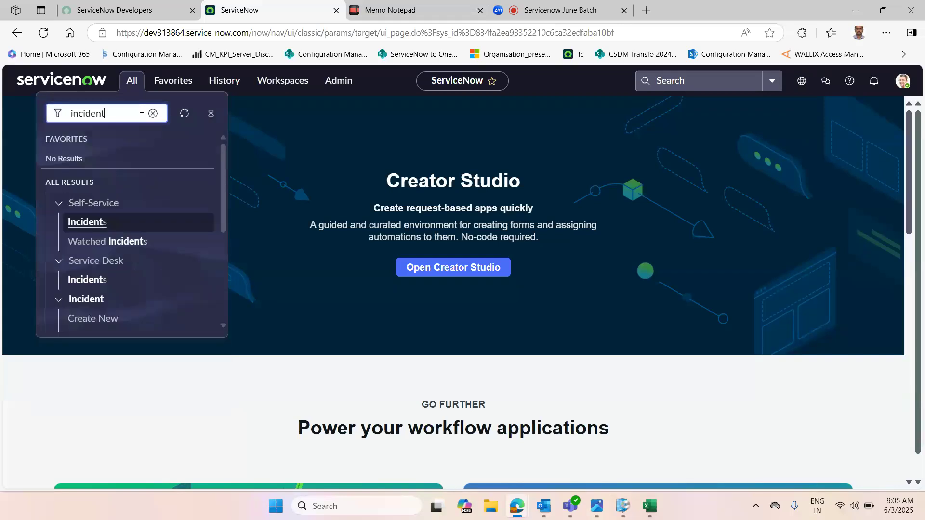
{"action": "left_click_drag", "start_coordinate": [225, 210], "coordinate": [197, 243]}
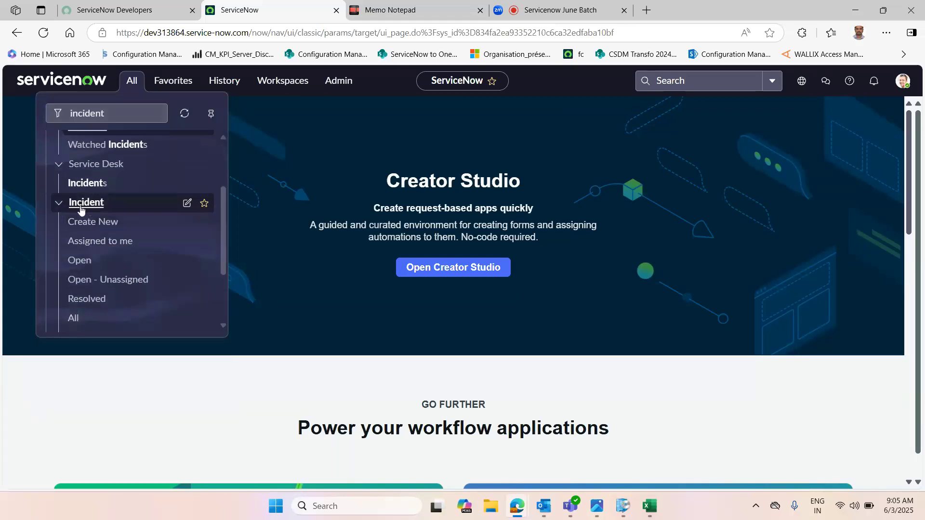
Step: Filter the navigation menu for problem modules
{"action": "left_click", "coordinate": [366, 4]}
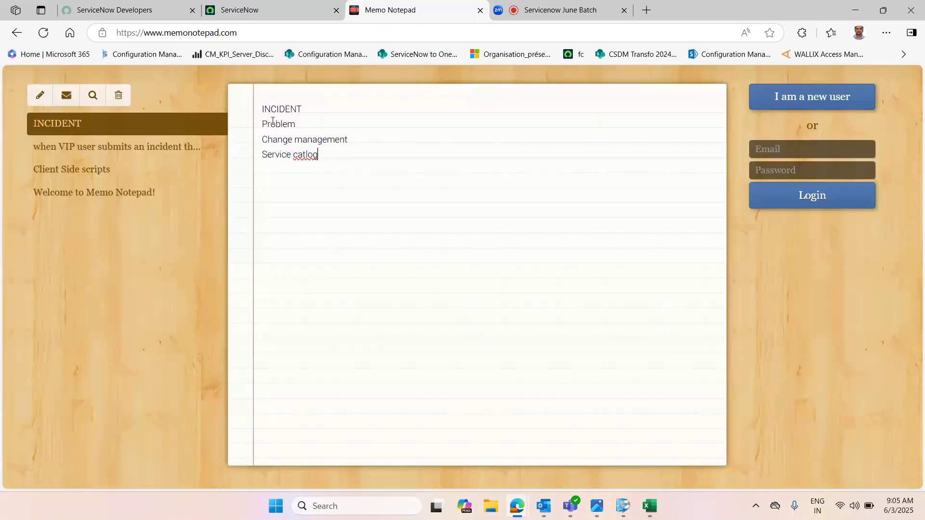
{"action": "left_click", "coordinate": [253, 6]}
{"action": "left_click", "coordinate": [135, 83]}
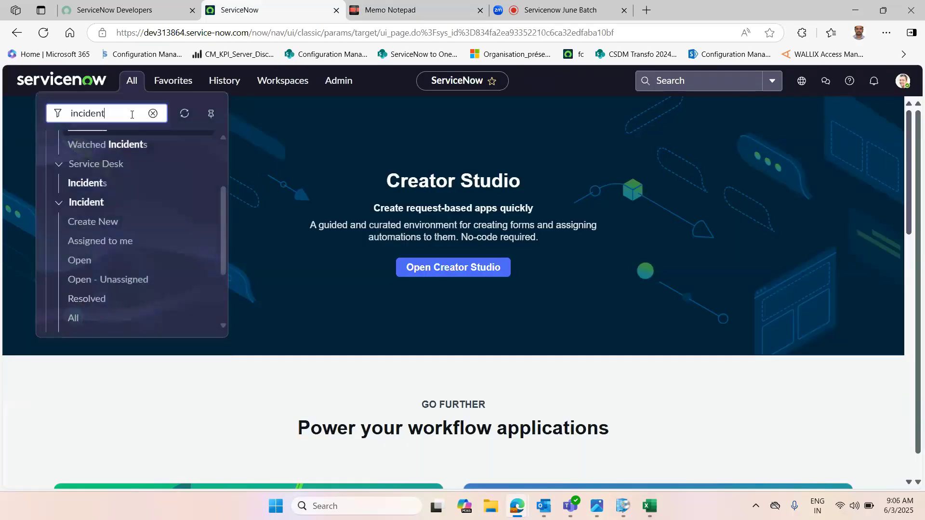
{"action": "type", "text": "problem"}
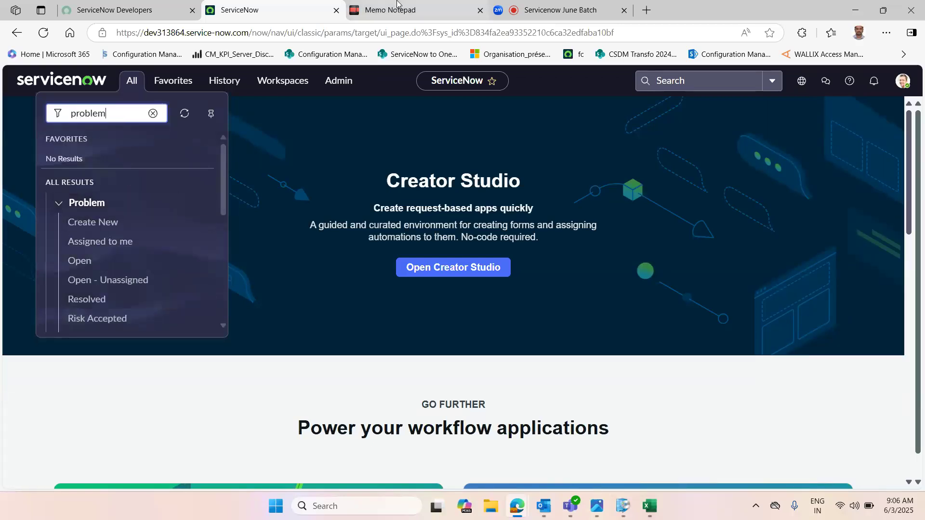
Step: Filter the navigation menu for change management modules, narrowing the filter to "change m"
{"action": "key", "text": "ctrl+Tab"}
{"action": "left_click_drag", "start_coordinate": [264, 140], "coordinate": [348, 139]}
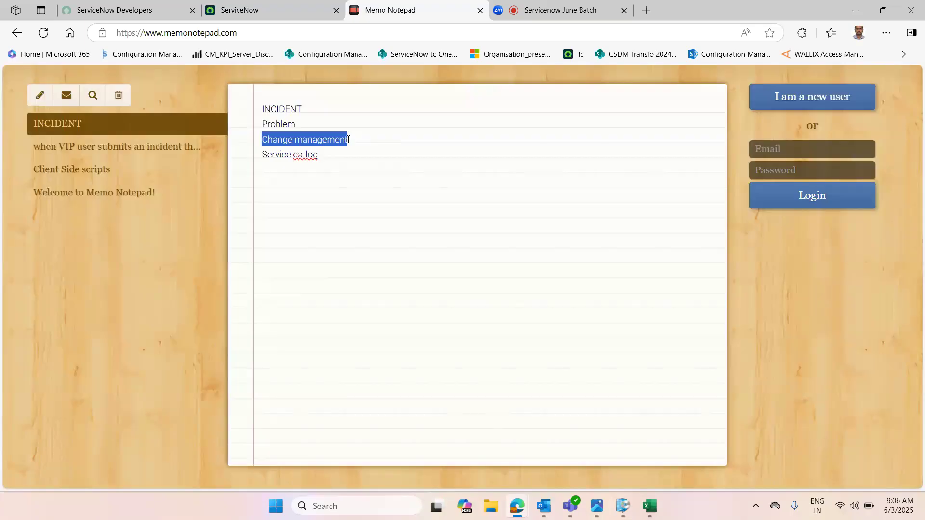
{"action": "left_click", "coordinate": [248, 10]}
{"action": "left_click", "coordinate": [135, 83]}
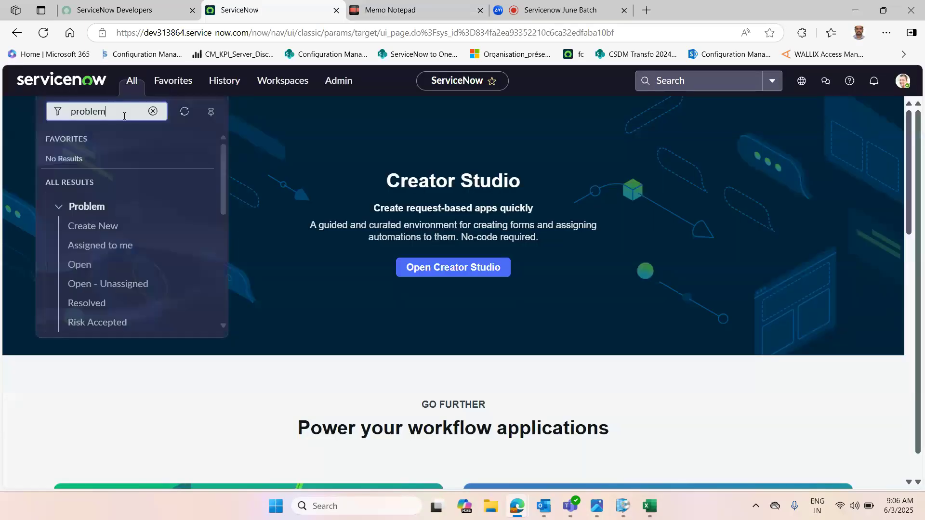
{"action": "key", "text": "ctrl+a"}
{"action": "type", "text": "chan"}
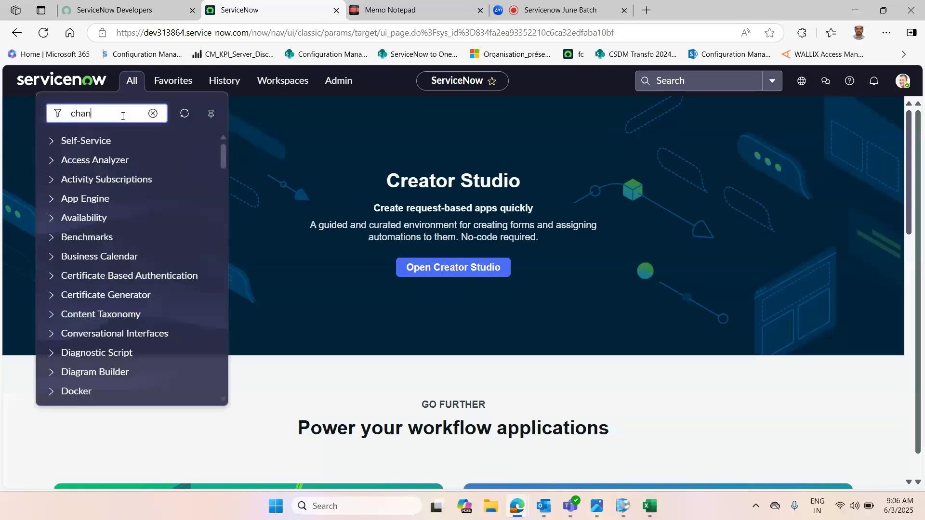
{"action": "type", "text": "ge mana"}
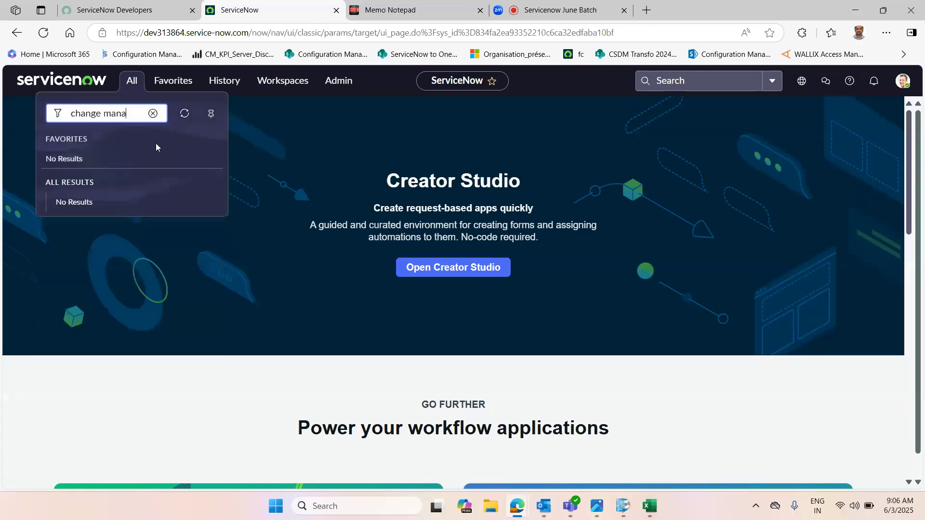
{"action": "key", "text": "BackSpace"}
{"action": "key", "text": "BackSpace"}
{"action": "key", "text": "BackSpace"}
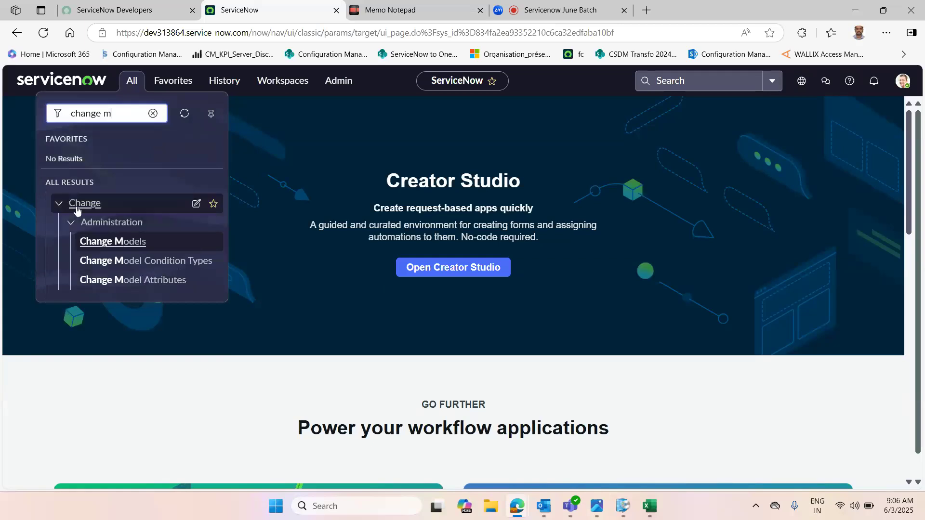
Step: Correct the misspelled catlog to catalog in the note's Service line and select all the note text
{"action": "left_click", "coordinate": [390, 9]}
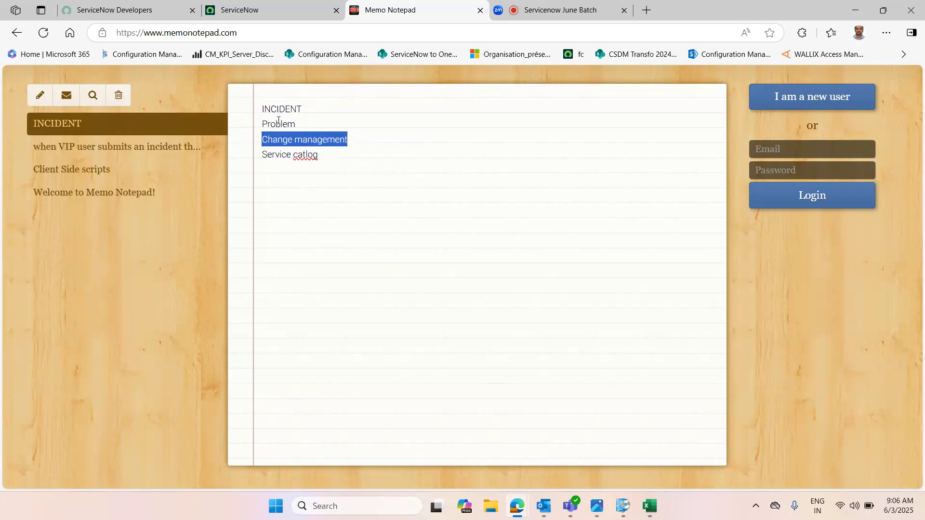
{"action": "left_click", "coordinate": [306, 157]}
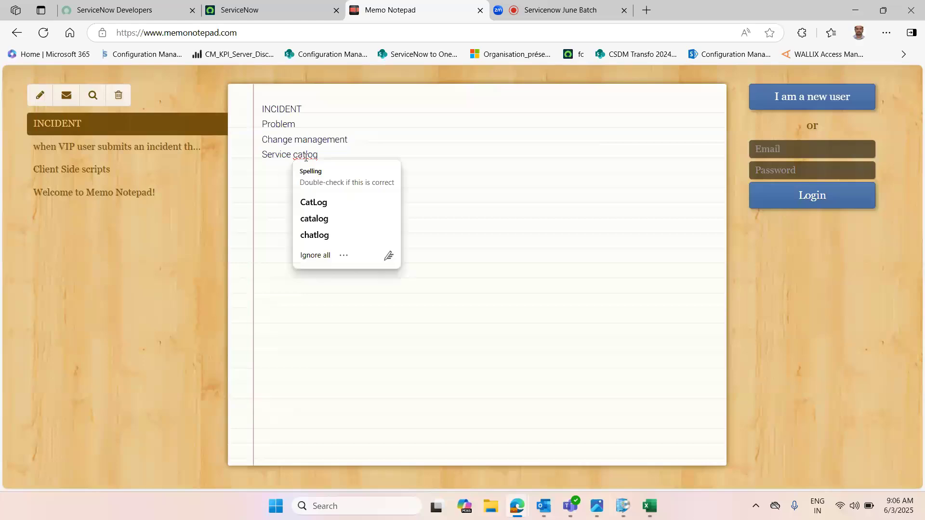
{"action": "left_click", "coordinate": [314, 218]}
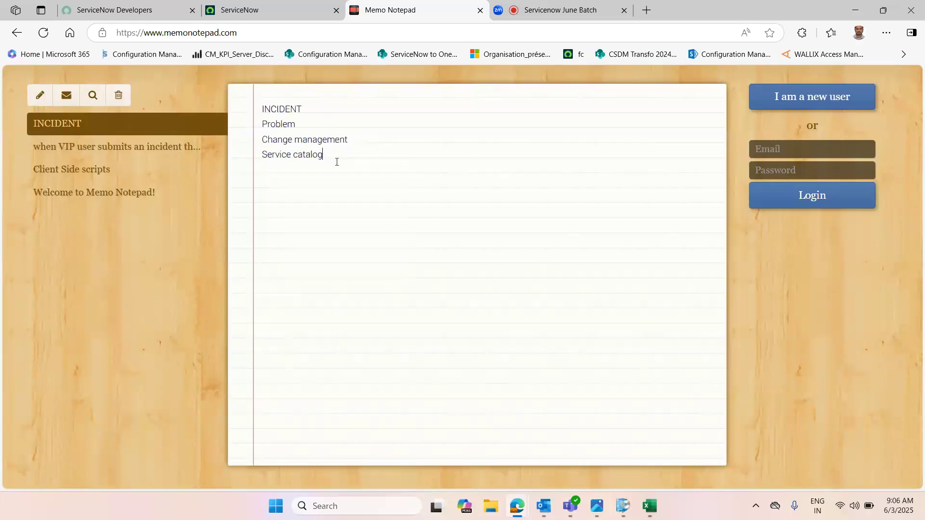
{"action": "key", "text": "ctrl+a"}
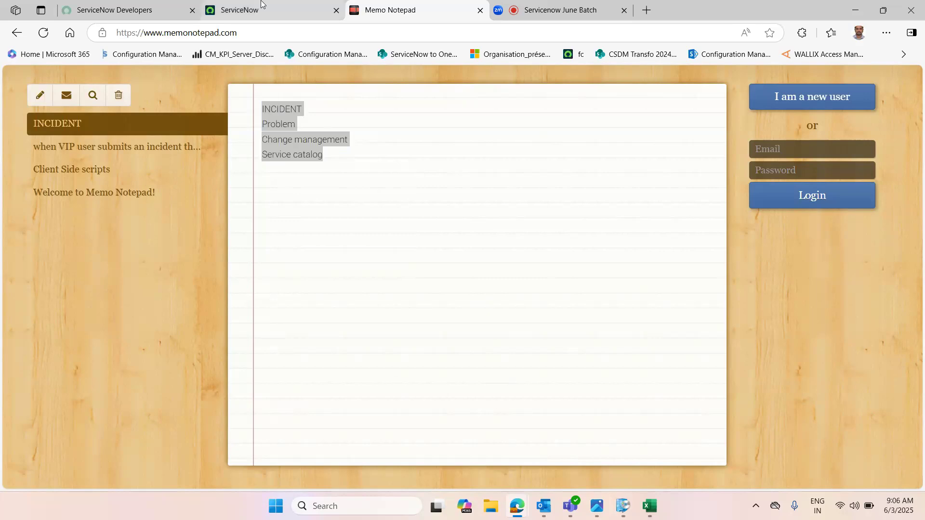
Step: Filter the navigation menu for incident and open the list of all incidents, scrolling through it
{"action": "left_click", "coordinate": [262, 9]}
{"action": "left_click", "coordinate": [132, 81]}
{"action": "key", "text": "ctrl+shift+Left"}
{"action": "key", "text": "ctrl+shift+Left"}
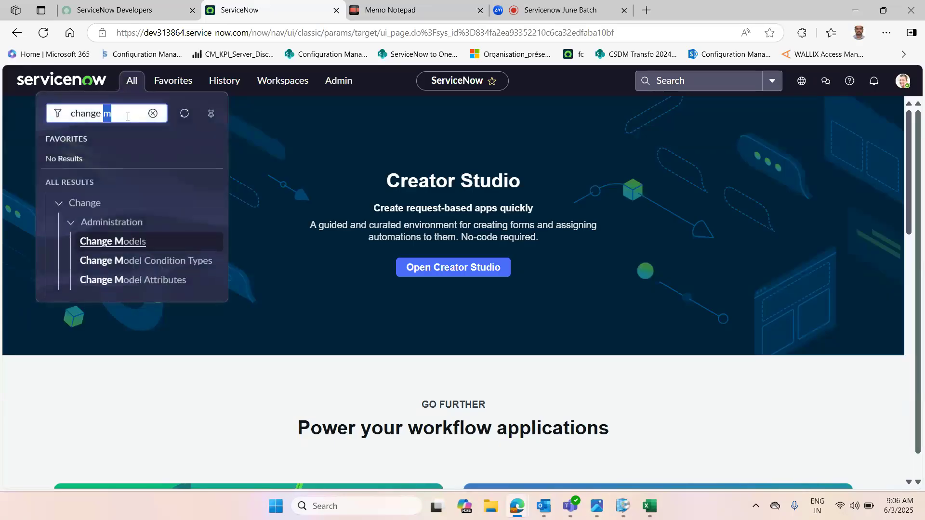
{"action": "key", "text": "BackSpace"}
{"action": "type", "text": "incident"}
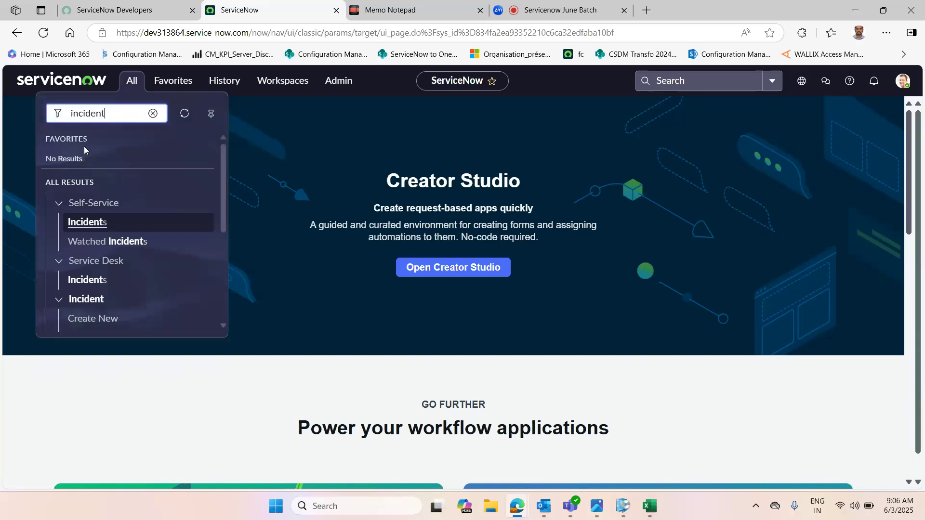
{"action": "left_click_drag", "start_coordinate": [223, 187], "coordinate": [236, 256]}
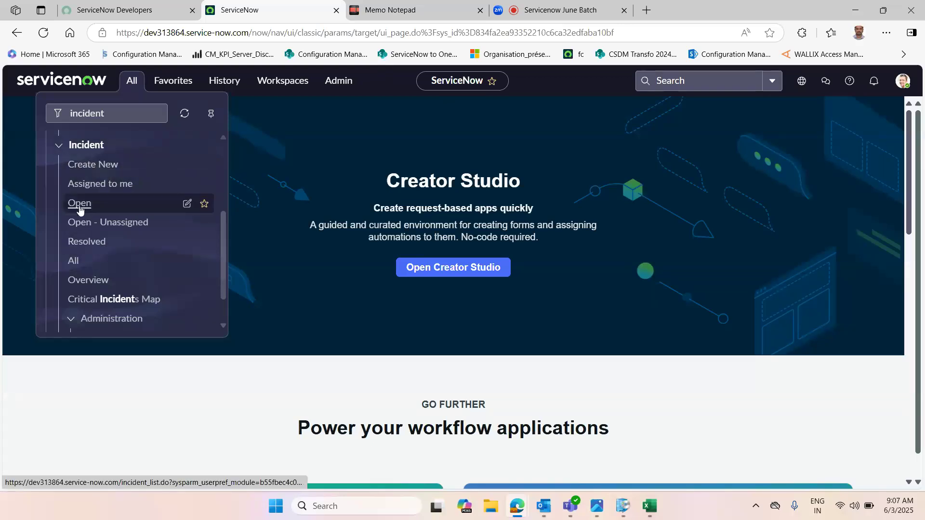
{"action": "left_click", "coordinate": [73, 261]}
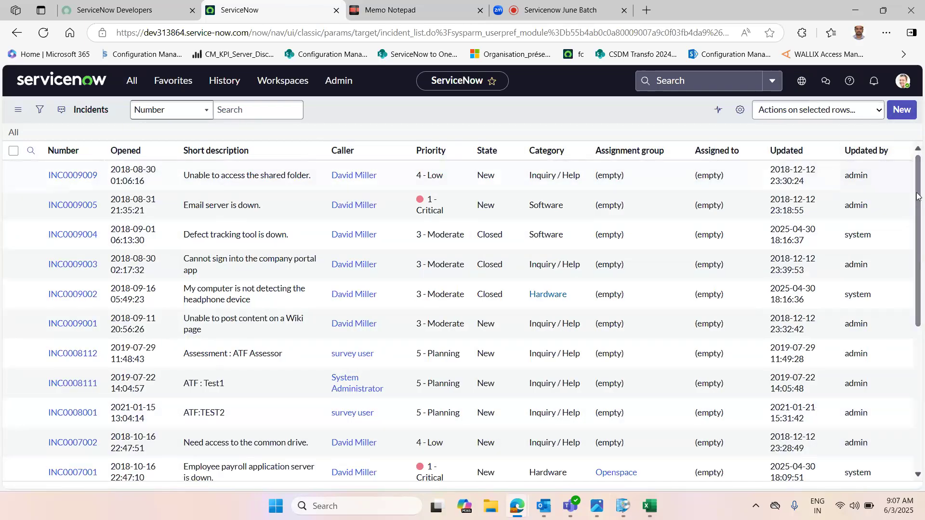
{"action": "scroll", "coordinate": [919, 236], "scroll_direction": "down", "scroll_amount": 1}
{"action": "scroll", "coordinate": [919, 236], "scroll_direction": "down", "scroll_amount": 5}
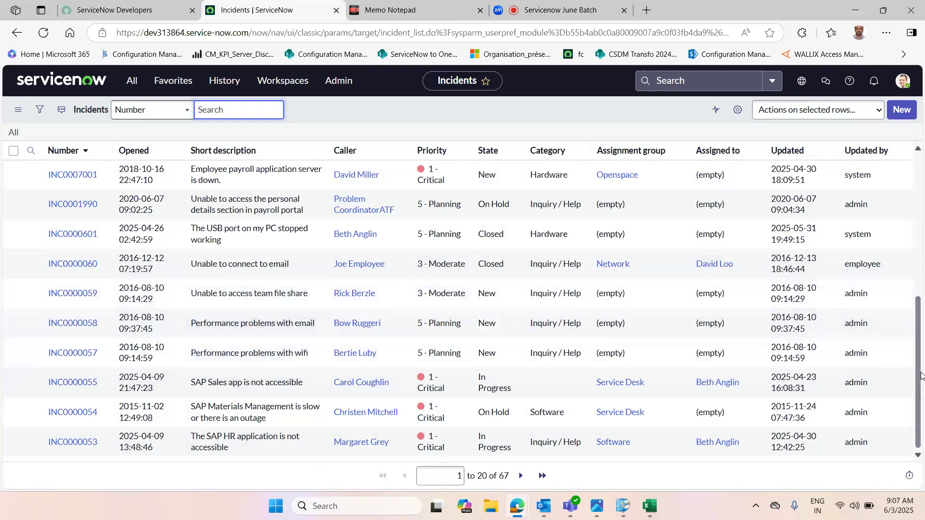
{"action": "scroll", "coordinate": [922, 376], "scroll_direction": "up", "scroll_amount": 6}
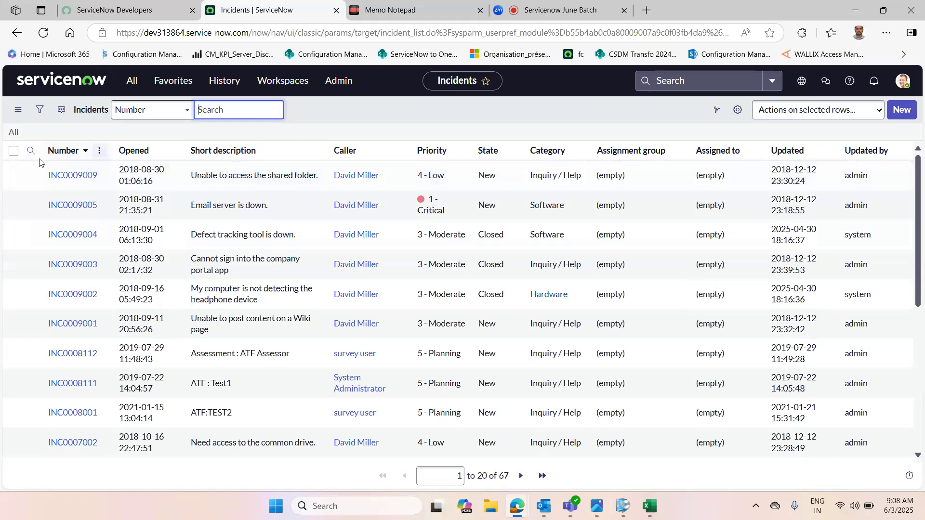
Step: Open the Incident module's Assigned to me list, then its Open list
{"action": "left_click", "coordinate": [132, 82]}
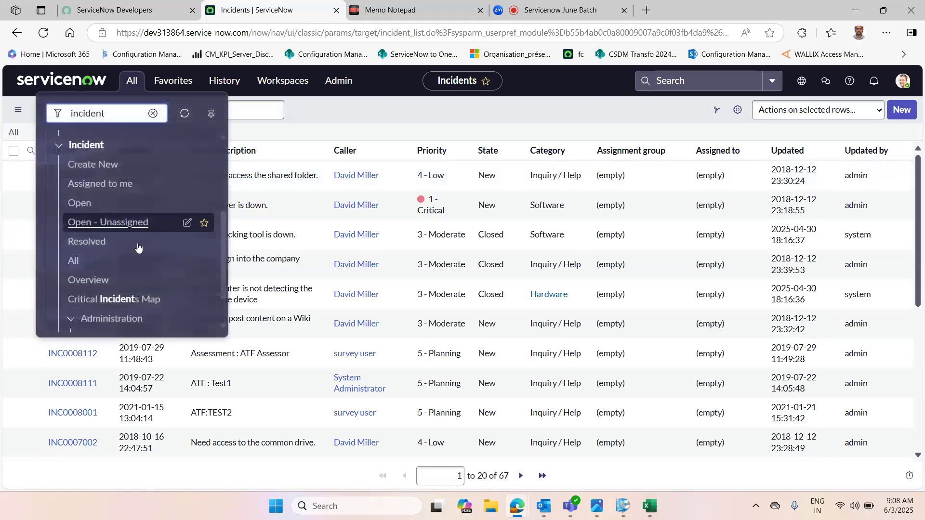
{"action": "left_click", "coordinate": [87, 188]}
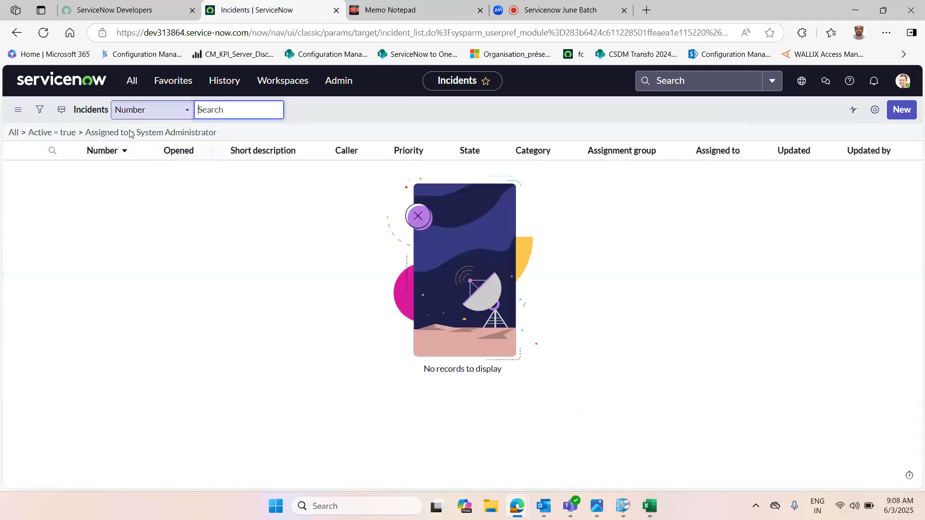
{"action": "left_click", "coordinate": [135, 85]}
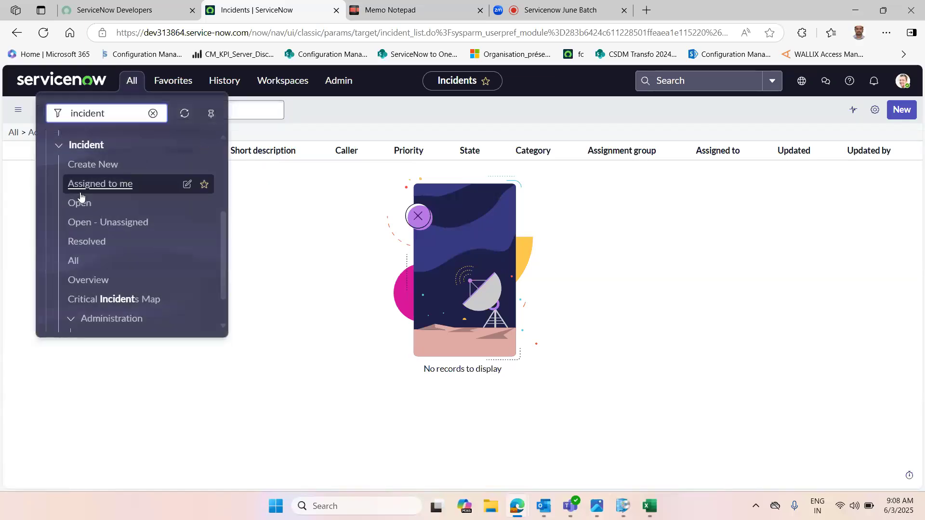
{"action": "left_click", "coordinate": [84, 206]}
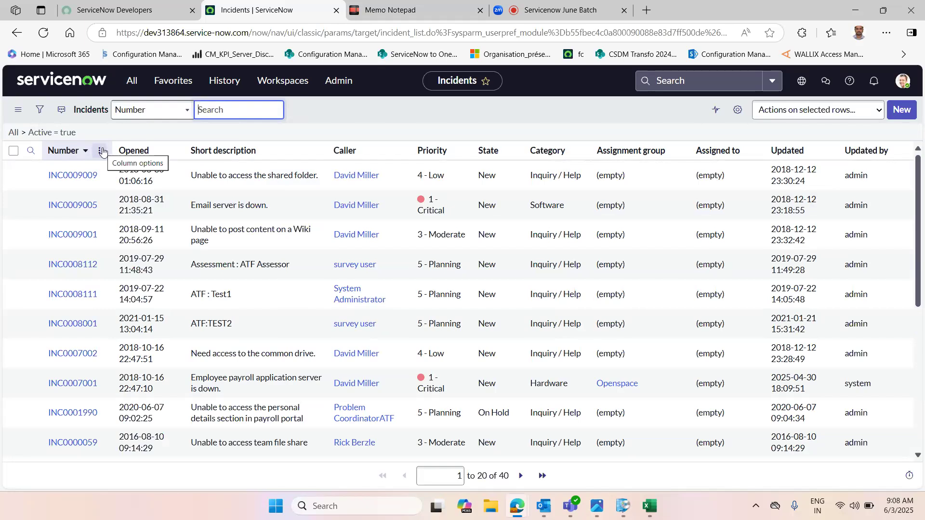
Step: Open the Incident module's Resolved list, then return to the All incidents list
{"action": "left_click", "coordinate": [131, 83]}
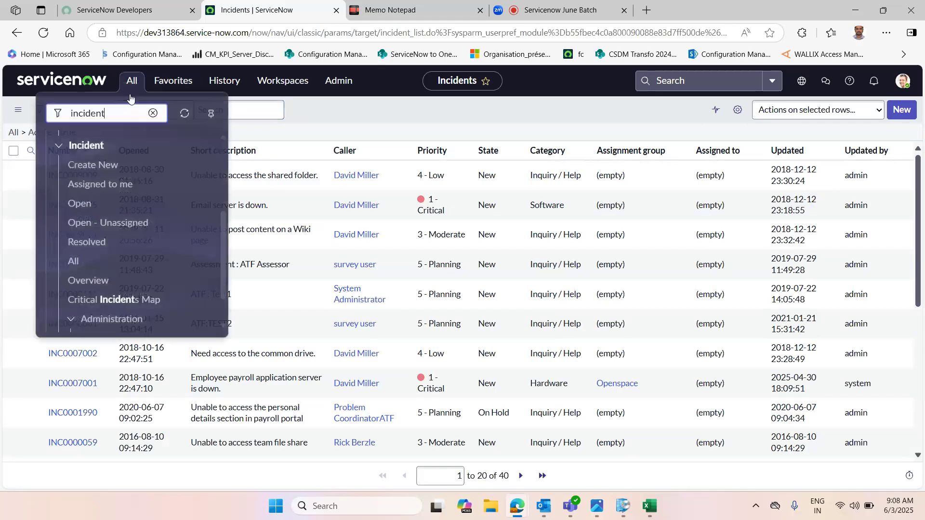
{"action": "left_click", "coordinate": [90, 247]}
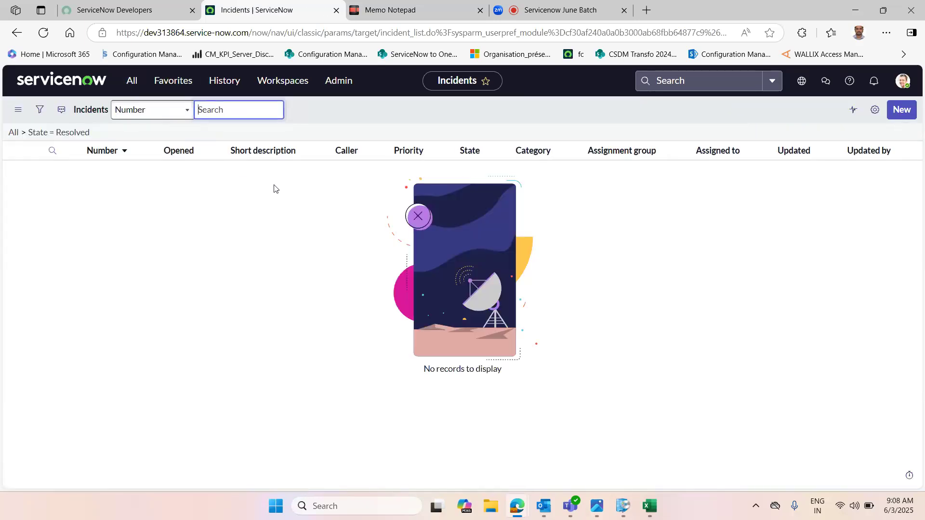
{"action": "left_click", "coordinate": [129, 83]}
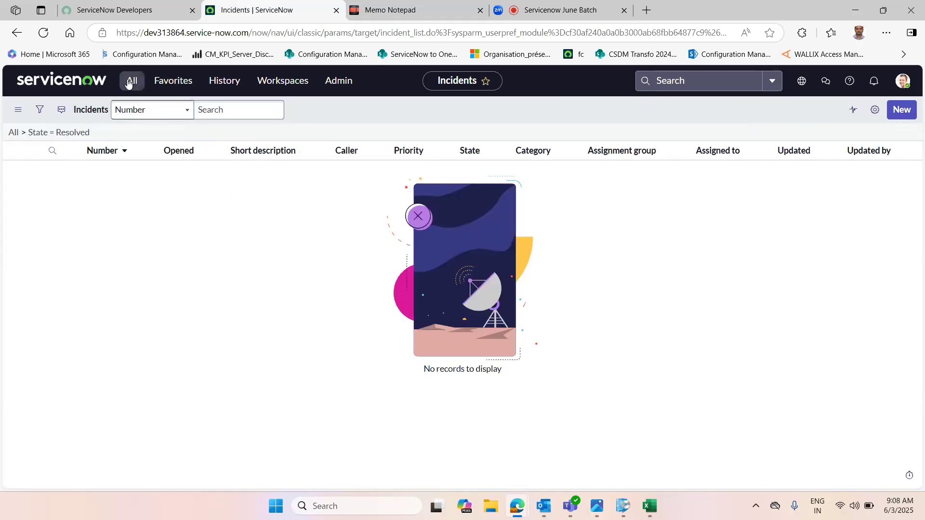
{"action": "left_click", "coordinate": [75, 261]}
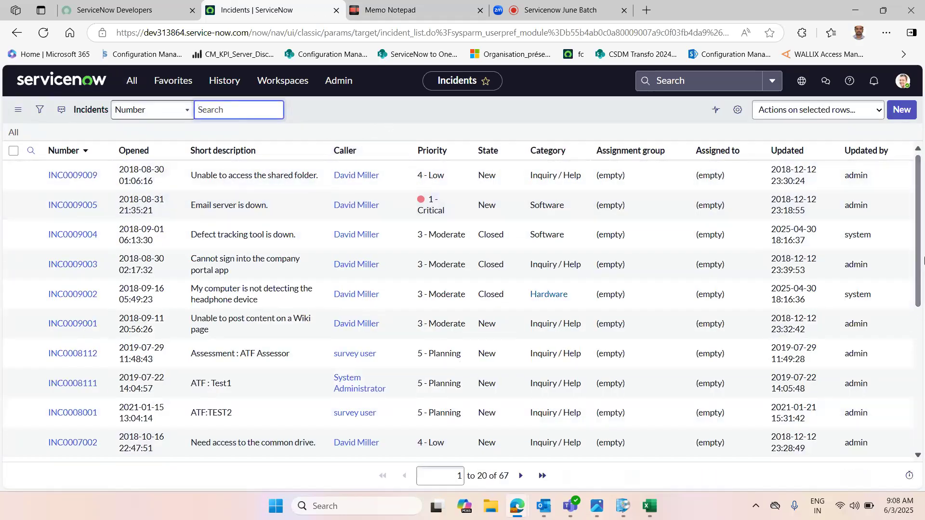
{"action": "mouse_move", "coordinate": [917, 239]}
{"action": "left_mouse_down"}
{"action": "mouse_move", "coordinate": [915, 381]}
{"action": "mouse_move", "coordinate": [916, 243]}
{"action": "left_mouse_up"}
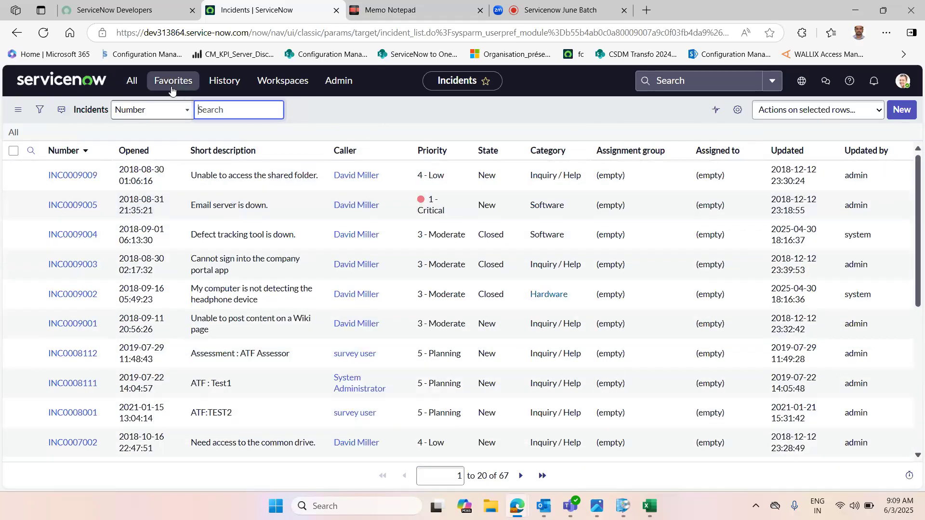
{"action": "left_click", "coordinate": [401, 4]}
{"action": "left_click", "coordinate": [291, 153]}
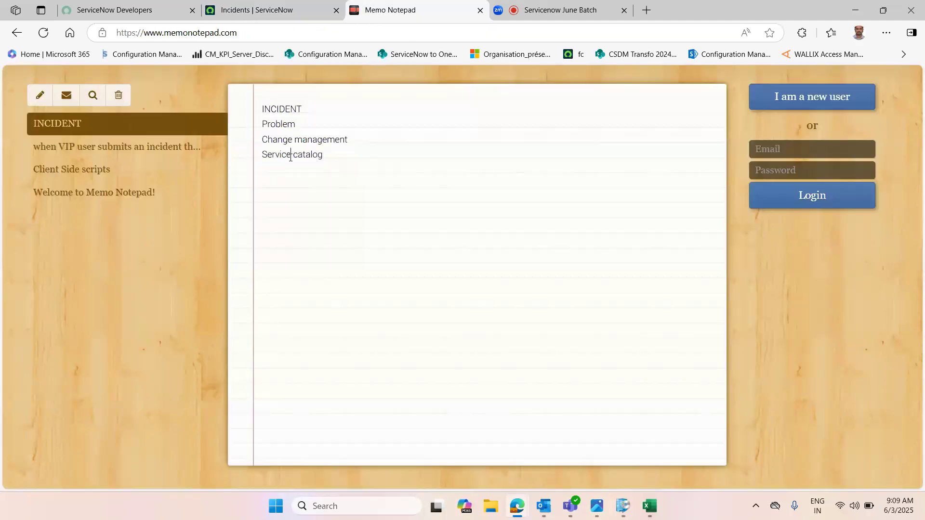
{"action": "left_click", "coordinate": [278, 14]}
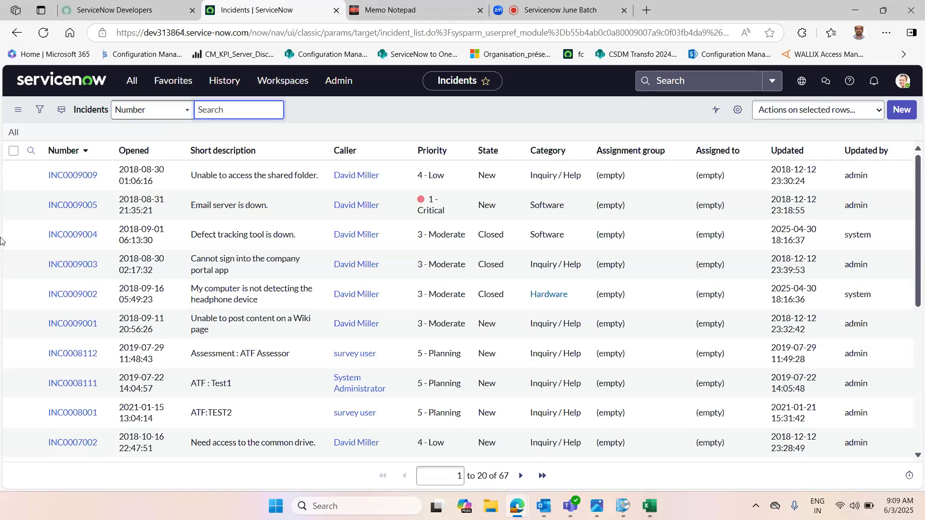
{"action": "left_click", "coordinate": [439, 4]}
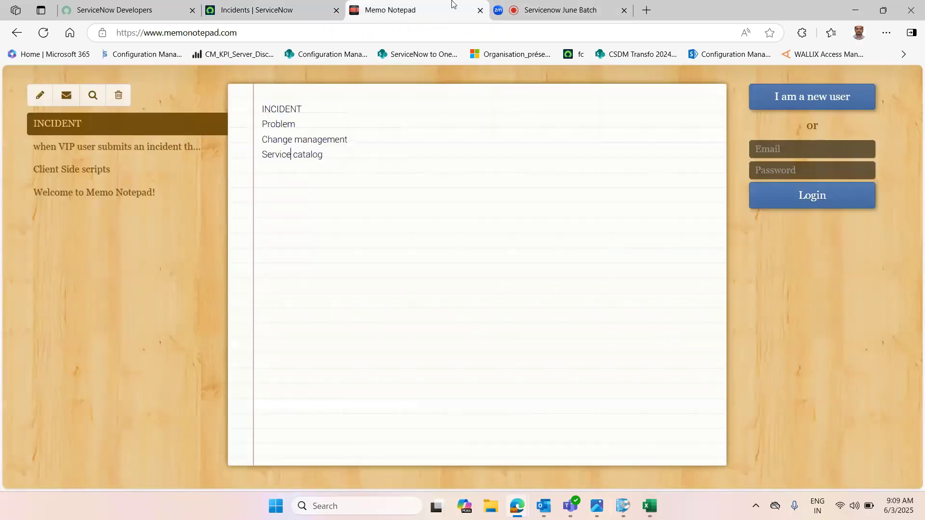
Step: Add a User administration heading below the module list in the note
{"action": "left_click", "coordinate": [351, 155]}
{"action": "type", "text": "User administration"}
{"action": "left_click_drag", "start_coordinate": [359, 198], "coordinate": [255, 197]}
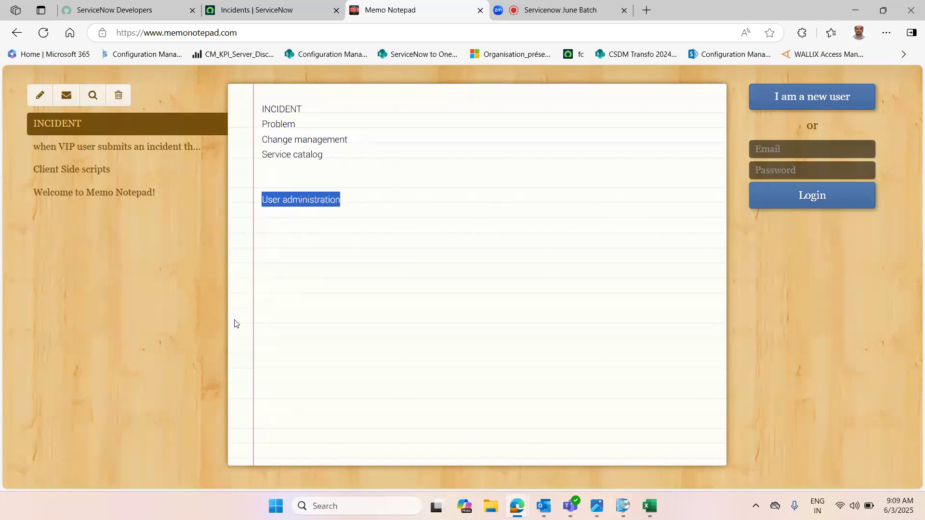
Step: Add the lines Users- how to create User, Groups and Roles under the heading
{"action": "left_click", "coordinate": [369, 203]}
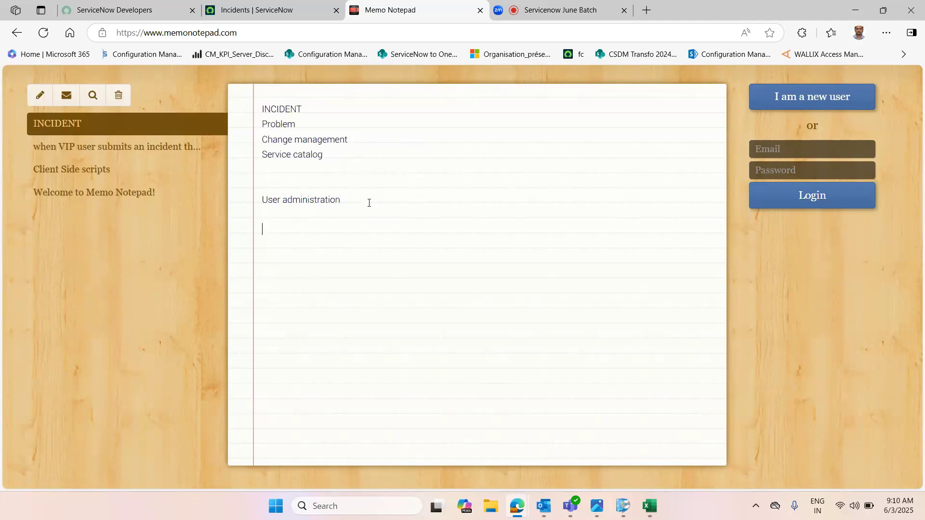
{"action": "type", "text": "Users"}
{"action": "type", "text": "-"}
{"action": "type", "text": " how to cre"}
{"action": "type", "text": "ate User  "}
{"action": "type", "text": "Groups  "}
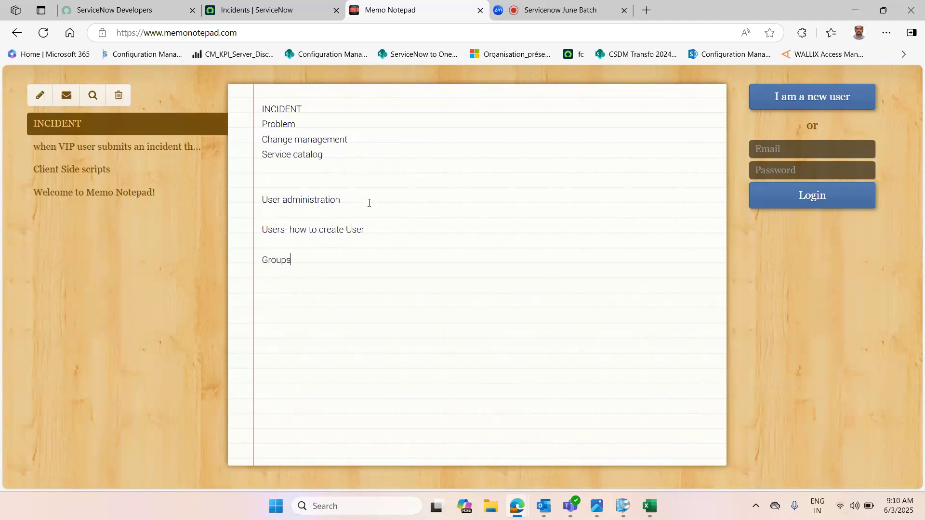
{"action": "type", "text": "Roles"}
Step: Append dashes to the Groups and Roles lines in the note
{"action": "left_click_drag", "start_coordinate": [289, 293], "coordinate": [263, 217]}
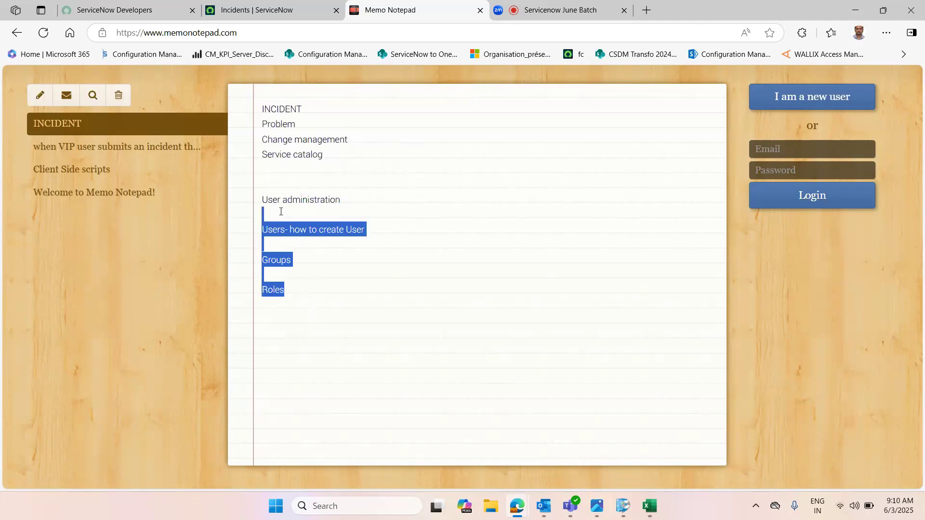
{"action": "left_click", "coordinate": [282, 210]}
{"action": "left_click", "coordinate": [308, 260]}
{"action": "type", "text": "- "}
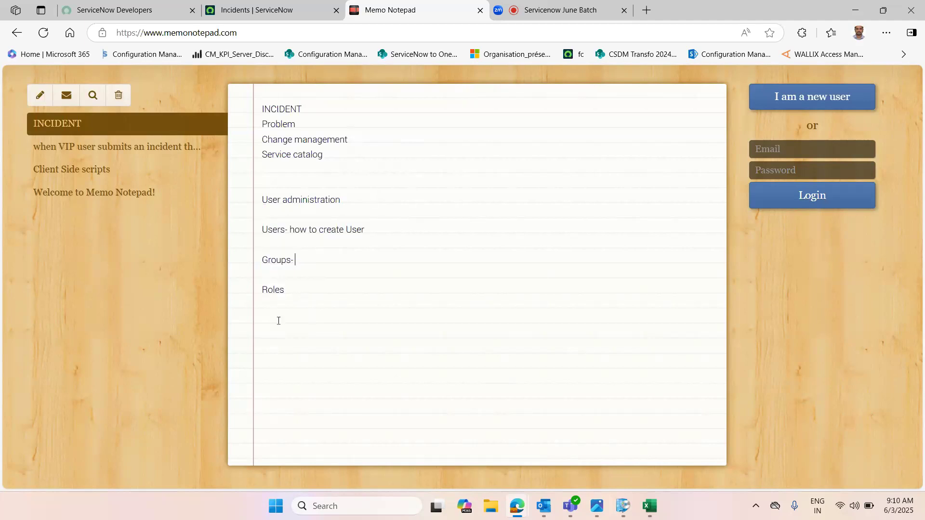
{"action": "type", "text": "--"}
Step: Return to ServiceNow and filter the navigation menu for user administration modules
{"action": "left_click", "coordinate": [285, 6]}
{"action": "left_click", "coordinate": [137, 84]}
{"action": "left_click", "coordinate": [155, 111]}
{"action": "type", "text": "user adm"}
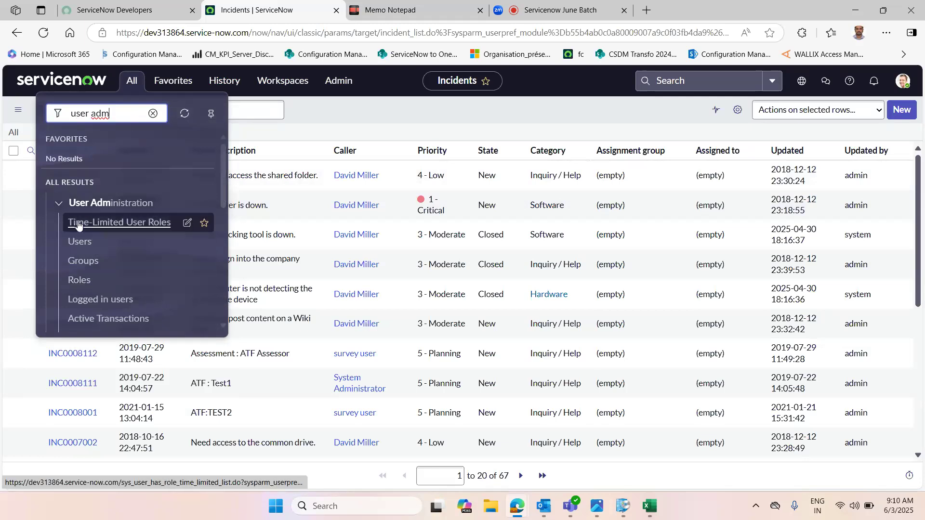
{"action": "left_click_drag", "start_coordinate": [223, 190], "coordinate": [222, 200]}
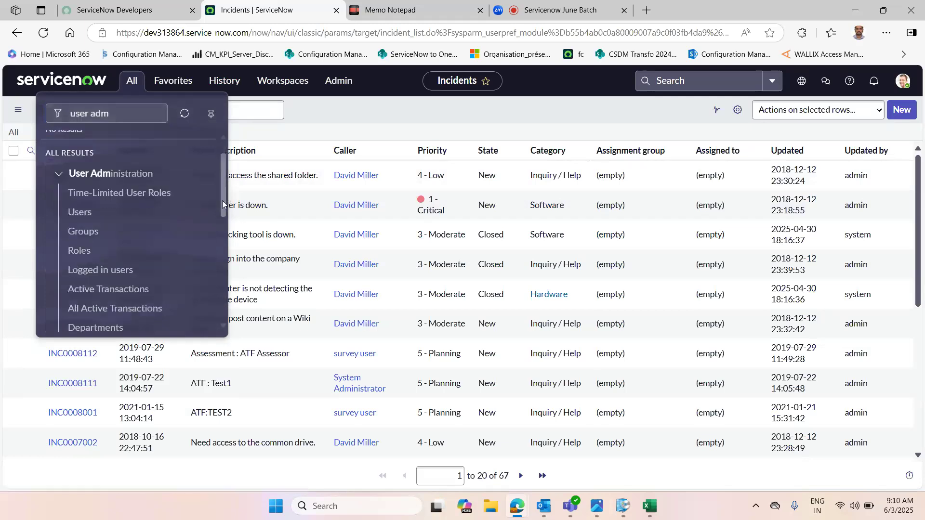
Step: Open the Users module, start a new user record and enter the user ID
{"action": "left_click", "coordinate": [83, 206]}
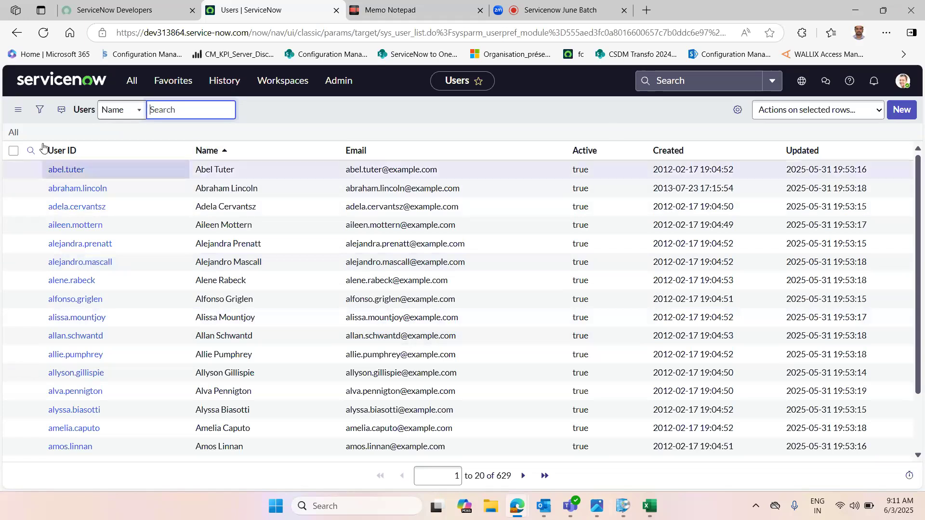
{"action": "left_click", "coordinate": [902, 114]}
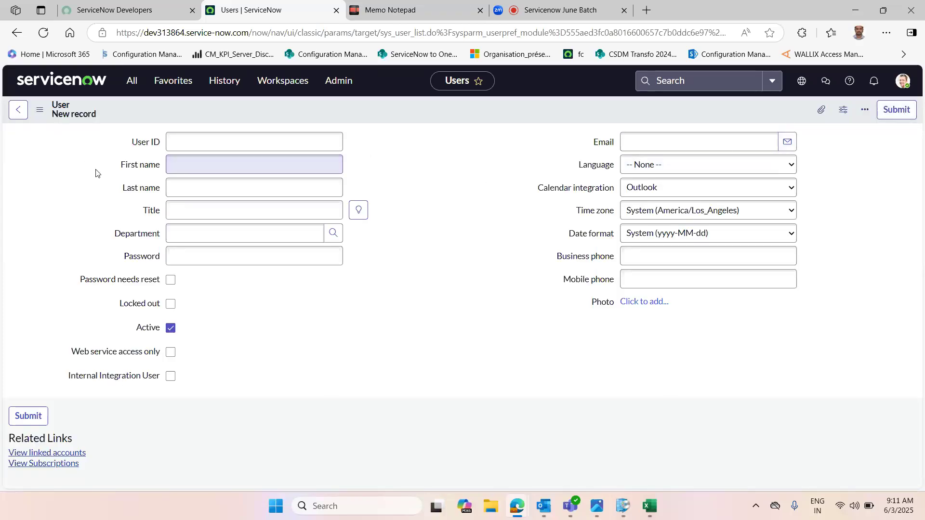
{"action": "left_click", "coordinate": [253, 143]}
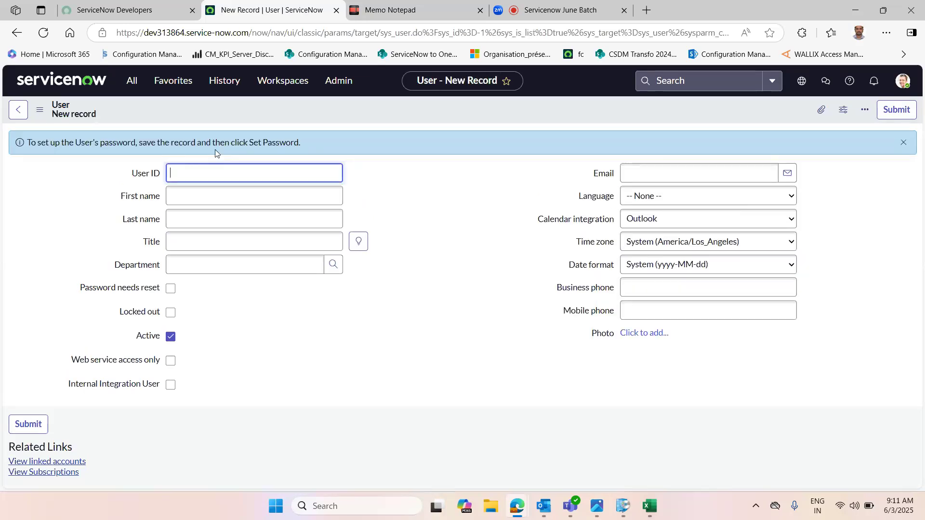
{"action": "type", "text": "di401256"}
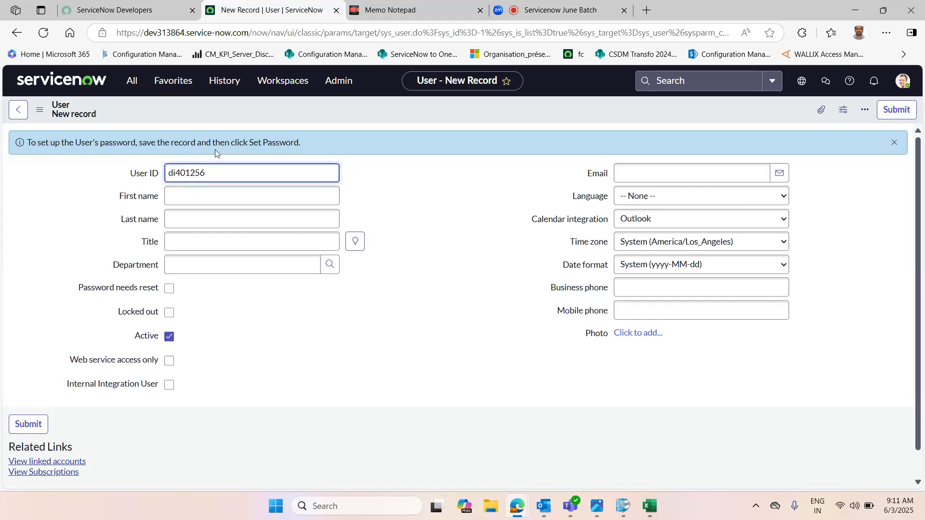
{"action": "left_click", "coordinate": [183, 198]}
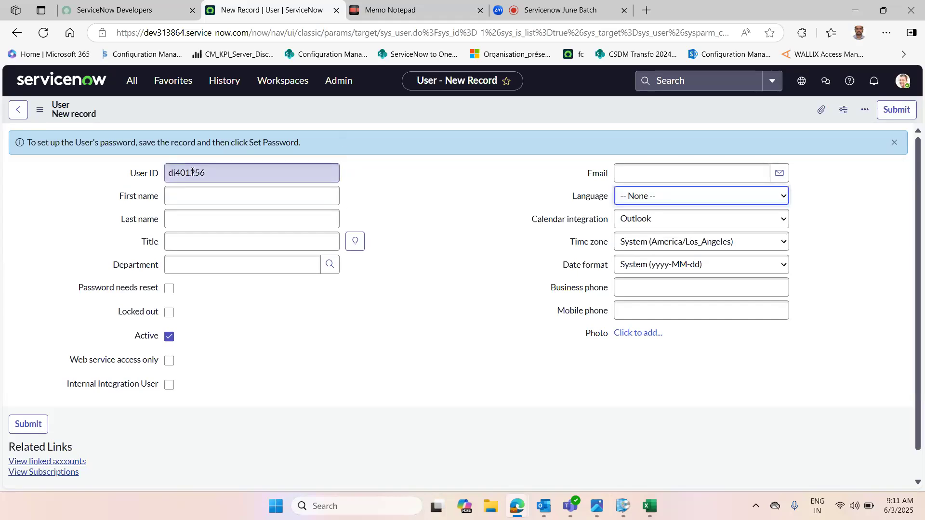
{"action": "left_click", "coordinate": [184, 193]}
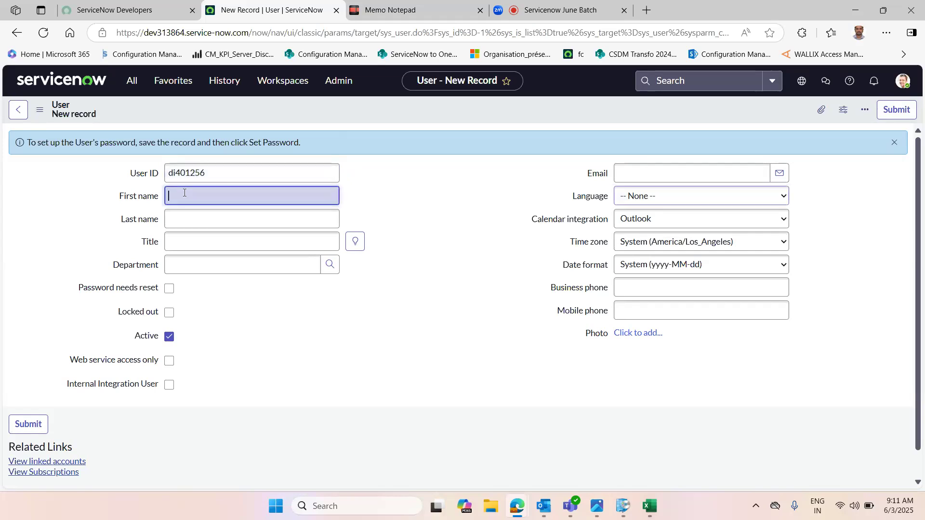
Step: Enter the new user's first name and last name
{"action": "type", "text": "SA"}
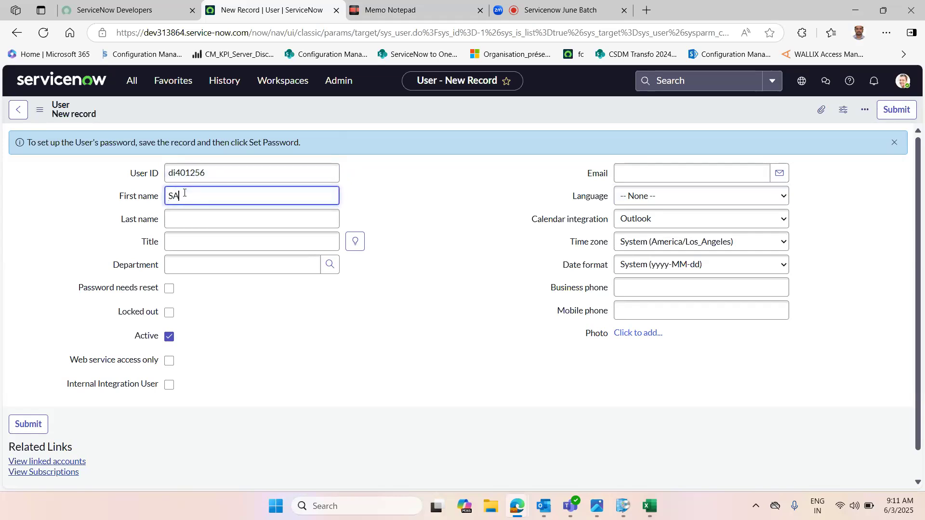
{"action": "type", "text": "ikat"}
{"action": "key", "text": "BackSpace"}
{"action": "key", "text": "BackSpace"}
{"action": "key", "text": "BackSpace"}
{"action": "key", "text": "BackSpace"}
{"action": "key", "text": "BackSpace"}
{"action": "key", "text": "BackSpace"}
{"action": "type", "text": "sAIK"}
{"action": "key", "text": "BackSpace"}
{"action": "key", "text": "BackSpace"}
{"action": "key", "text": "BackSpace"}
{"action": "key", "text": "BackSpace"}
{"action": "type", "text": "Saidarao"}
{"action": "left_click", "coordinate": [209, 218]}
{"action": "type", "text": "K"}
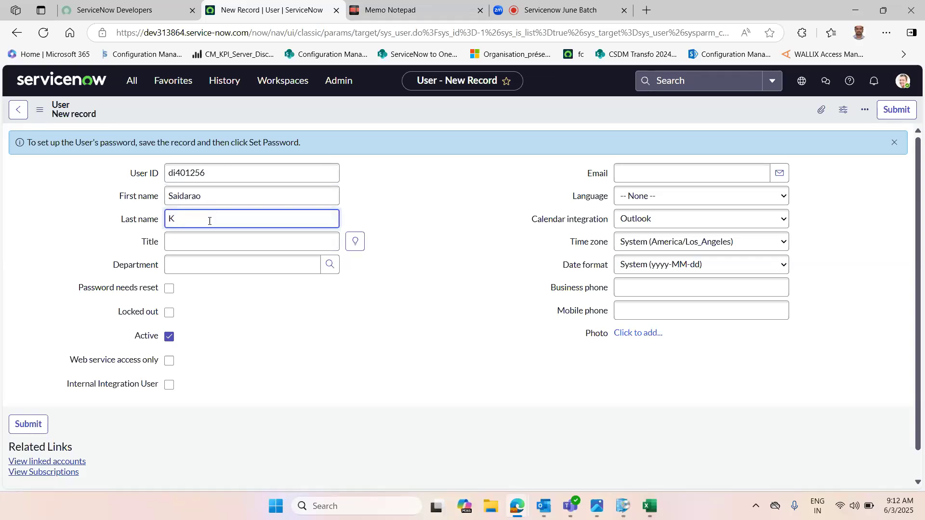
Step: Set the user's title to Senior Developer and department to IT from the lookups
{"action": "left_click", "coordinate": [268, 383]}
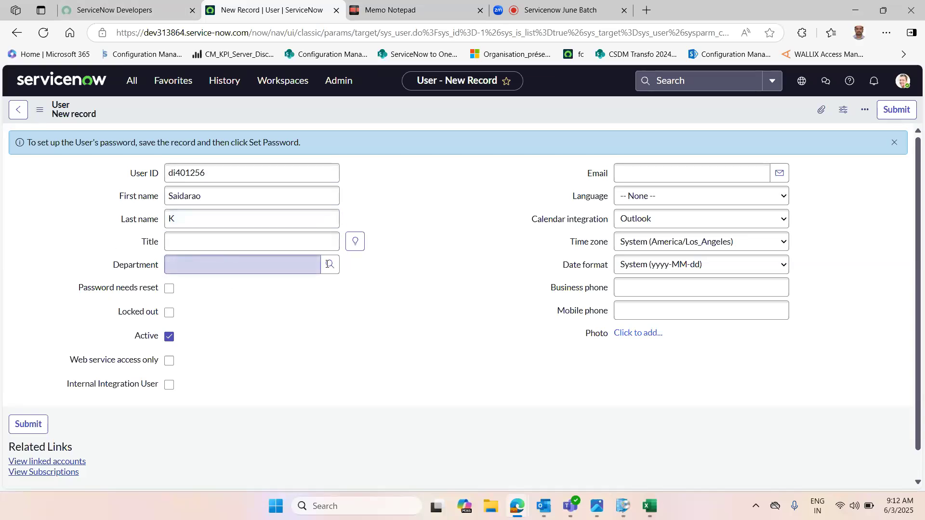
{"action": "left_click", "coordinate": [357, 246]}
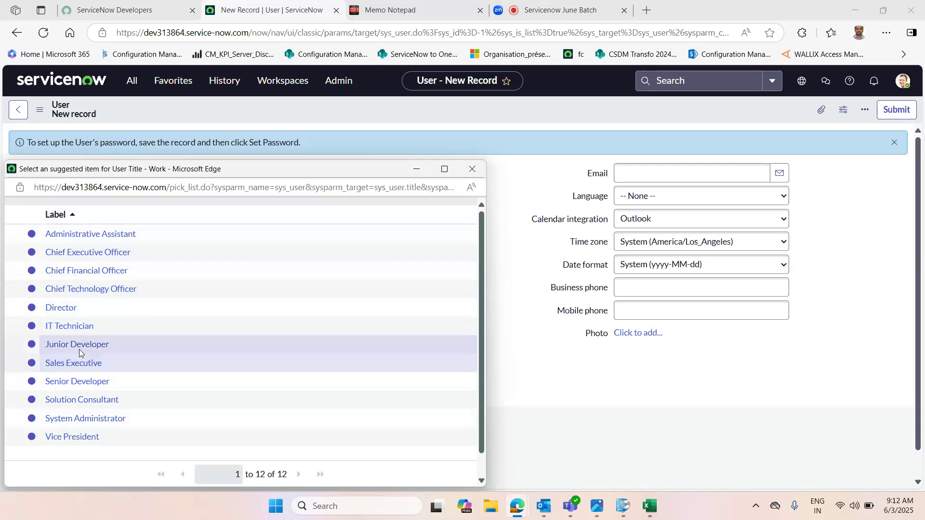
{"action": "left_click", "coordinate": [75, 383]}
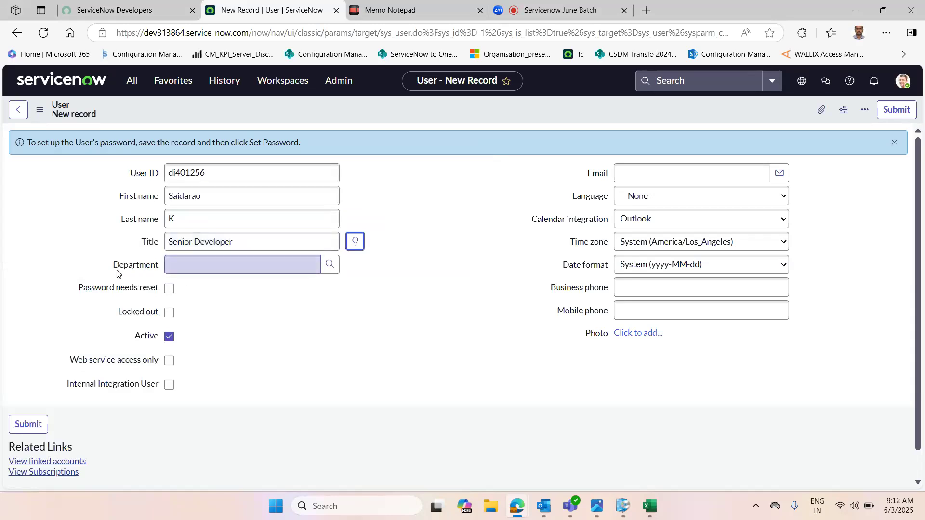
{"action": "left_click", "coordinate": [330, 268]}
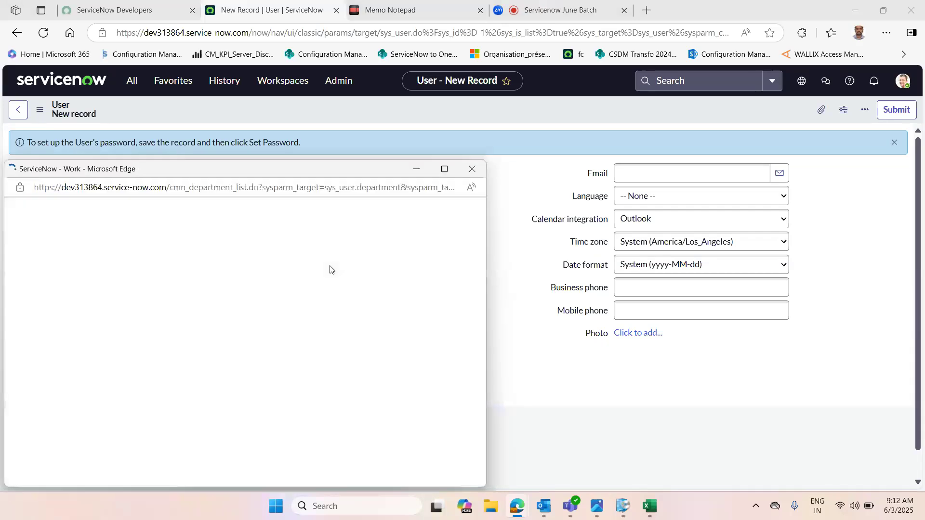
{"action": "left_click", "coordinate": [68, 248]}
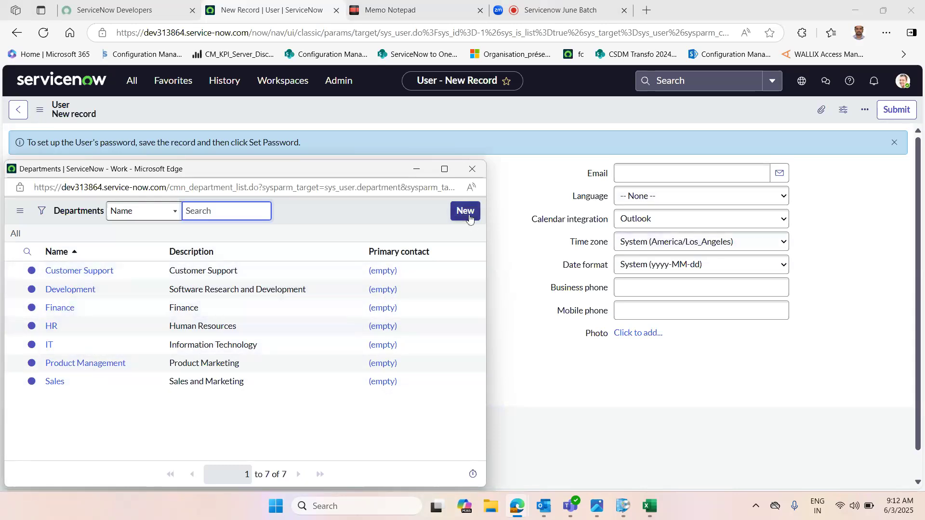
{"action": "left_click", "coordinate": [49, 345]}
Step: Tick Password needs reset and fill in the user's e-mail address
{"action": "left_click", "coordinate": [407, 351]}
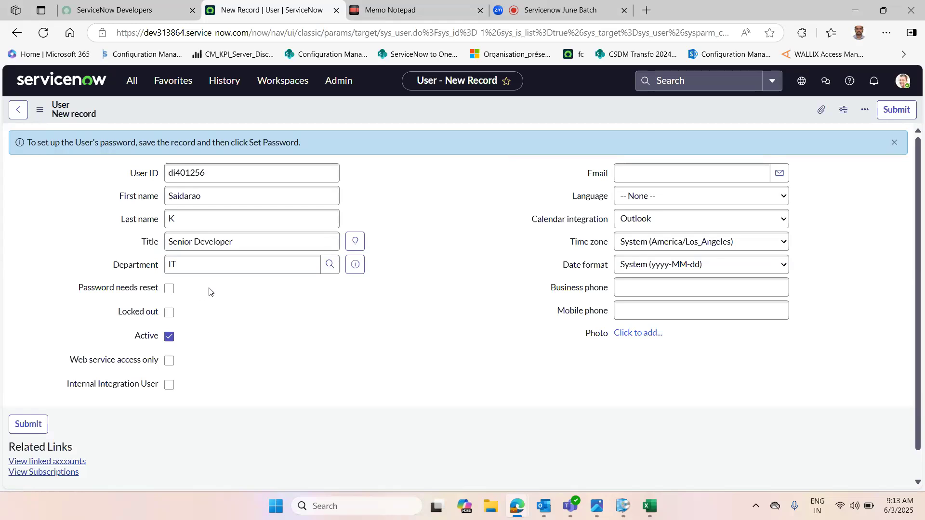
{"action": "left_click", "coordinate": [170, 289]}
{"action": "left_click", "coordinate": [622, 176]}
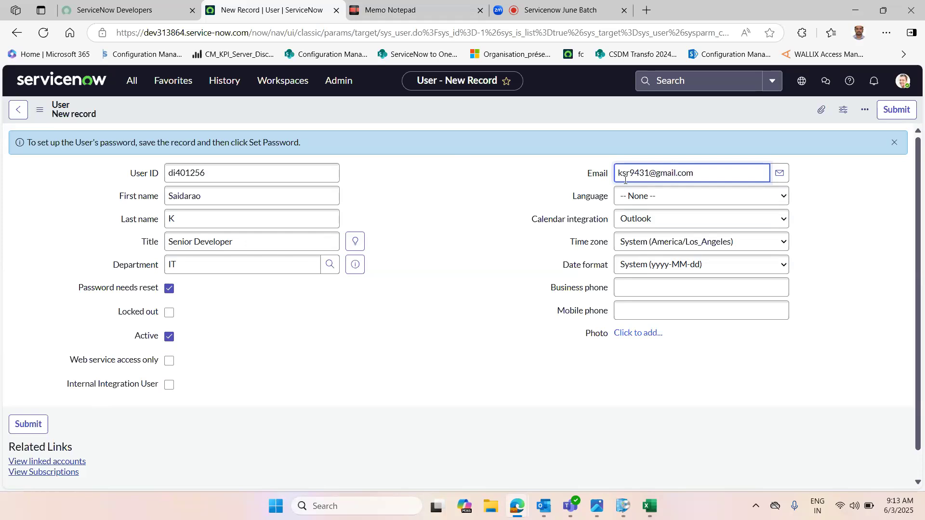
{"action": "left_click", "coordinate": [630, 287]}
{"action": "left_click", "coordinate": [636, 309]}
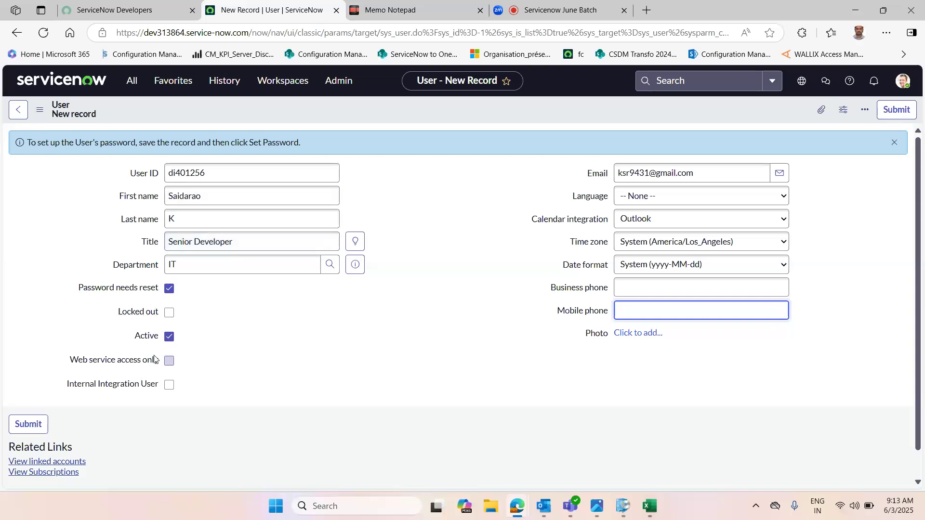
Step: Save the new user record and stay on the form
{"action": "right_click", "coordinate": [664, 108]}
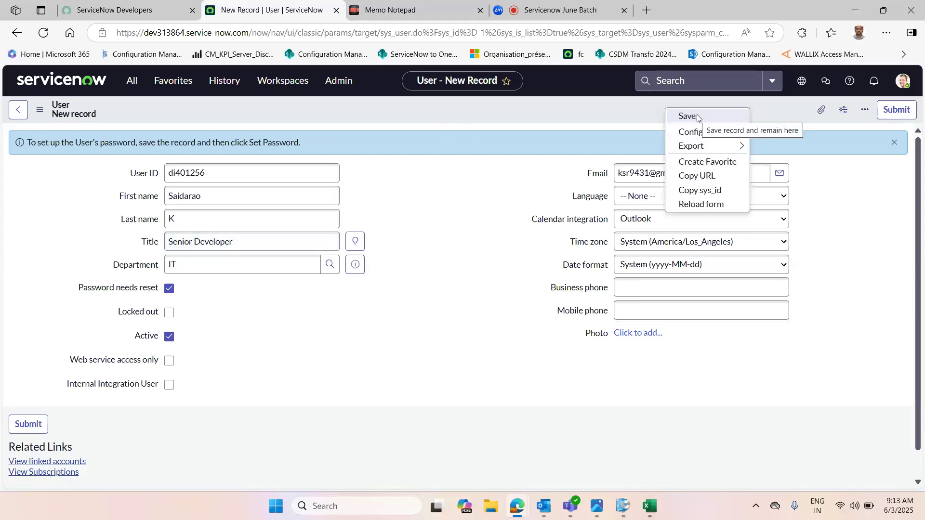
{"action": "left_click", "coordinate": [696, 116]}
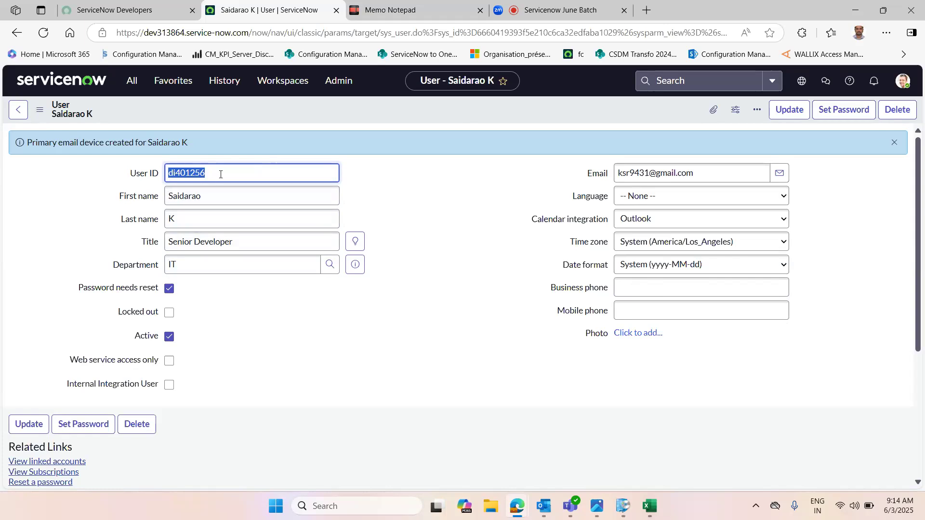
{"action": "left_click", "coordinate": [426, 179]}
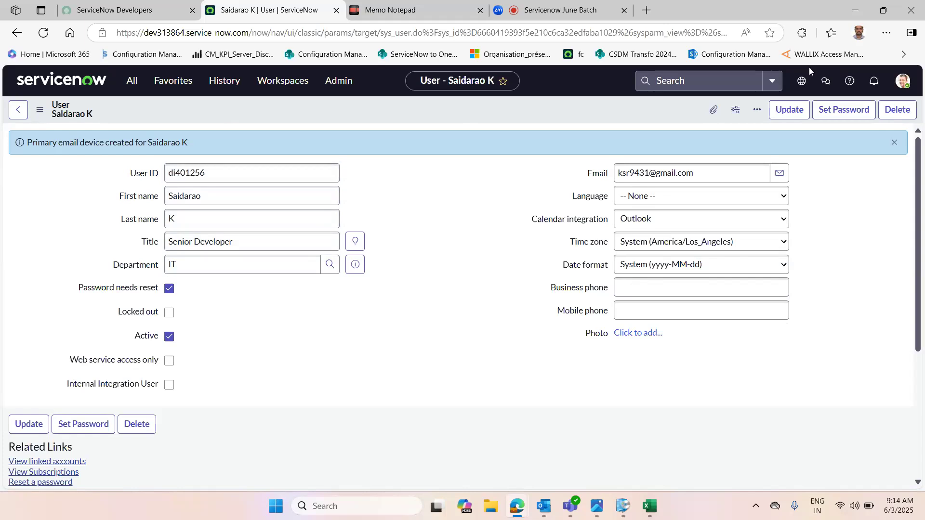
{"action": "left_click", "coordinate": [844, 115]}
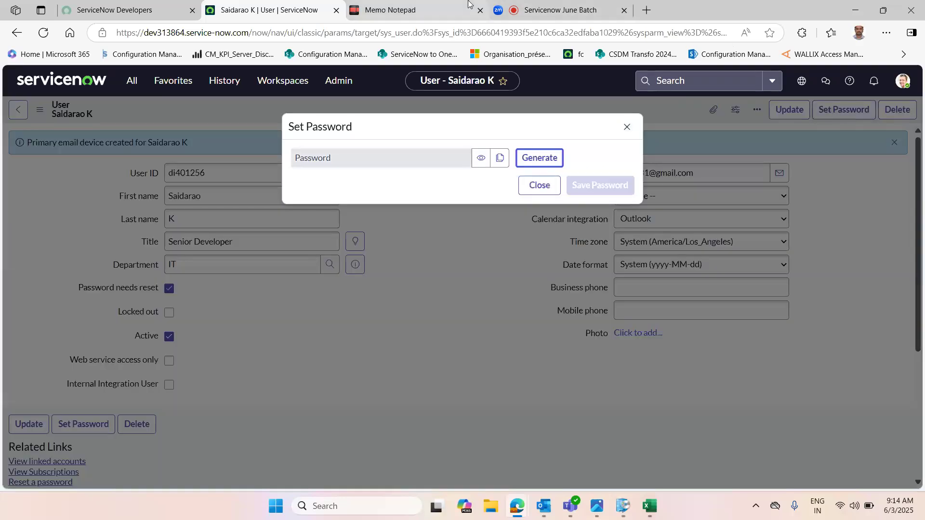
{"action": "left_click", "coordinate": [553, 5]}
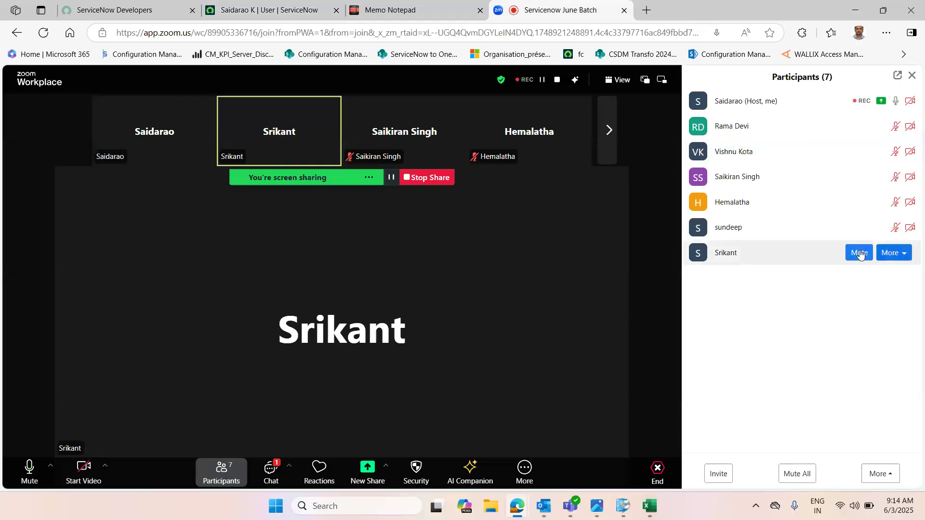
{"action": "left_click", "coordinate": [262, 7]}
{"action": "key", "text": "Tab"}
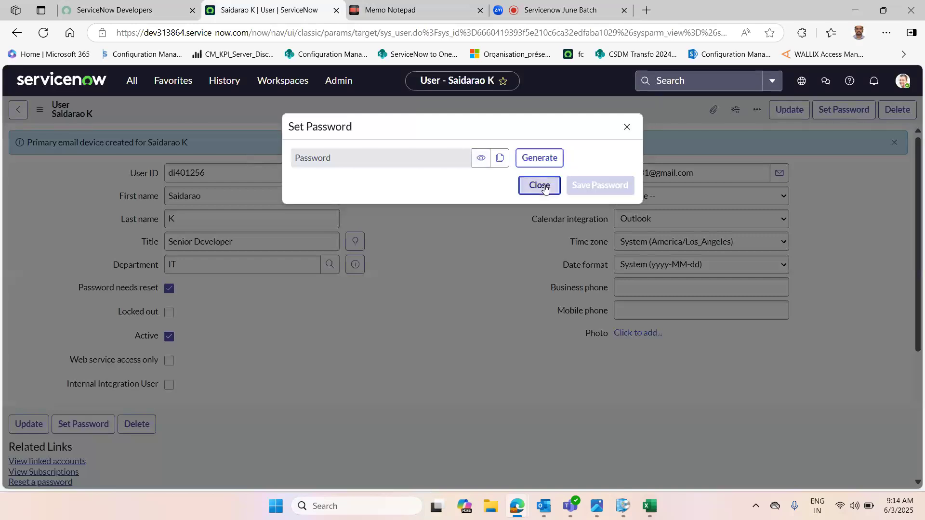
{"action": "left_click", "coordinate": [627, 127]}
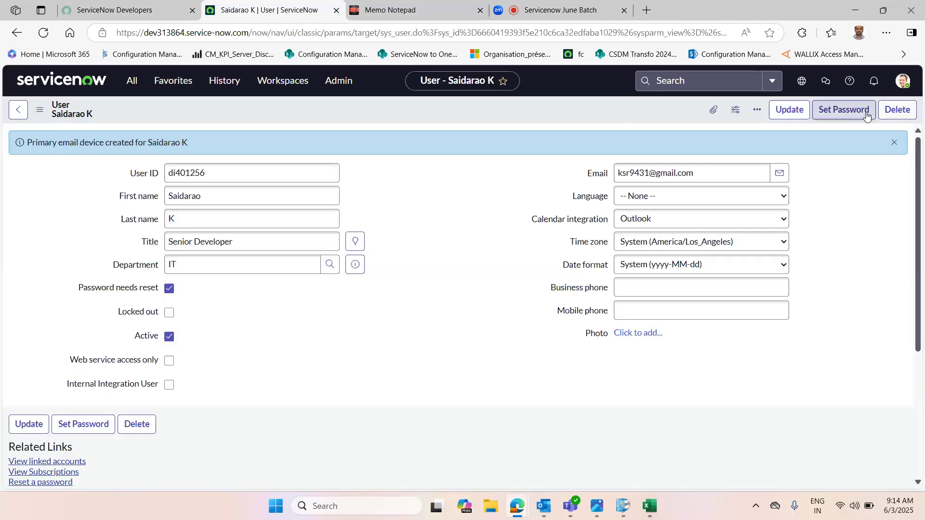
Step: Open Set Password, generate a password for the user and copy it
{"action": "left_click", "coordinate": [847, 110]}
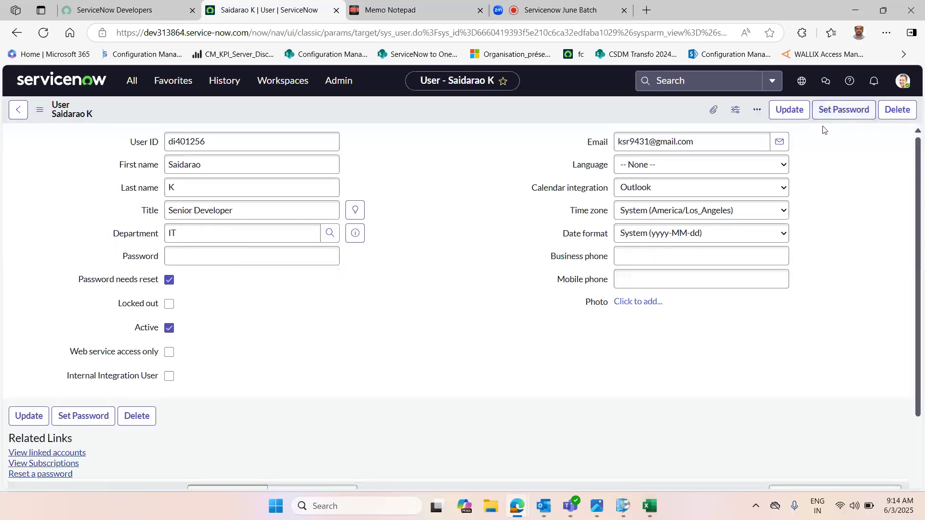
{"action": "left_click", "coordinate": [844, 110]}
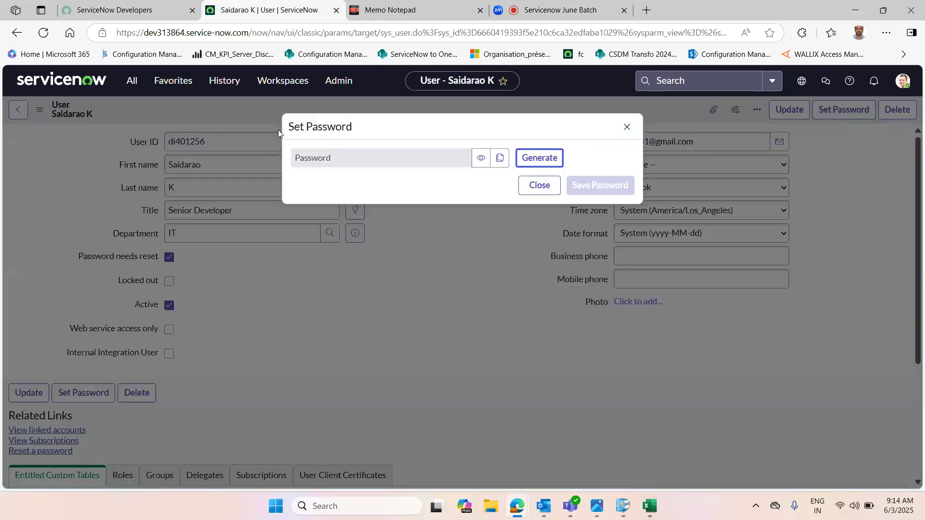
{"action": "left_click", "coordinate": [539, 163]}
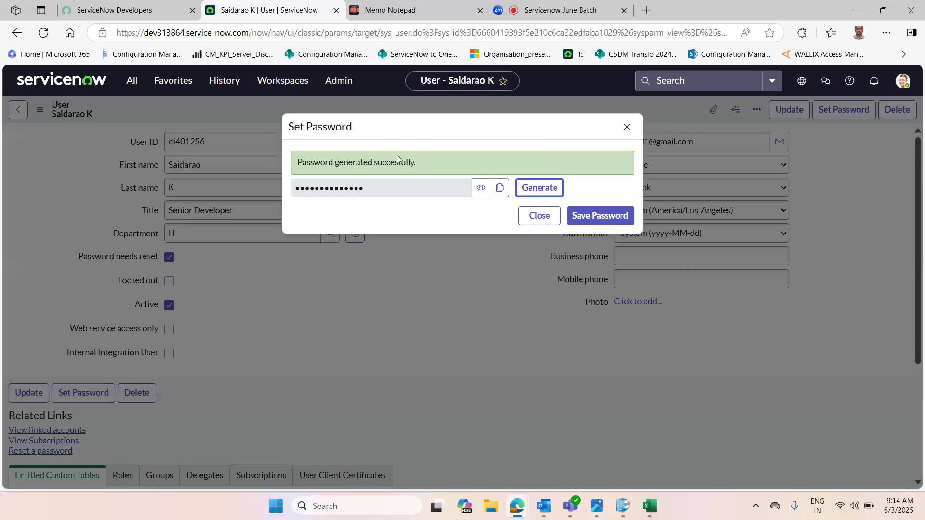
{"action": "left_click", "coordinate": [499, 191]}
Step: Paste the generated password into the note
{"action": "left_click", "coordinate": [380, 4]}
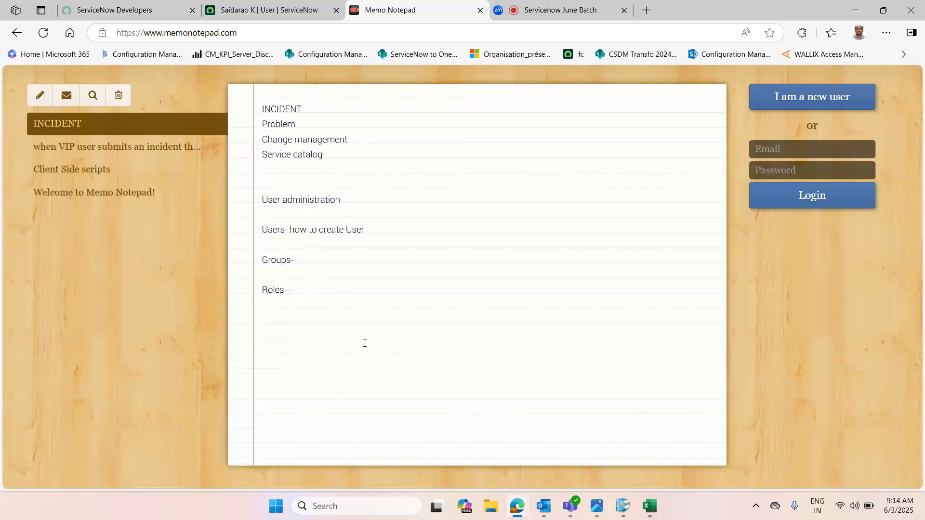
{"action": "key", "text": "ctrl+v"}
{"action": "left_click_drag", "start_coordinate": [339, 335], "coordinate": [250, 335]}
{"action": "left_click", "coordinate": [417, 340]}
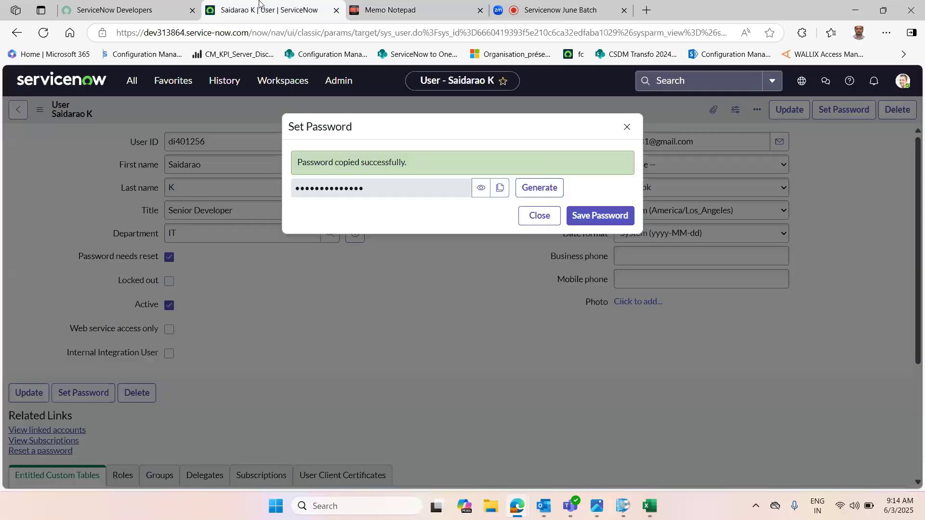
Step: Return to ServiceNow, save the generated password and close the Set Password dialog
{"action": "left_click", "coordinate": [263, 9]}
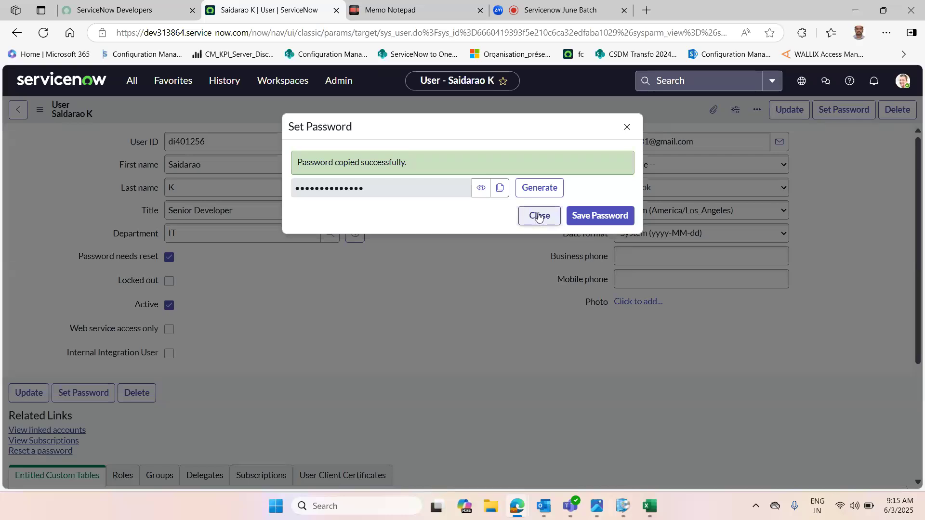
{"action": "left_click", "coordinate": [595, 218]}
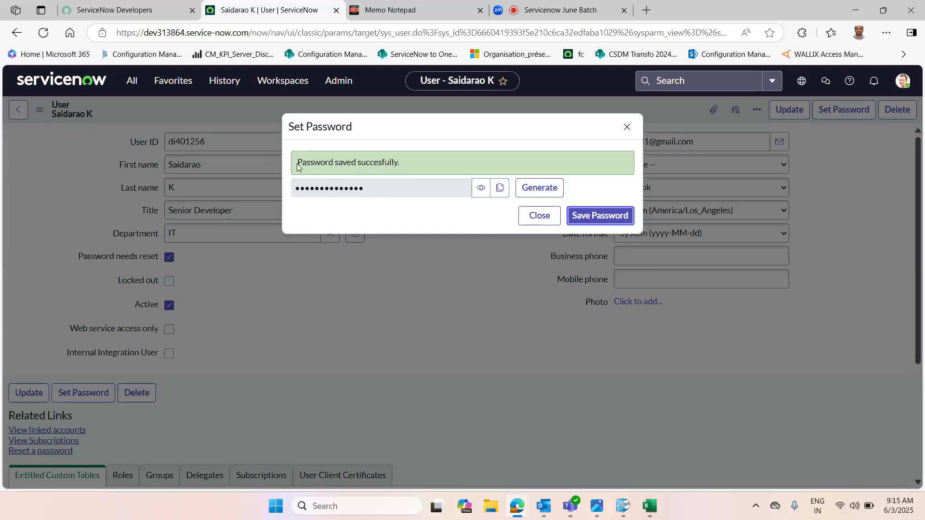
{"action": "left_click", "coordinate": [539, 223]}
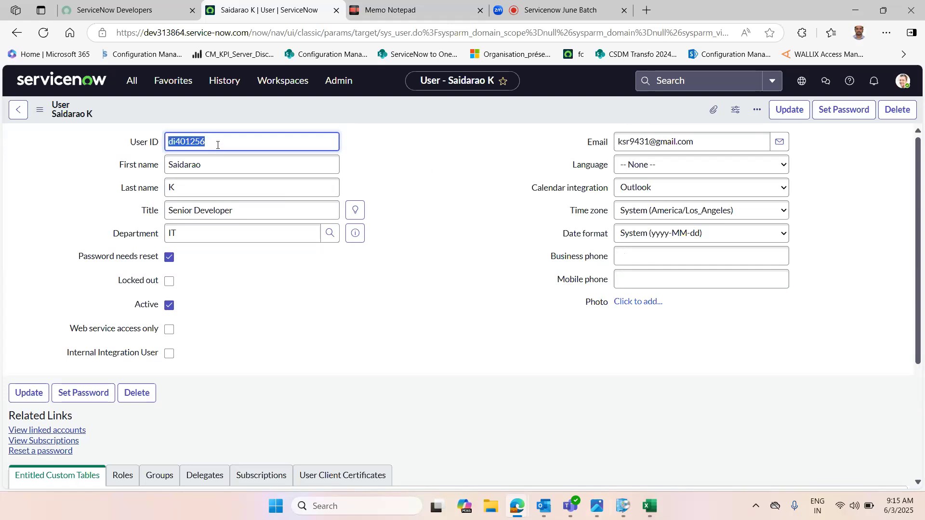
Step: Open a new InPrivate browser window
{"action": "left_click", "coordinate": [403, 163]}
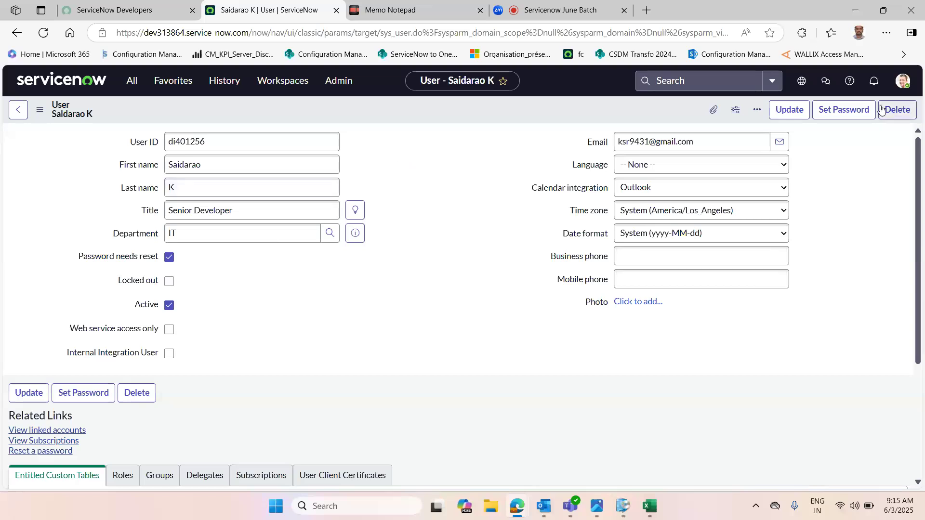
{"action": "left_click", "coordinate": [886, 32]}
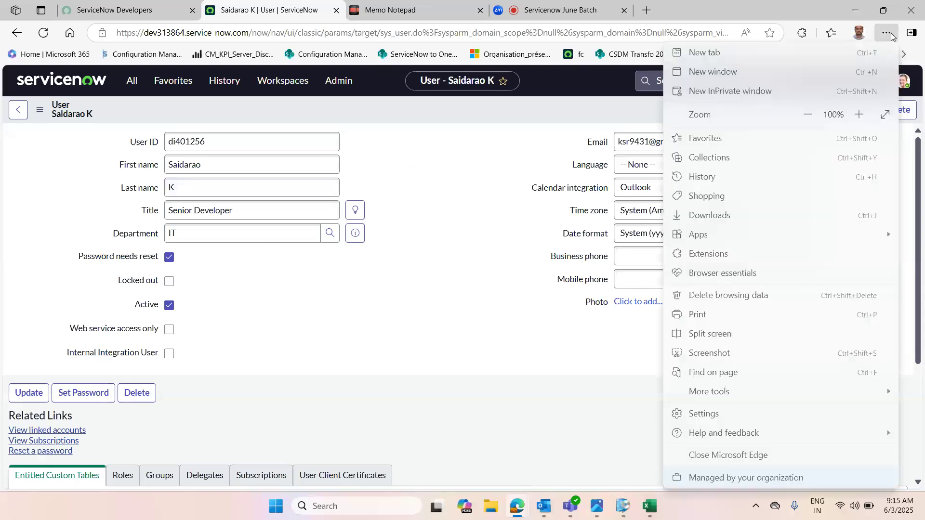
{"action": "left_click", "coordinate": [732, 92]}
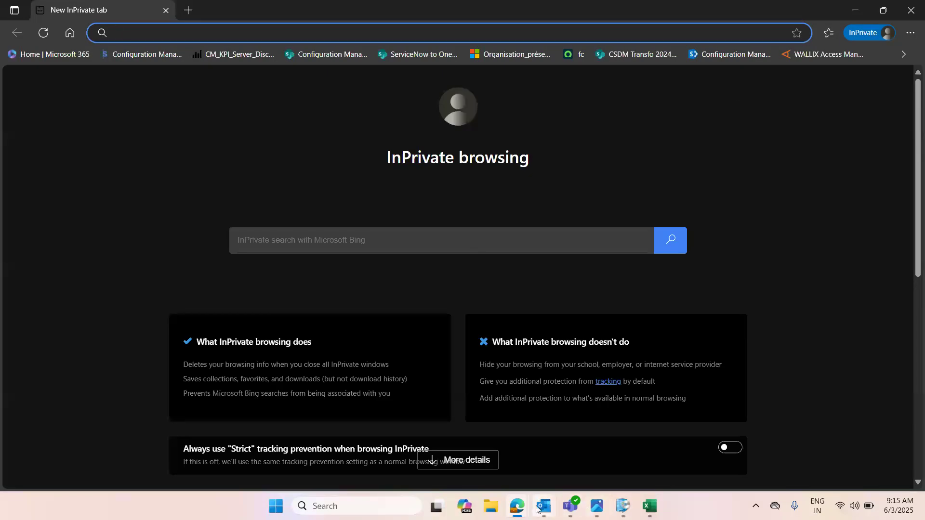
{"action": "mouse_move", "coordinate": [518, 505]}
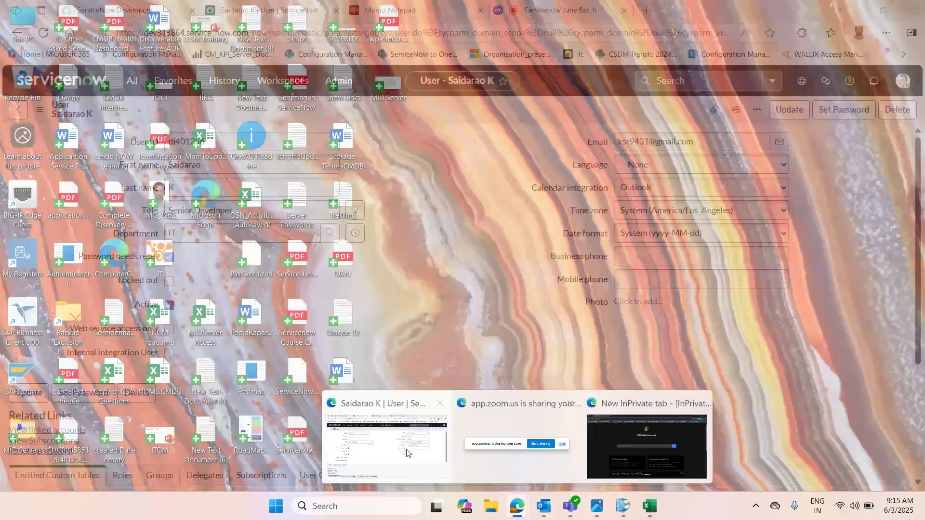
Step: Copy the instance URL and open its login.do page in the InPrivate window
{"action": "left_click", "coordinate": [385, 445]}
{"action": "left_click_drag", "start_coordinate": [249, 33], "coordinate": [112, 31]}
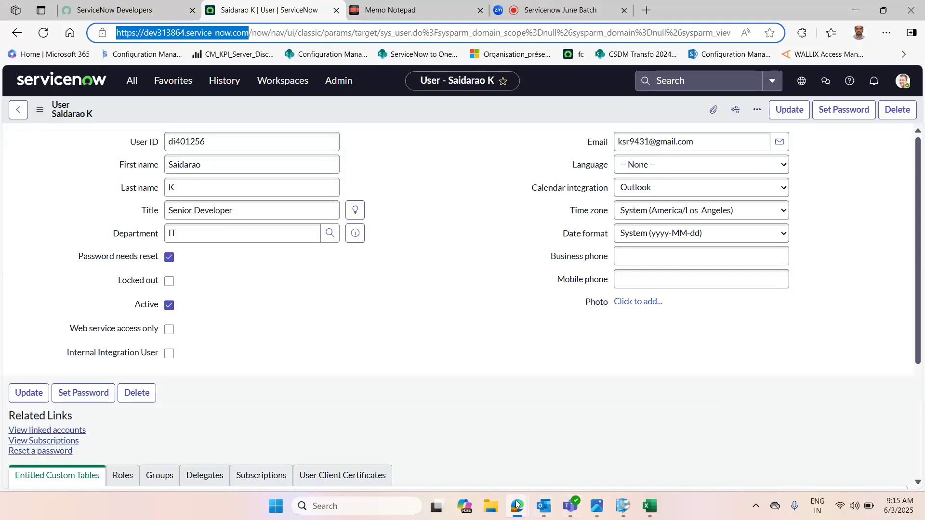
{"action": "mouse_move", "coordinate": [517, 504]}
{"action": "left_click", "coordinate": [620, 463]}
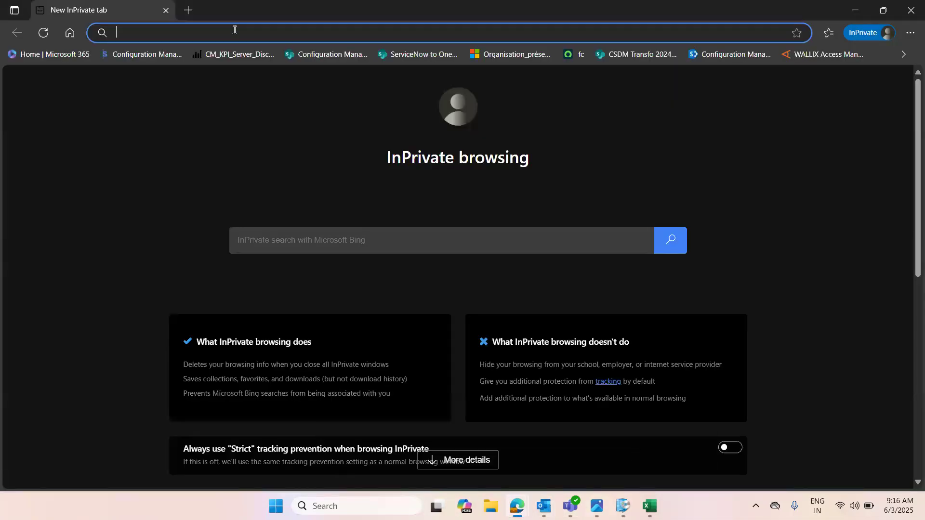
{"action": "key", "text": "ctrl+v"}
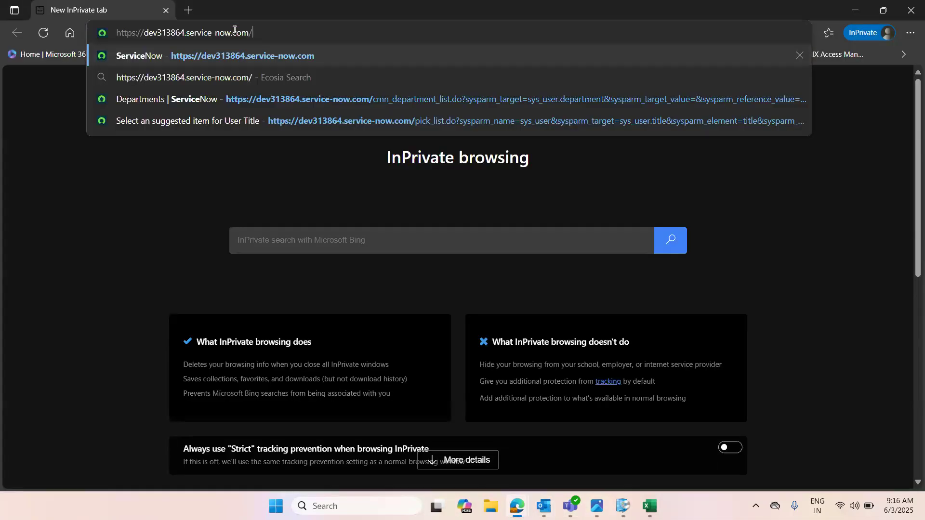
{"action": "type", "text": "ogin"}
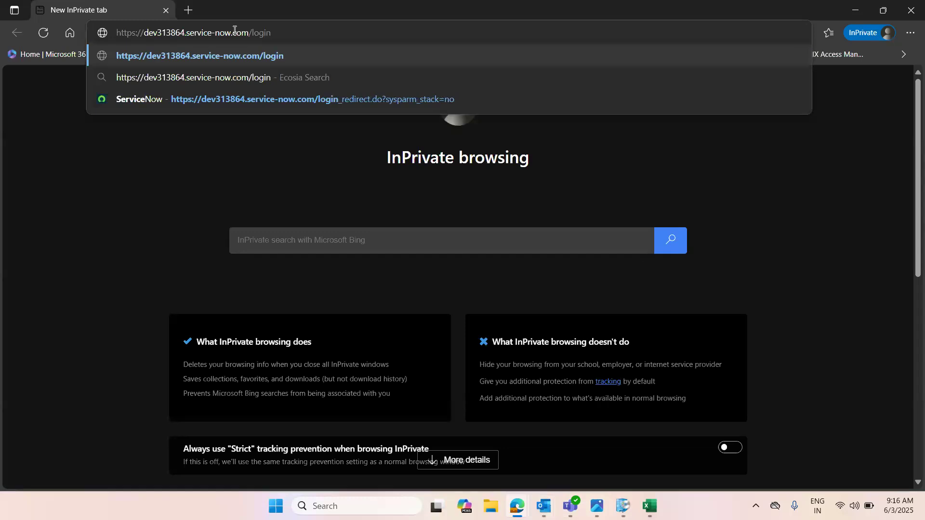
{"action": "type", "text": ".do"}
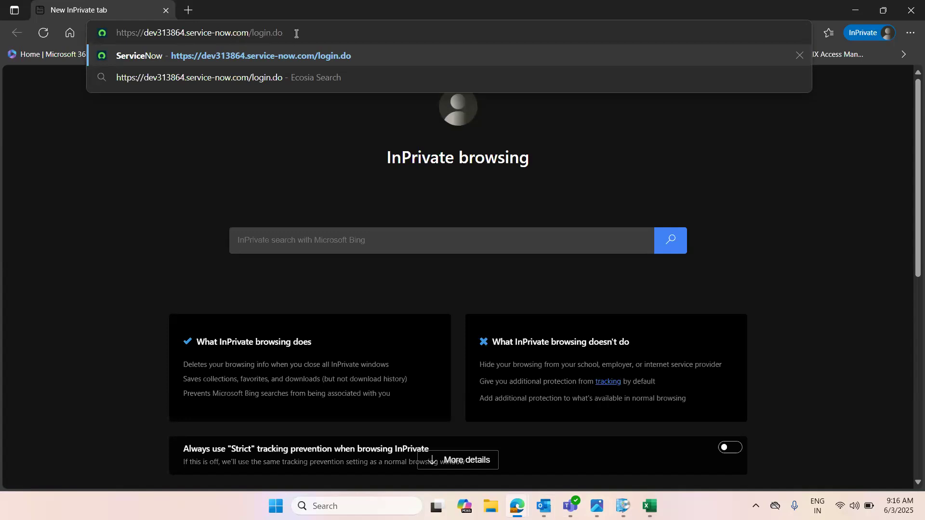
{"action": "key", "text": "Return"}
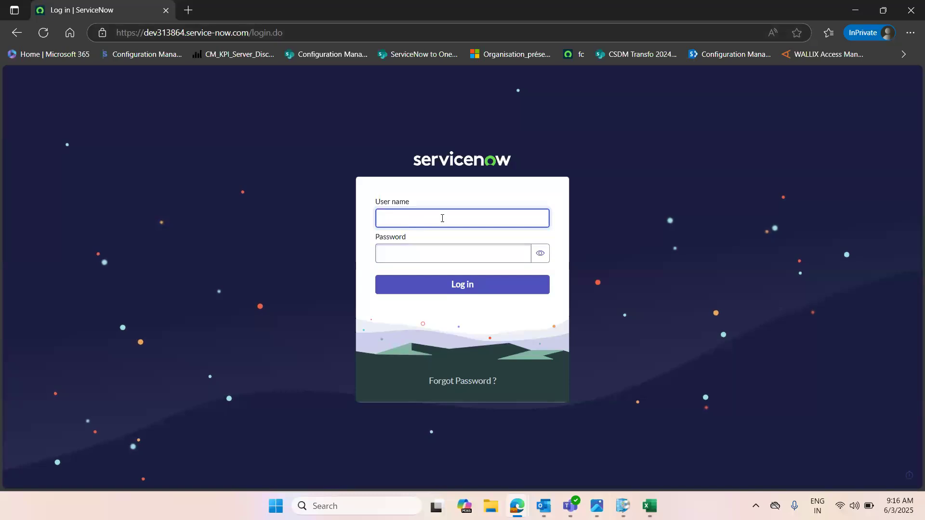
Step: Copy the new user's User ID from the user record and paste it as the login user name
{"action": "left_click", "coordinate": [517, 506]}
{"action": "left_click", "coordinate": [411, 450]}
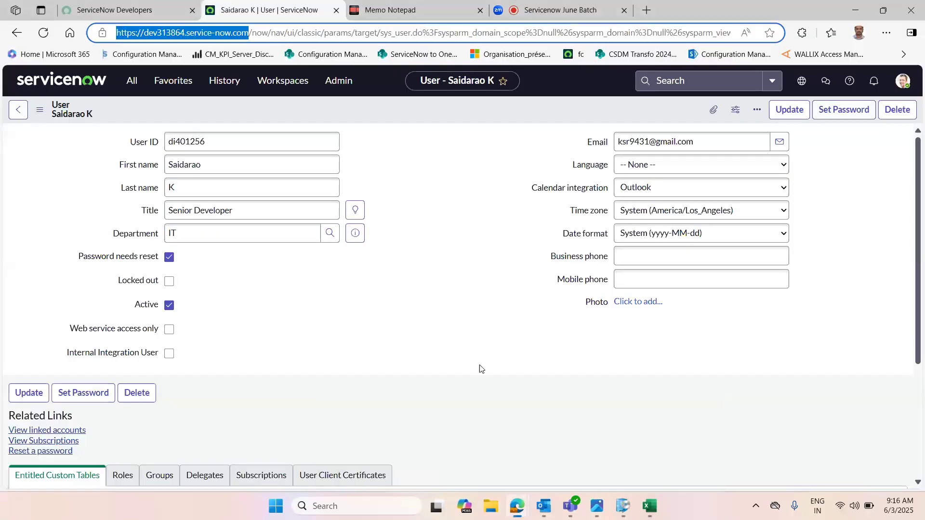
{"action": "double_click", "coordinate": [178, 140]}
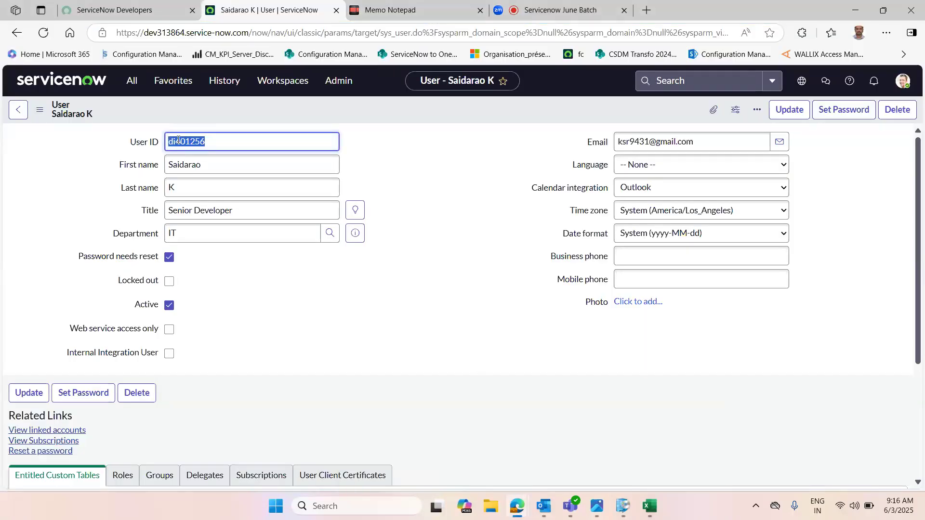
{"action": "left_click", "coordinate": [516, 506]}
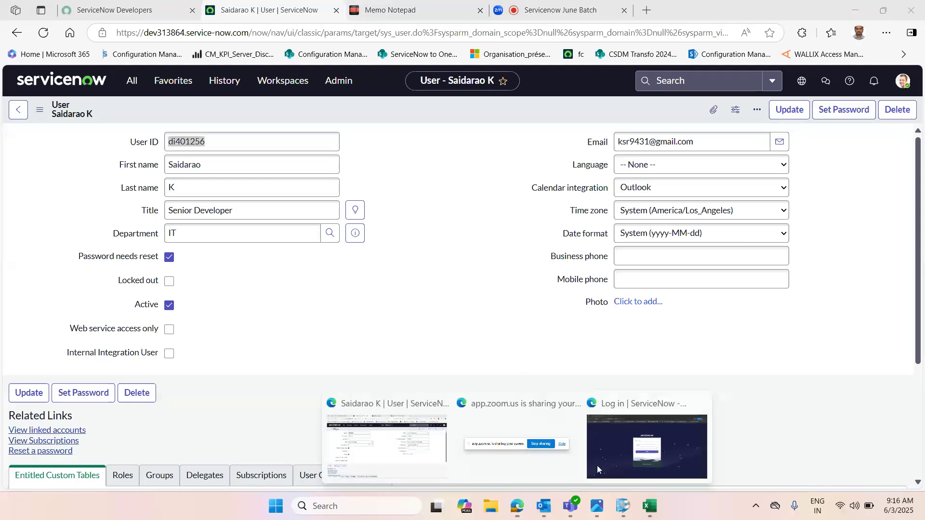
{"action": "left_click", "coordinate": [609, 449]}
{"action": "key", "text": "ctrl+v"}
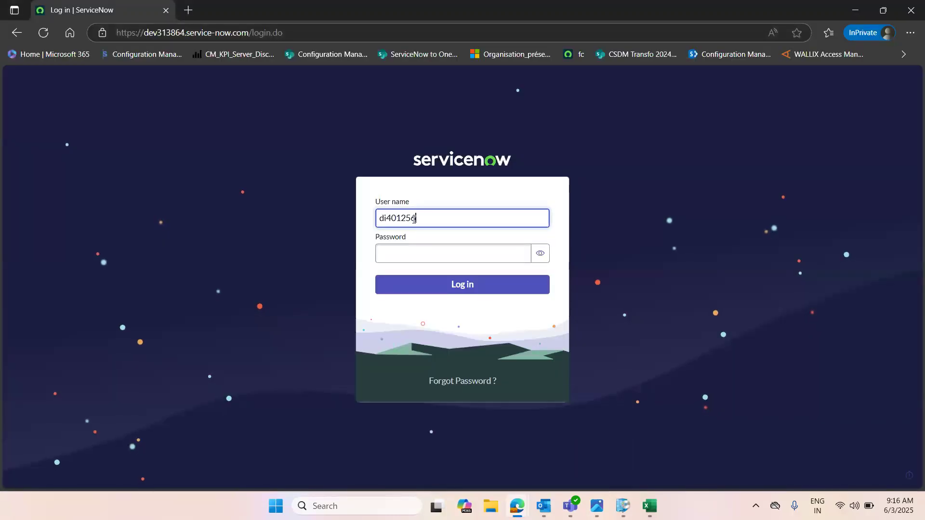
Step: Copy the generated password from the note, paste it into the login password field and log in
{"action": "left_click", "coordinate": [440, 248]}
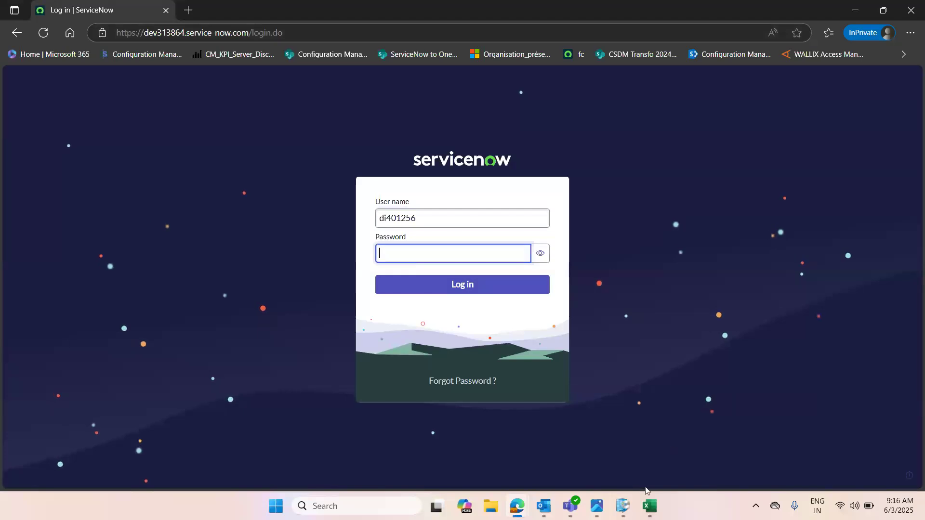
{"action": "mouse_move", "coordinate": [520, 505]}
{"action": "left_click", "coordinate": [380, 438]}
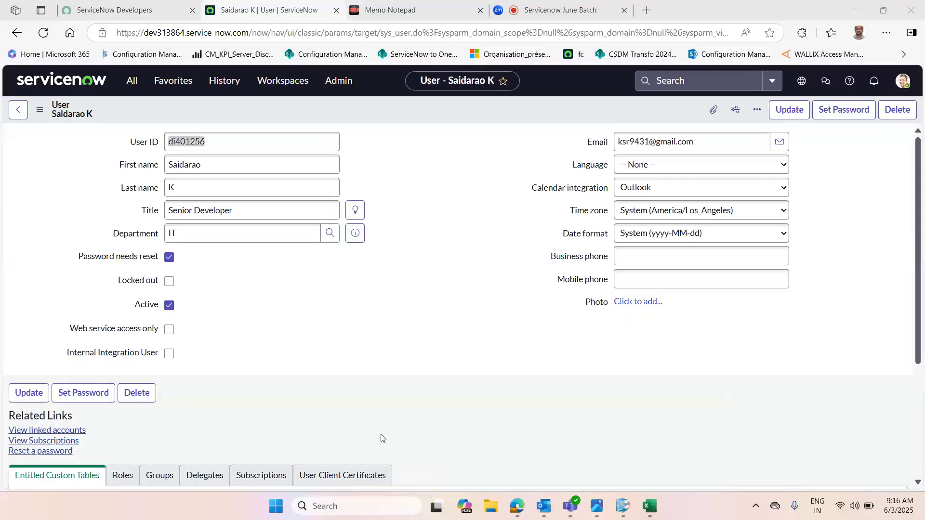
{"action": "left_click", "coordinate": [414, 4]}
{"action": "left_click_drag", "start_coordinate": [329, 334], "coordinate": [264, 334]}
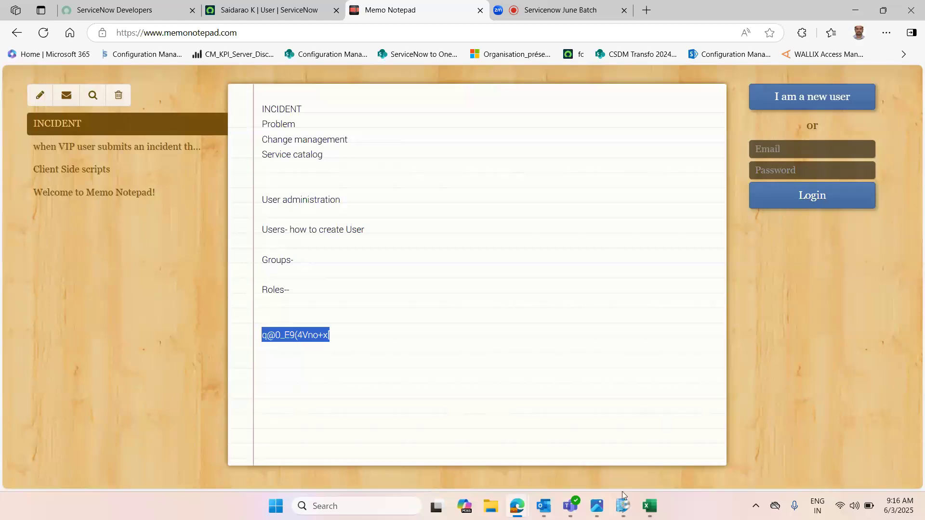
{"action": "left_click", "coordinate": [516, 506]}
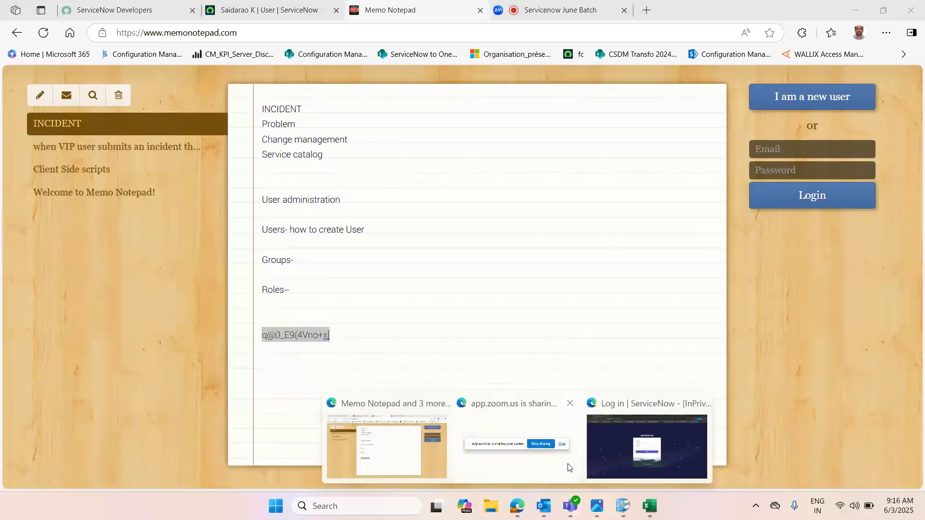
{"action": "left_click", "coordinate": [614, 455]}
{"action": "key", "text": "ctrl+v"}
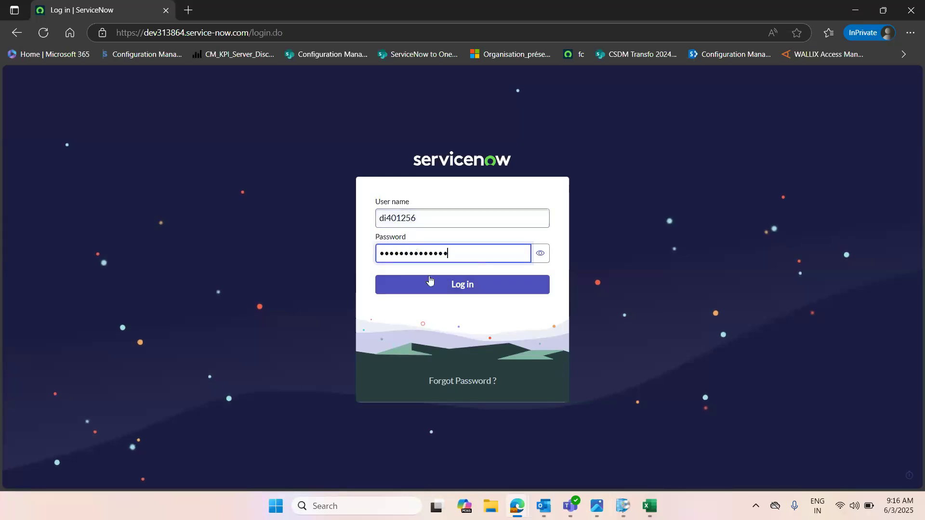
{"action": "left_click", "coordinate": [462, 287]}
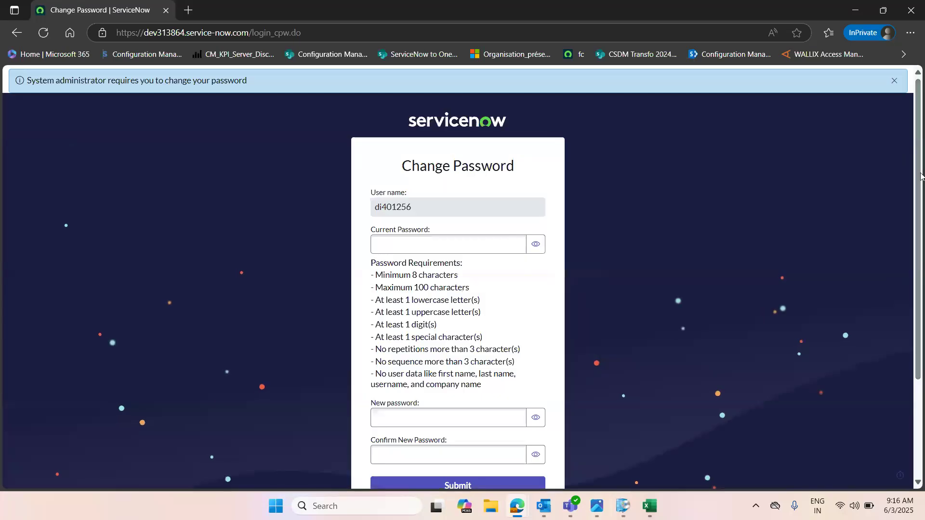
Step: Paste the generated password as the current password on the Change Password form
{"action": "left_click_drag", "start_coordinate": [915, 174], "coordinate": [913, 218]}
{"action": "left_click", "coordinate": [444, 360]}
{"action": "left_click", "coordinate": [429, 382]}
{"action": "left_click", "coordinate": [448, 366]}
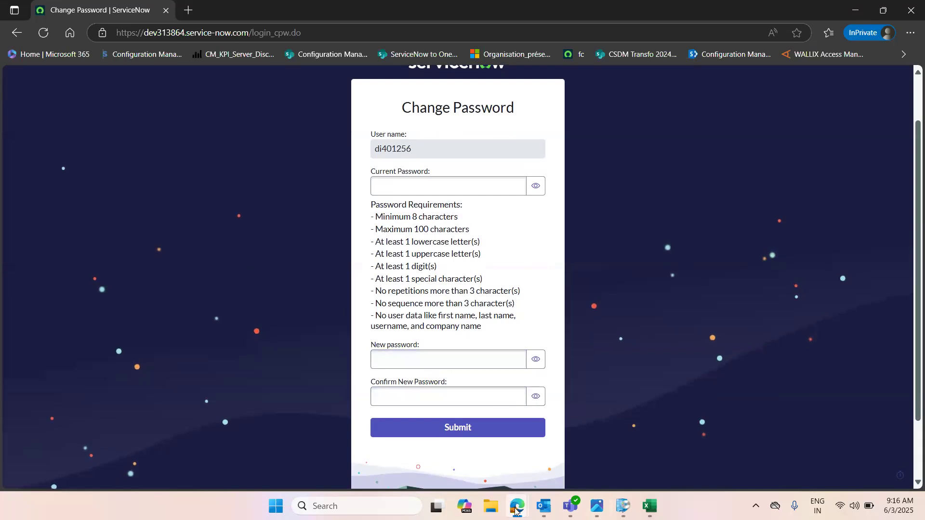
{"action": "mouse_move", "coordinate": [517, 506]}
{"action": "left_click", "coordinate": [386, 443]}
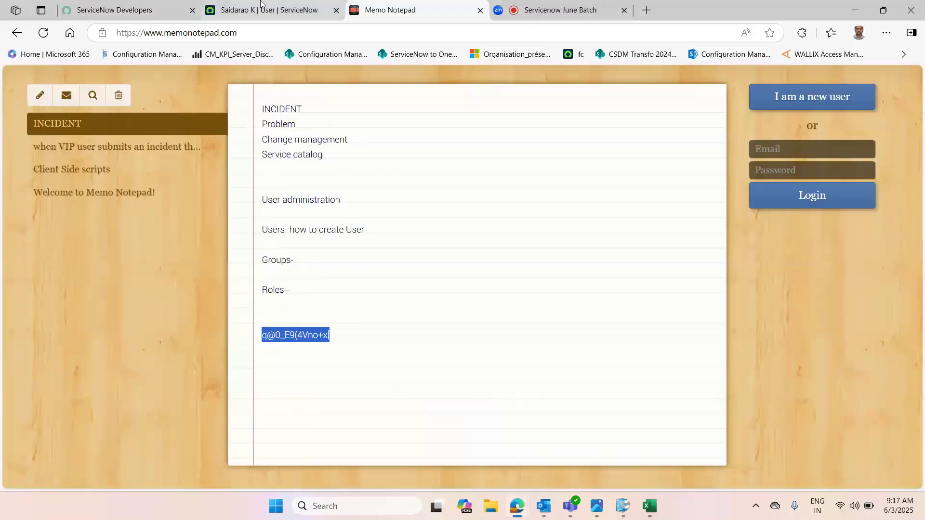
{"action": "left_click", "coordinate": [263, 5]}
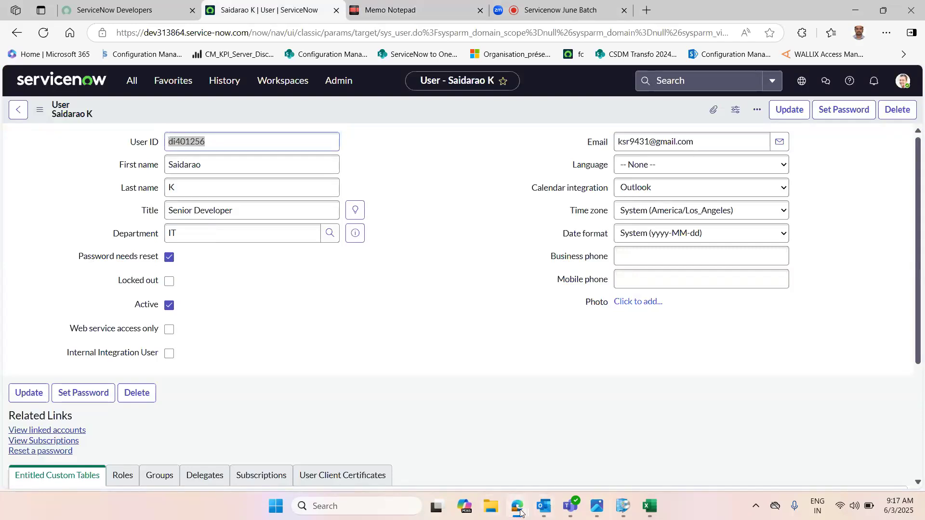
{"action": "mouse_move", "coordinate": [519, 509]}
{"action": "left_click", "coordinate": [643, 439]}
{"action": "left_click", "coordinate": [400, 188]}
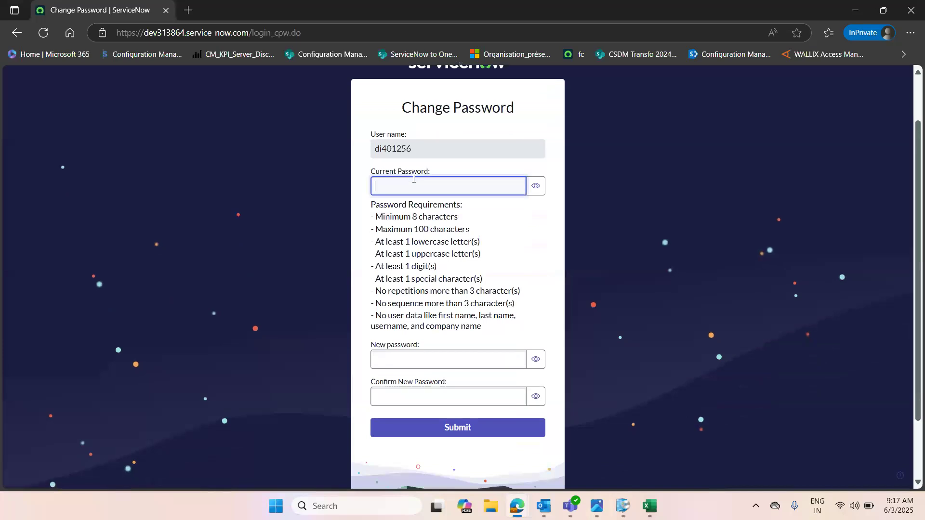
{"action": "key", "text": "ctrl+v"}
Step: Enter and confirm a new password for the user and submit the change
{"action": "left_click", "coordinate": [423, 358]}
{"action": "type", "text": "••••••"}
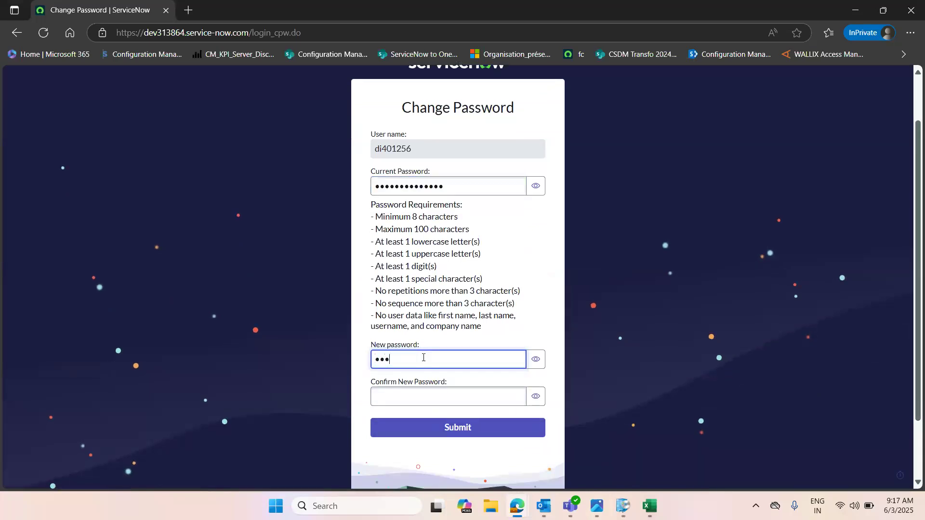
{"action": "type", "text": "••••••••"}
{"action": "left_click", "coordinate": [412, 399]}
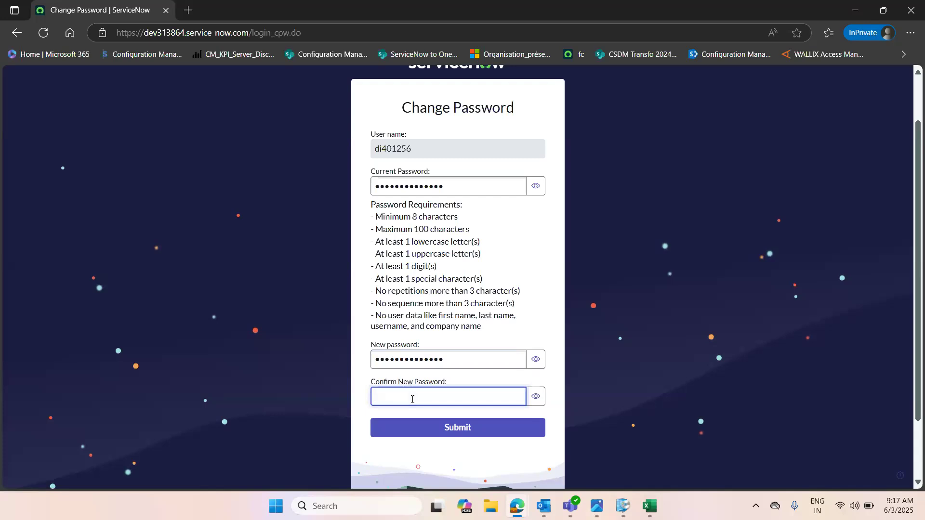
{"action": "type", "text": "•••••••••••••••"}
{"action": "left_click", "coordinate": [447, 427]}
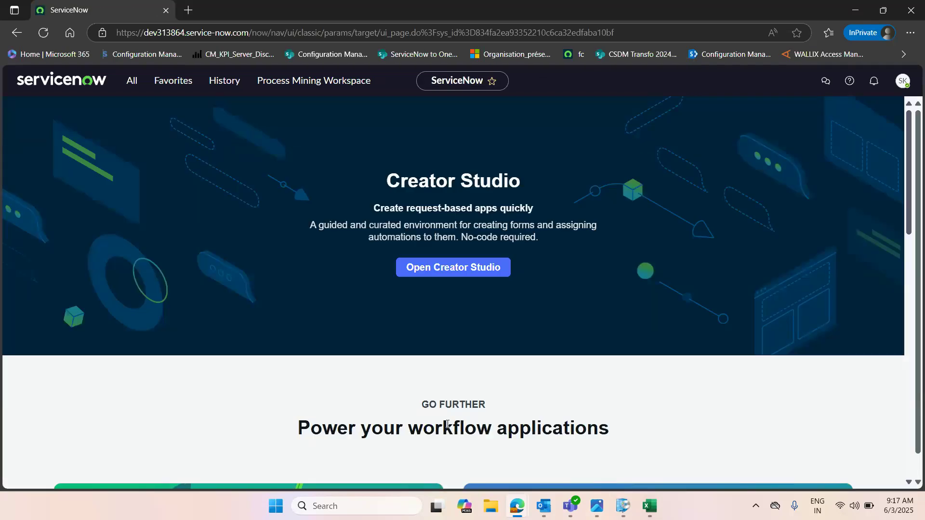
Step: Open the user profile menu and step through the Work your way tour to its end
{"action": "left_click", "coordinate": [902, 80]}
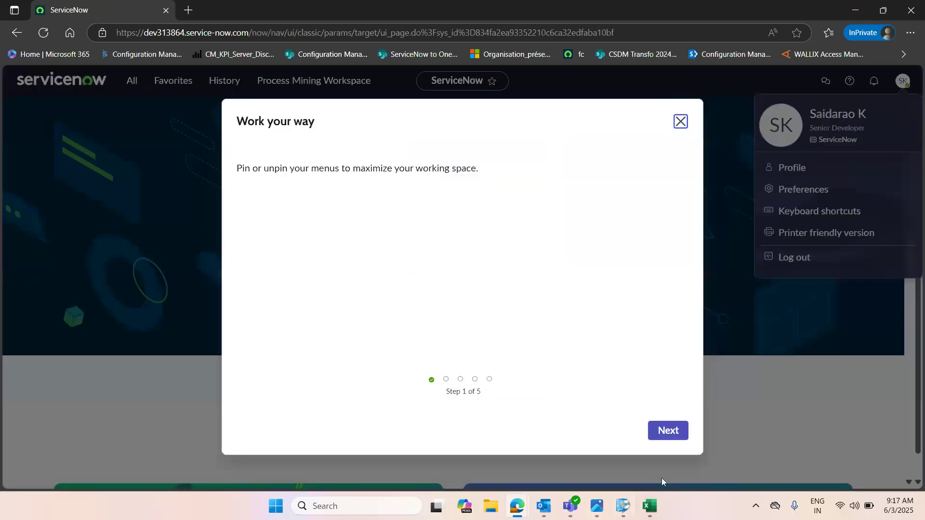
{"action": "left_click", "coordinate": [667, 430]}
{"action": "left_click", "coordinate": [667, 430]}
{"action": "left_click", "coordinate": [668, 430]}
{"action": "left_click", "coordinate": [667, 429]}
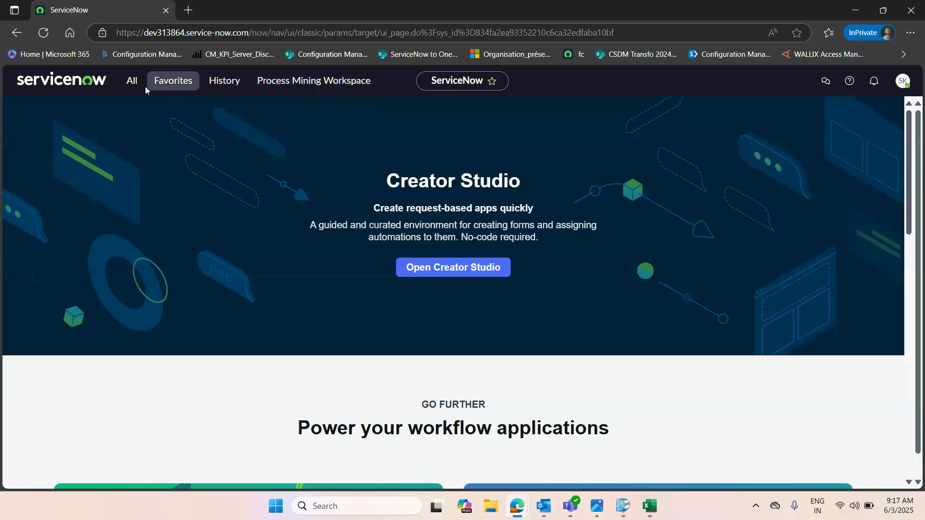
Step: Open the All navigator, collapse Self-Service to review the user's available modules, and minimize the window
{"action": "left_click", "coordinate": [131, 82]}
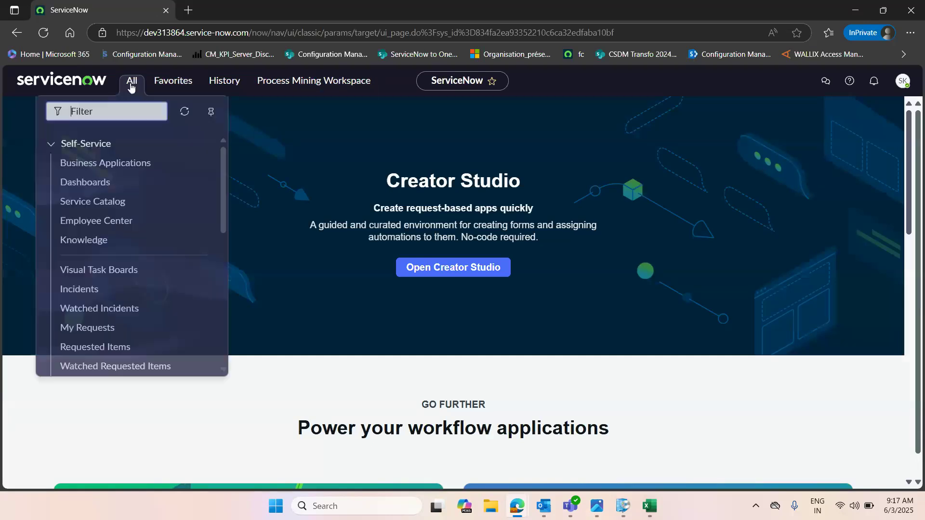
{"action": "left_click", "coordinate": [50, 144]}
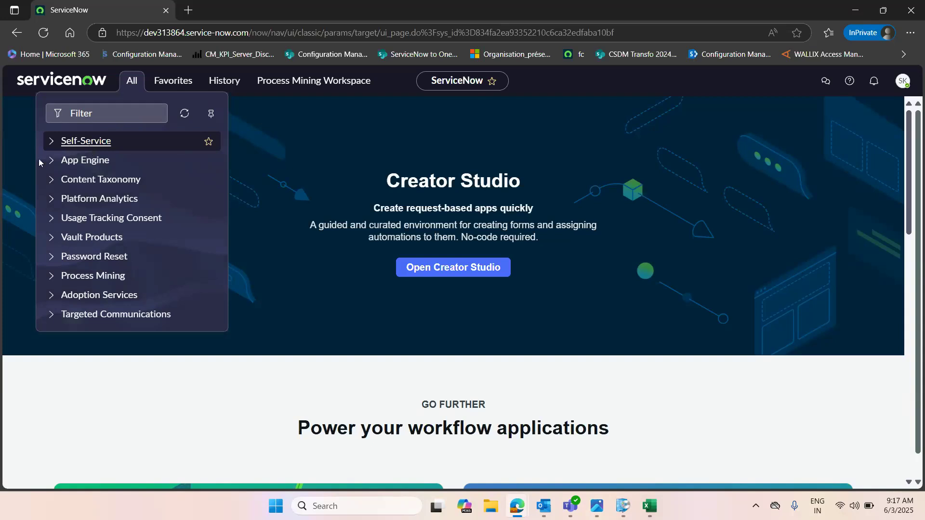
{"action": "left_click", "coordinate": [855, 10]}
Step: Append "--" to the "Users- how to create User" line in the note
{"action": "left_click", "coordinate": [390, 10]}
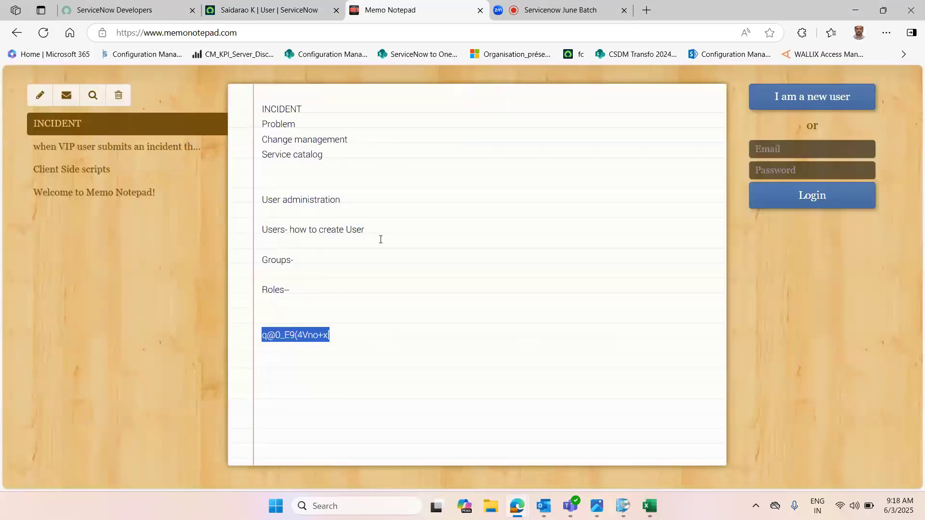
{"action": "left_click", "coordinate": [393, 231]}
{"action": "type", "text": "--"}
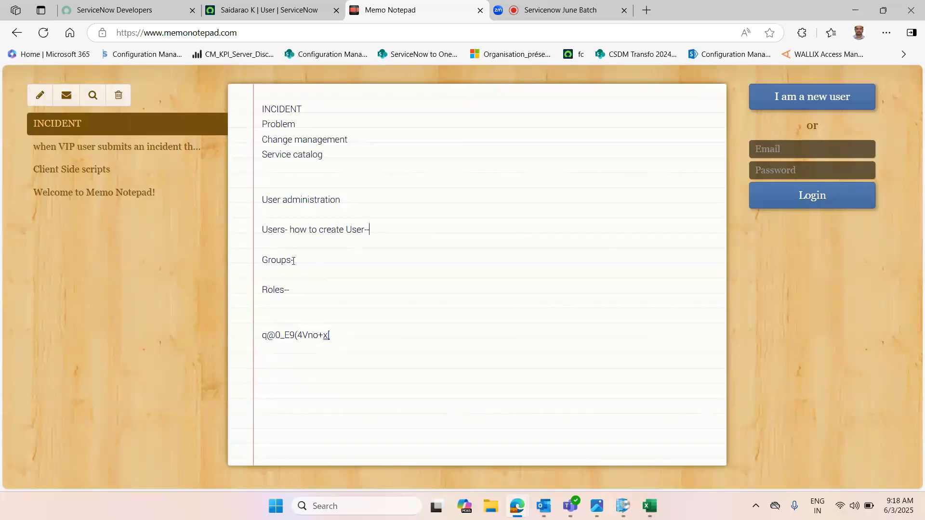
{"action": "double_click", "coordinate": [278, 260]}
{"action": "left_click", "coordinate": [343, 262]}
{"action": "double_click", "coordinate": [275, 230]}
{"action": "double_click", "coordinate": [277, 261]}
{"action": "double_click", "coordinate": [275, 290]}
{"action": "left_click", "coordinate": [276, 259]}
{"action": "double_click", "coordinate": [276, 260]}
{"action": "left_click", "coordinate": [336, 261]}
Step: Search Google for groups in servicenow and open the ServiceNow Groups documentation result in a new tab
{"action": "left_click", "coordinate": [652, 11]}
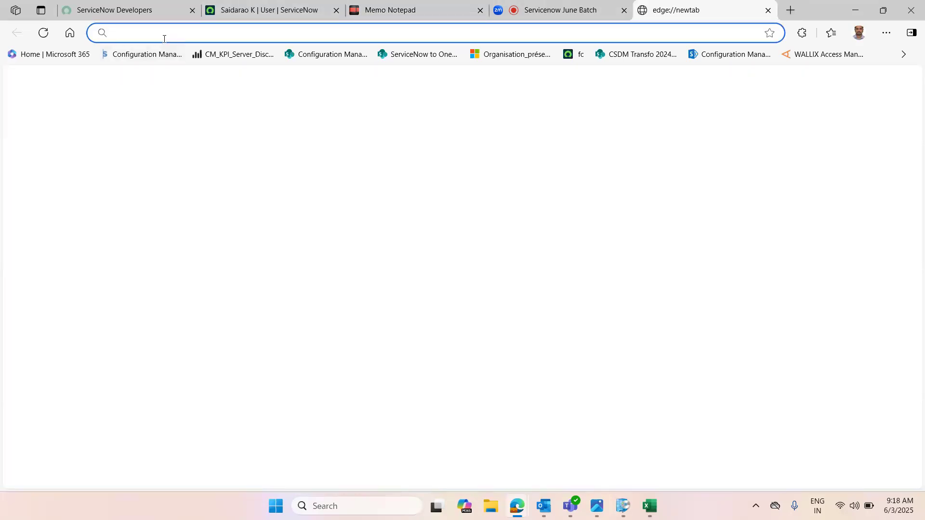
{"action": "type", "text": "google.com"}
{"action": "key", "text": "Return"}
{"action": "type", "text": "group"}
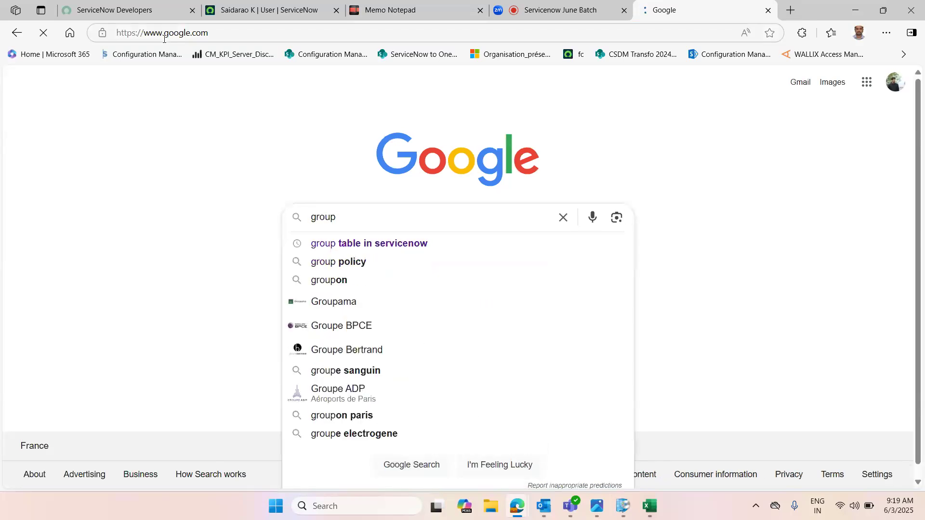
{"action": "type", "text": "s in ser"}
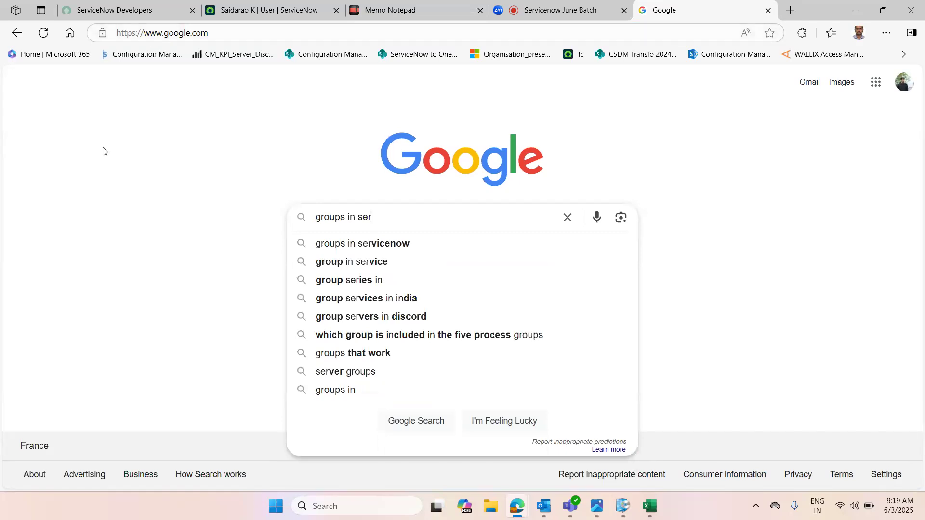
{"action": "left_click", "coordinate": [419, 243]}
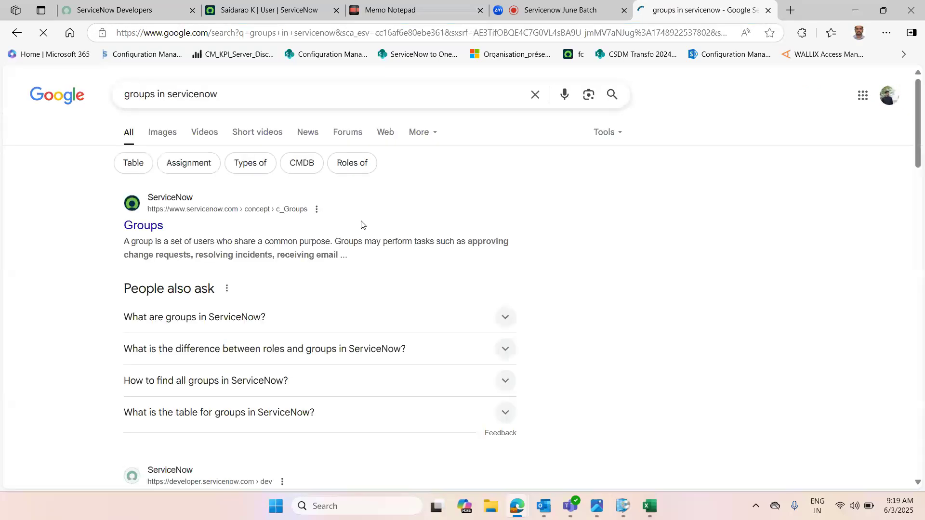
{"action": "middle_click", "coordinate": [150, 228]}
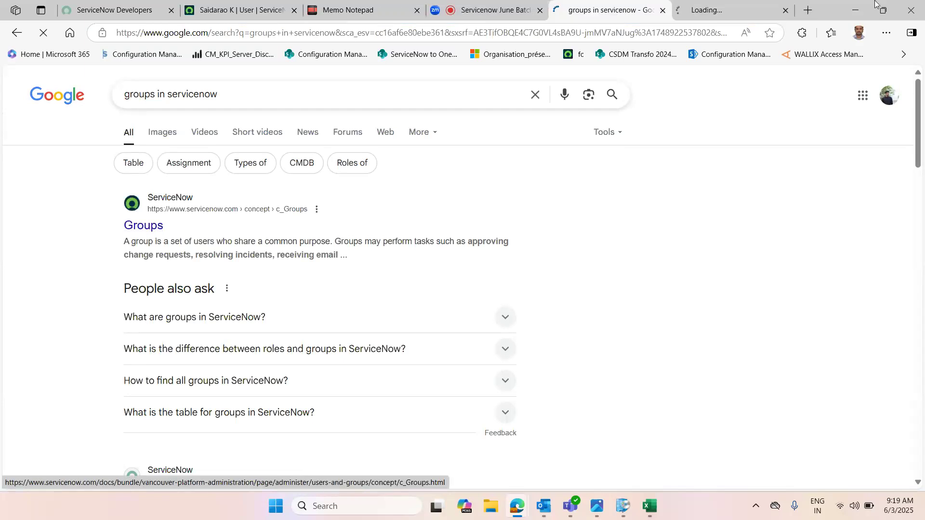
{"action": "left_click", "coordinate": [738, 4]}
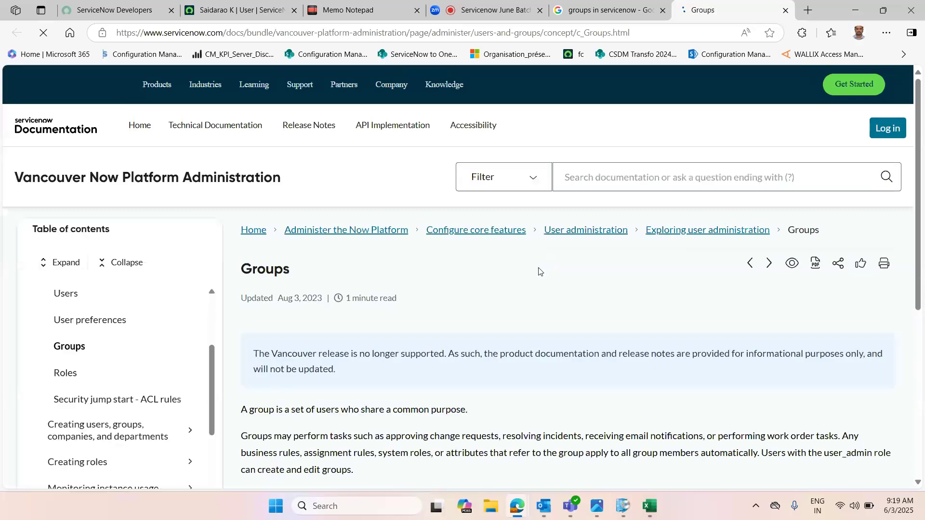
Step: Scroll through the Groups documentation page and highlight its introductory sentences while reading
{"action": "left_click_drag", "start_coordinate": [919, 120], "coordinate": [921, 214]}
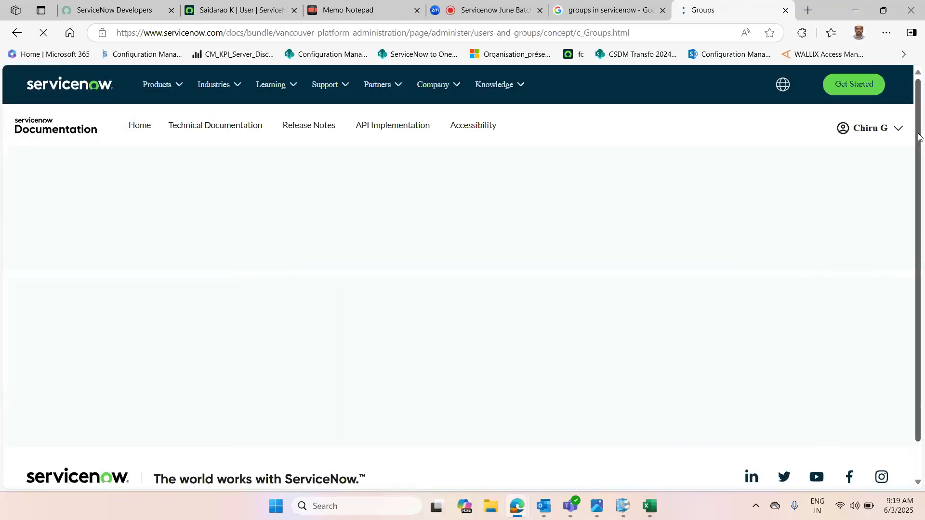
{"action": "left_click_drag", "start_coordinate": [919, 137], "coordinate": [921, 170]}
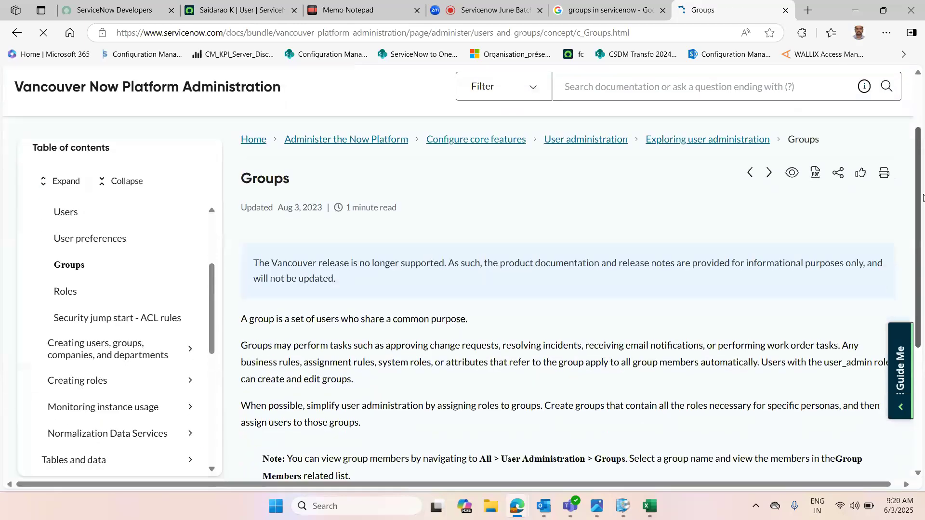
{"action": "scroll", "coordinate": [867, 192], "scroll_direction": "down", "scroll_amount": 2}
{"action": "left_click_drag", "start_coordinate": [241, 239], "coordinate": [473, 249]}
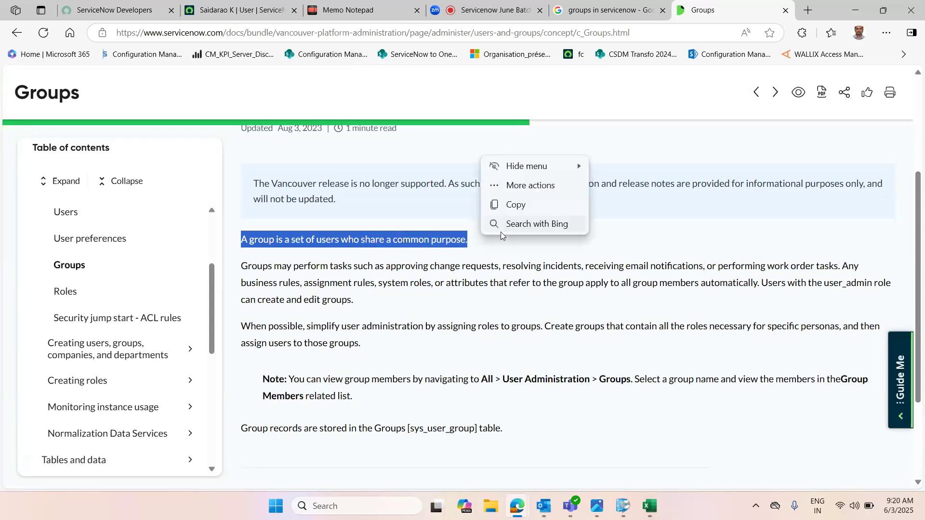
{"action": "left_click_drag", "start_coordinate": [247, 268], "coordinate": [350, 273]}
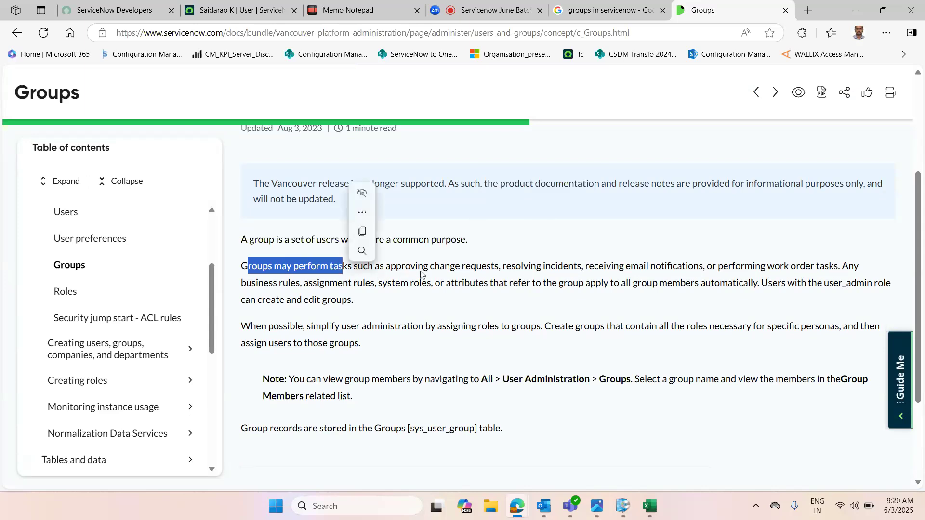
{"action": "left_click_drag", "start_coordinate": [435, 270], "coordinate": [492, 283]}
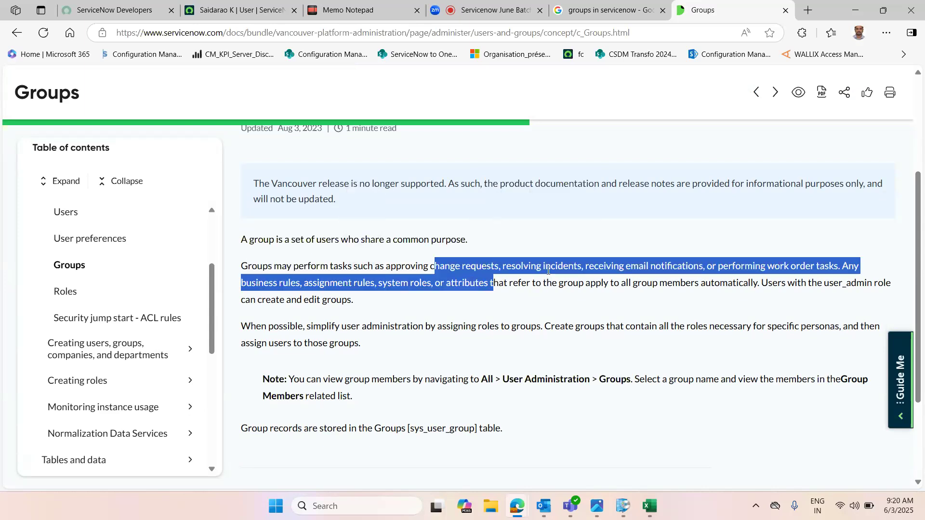
{"action": "left_click", "coordinate": [630, 270]}
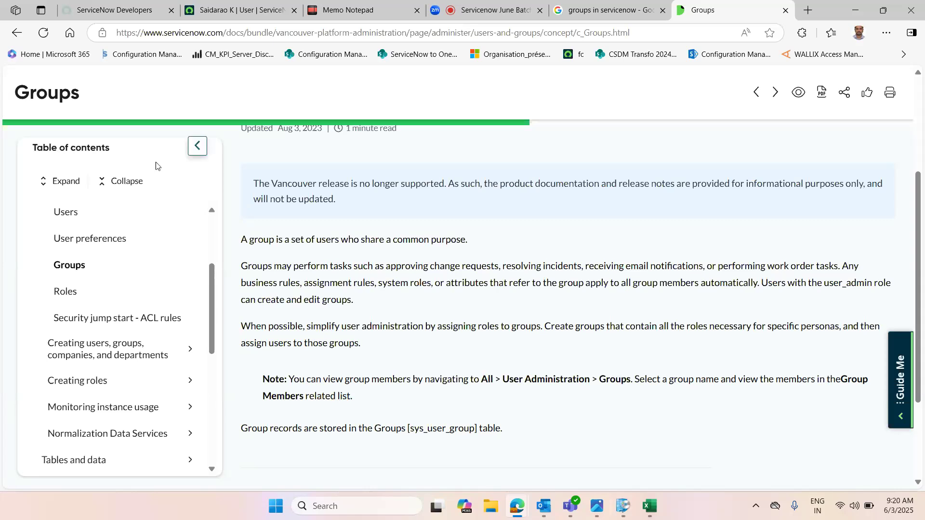
Step: Return to the ServiceNow instance, open the Groups list under User Administration, and open the Database group
{"action": "left_click", "coordinate": [236, 9]}
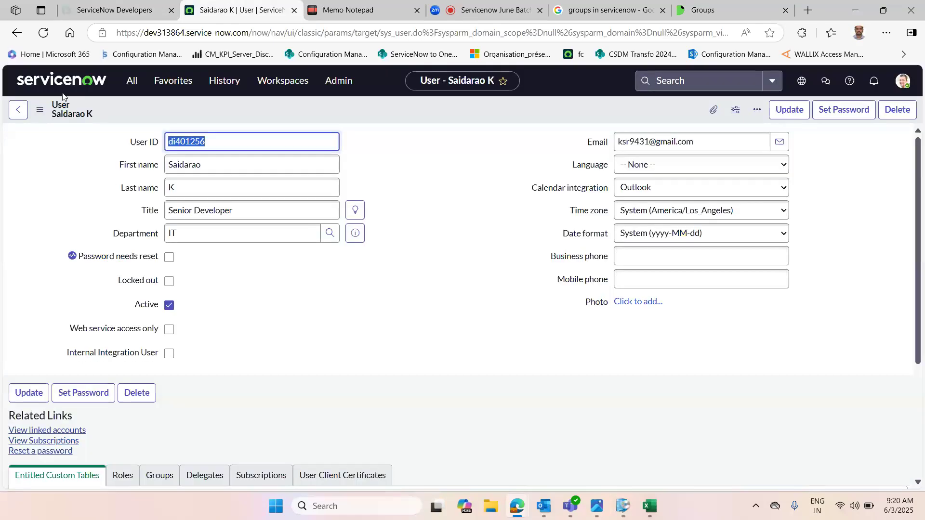
{"action": "left_click", "coordinate": [132, 81]}
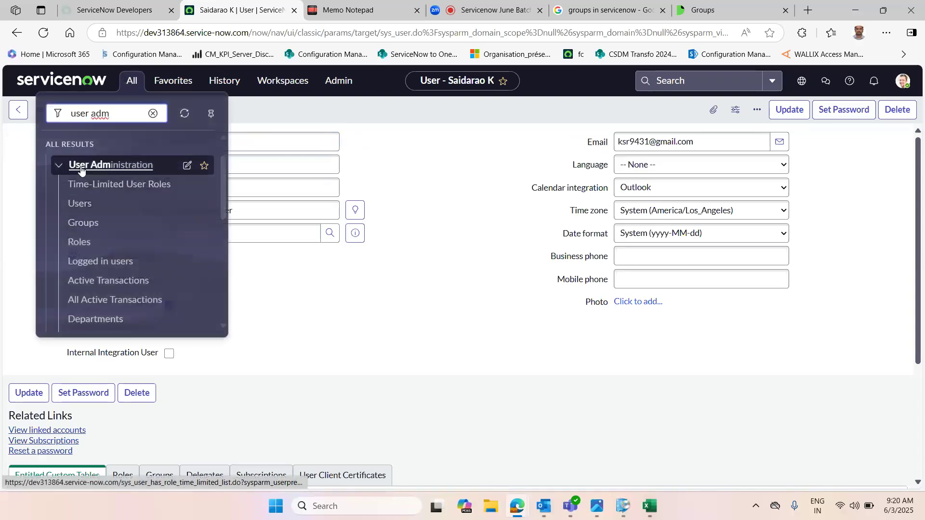
{"action": "left_click", "coordinate": [83, 223]}
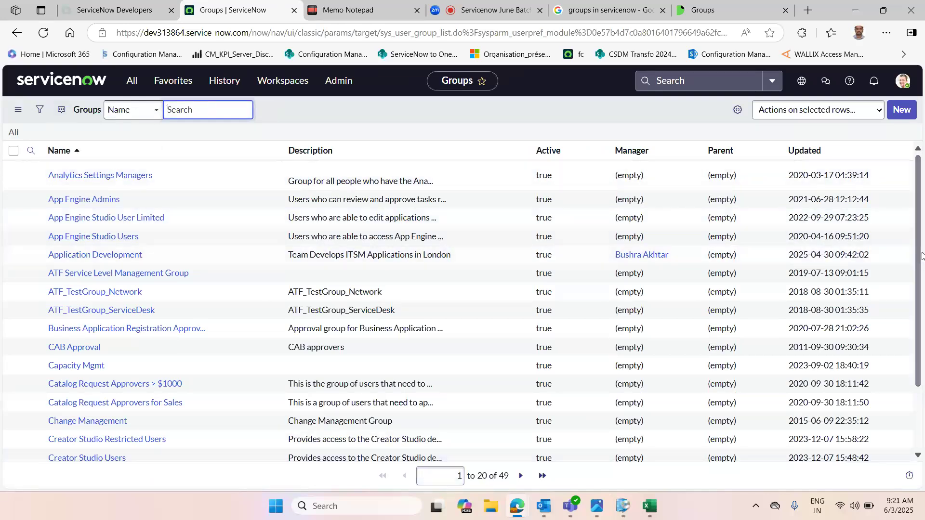
{"action": "scroll", "coordinate": [921, 255], "scroll_direction": "down", "scroll_amount": 3}
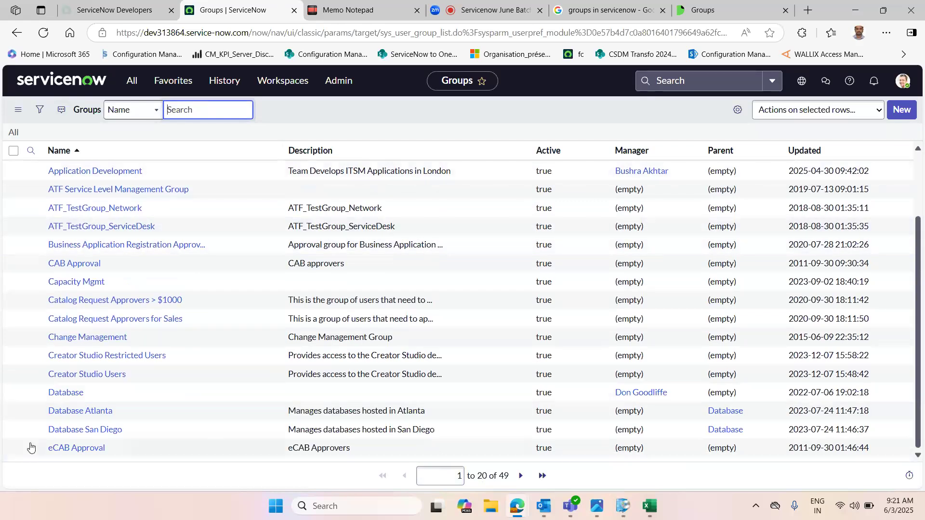
{"action": "left_click", "coordinate": [72, 396]}
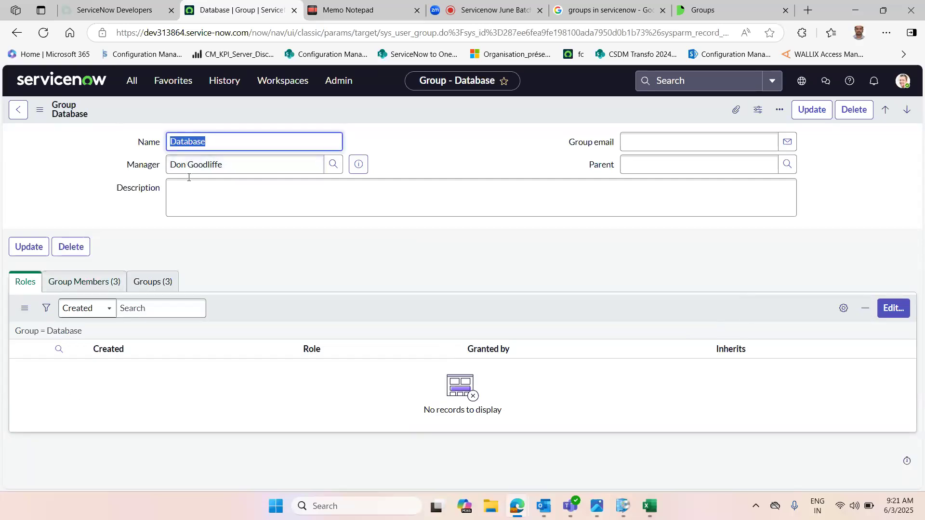
Step: Examine the Database group's fields and its Group Members list, then return to the Groups list
{"action": "left_click", "coordinate": [85, 164]}
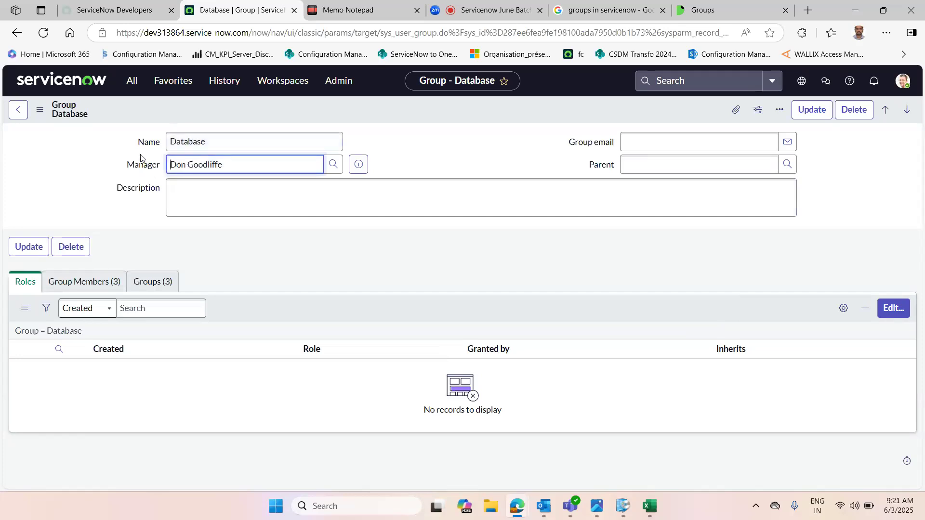
{"action": "left_click_drag", "start_coordinate": [170, 165], "coordinate": [235, 172]}
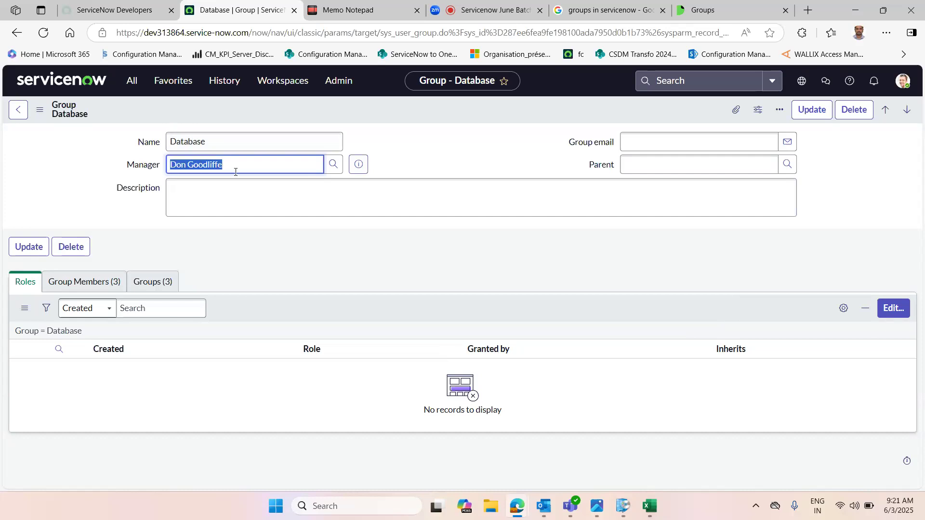
{"action": "left_click", "coordinate": [220, 193]}
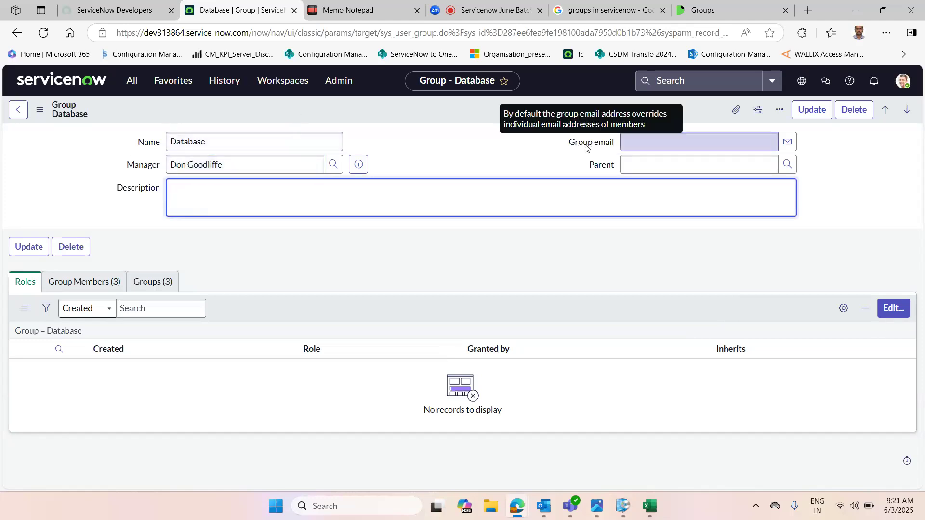
{"action": "left_click", "coordinate": [637, 143]}
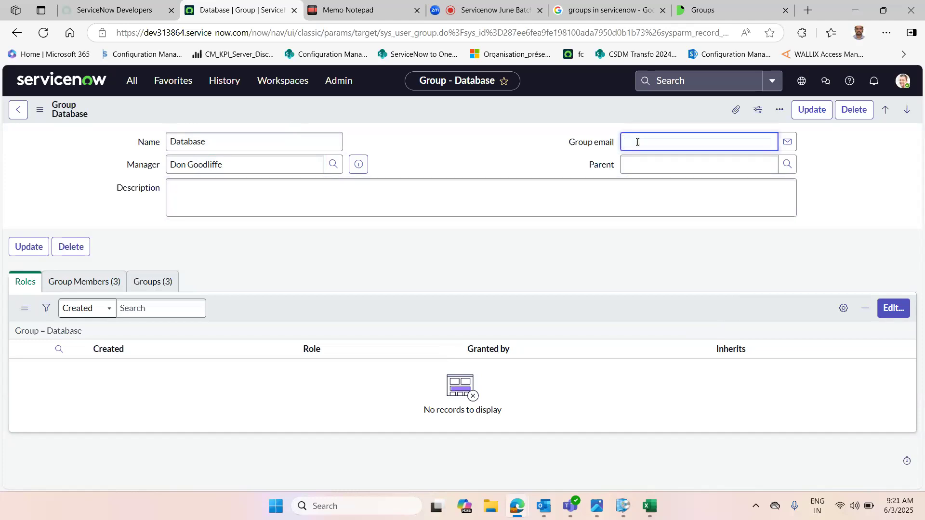
{"action": "left_click", "coordinate": [637, 167]}
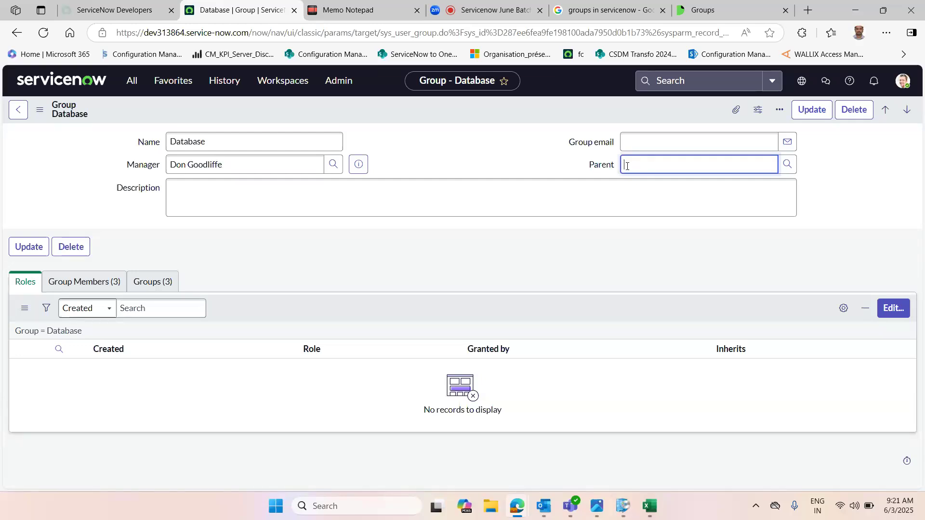
{"action": "left_click", "coordinate": [82, 283]}
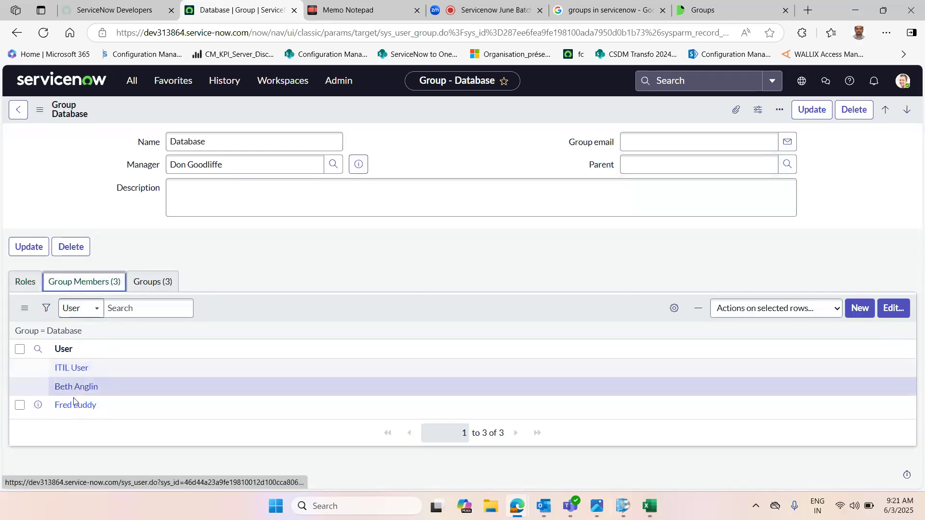
{"action": "double_click", "coordinate": [187, 144]}
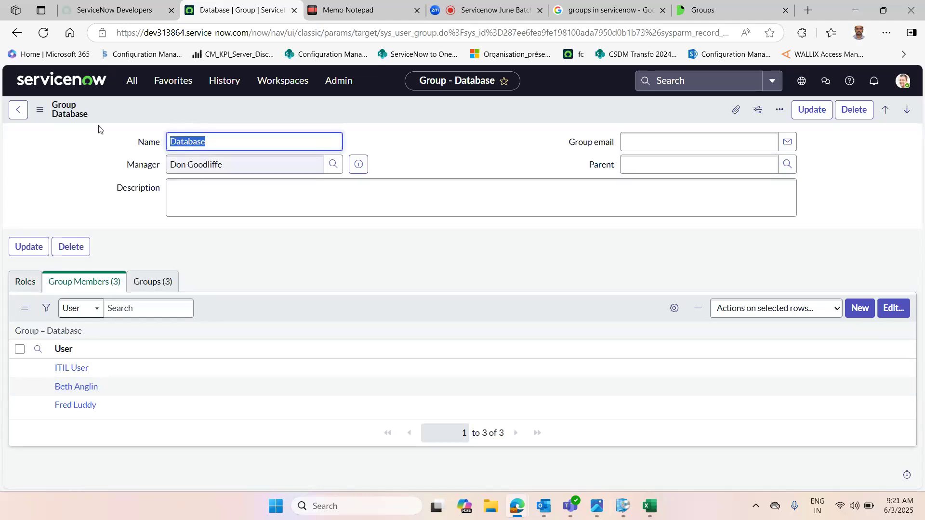
{"action": "left_click", "coordinate": [21, 111]}
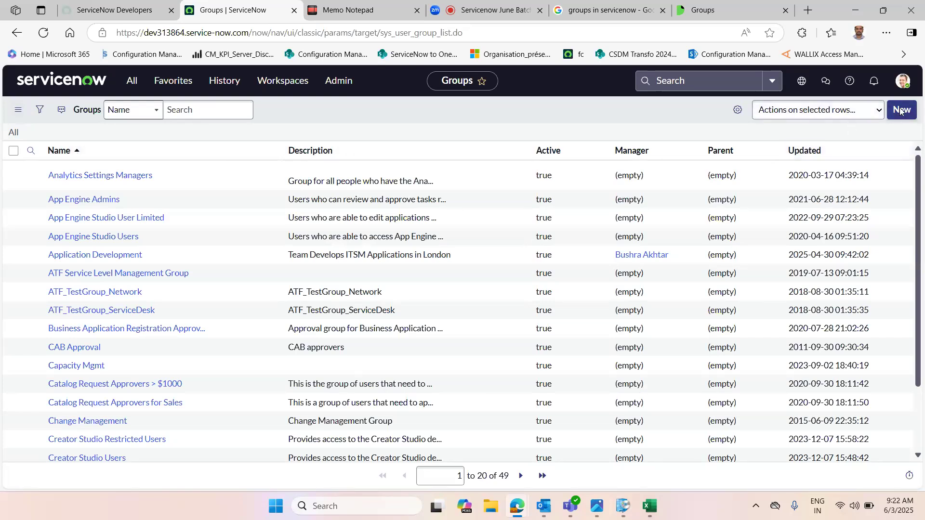
Step: Create a new group named Servicenow admin and save the record
{"action": "left_click", "coordinate": [900, 111]}
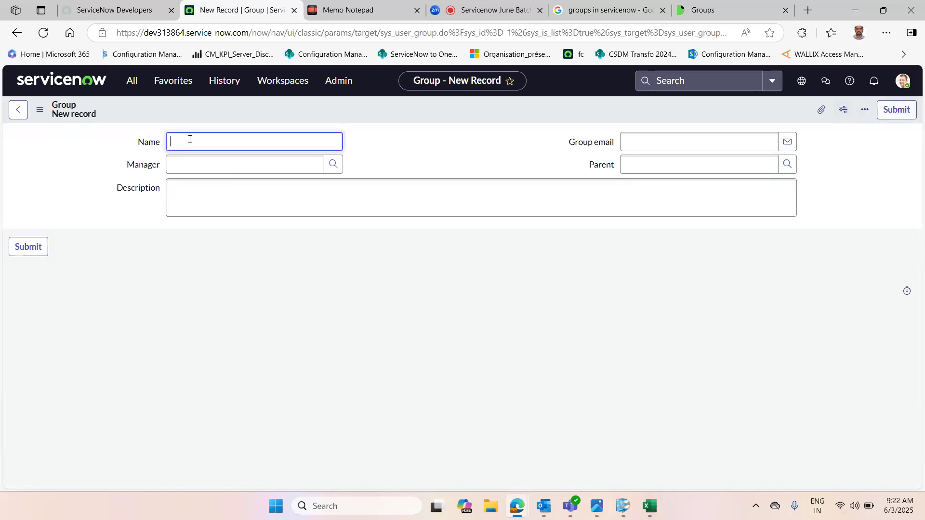
{"action": "type", "text": "Servicenow admin"}
{"action": "left_click", "coordinate": [409, 144]}
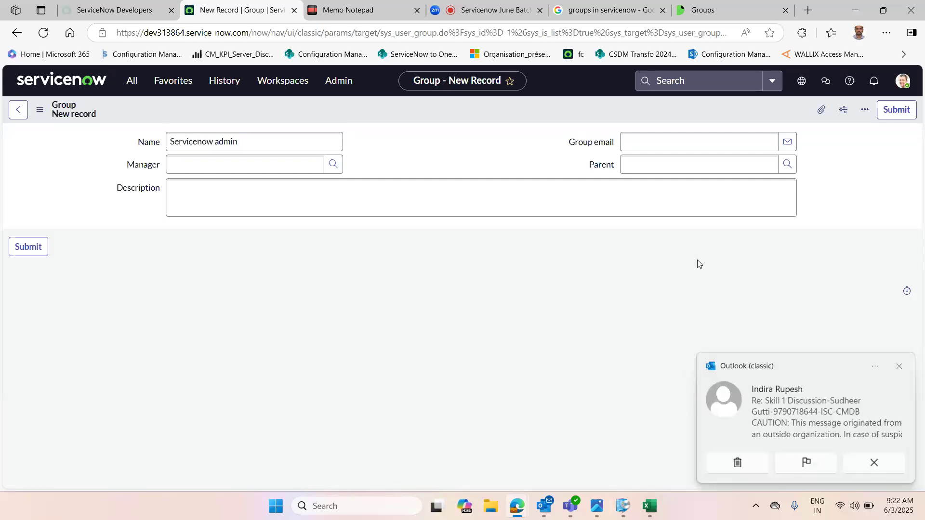
{"action": "left_click", "coordinate": [898, 366]}
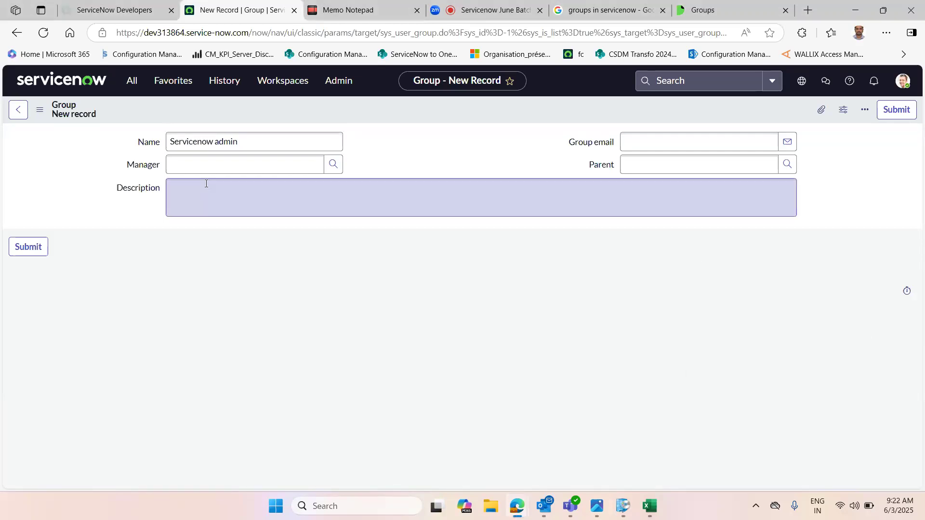
{"action": "left_click", "coordinate": [220, 167]}
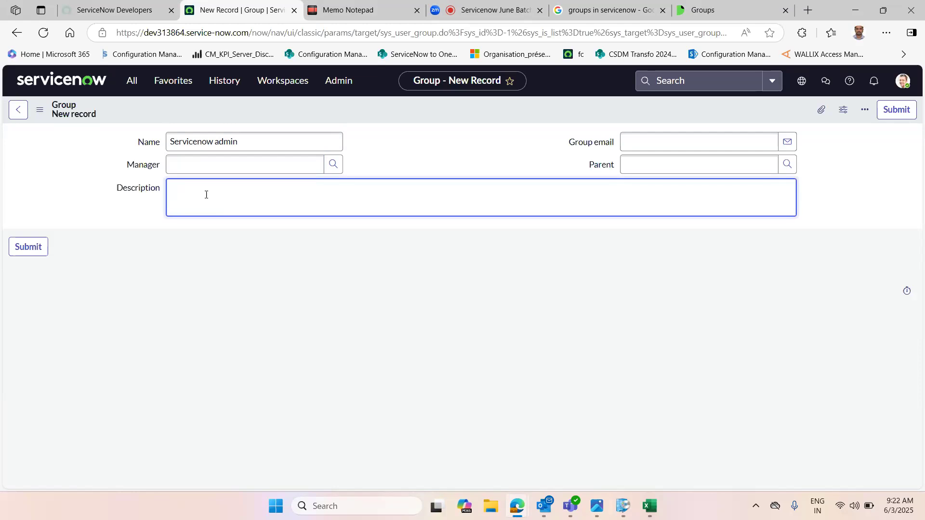
{"action": "double_click", "coordinate": [175, 140]}
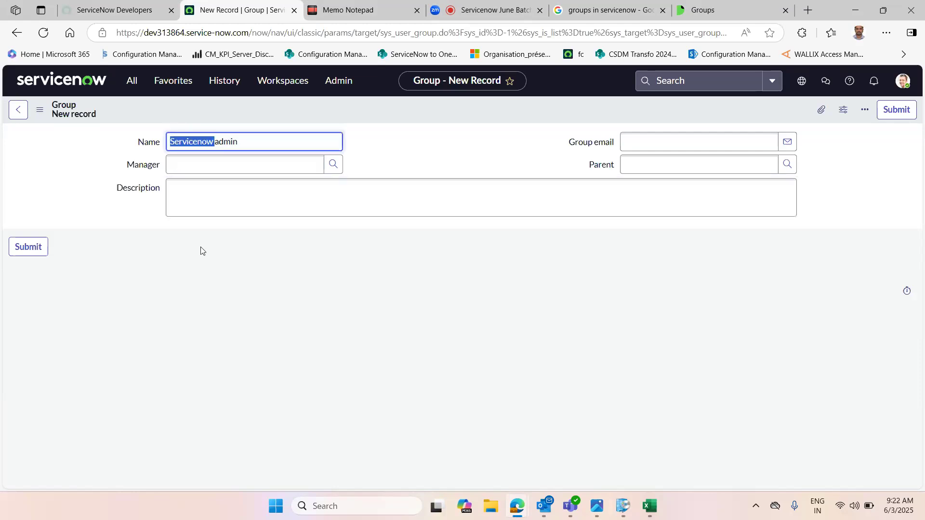
{"action": "left_click", "coordinate": [195, 197]}
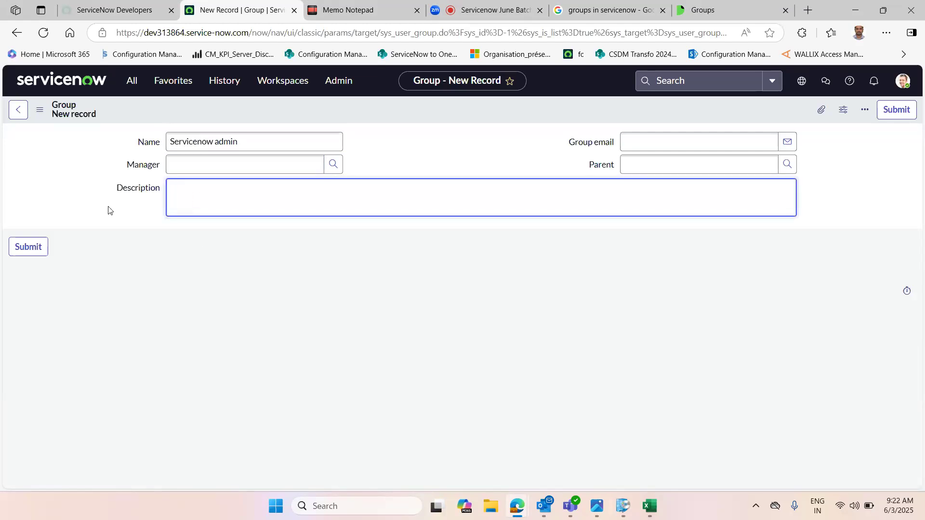
{"action": "left_click", "coordinate": [651, 132]}
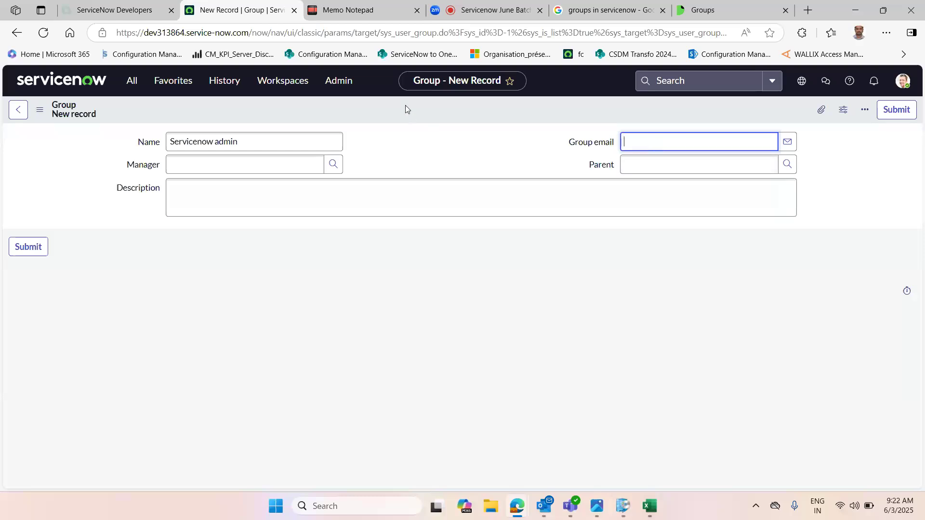
{"action": "right_click", "coordinate": [423, 111]}
{"action": "left_click", "coordinate": [440, 120]}
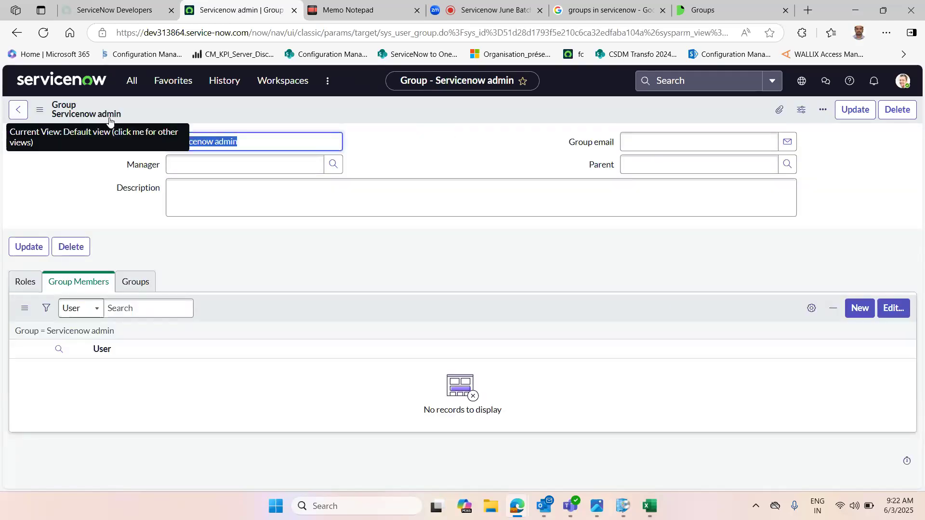
Step: Open the Servicenow admin group's member editor and add the previously created user to the group members list
{"action": "left_click", "coordinate": [269, 257]}
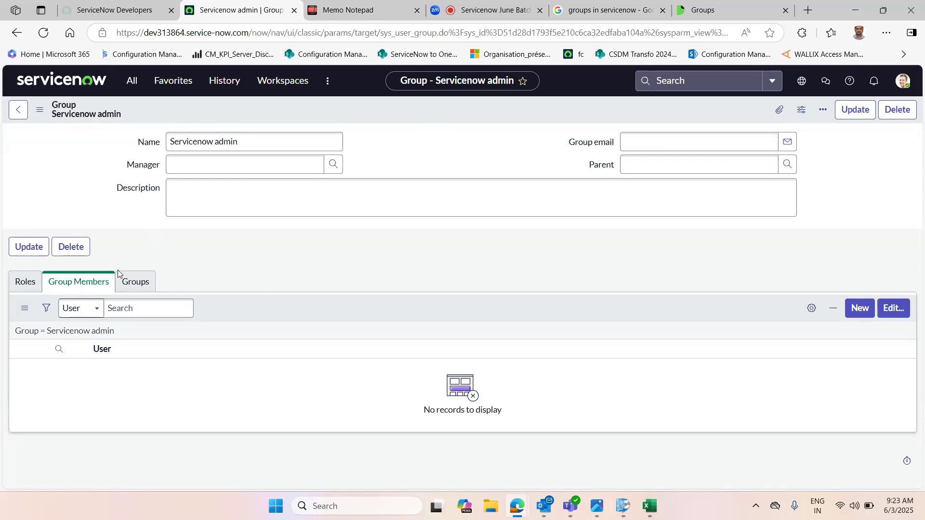
{"action": "left_click", "coordinate": [75, 287]}
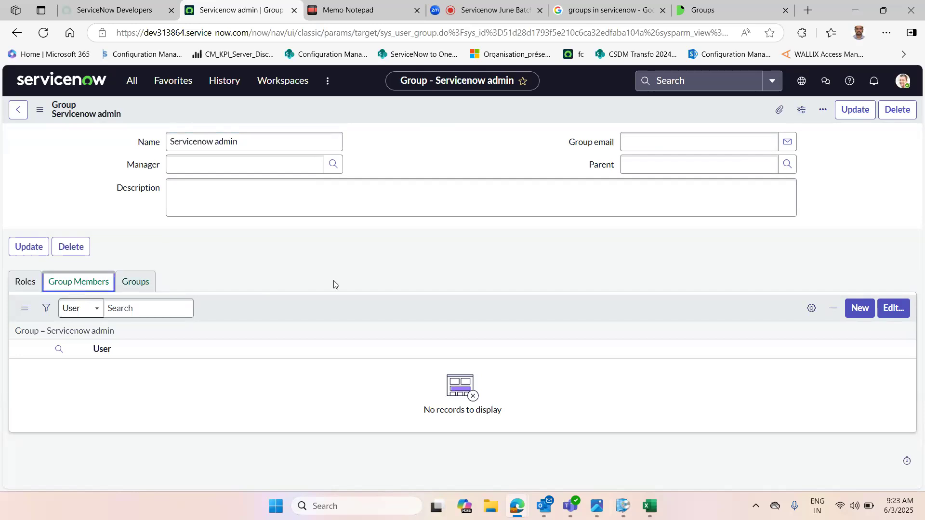
{"action": "left_click", "coordinate": [898, 312]}
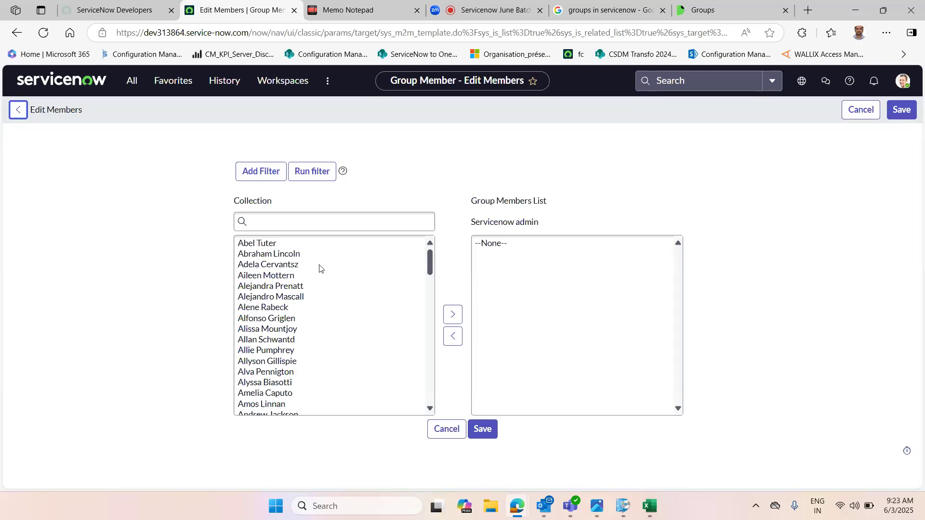
{"action": "left_click_drag", "start_coordinate": [426, 284], "coordinate": [425, 341]}
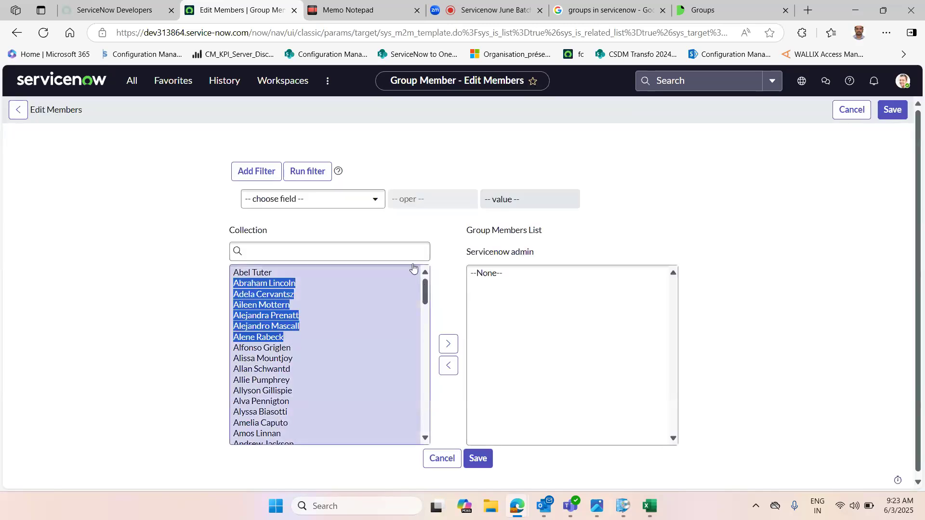
{"action": "left_click", "coordinate": [368, 251]}
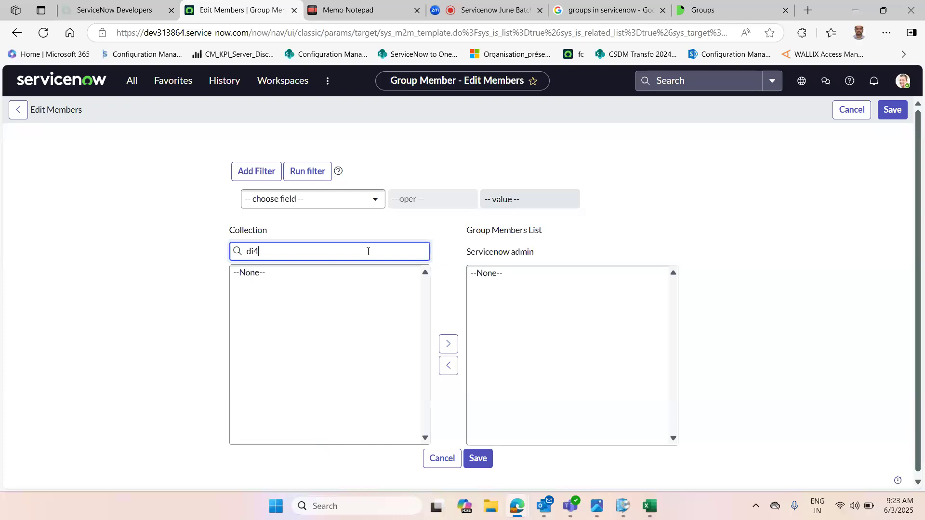
{"action": "key", "text": "BackSpace"}
{"action": "key", "text": "BackSpace"}
{"action": "key", "text": "BackSpace"}
{"action": "type", "text": "saida"}
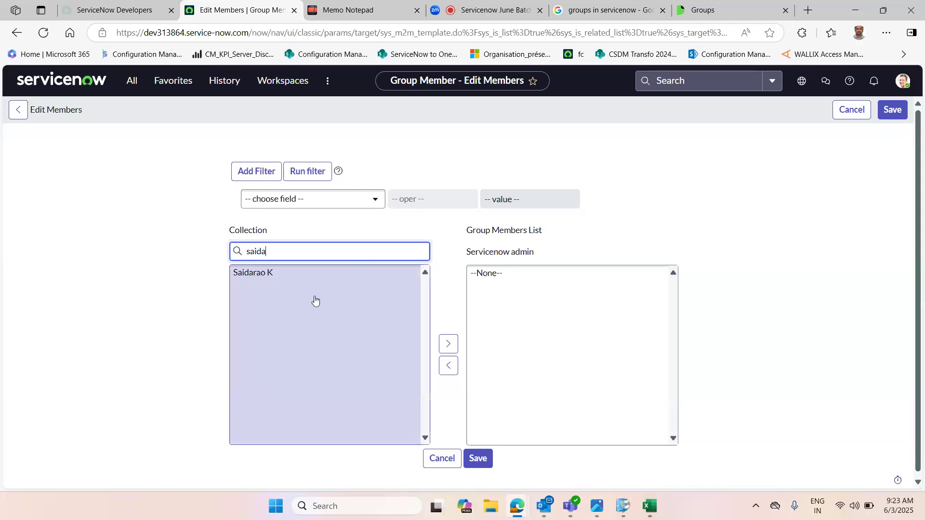
{"action": "left_click", "coordinate": [256, 273]}
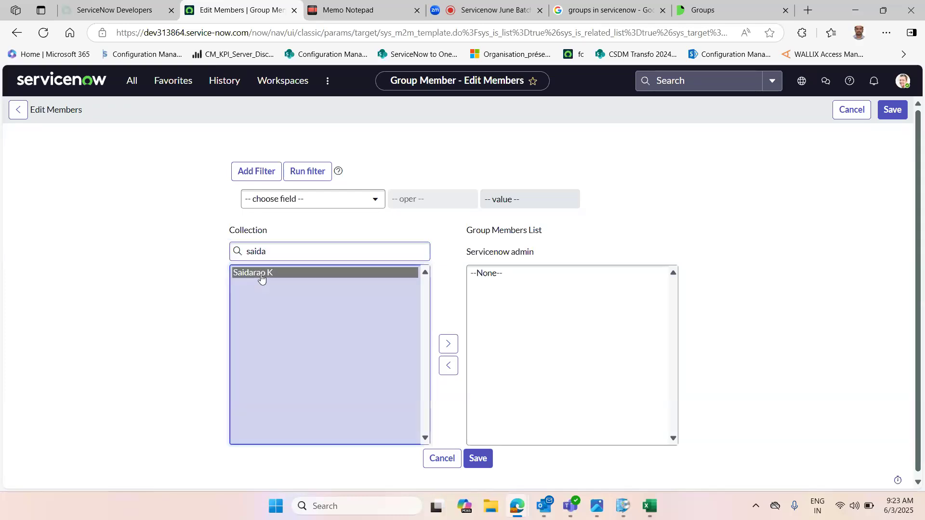
{"action": "left_click", "coordinate": [448, 344]}
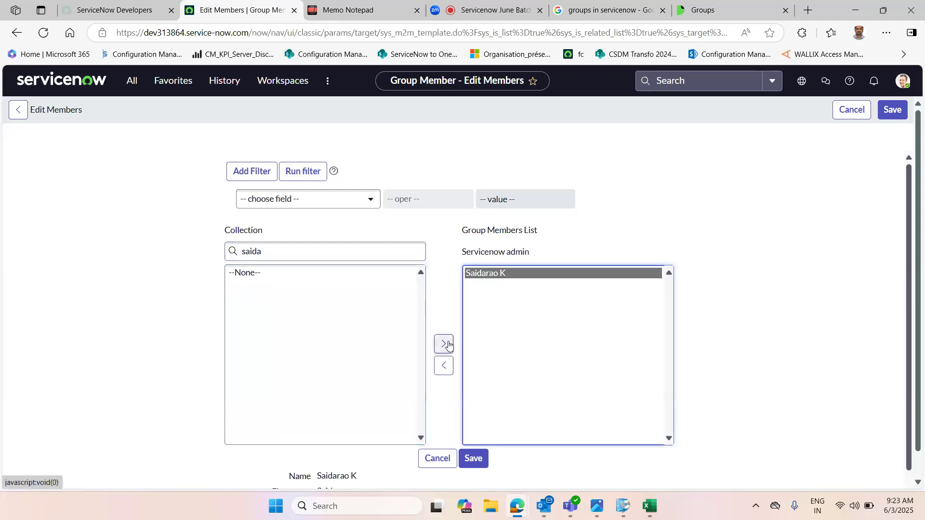
Step: Search the collection for ab, add a second user to the group members list, and save the membership
{"action": "double_click", "coordinate": [286, 250]}
{"action": "key", "text": "BackSpace"}
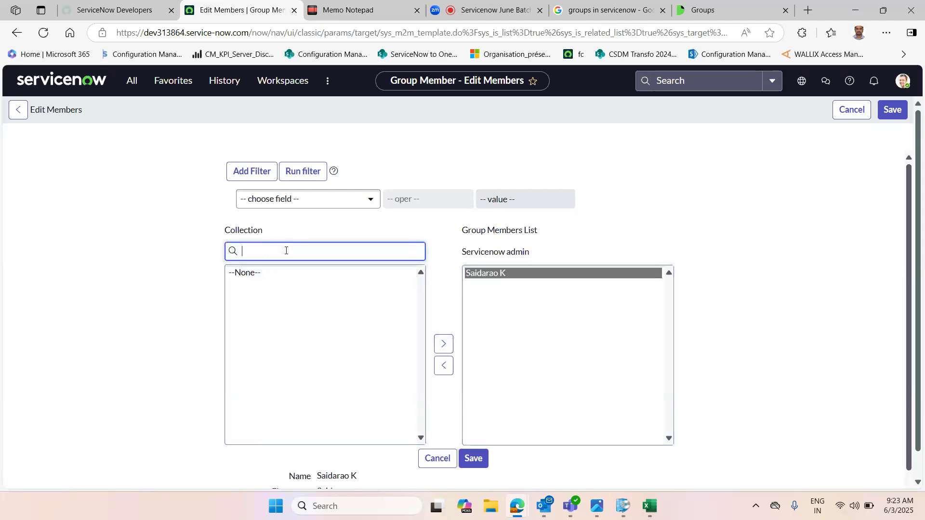
{"action": "type", "text": "ab"}
{"action": "left_click", "coordinate": [270, 273]}
{"action": "left_click", "coordinate": [443, 344]}
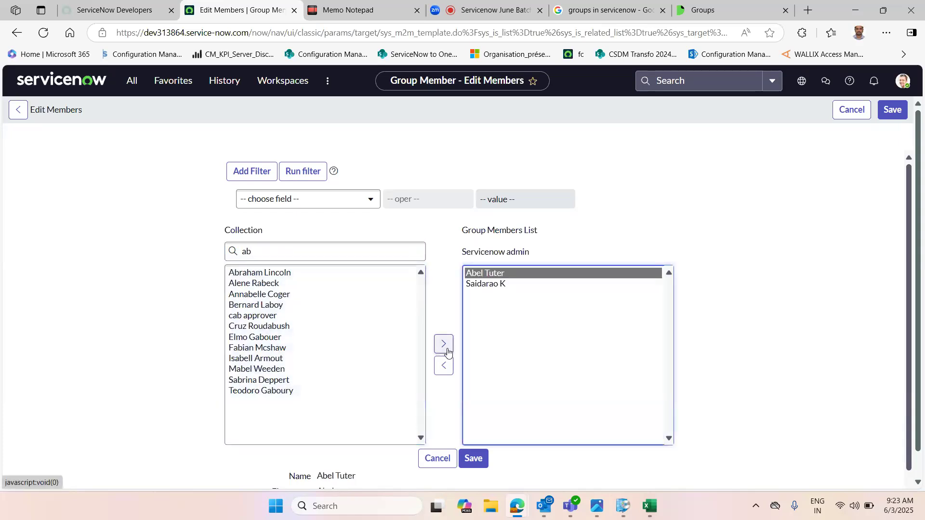
{"action": "left_click", "coordinate": [893, 111]}
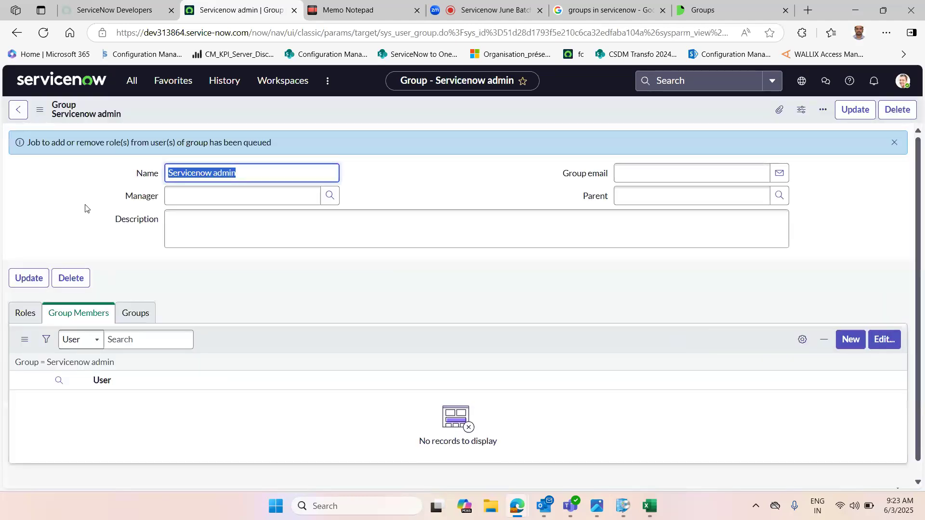
Step: Reload the group form to check its Group Members list
{"action": "left_click", "coordinate": [446, 177]}
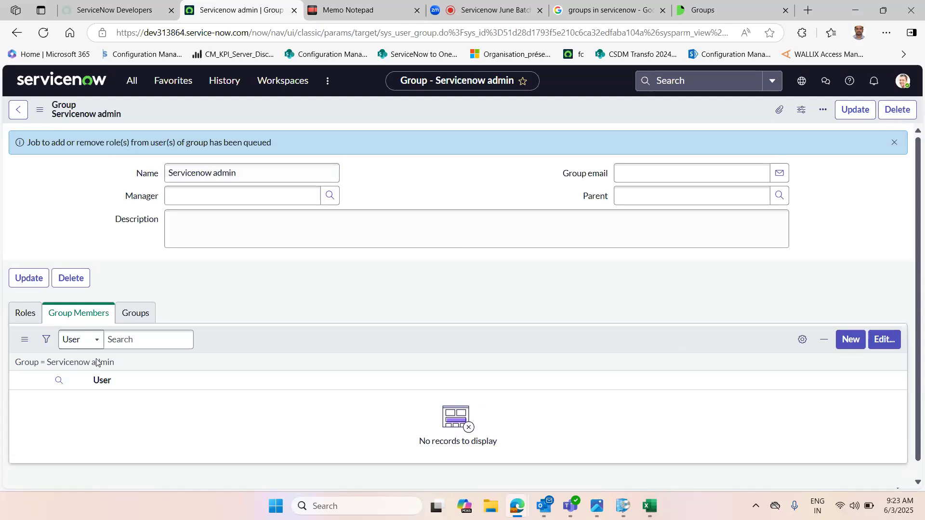
{"action": "left_click", "coordinate": [39, 110]}
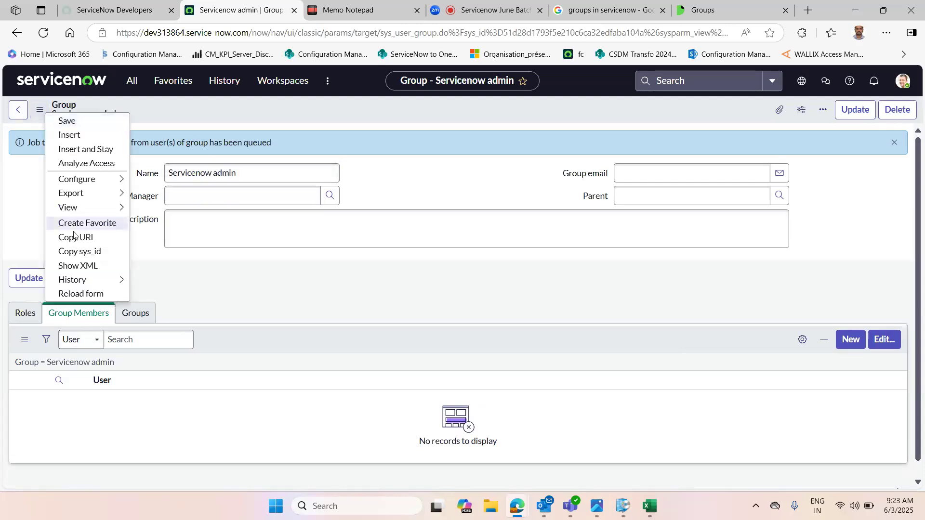
{"action": "left_click", "coordinate": [84, 293]}
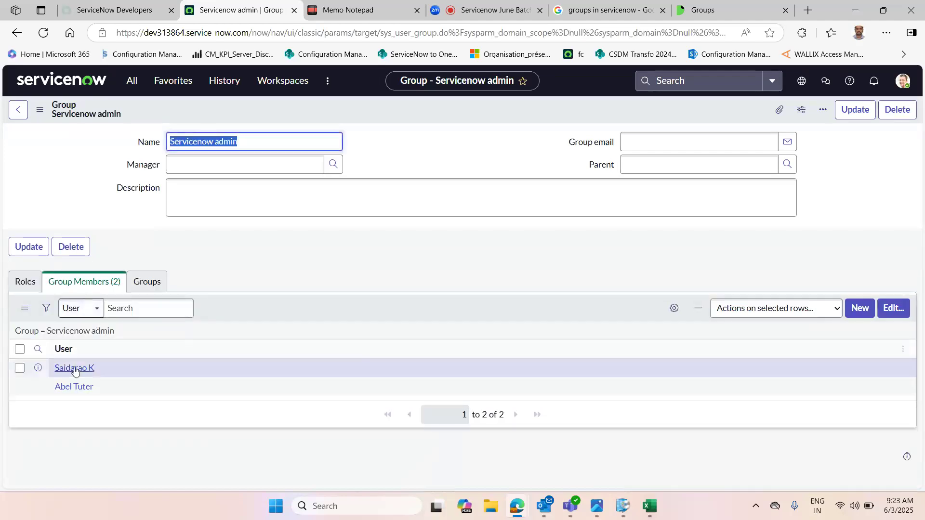
{"action": "left_click", "coordinate": [241, 253]}
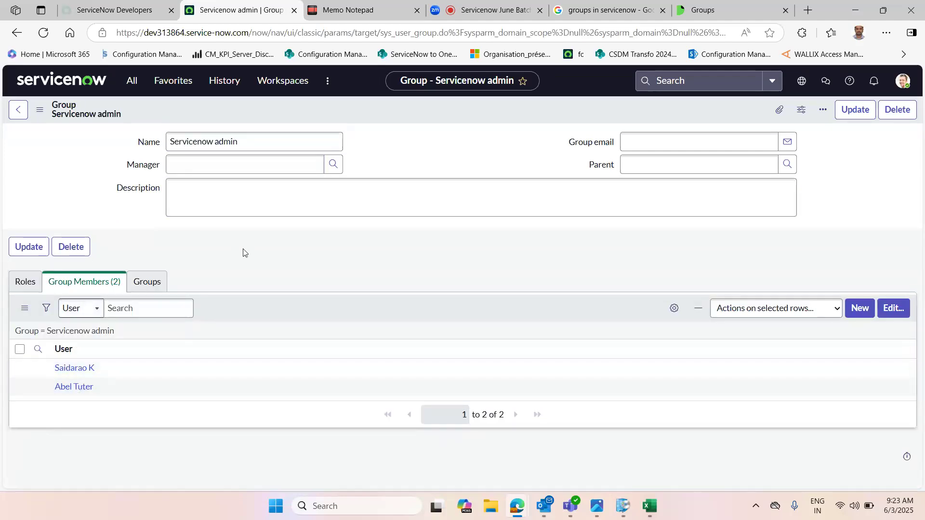
Step: Filter the navigator for incident and open a new incident form in a separate tab
{"action": "left_click", "coordinate": [131, 81]}
{"action": "key", "text": "BackSpace"}
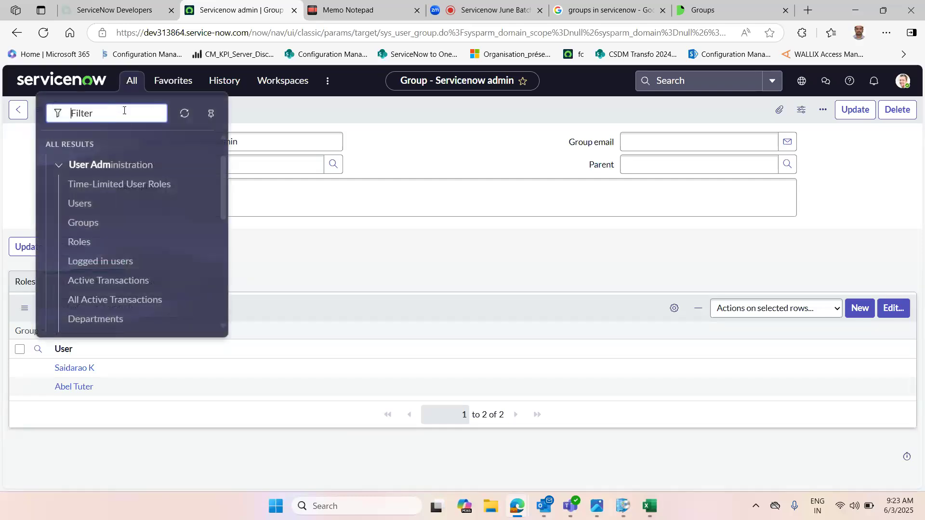
{"action": "type", "text": "incident"}
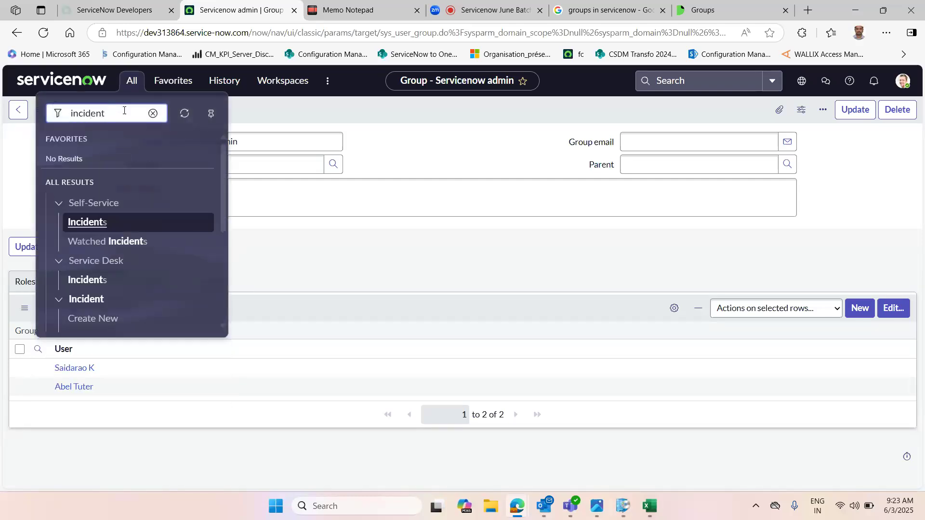
{"action": "scroll", "coordinate": [227, 221], "scroll_direction": "down", "scroll_amount": 3}
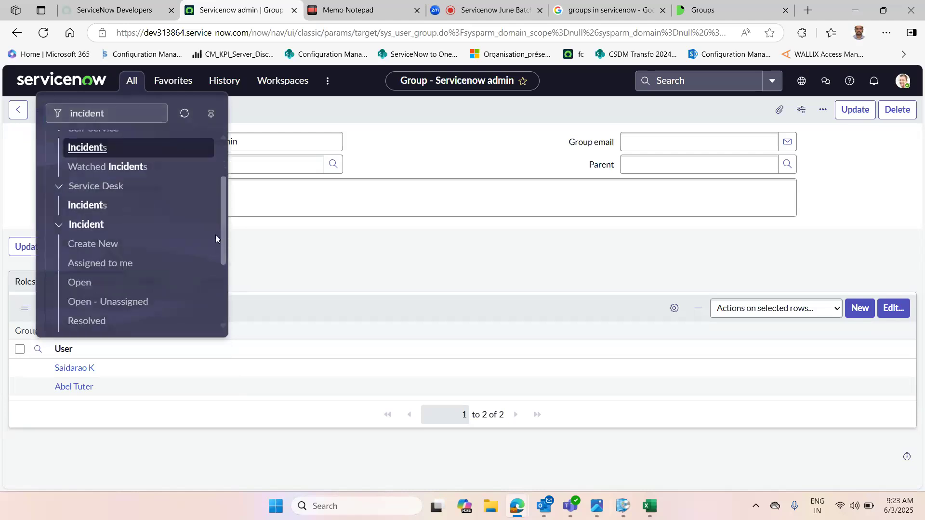
{"action": "middle_click", "coordinate": [85, 247]}
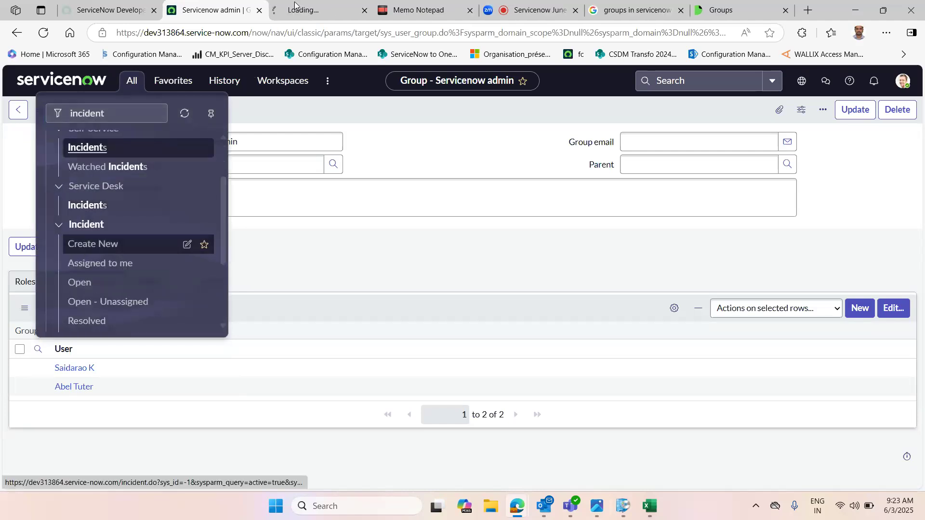
{"action": "left_click", "coordinate": [308, 4]}
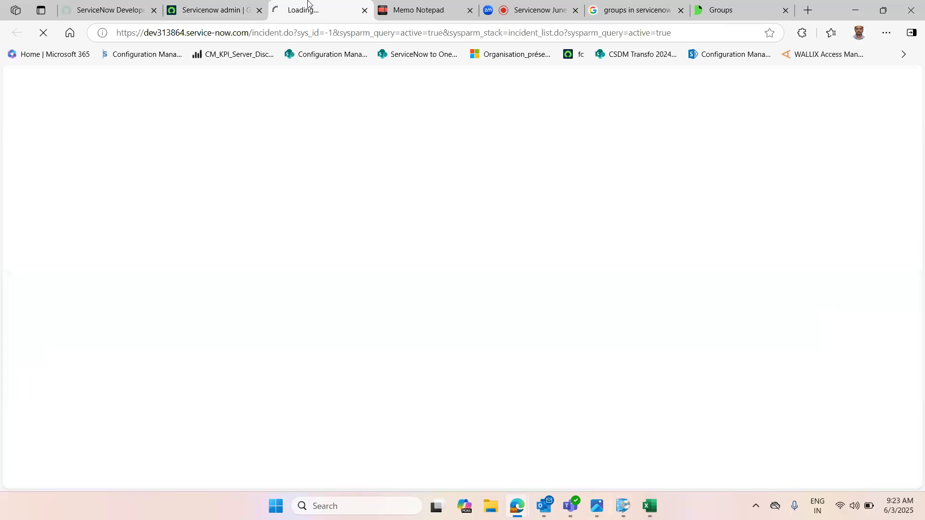
{"action": "left_click", "coordinate": [201, 8]}
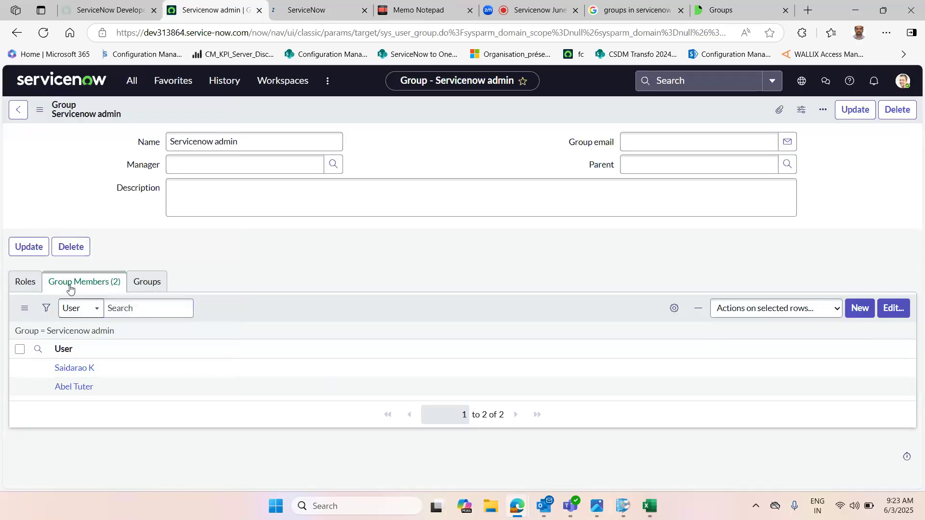
{"action": "left_click", "coordinate": [290, 4]}
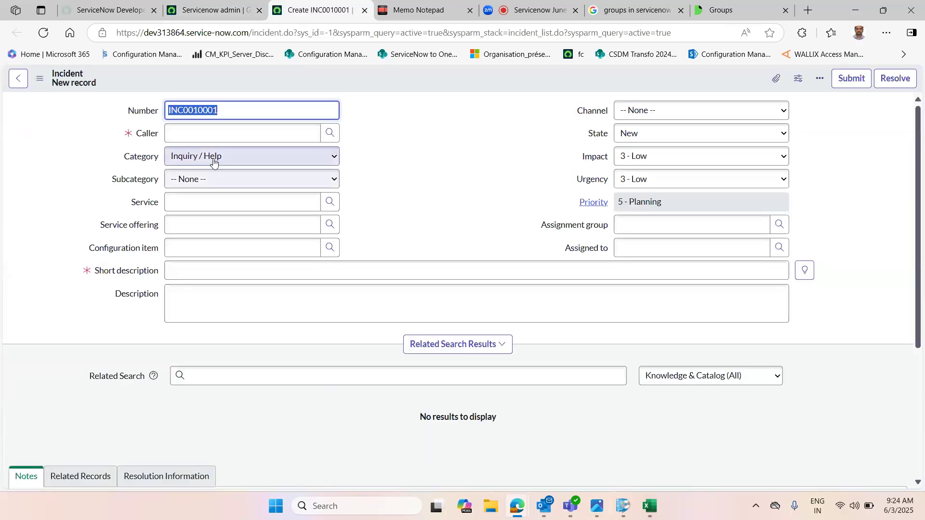
Step: Choose a caller, enter the short description Iam facing issue in Servicenow, and save the new incident
{"action": "left_click", "coordinate": [279, 137]}
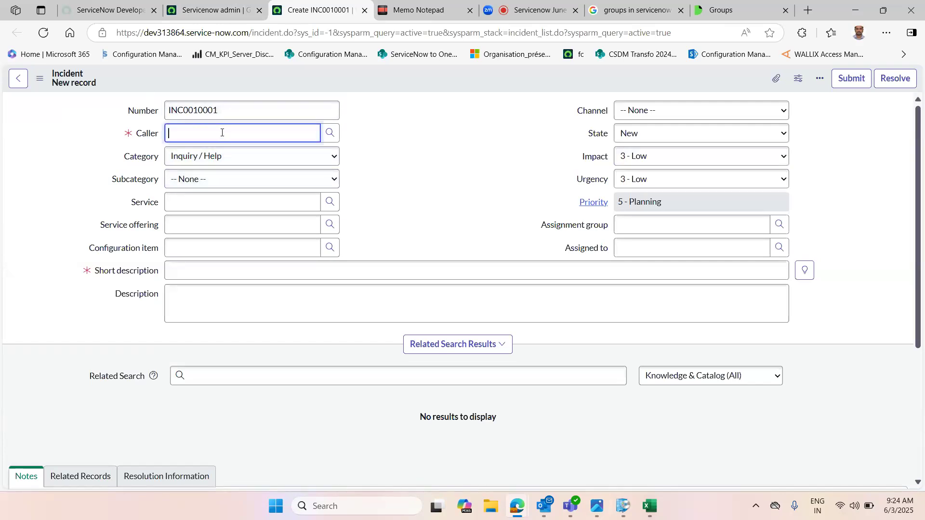
{"action": "left_click", "coordinate": [212, 184]}
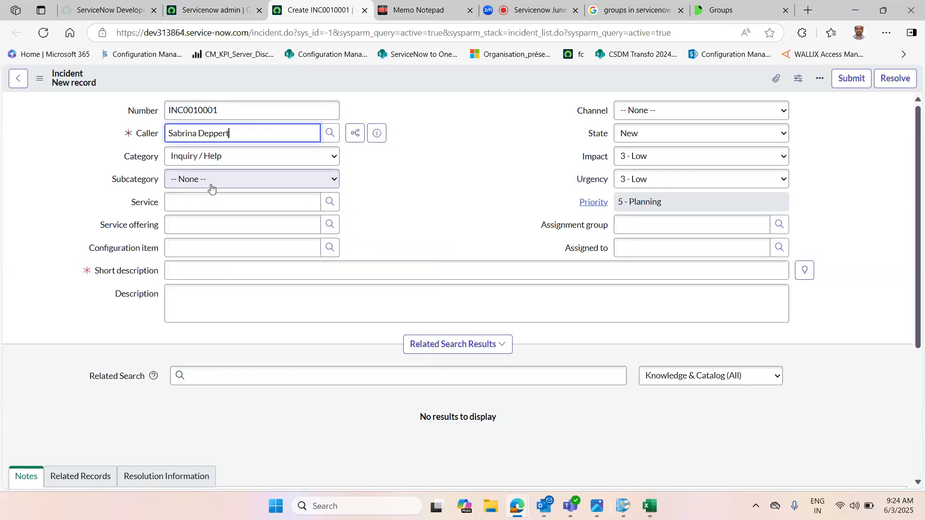
{"action": "left_click", "coordinate": [219, 272]}
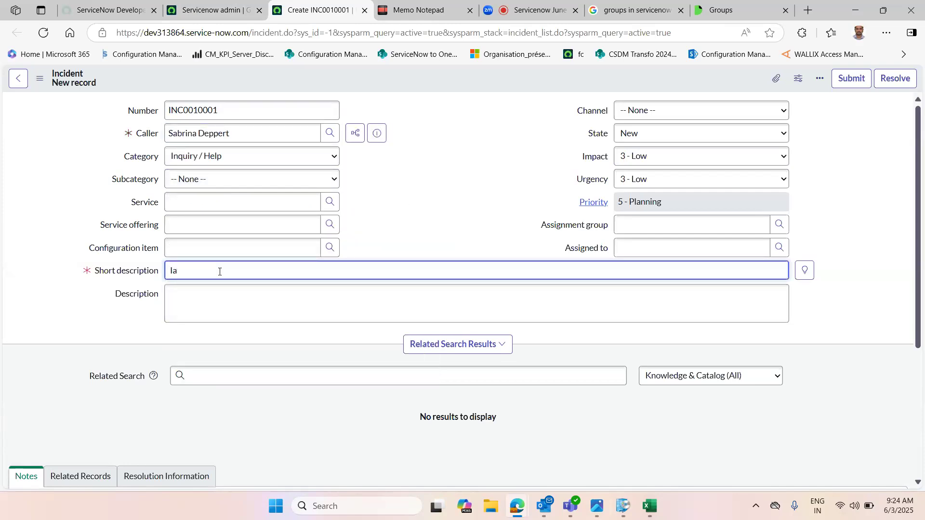
{"action": "type", "text": "Iam facing issue in Servicenow"}
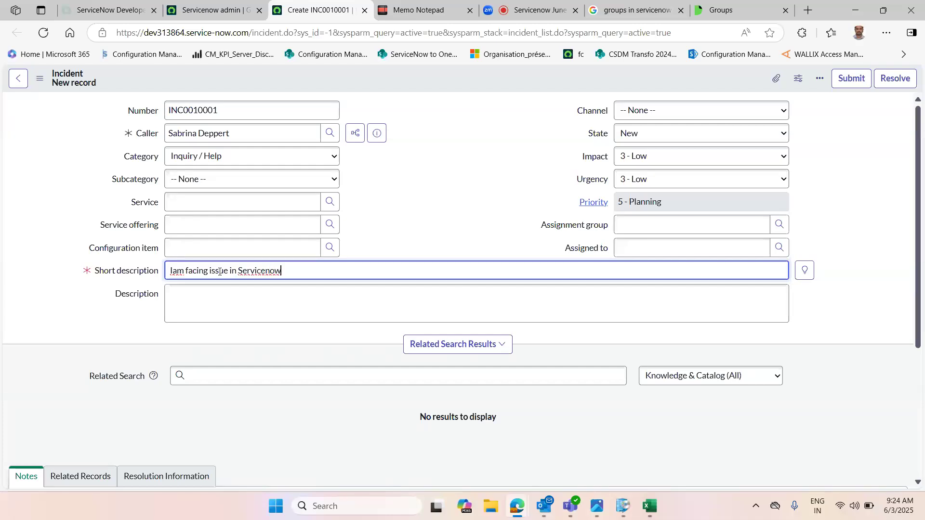
{"action": "left_click", "coordinate": [430, 193]}
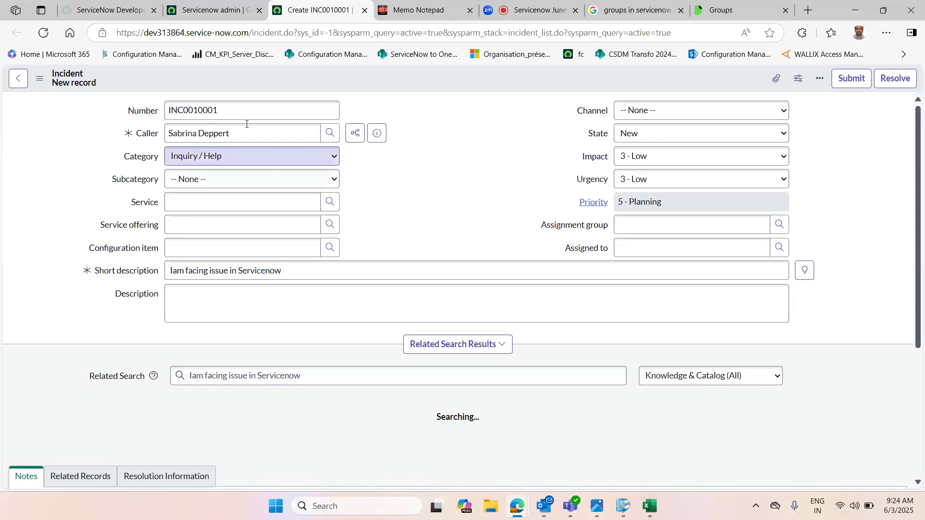
{"action": "right_click", "coordinate": [325, 83]}
{"action": "left_click", "coordinate": [345, 79]}
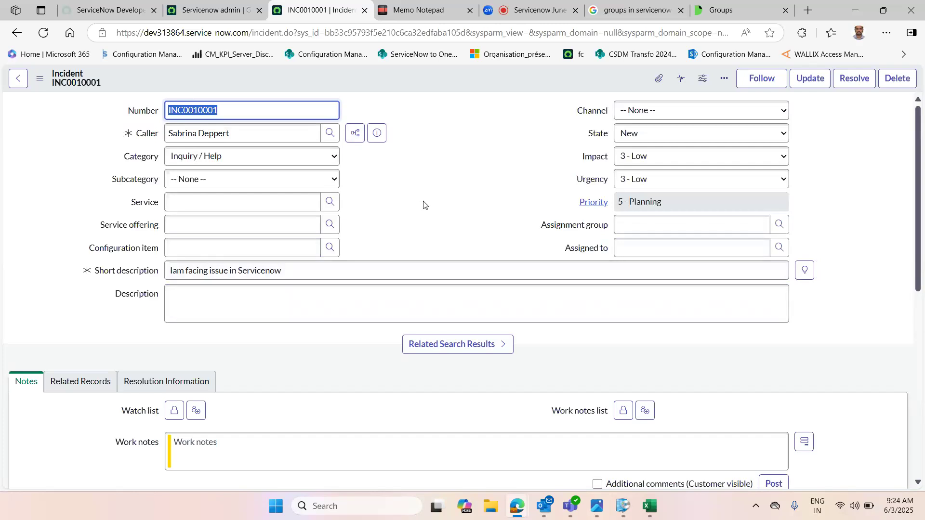
Step: Set the incident's assignment group to Servicenow admin and save the record
{"action": "left_click", "coordinate": [653, 251]}
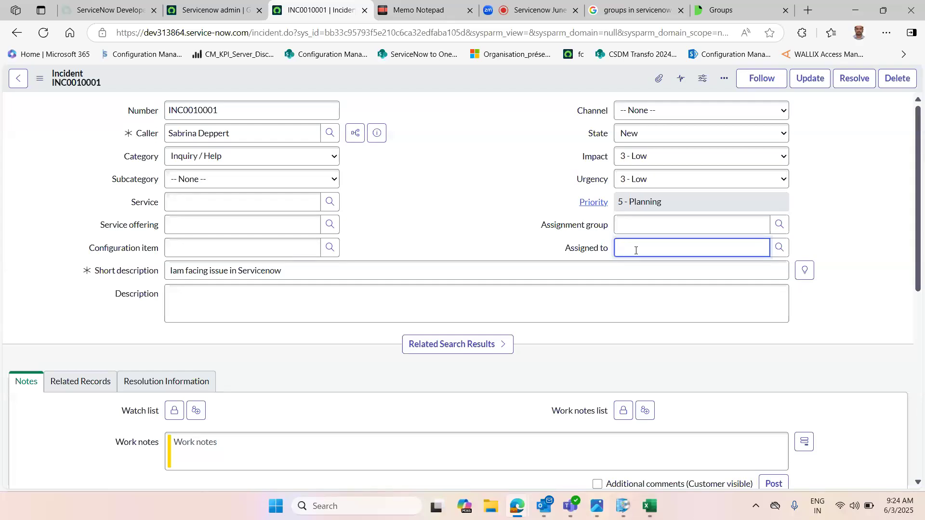
{"action": "left_click", "coordinate": [626, 224]}
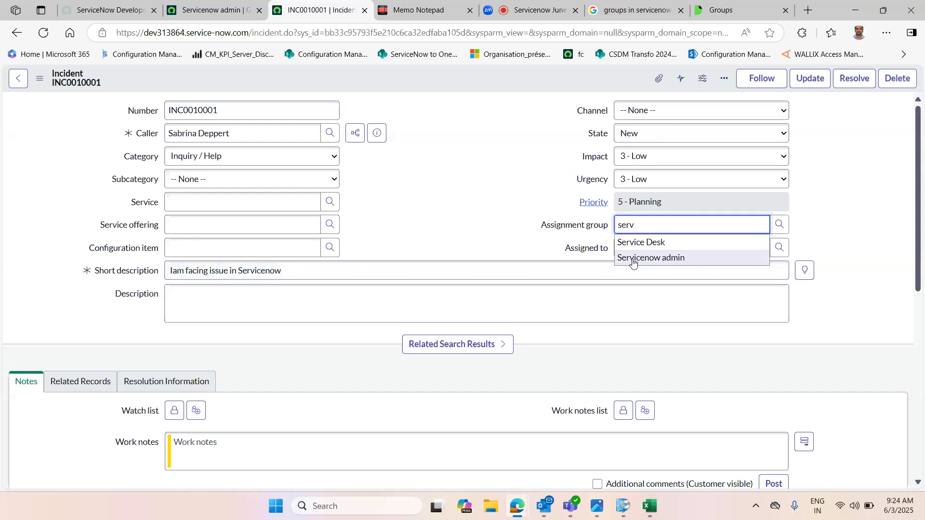
{"action": "left_click", "coordinate": [636, 259]}
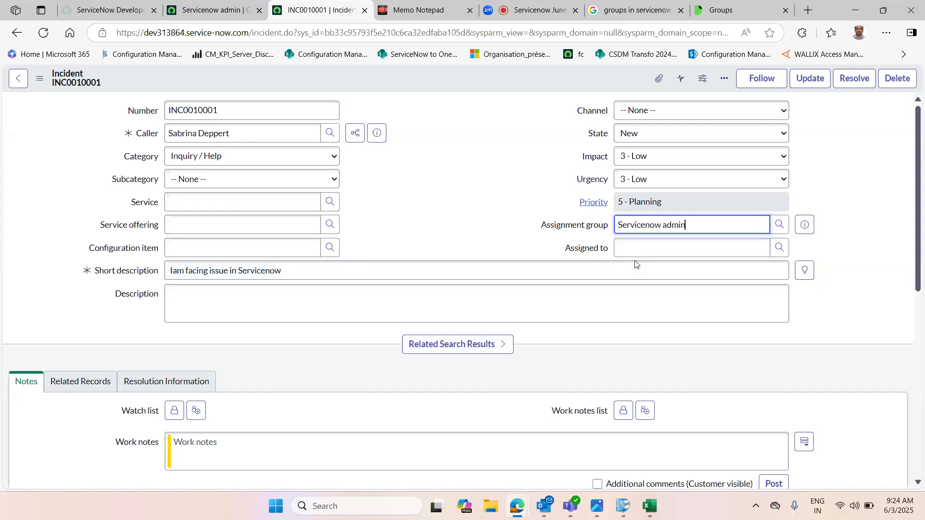
{"action": "right_click", "coordinate": [419, 83]}
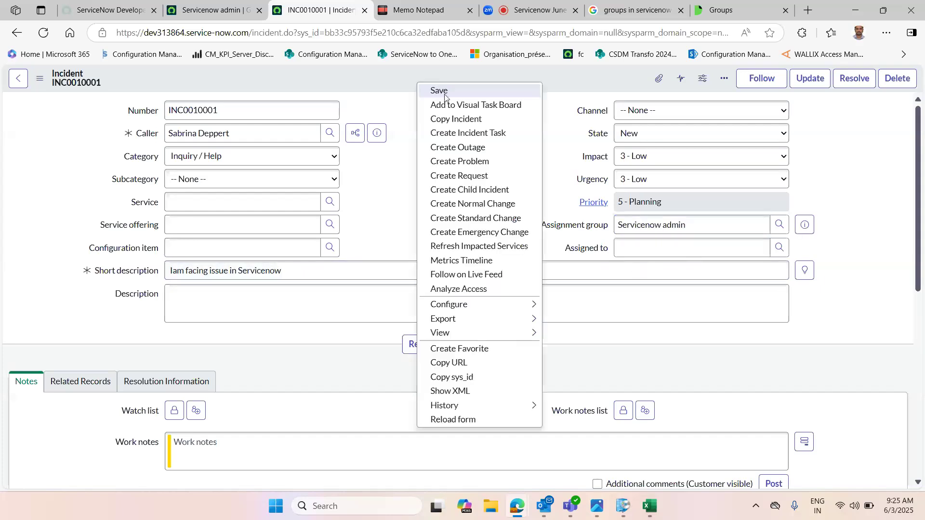
{"action": "left_click", "coordinate": [442, 91]}
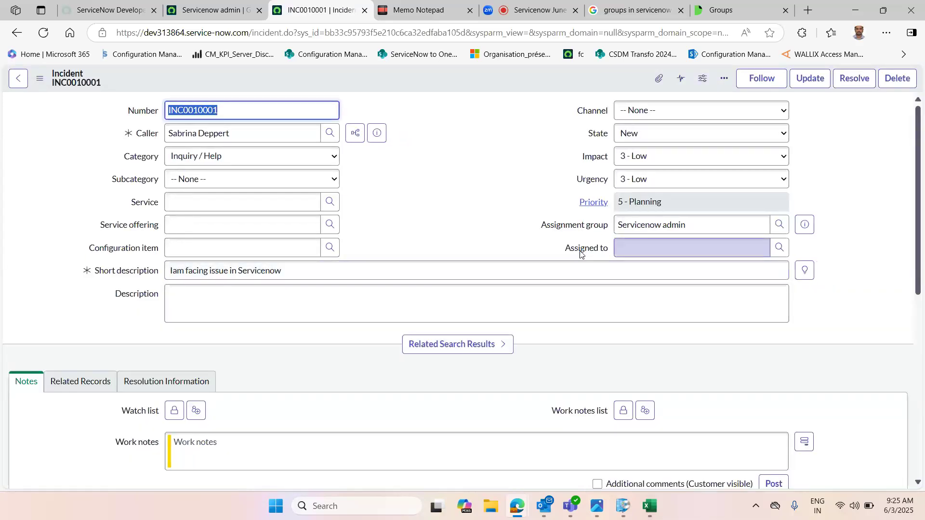
Step: Open the Assigned to user lookup and close it again
{"action": "left_click", "coordinate": [778, 248]}
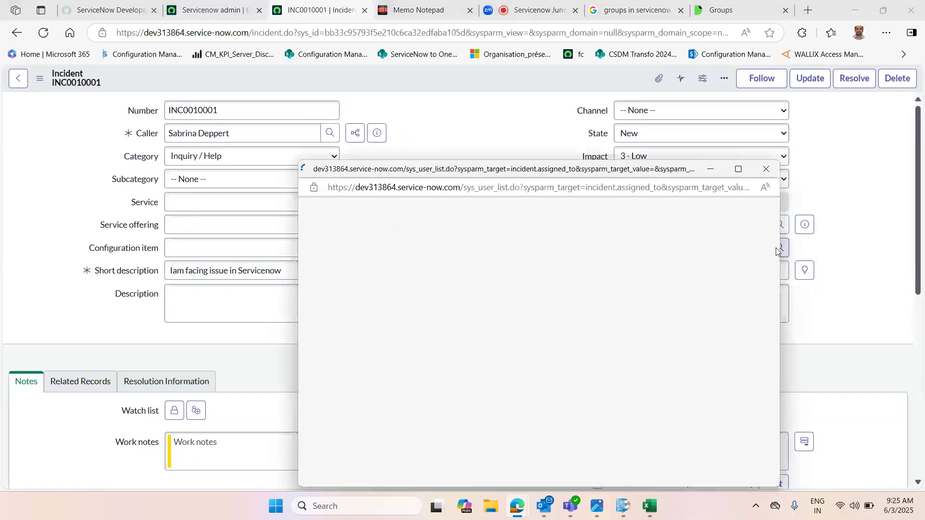
{"action": "left_click", "coordinate": [768, 172]}
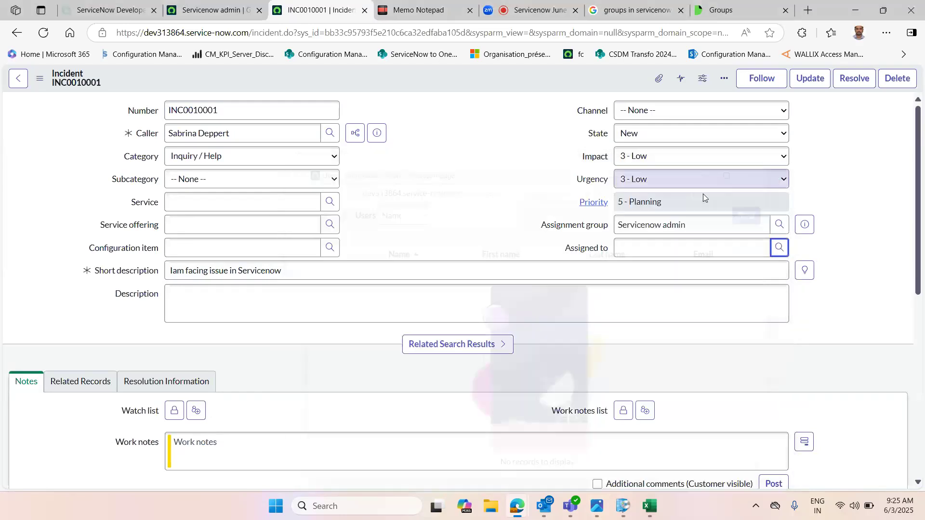
{"action": "left_click", "coordinate": [648, 250]}
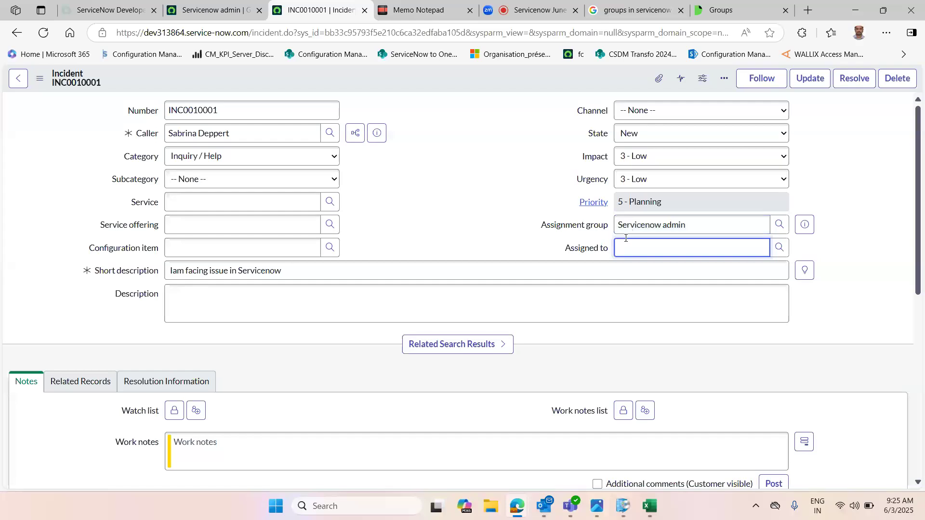
{"action": "left_click_drag", "start_coordinate": [621, 227], "coordinate": [683, 226]}
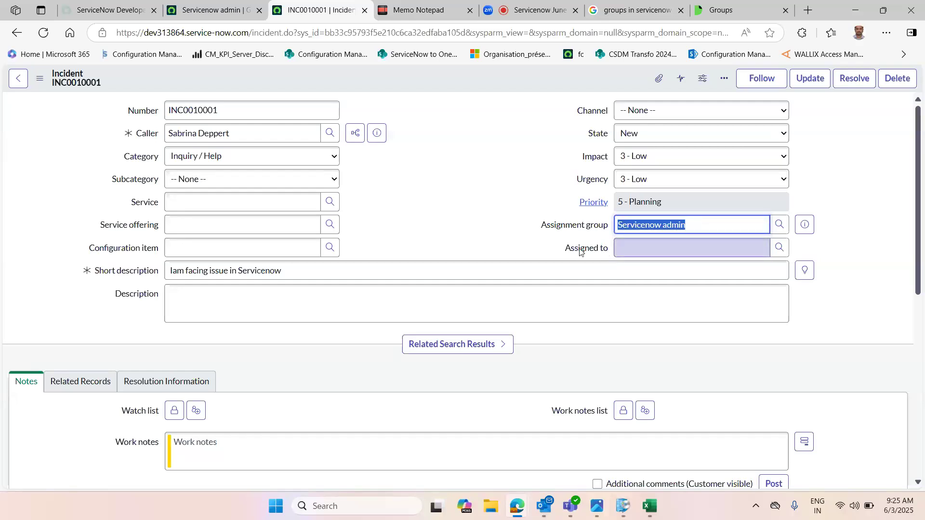
{"action": "left_click", "coordinate": [643, 251]}
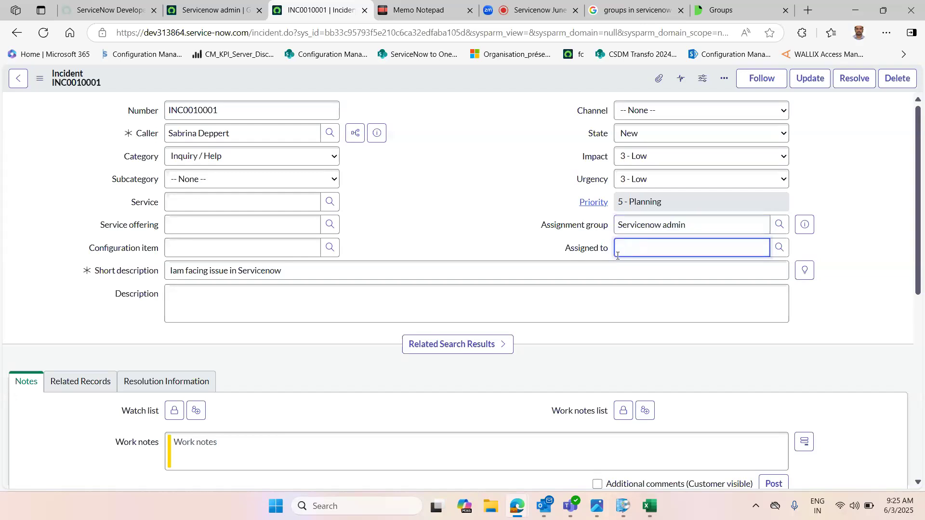
{"action": "left_click", "coordinate": [779, 247]}
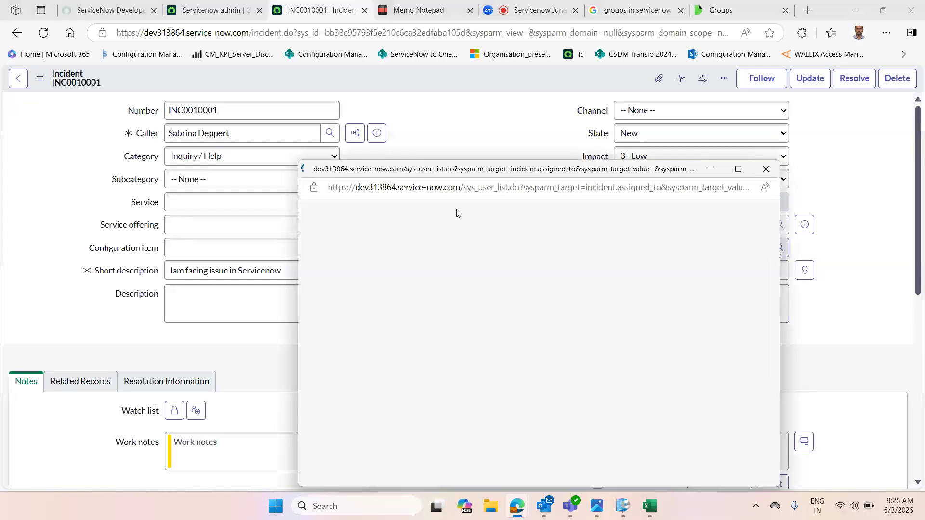
{"action": "left_click", "coordinate": [764, 170]}
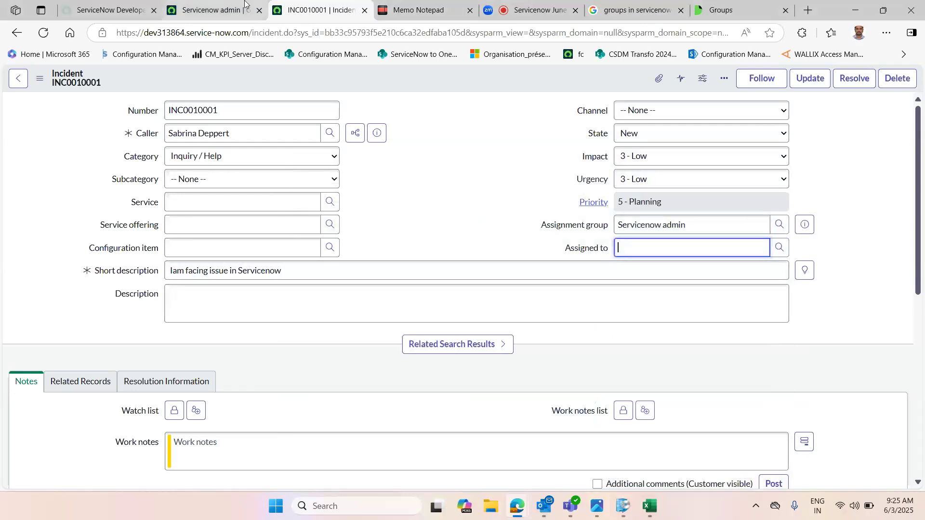
Step: Review the Servicenow admin group's members and open the group's Roles list
{"action": "left_click", "coordinate": [178, 8]}
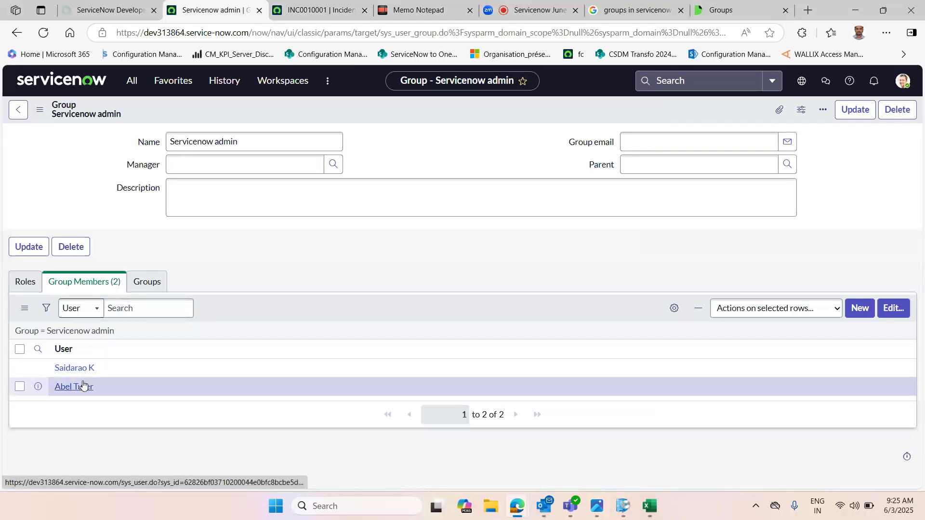
{"action": "left_click", "coordinate": [318, 10]}
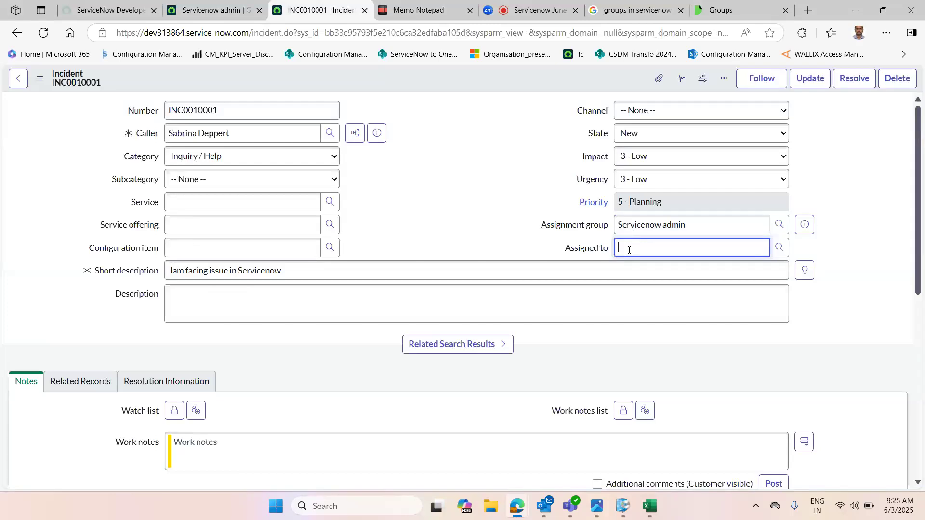
{"action": "left_click", "coordinate": [217, 9]}
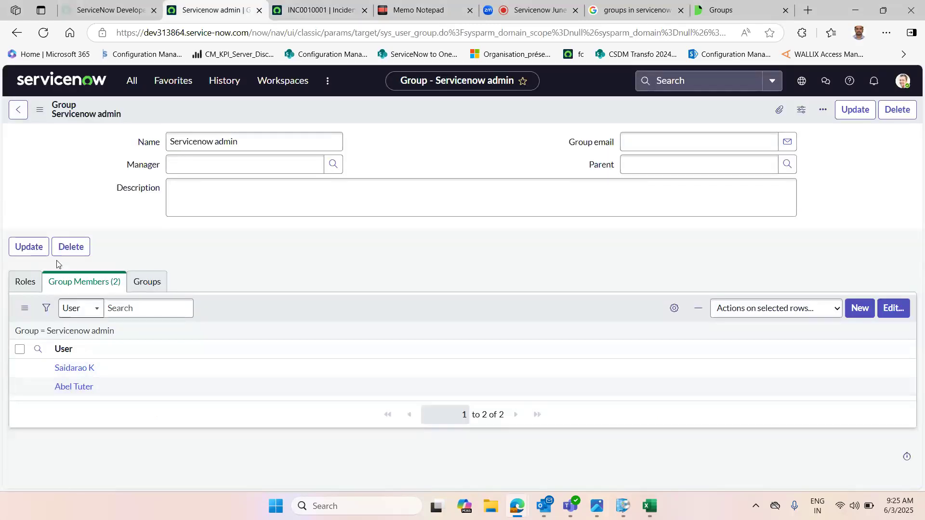
{"action": "left_click", "coordinate": [26, 284]}
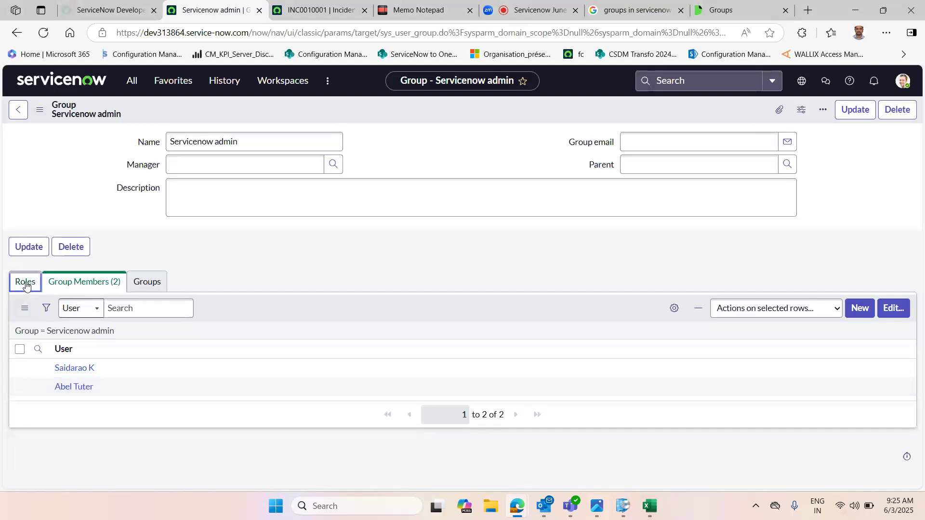
Step: Append admin, ITIL after the Roles-- heading in the memo notepad
{"action": "left_click", "coordinate": [447, 3]}
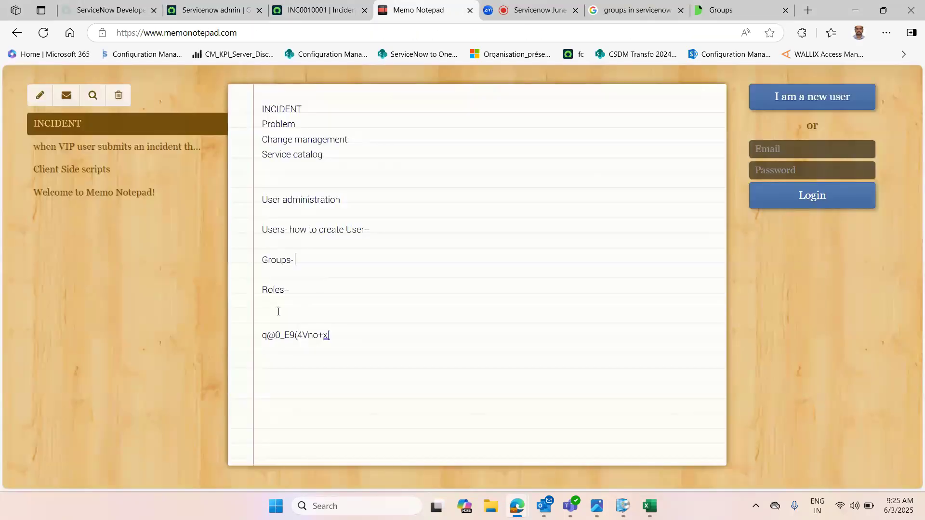
{"action": "double_click", "coordinate": [273, 288]}
{"action": "left_click", "coordinate": [319, 293]}
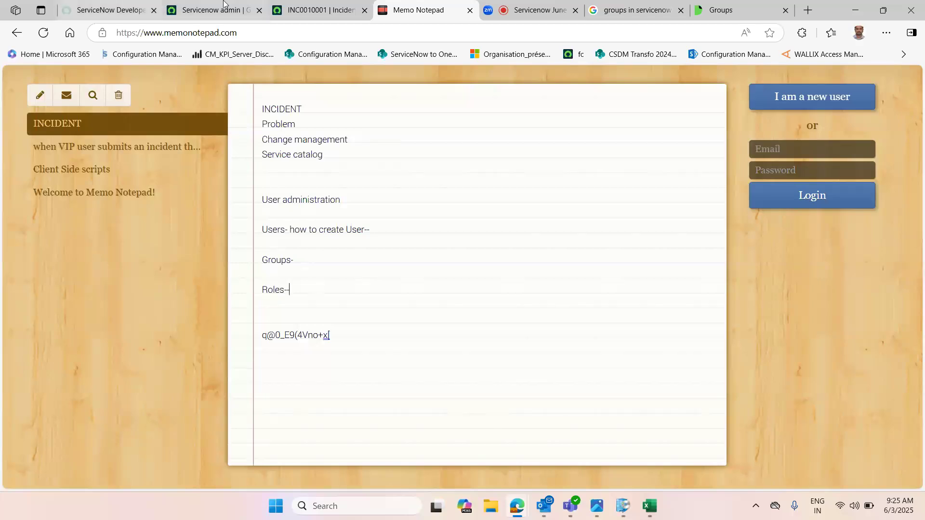
{"action": "left_click", "coordinate": [212, 9]}
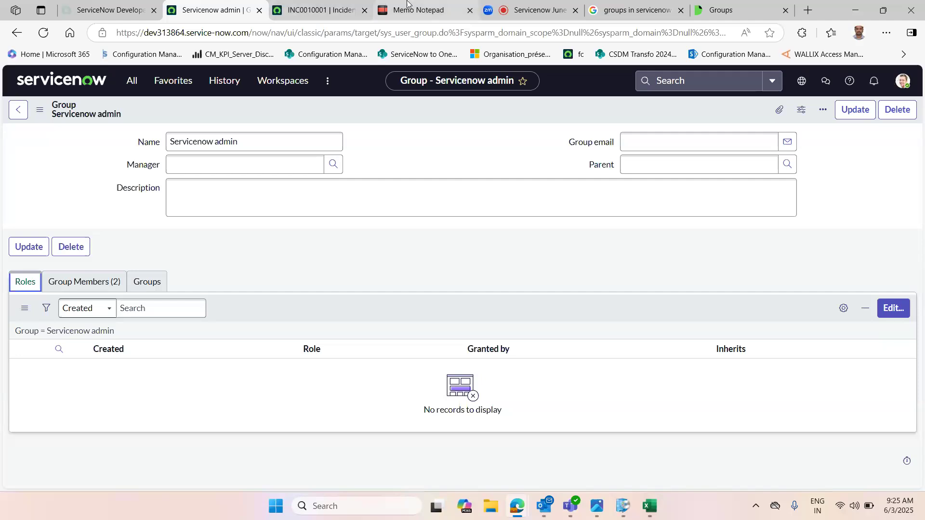
{"action": "left_click", "coordinate": [393, 4]}
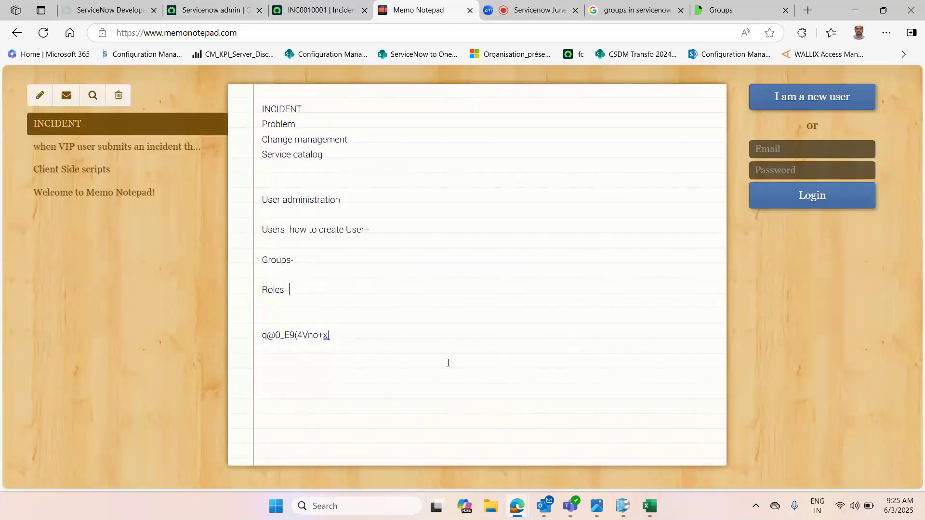
{"action": "left_click", "coordinate": [324, 297]}
{"action": "type", "text": "admin"}
{"action": "type", "text": ", ITIL"}
{"action": "double_click", "coordinate": [331, 292]}
{"action": "left_click", "coordinate": [375, 292]}
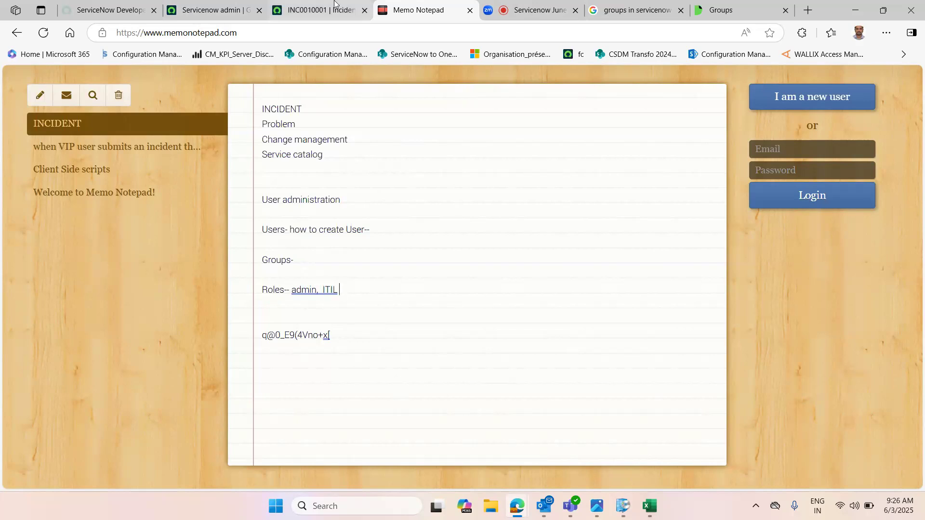
Step: Add ITIL admin to the end of the Roles line in the notepad
{"action": "left_click", "coordinate": [318, 9]}
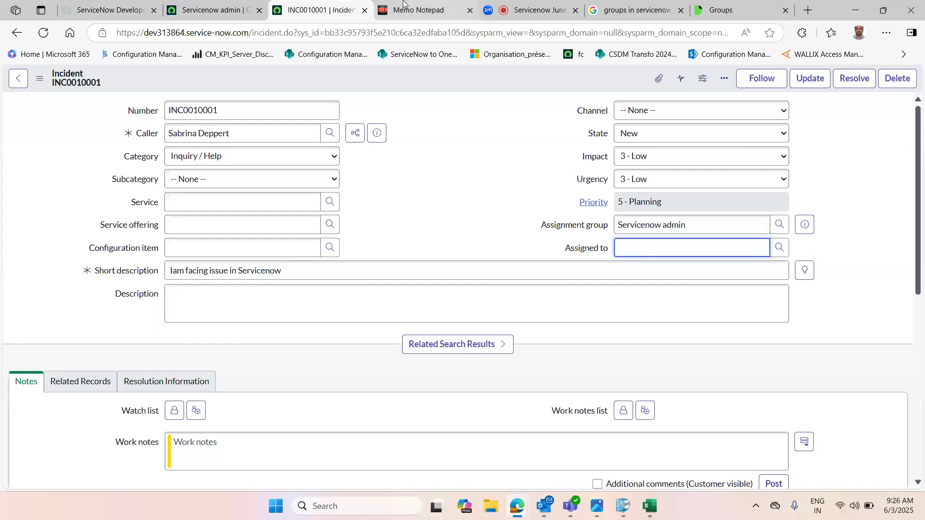
{"action": "left_click", "coordinate": [417, 10]}
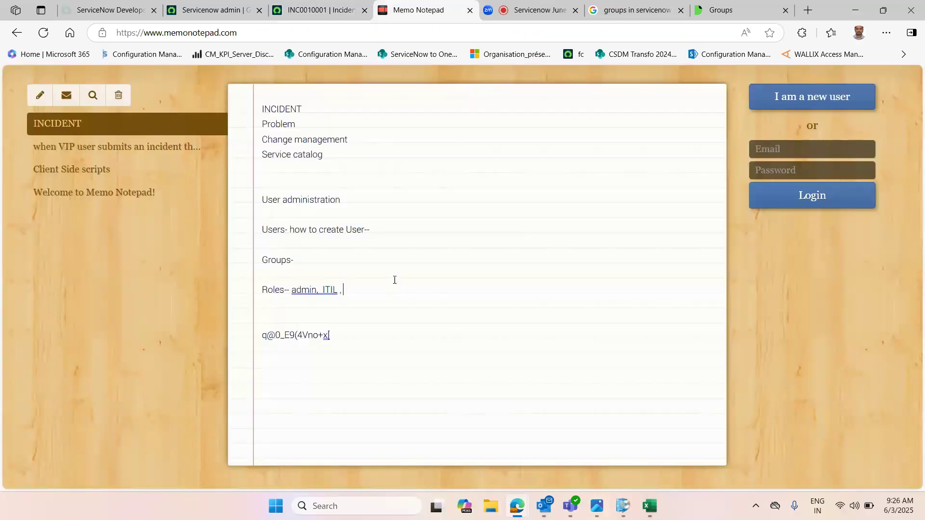
{"action": "type", "text": "ITIL admin"}
Step: Filter the navigator for roles and open the Roles module in a new tab
{"action": "left_click", "coordinate": [212, 10]}
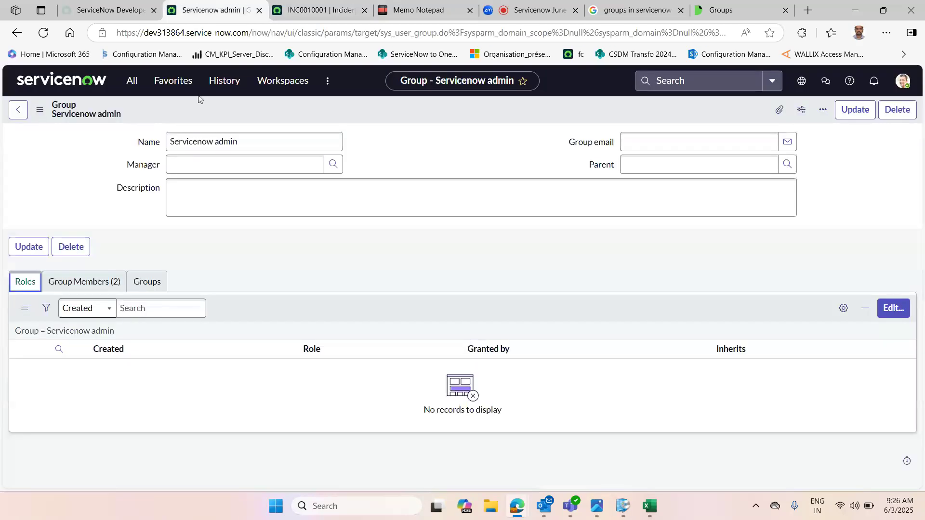
{"action": "left_click", "coordinate": [128, 81]}
{"action": "type", "text": "r"}
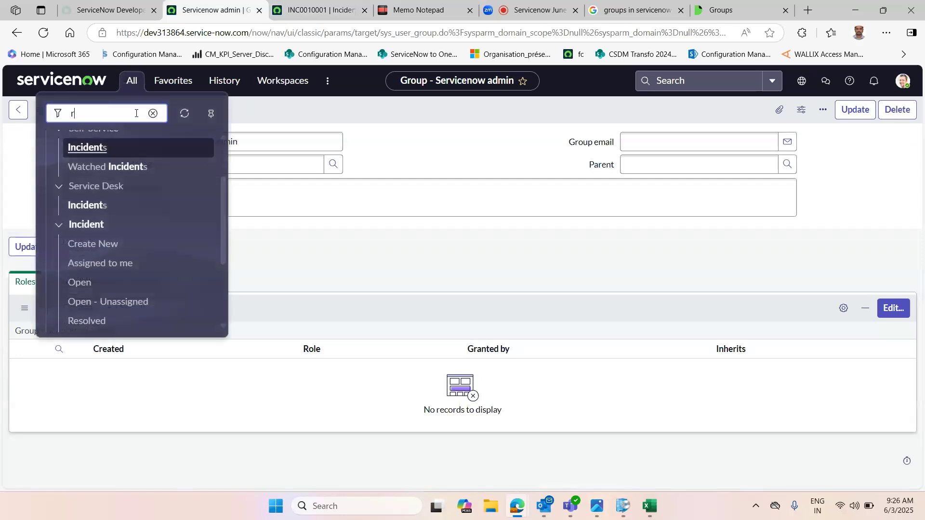
{"action": "type", "text": "oles"}
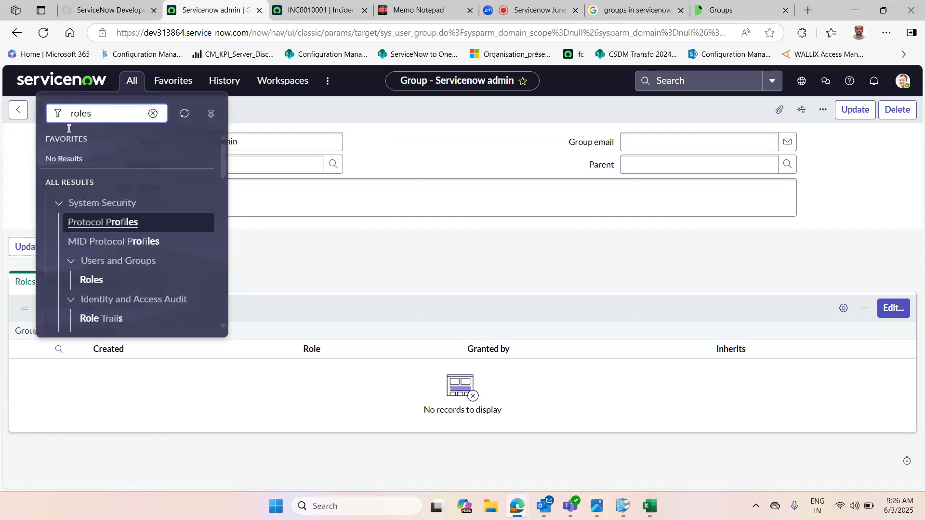
{"action": "mouse_move", "coordinate": [221, 162]}
{"action": "left_mouse_down"}
{"action": "mouse_move", "coordinate": [221, 301]}
{"action": "mouse_move", "coordinate": [209, 223]}
{"action": "mouse_move", "coordinate": [223, 214]}
{"action": "mouse_move", "coordinate": [223, 174]}
{"action": "mouse_move", "coordinate": [224, 190]}
{"action": "left_mouse_up"}
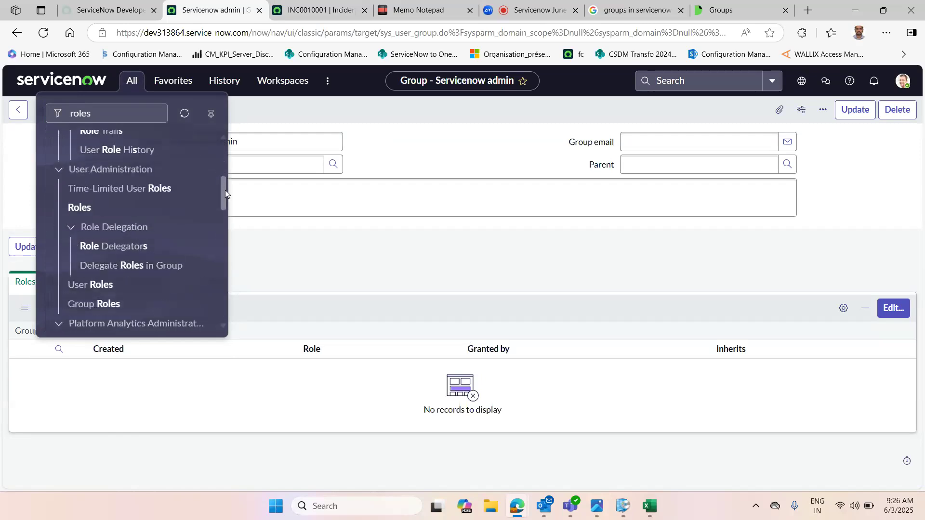
{"action": "middle_click", "coordinate": [81, 206]}
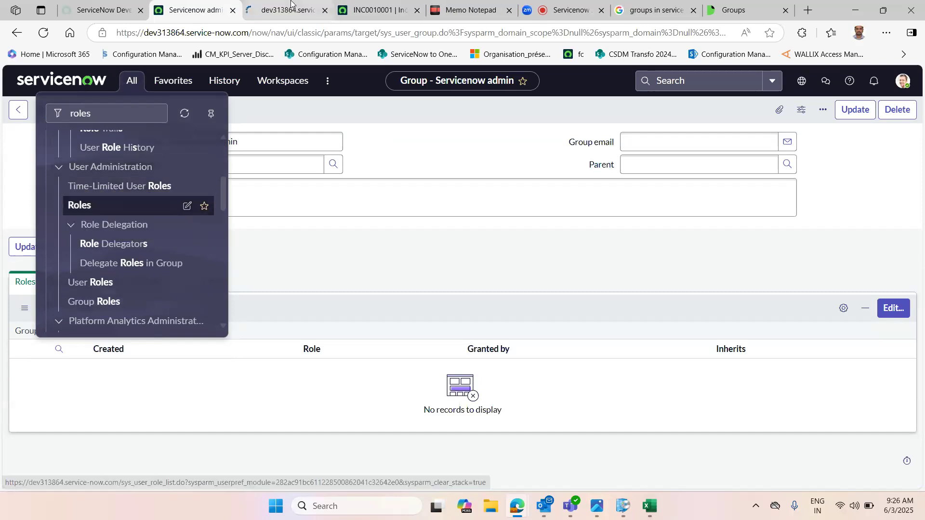
{"action": "left_click", "coordinate": [291, 3]}
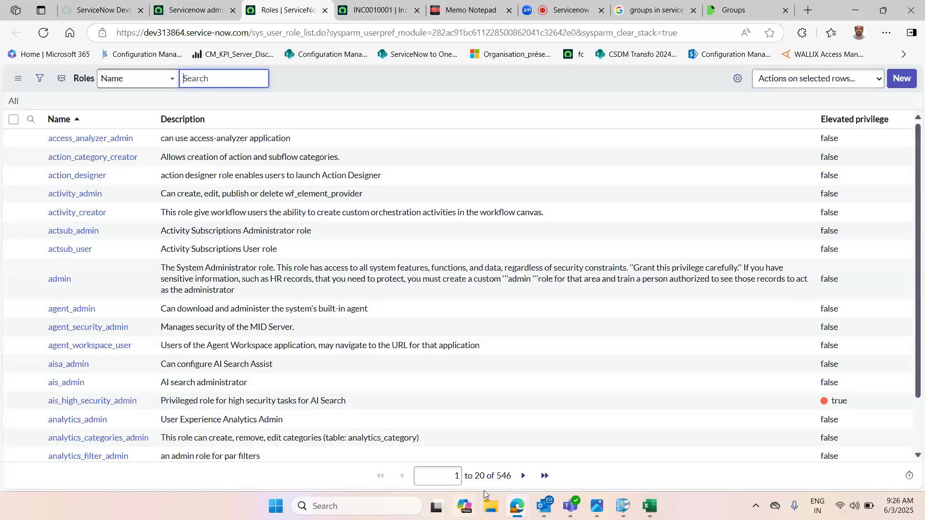
Step: Examine the roles list, highlighting the admin role's description
{"action": "double_click", "coordinate": [499, 476]}
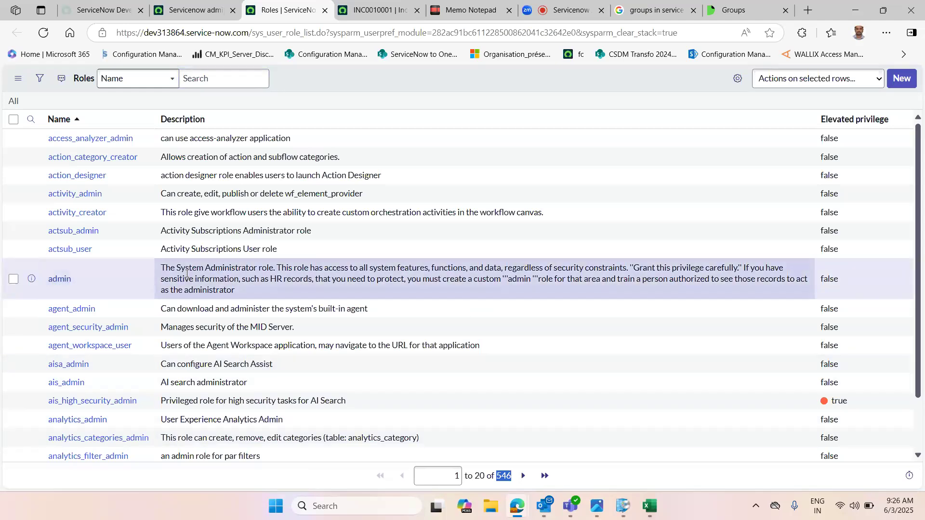
{"action": "left_click", "coordinate": [364, 268]}
{"action": "left_click_drag", "start_coordinate": [364, 268], "coordinate": [536, 288]}
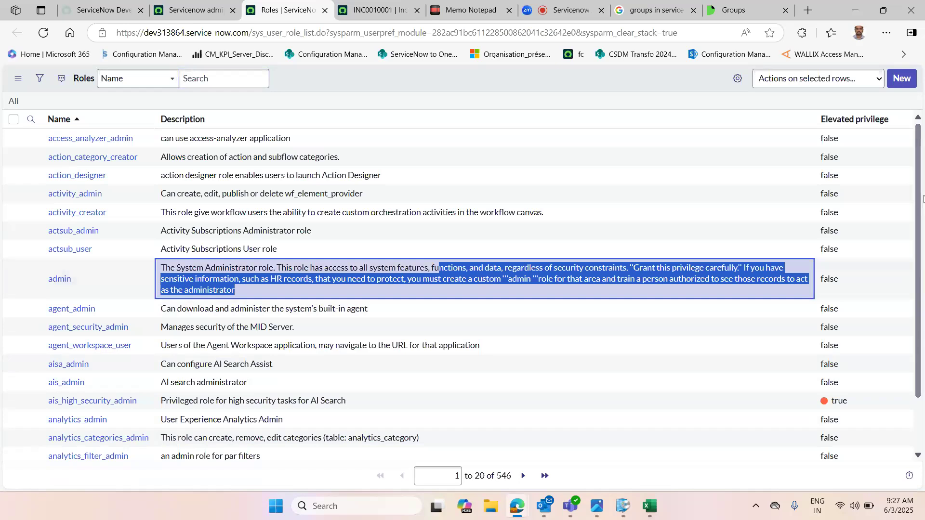
{"action": "left_click_drag", "start_coordinate": [920, 323], "coordinate": [917, 380]}
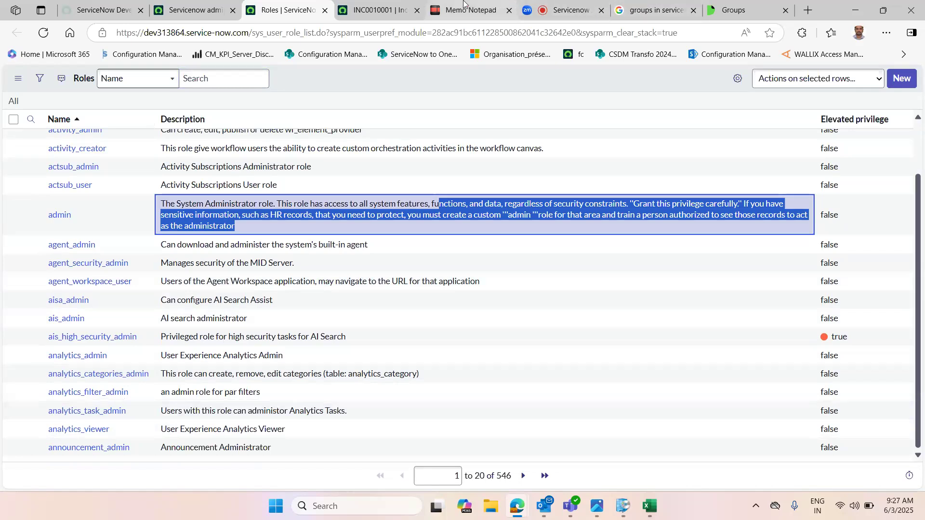
Step: Add a new notepad line reading System roles provided by servicenow
{"action": "left_click", "coordinate": [499, 5]}
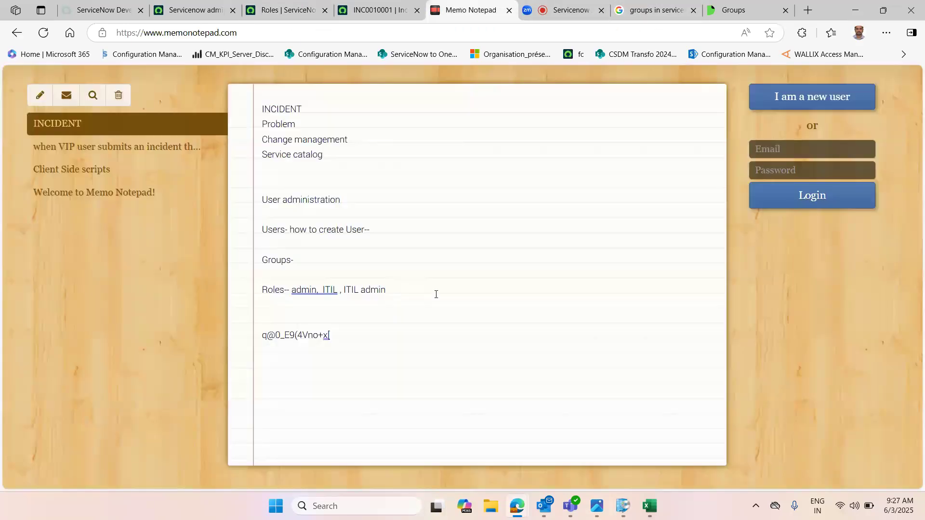
{"action": "key", "text": "Return"}
{"action": "key", "text": "Return"}
{"action": "key", "text": "Up"}
{"action": "type", "text": "System roles"}
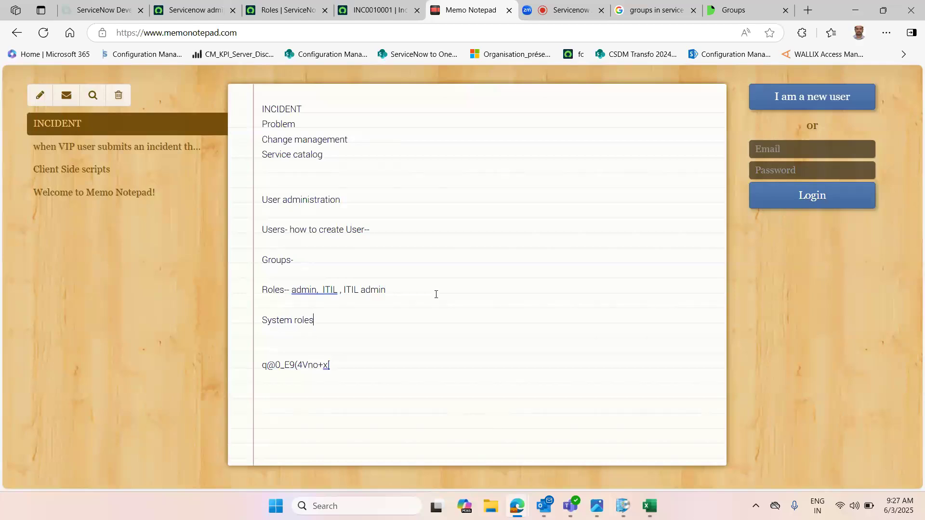
{"action": "type", "text": "  provided by servicenow"}
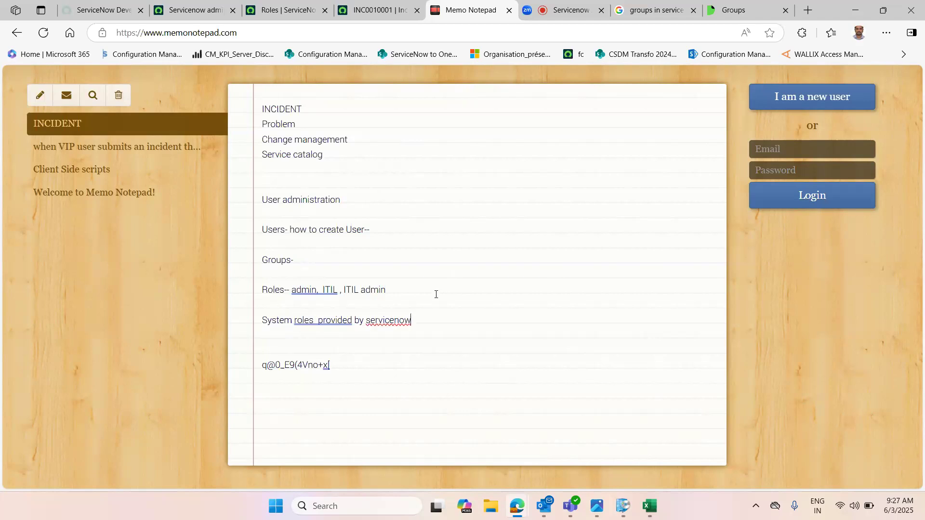
Step: Add a Custom roles line below it in the notepad
{"action": "key", "text": "Return"}
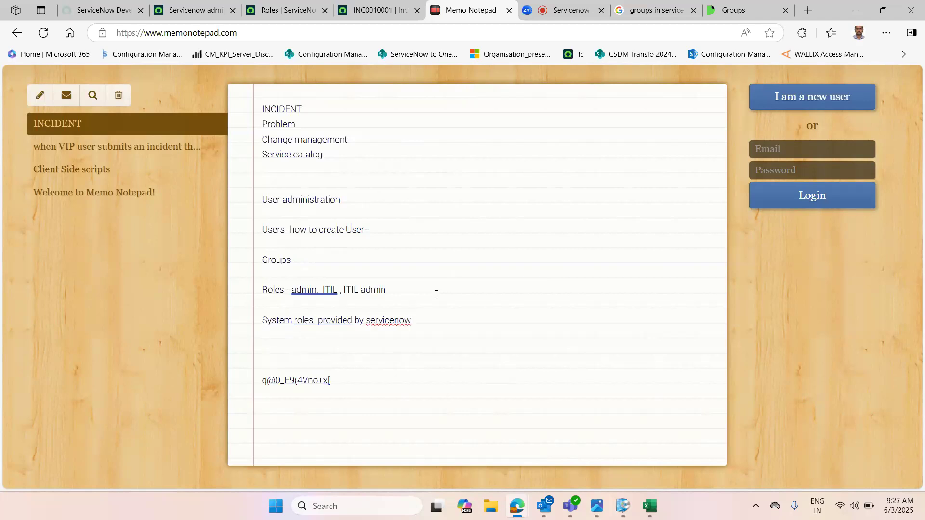
{"action": "key", "text": "Return"}
{"action": "type", "text": "Custom roles"}
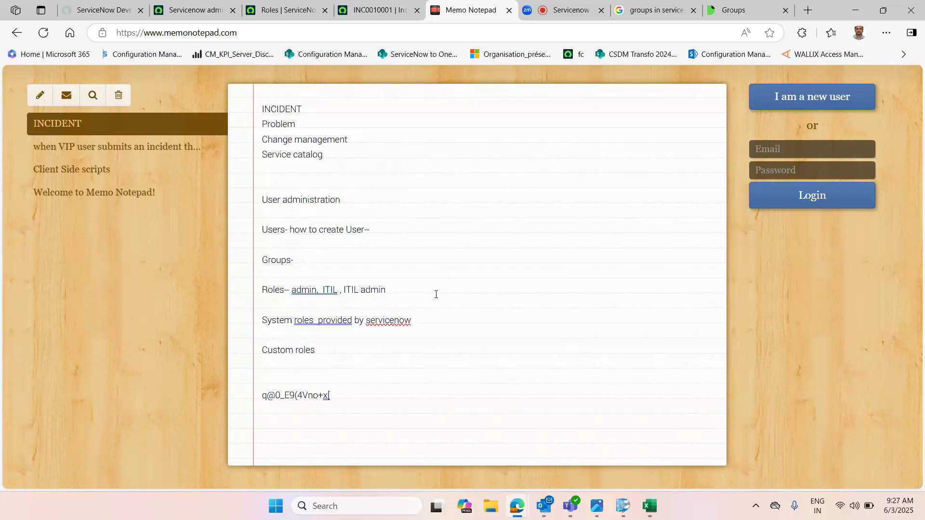
Step: Create a new role named Snow and submit it
{"action": "left_click", "coordinate": [279, 7]}
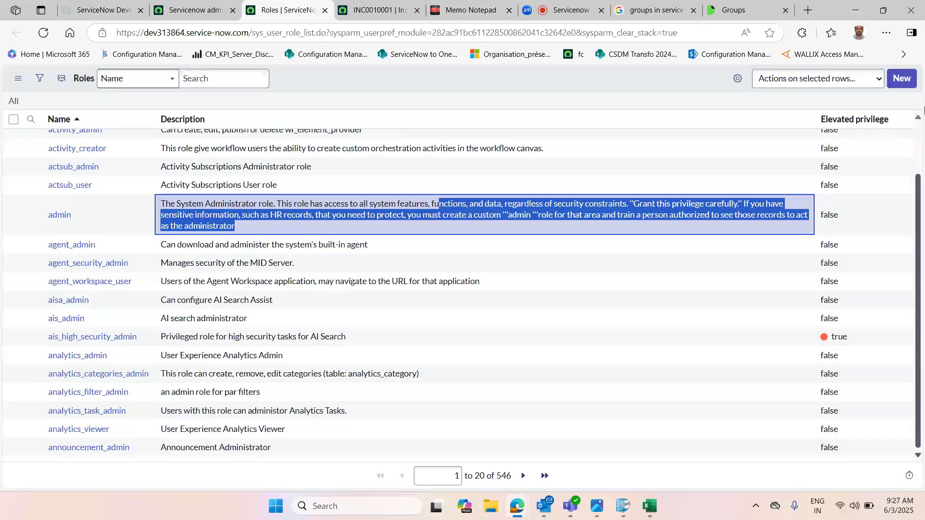
{"action": "left_click", "coordinate": [903, 81]}
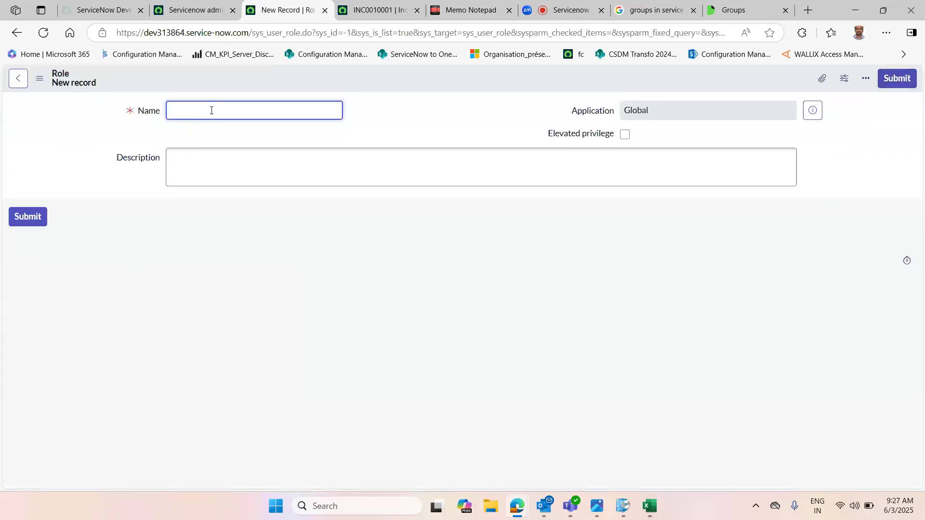
{"action": "type", "text": "Snow"}
{"action": "left_click", "coordinate": [218, 159]}
{"action": "double_click", "coordinate": [177, 111]}
{"action": "left_click", "coordinate": [215, 157]}
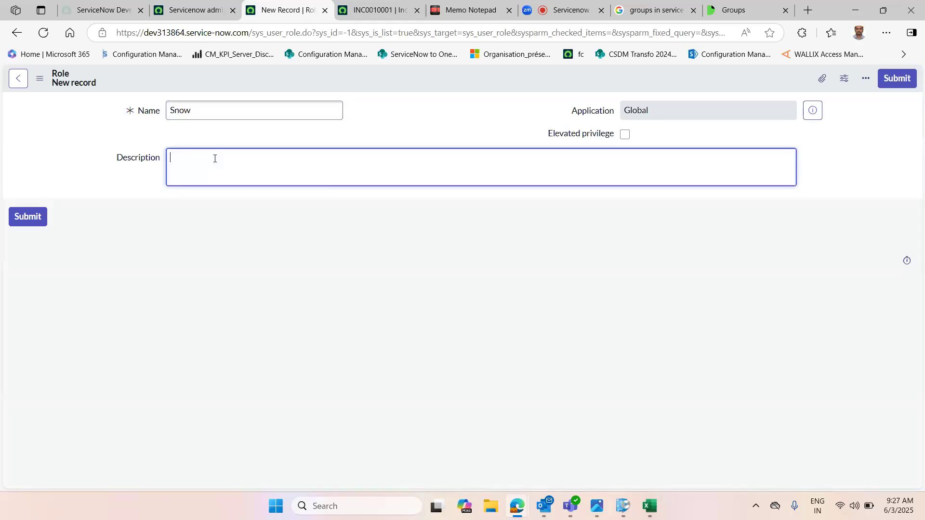
{"action": "left_click", "coordinate": [897, 79]}
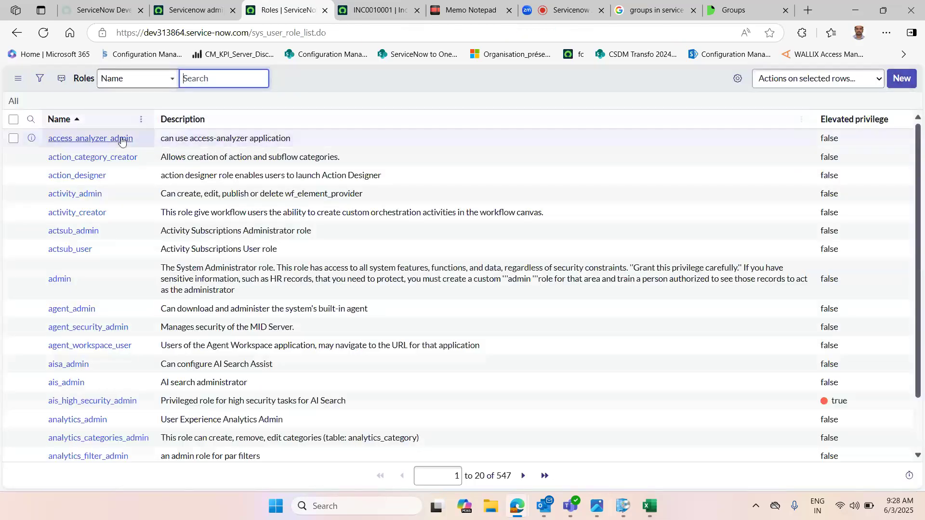
Step: Filter the roles list for names starting with snow, then clear the filter to show all roles again
{"action": "left_click", "coordinate": [31, 119]}
{"action": "left_click", "coordinate": [82, 139]}
{"action": "type", "text": "snoqw"}
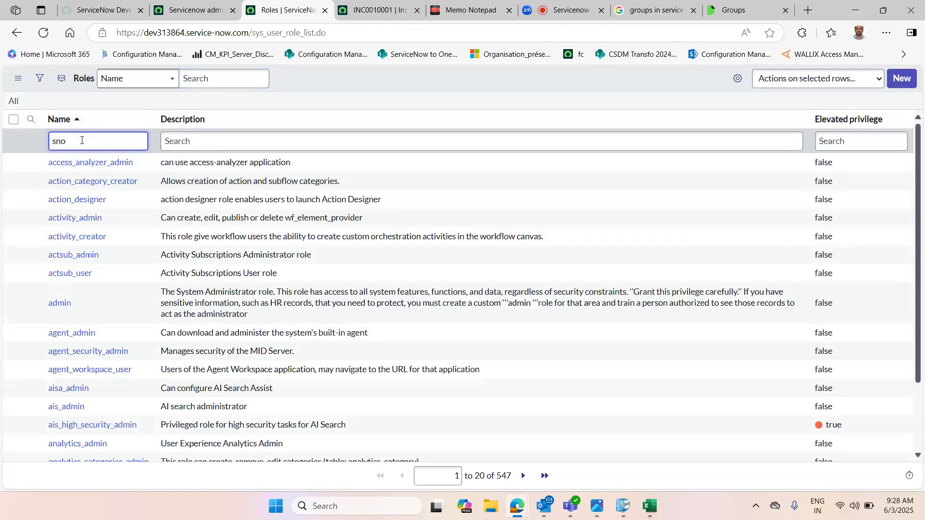
{"action": "key", "text": "Return"}
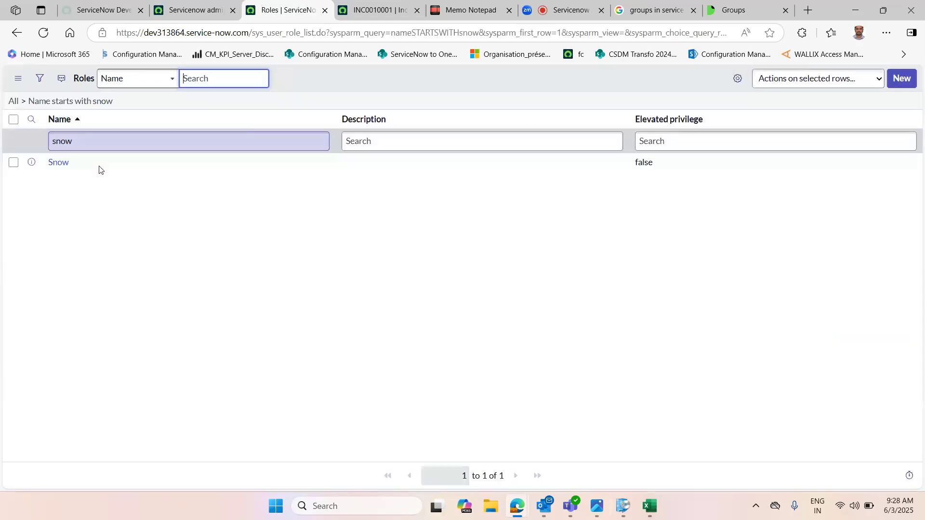
{"action": "left_click", "coordinate": [24, 102]}
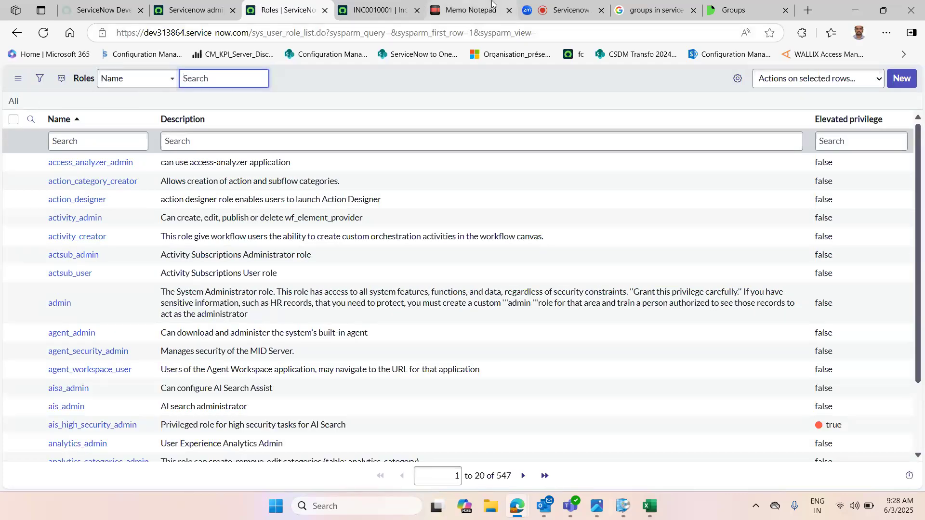
Step: In the notepad, extend the Custom roles line to read Custom roles - created customer
{"action": "left_click", "coordinate": [470, 5]}
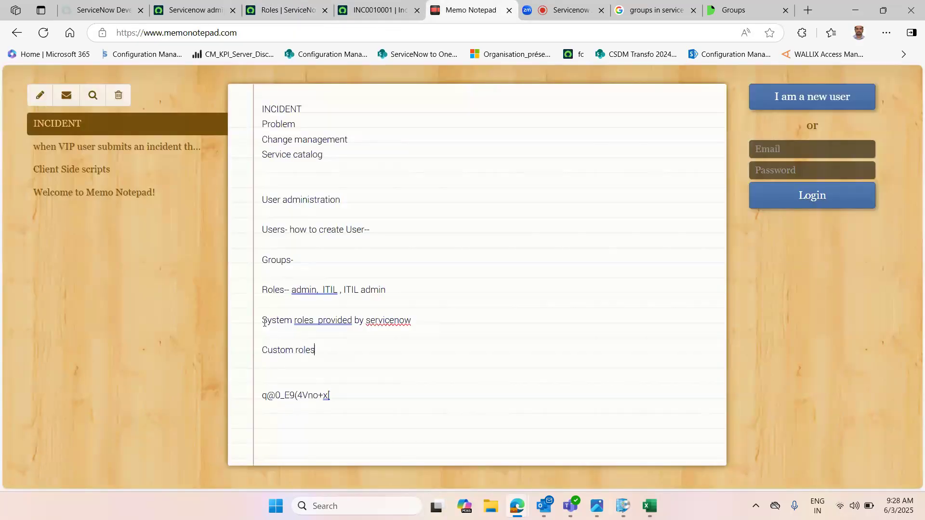
{"action": "left_click_drag", "start_coordinate": [263, 322], "coordinate": [313, 322]}
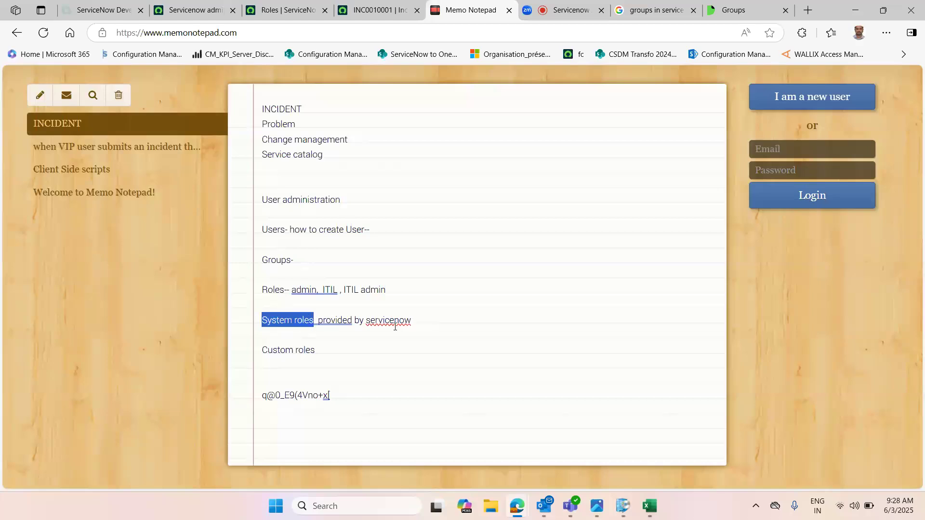
{"action": "left_click_drag", "start_coordinate": [263, 350], "coordinate": [331, 348]}
{"action": "left_click", "coordinate": [332, 349]}
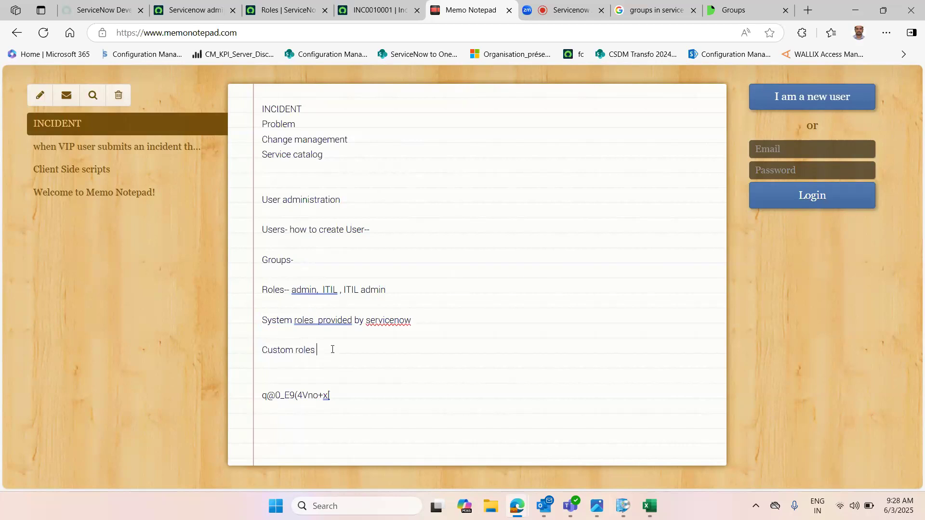
{"action": "type", "text": "created"}
{"action": "type", "text": " cus"}
{"action": "key", "text": "BackSpace"}
{"action": "type", "text": "customer"}
Step: Correct the notepad line to read System roles provided by ServiceNow using the spelling and grammar suggestions
{"action": "right_click", "coordinate": [313, 320]}
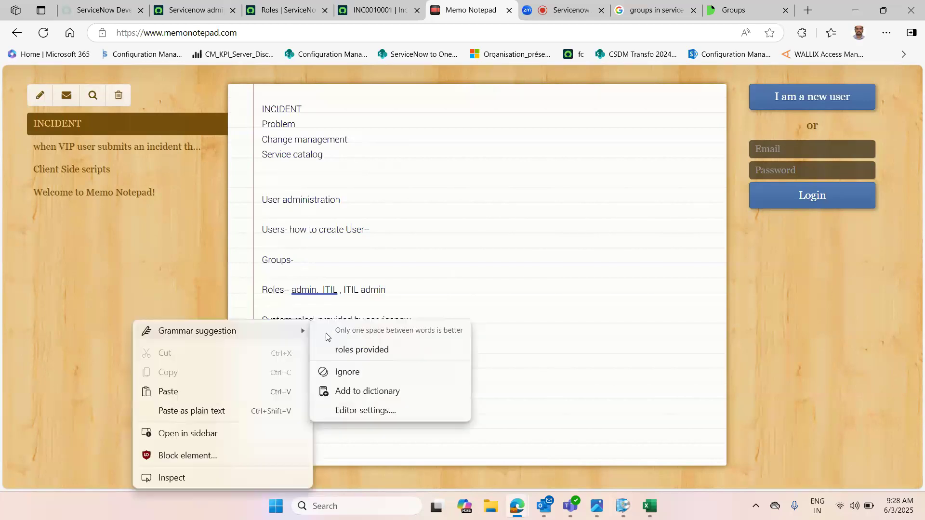
{"action": "left_click", "coordinate": [366, 350]}
{"action": "right_click", "coordinate": [386, 322]}
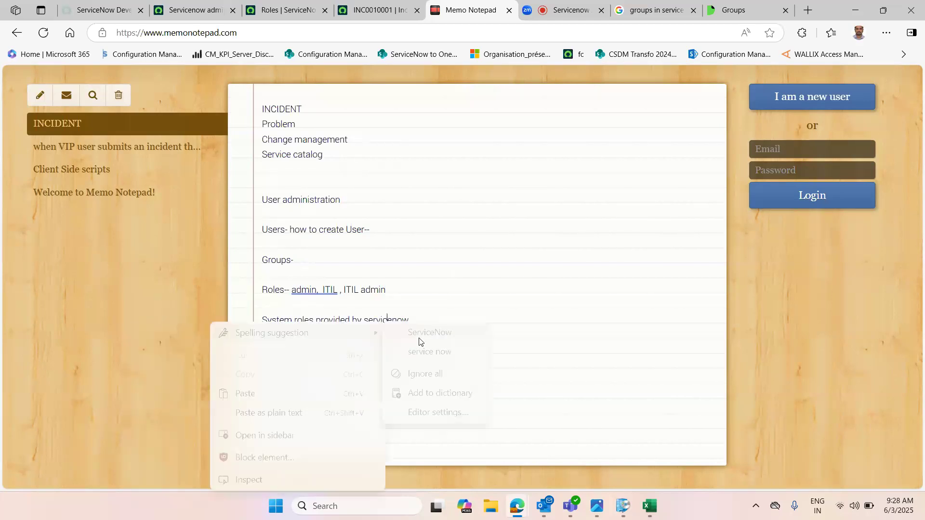
{"action": "left_click", "coordinate": [431, 331]}
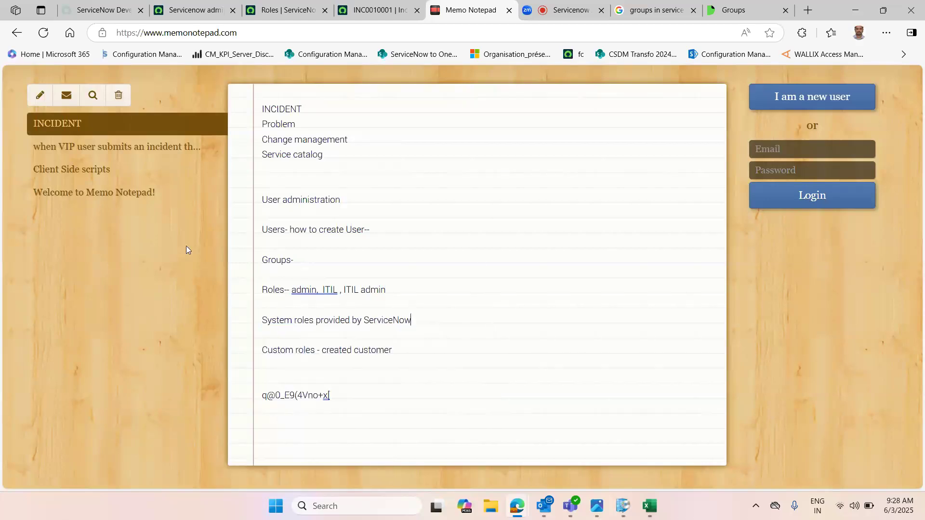
Step: Switch back to the Servicenow admin group record and view its group members
{"action": "left_click", "coordinate": [270, 3]}
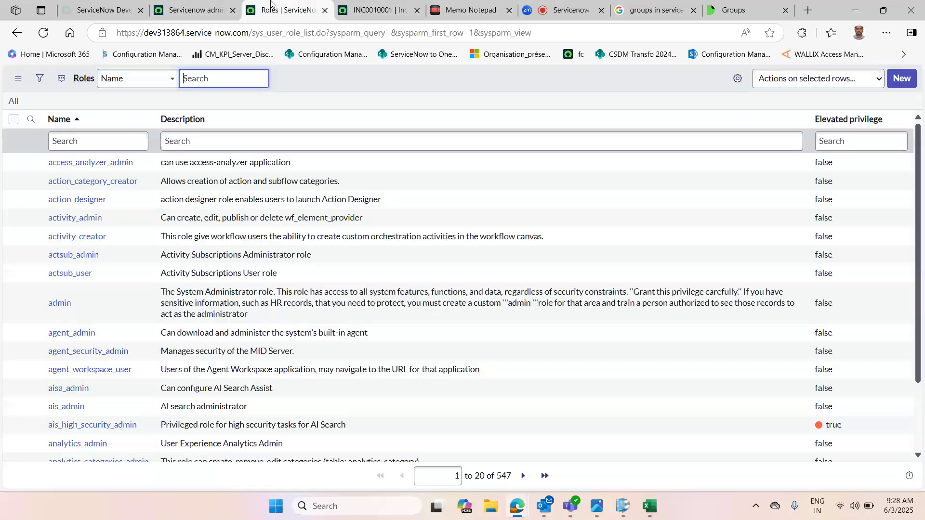
{"action": "left_click", "coordinate": [190, 9]}
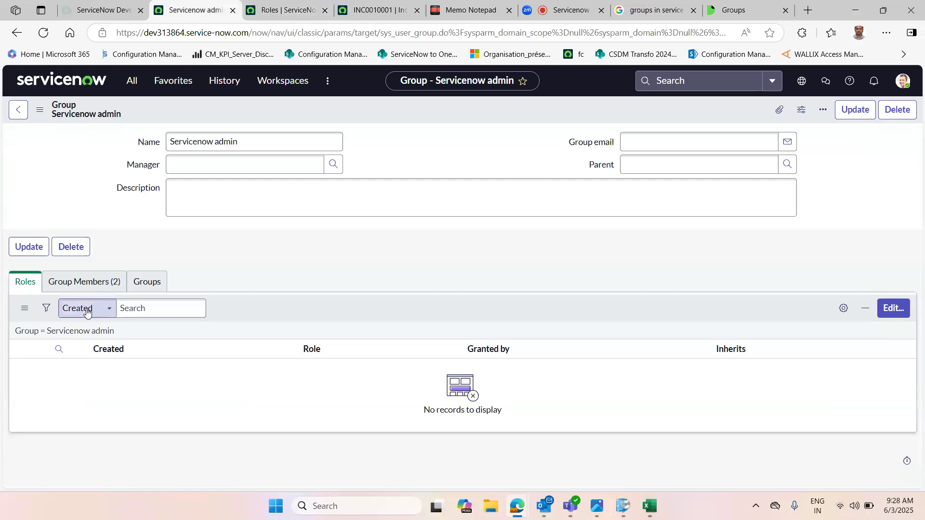
{"action": "left_click", "coordinate": [83, 282]}
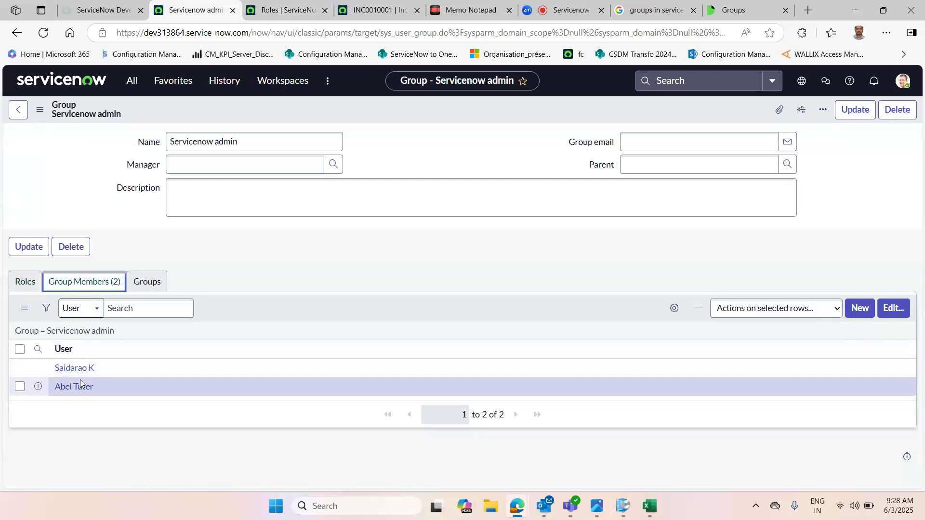
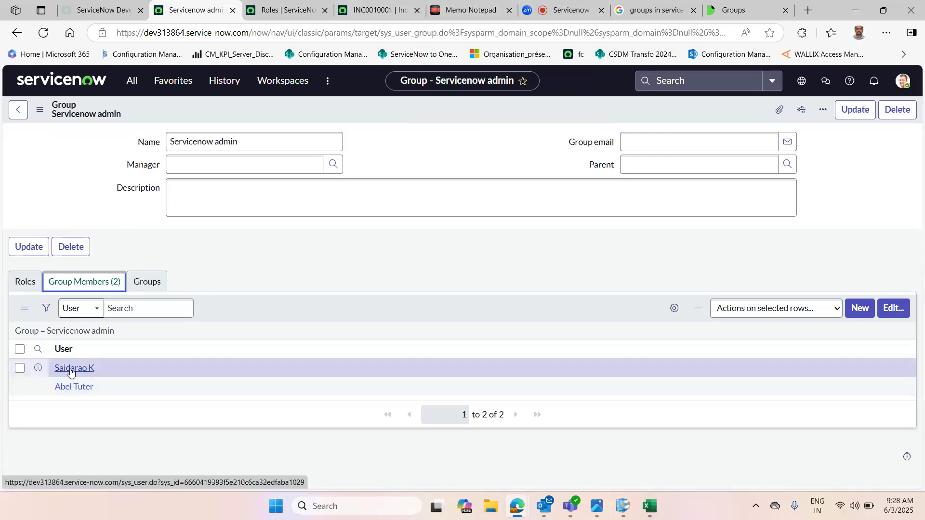
Step: Open the first group member's user record in a new tab and view its roles
{"action": "middle_click", "coordinate": [77, 369]}
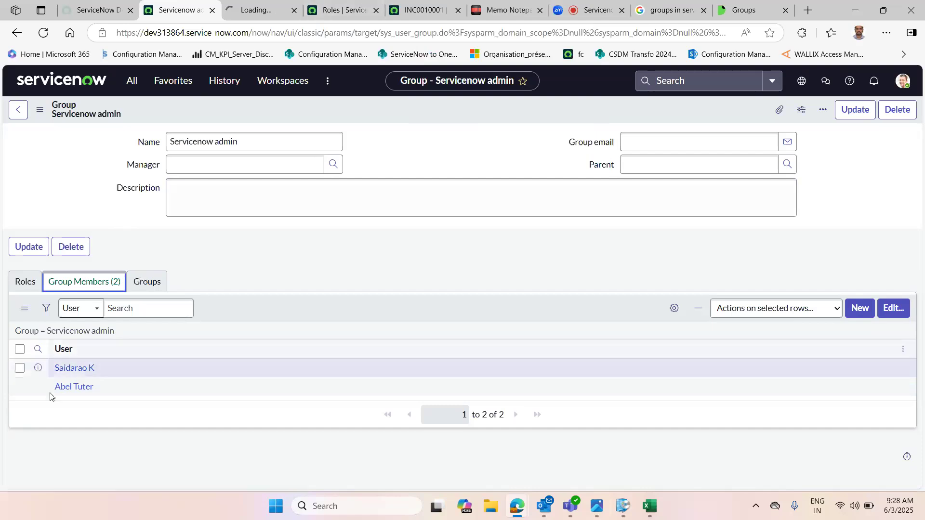
{"action": "left_click", "coordinate": [245, 9]}
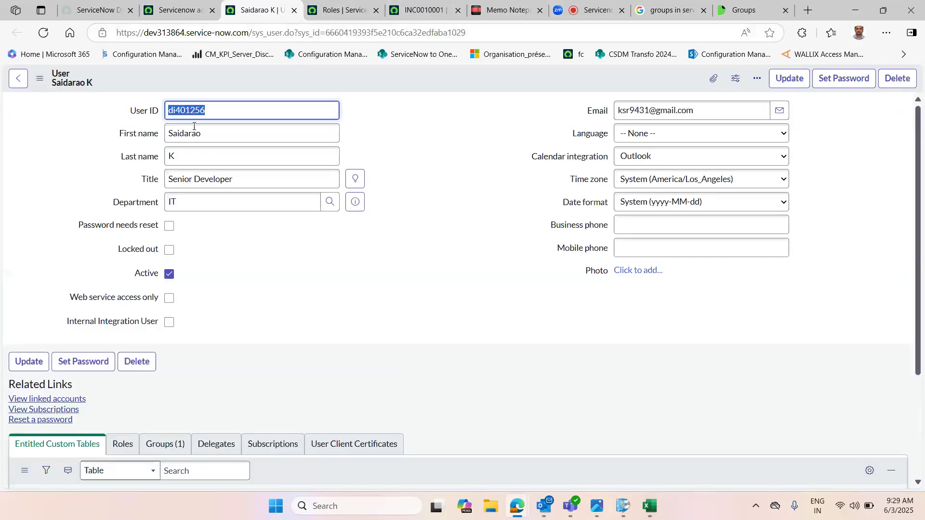
{"action": "scroll", "coordinate": [121, 307], "scroll_direction": "down", "scroll_amount": 3}
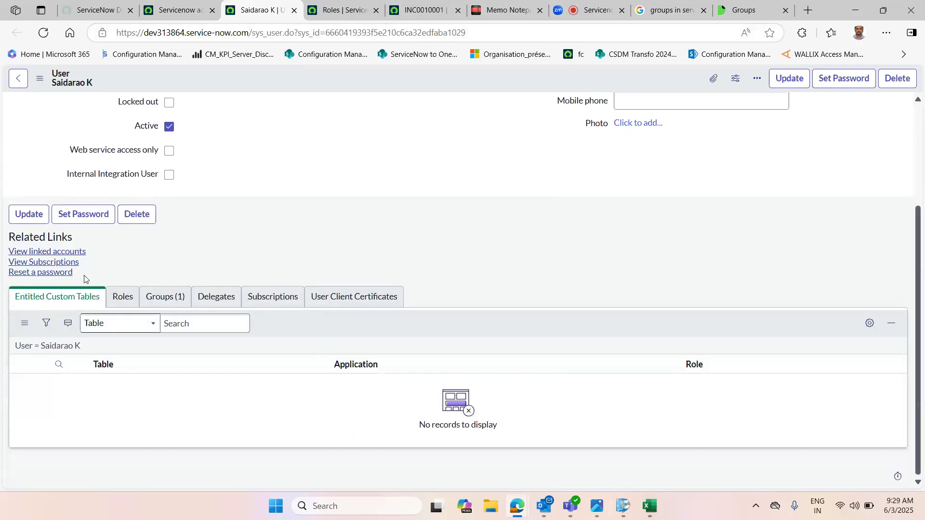
{"action": "left_click", "coordinate": [121, 299]}
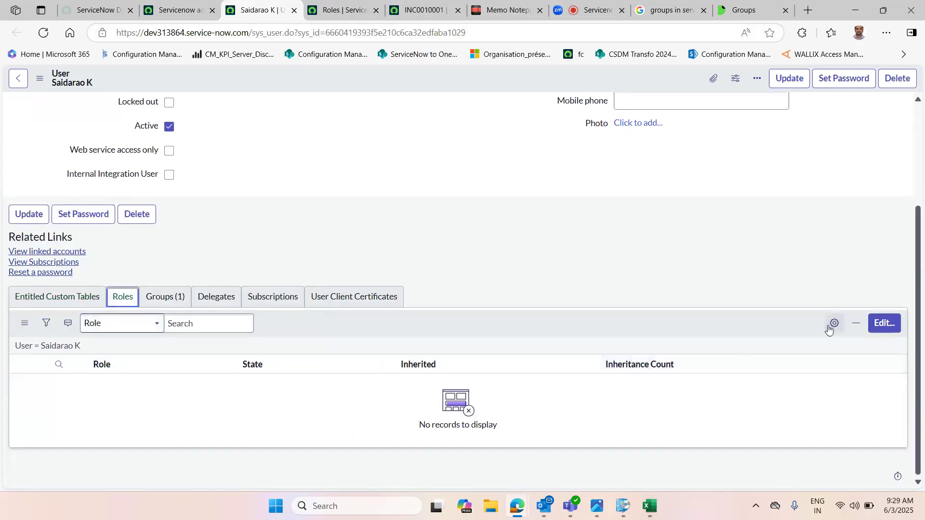
Step: Try to add the itil role to the user's roles, leaving the editor without saving
{"action": "left_click", "coordinate": [885, 325]}
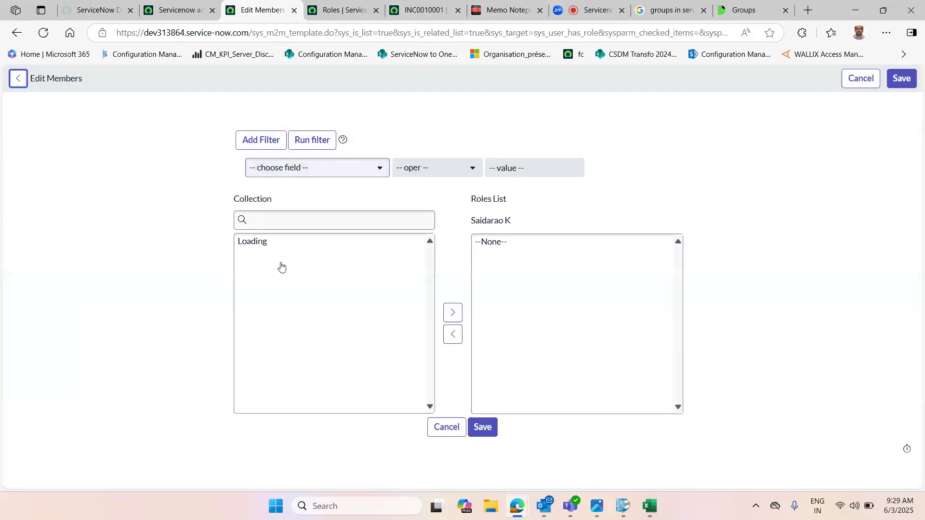
{"action": "left_click", "coordinate": [280, 225]}
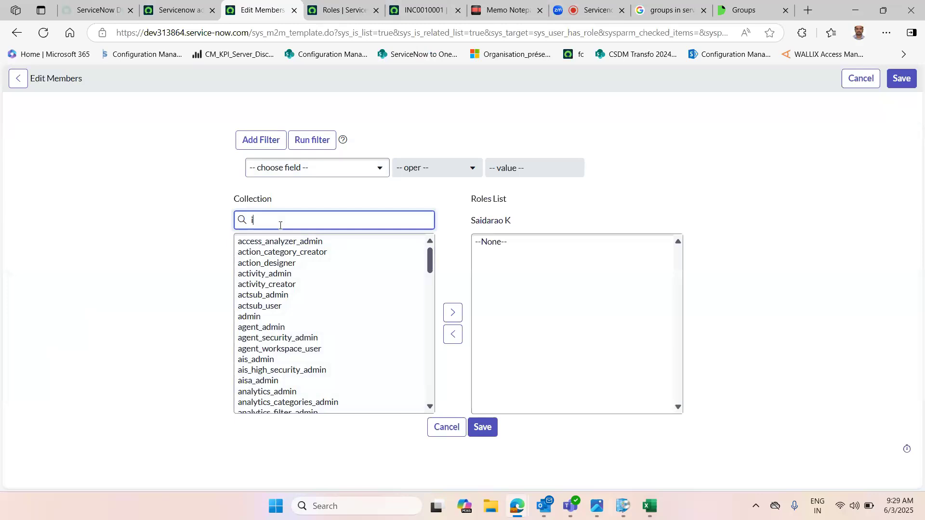
{"action": "type", "text": "il"}
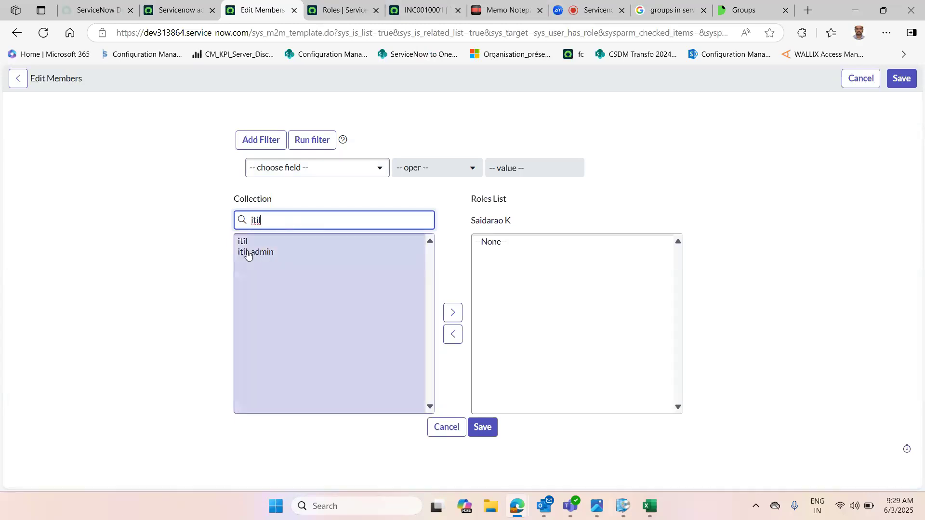
{"action": "left_click", "coordinate": [261, 243]}
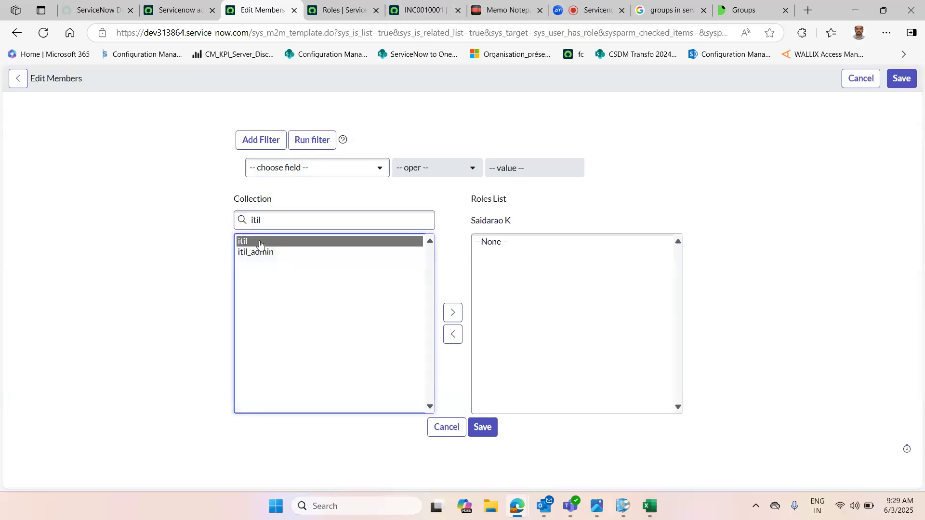
{"action": "left_click", "coordinate": [453, 313]}
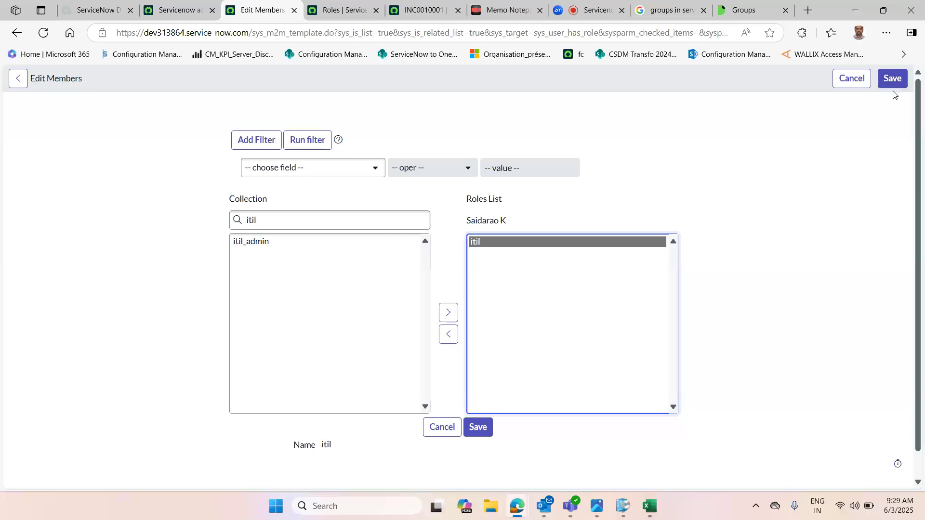
{"action": "left_click", "coordinate": [18, 81]}
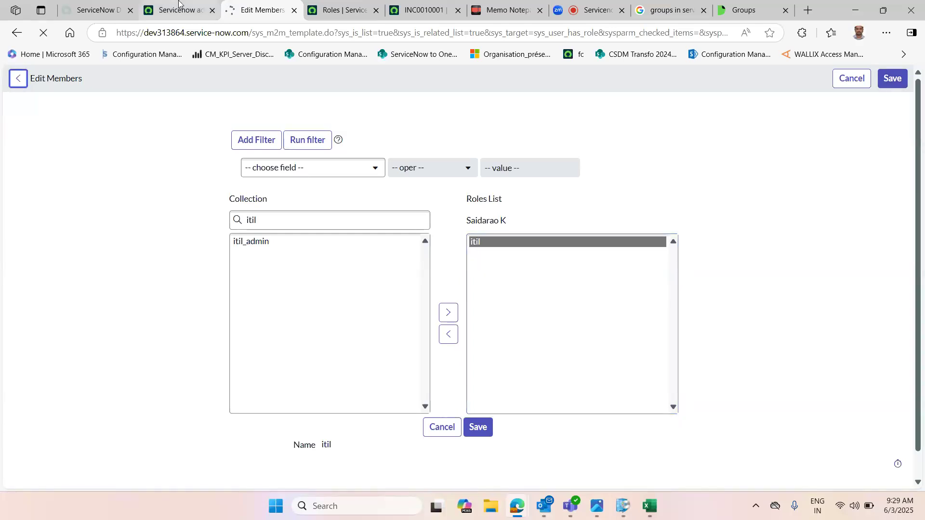
Step: Compare the user's roles with the Servicenow admin group's roles and members across the two tabs
{"action": "key", "text": "ctrl+shift+Tab"}
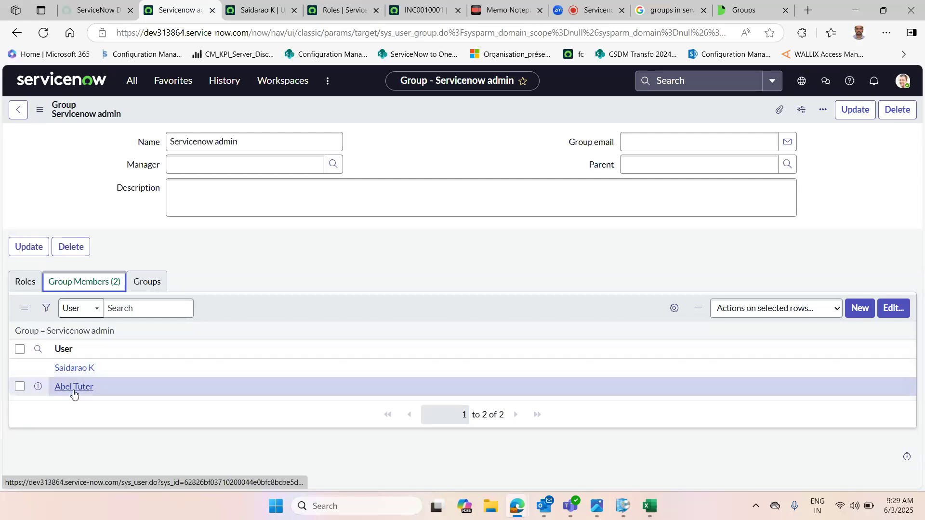
{"action": "left_click", "coordinate": [260, 10]}
{"action": "scroll", "coordinate": [922, 419], "scroll_direction": "down", "scroll_amount": 3}
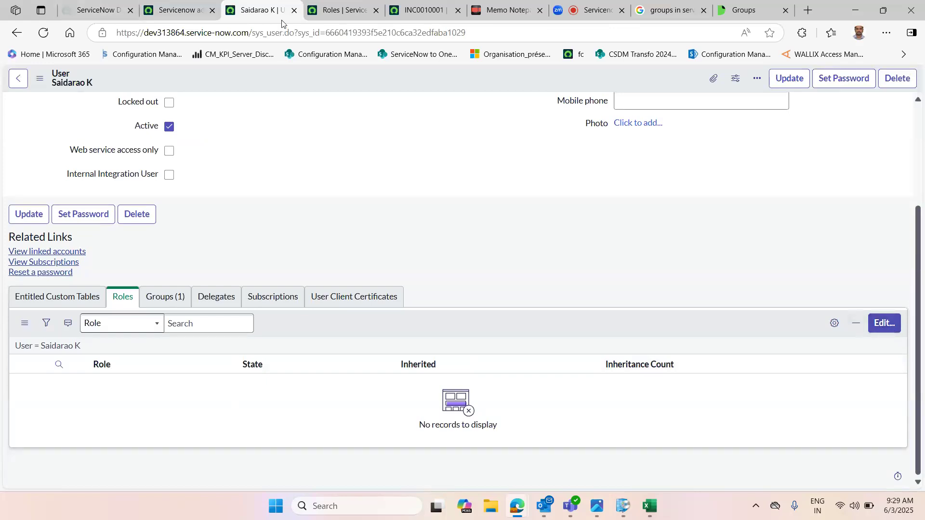
{"action": "left_click", "coordinate": [147, 4]}
{"action": "left_click", "coordinate": [29, 287]}
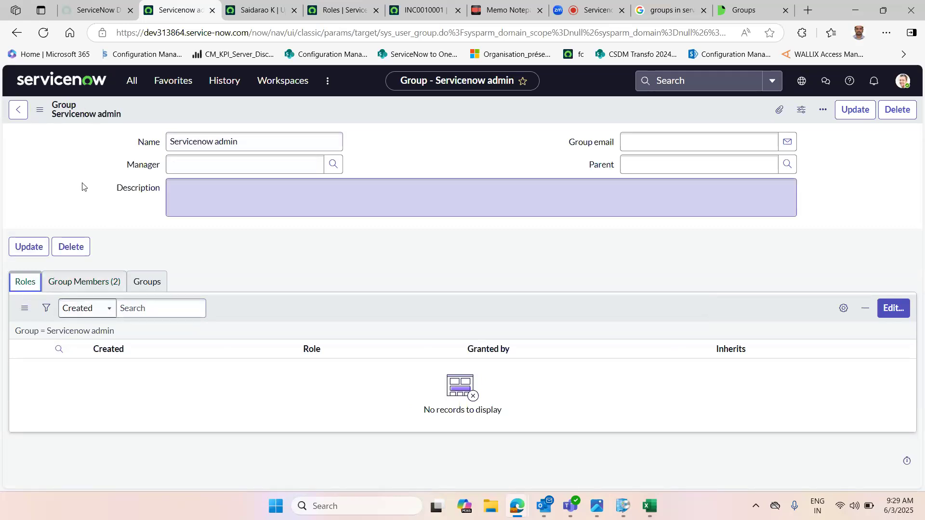
{"action": "left_click", "coordinate": [261, 268]}
{"action": "left_click", "coordinate": [85, 282]}
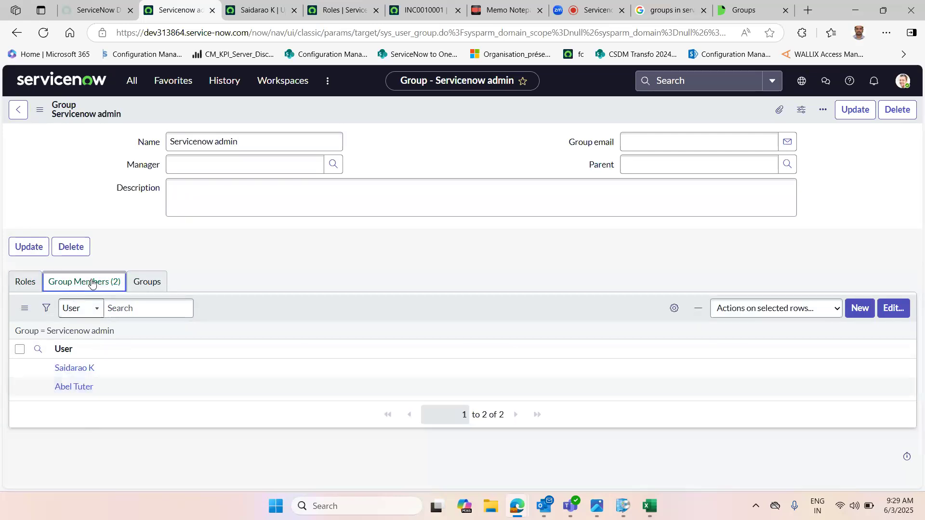
{"action": "left_click", "coordinate": [34, 285]}
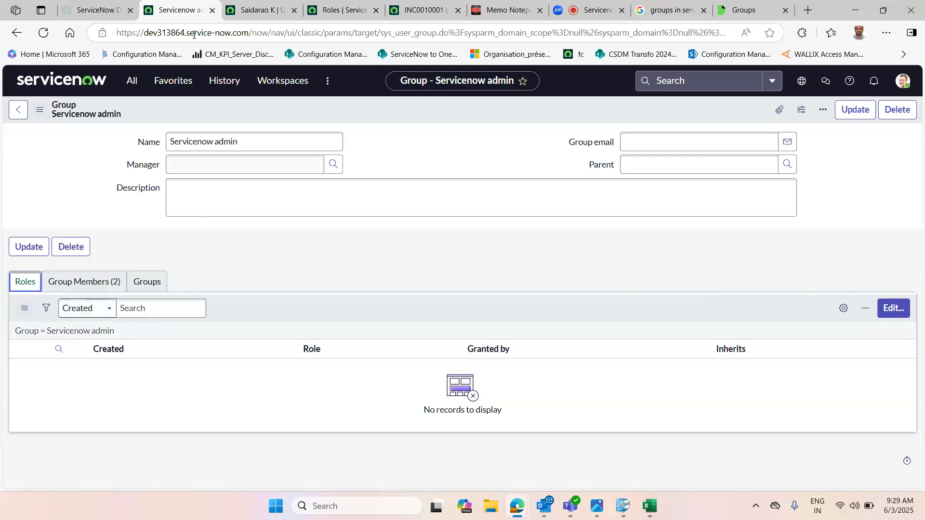
Step: Add the itil role to the Servicenow admin group and save
{"action": "left_click", "coordinate": [891, 308]}
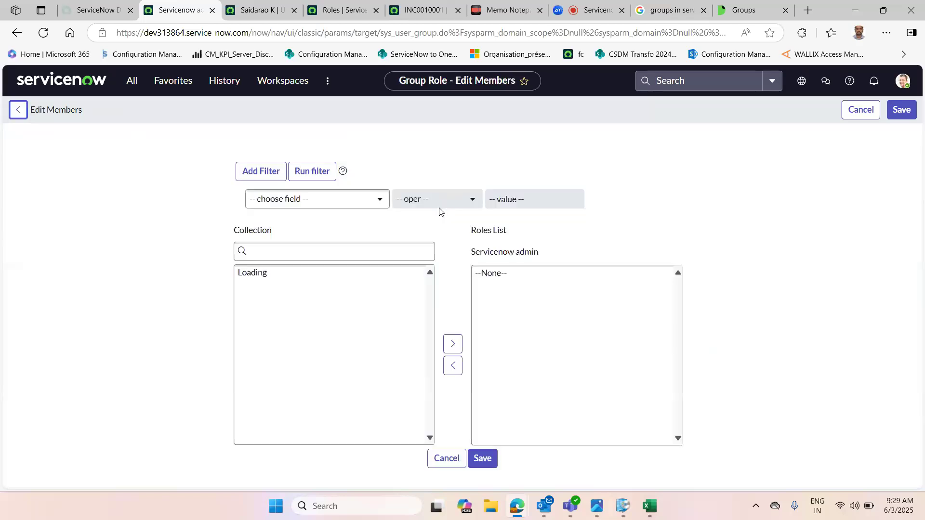
{"action": "left_click", "coordinate": [327, 255]}
{"action": "type", "text": "itil"}
{"action": "left_click", "coordinate": [265, 279]}
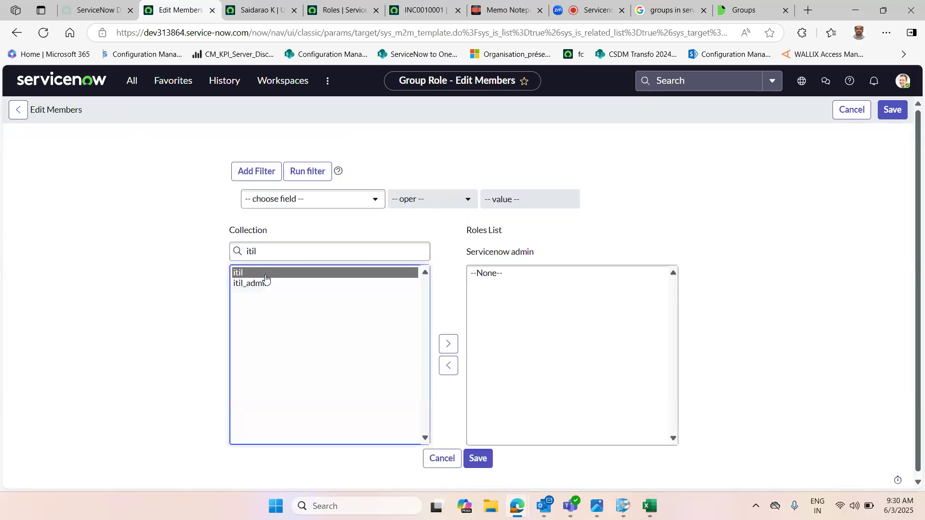
{"action": "left_click", "coordinate": [448, 344]}
{"action": "left_click", "coordinate": [898, 112]}
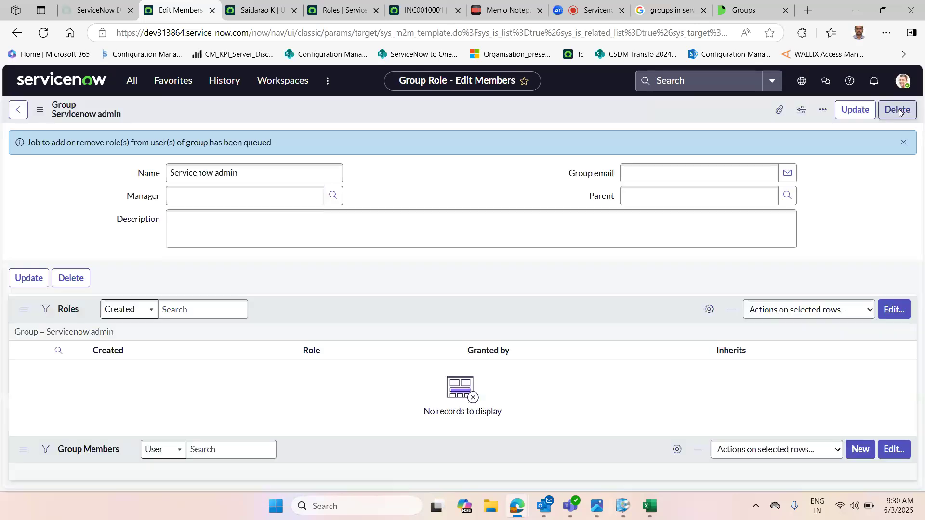
Step: Reload the group form and review its roles and group members
{"action": "left_click", "coordinate": [40, 110]}
{"action": "left_click", "coordinate": [92, 295]}
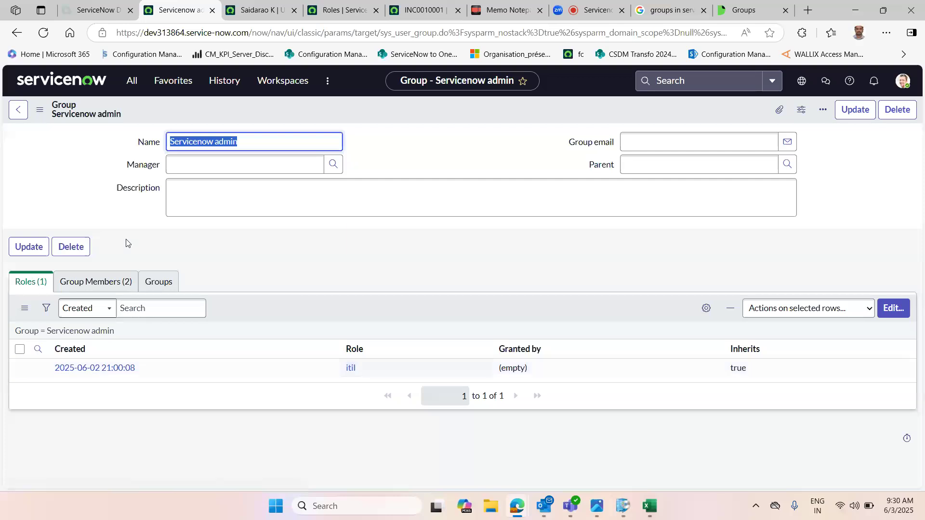
{"action": "left_click", "coordinate": [94, 285]}
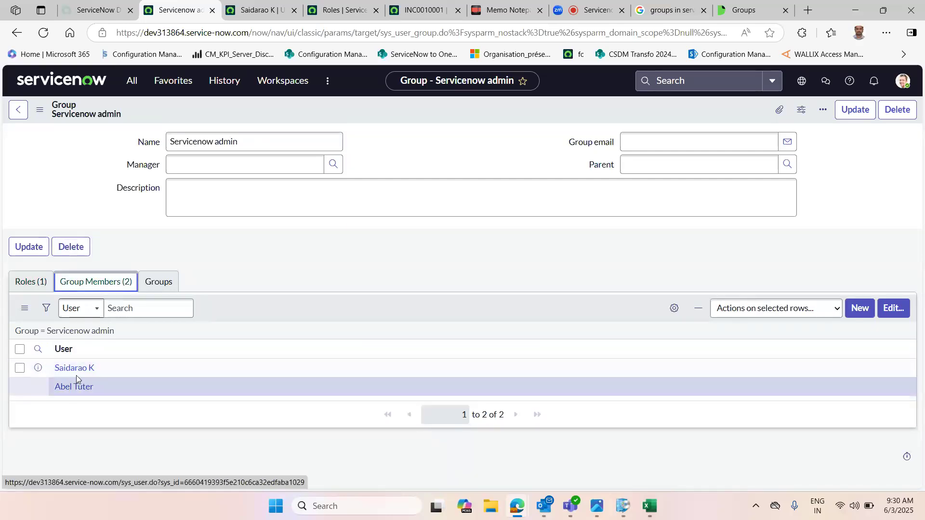
{"action": "left_click", "coordinate": [40, 283]}
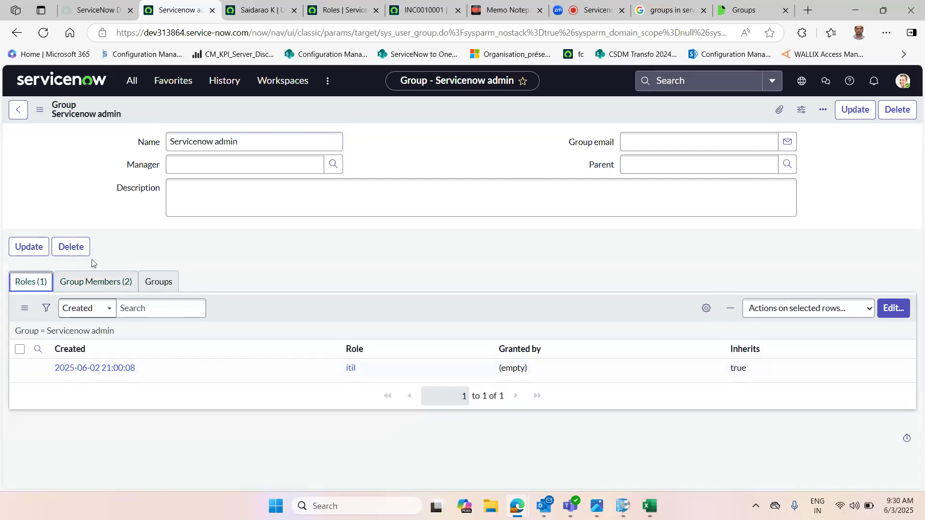
{"action": "left_click", "coordinate": [93, 284]}
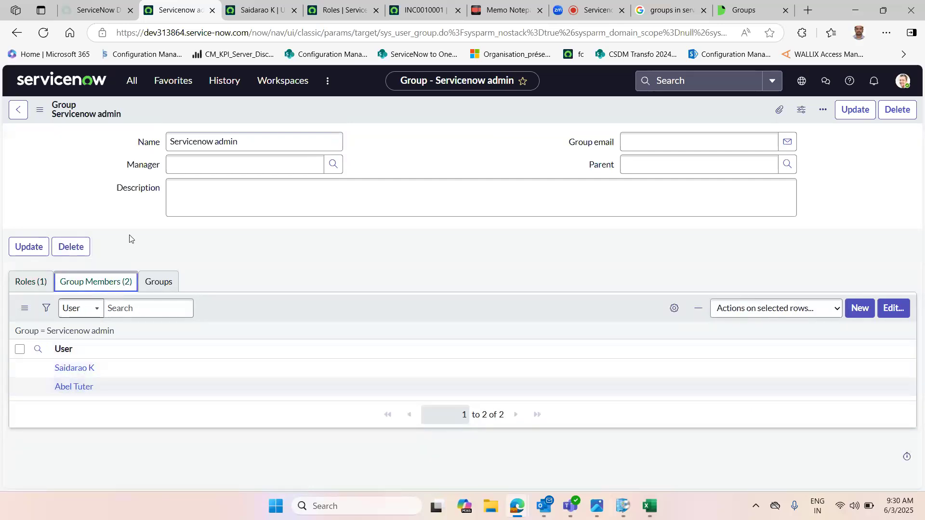
{"action": "triple_click", "coordinate": [212, 143]}
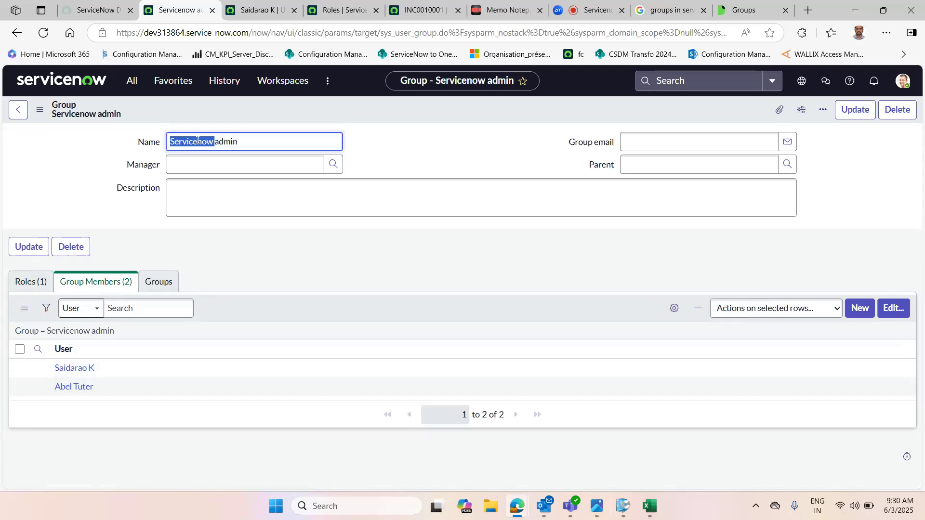
{"action": "left_click", "coordinate": [31, 282]}
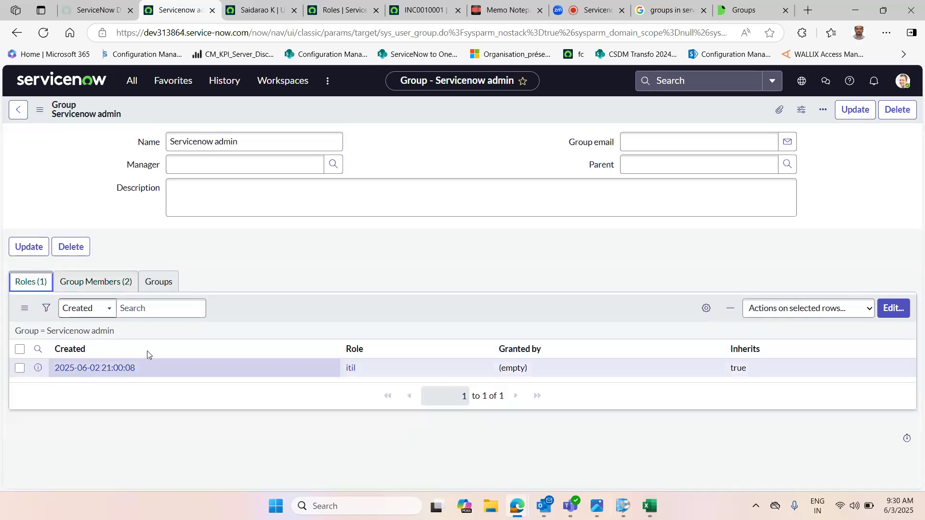
{"action": "left_click", "coordinate": [328, 252]}
Step: Reload the user record and review the roles it now inherits
{"action": "left_click", "coordinate": [247, 4]}
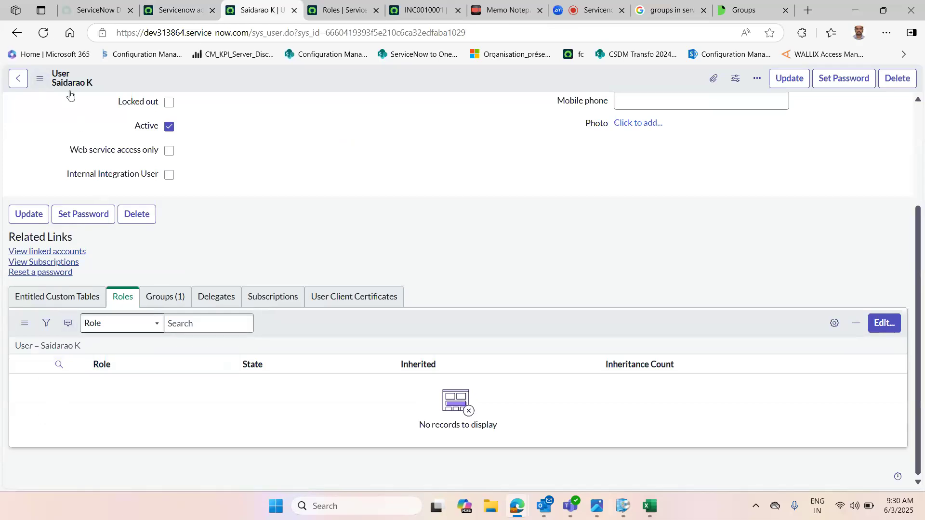
{"action": "left_click", "coordinate": [177, 9]}
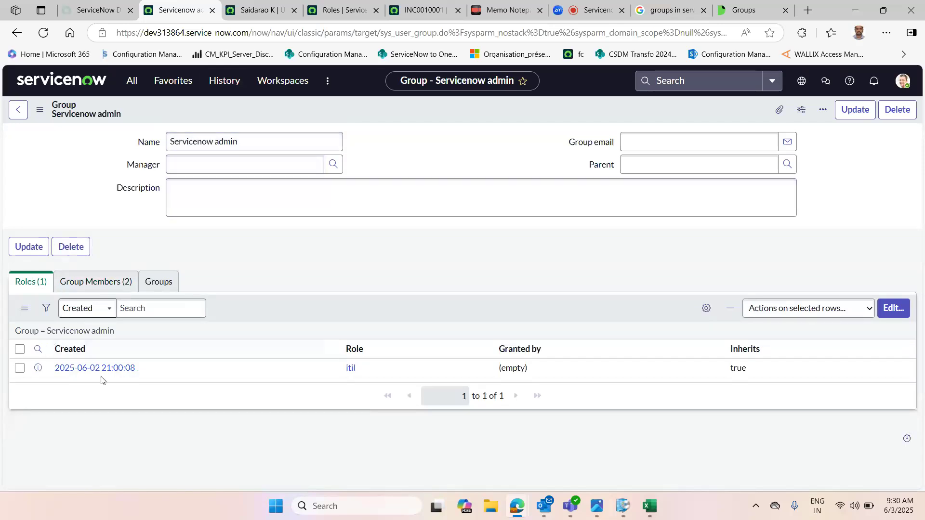
{"action": "left_click", "coordinate": [255, 9]}
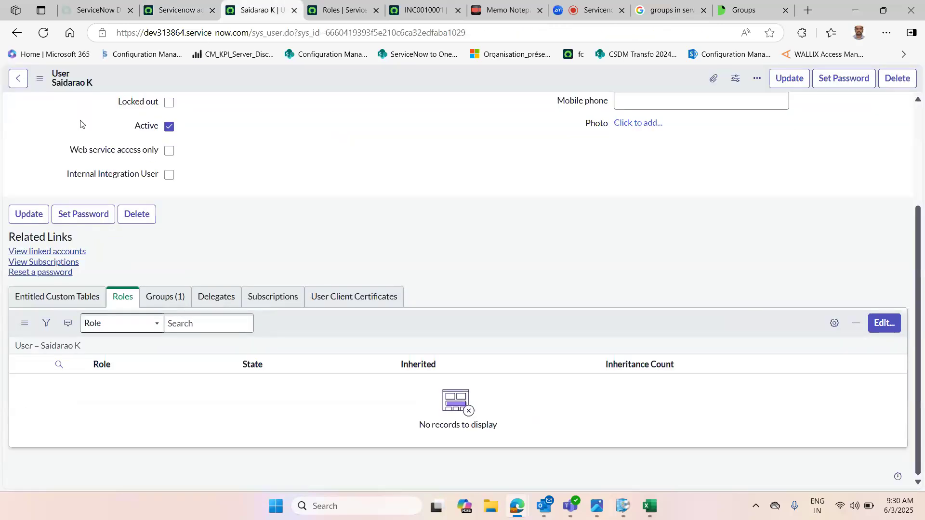
{"action": "left_click", "coordinate": [40, 81]}
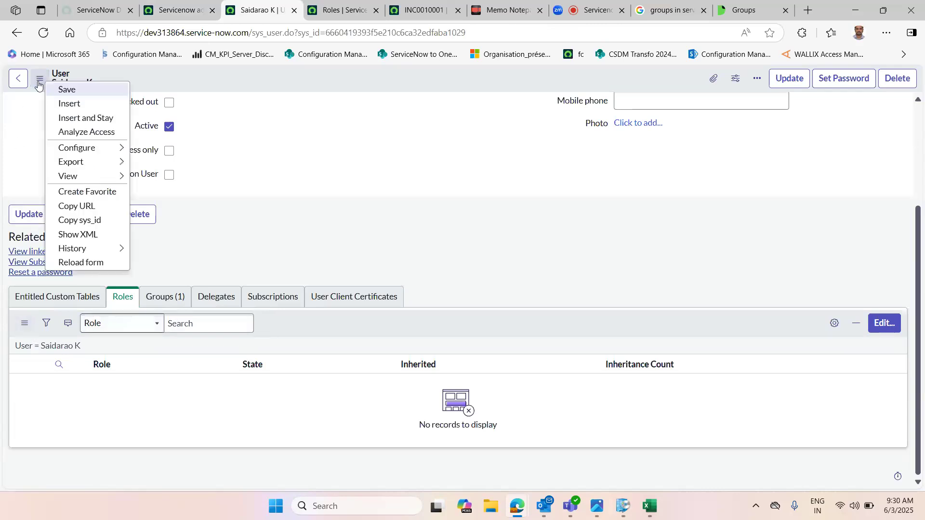
{"action": "left_click", "coordinate": [108, 264]}
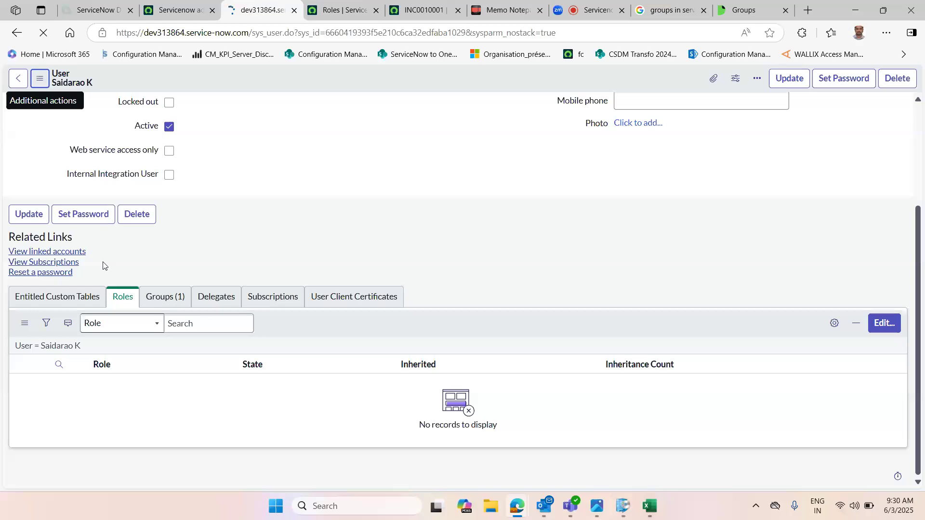
{"action": "scroll", "coordinate": [912, 214], "scroll_direction": "down", "scroll_amount": 10}
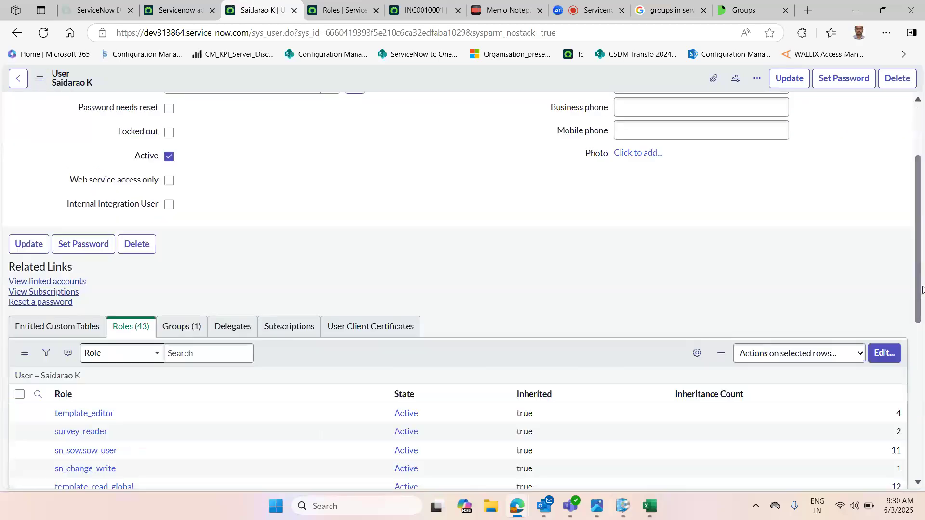
{"action": "scroll", "coordinate": [760, 291], "scroll_direction": "up", "scroll_amount": 6}
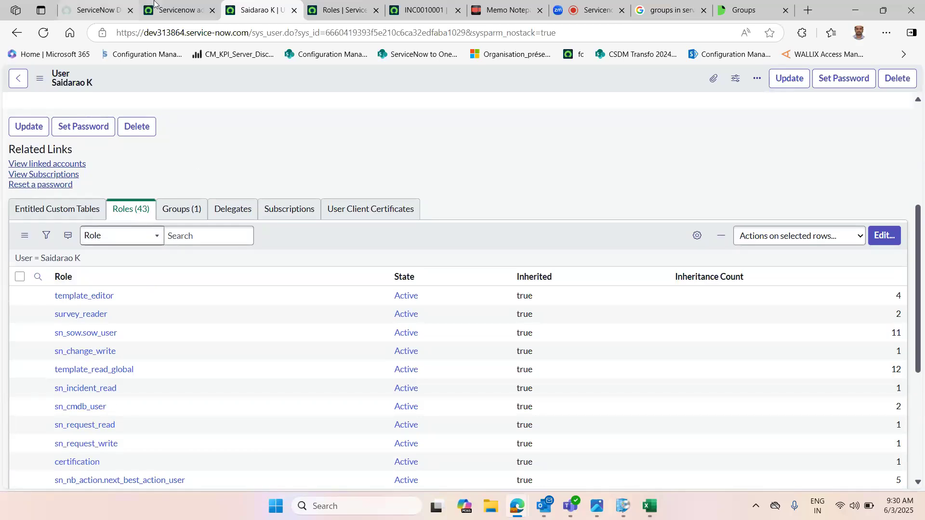
Step: Open the group's itil role record in a new tab and read its name and description
{"action": "left_click", "coordinate": [176, 10]}
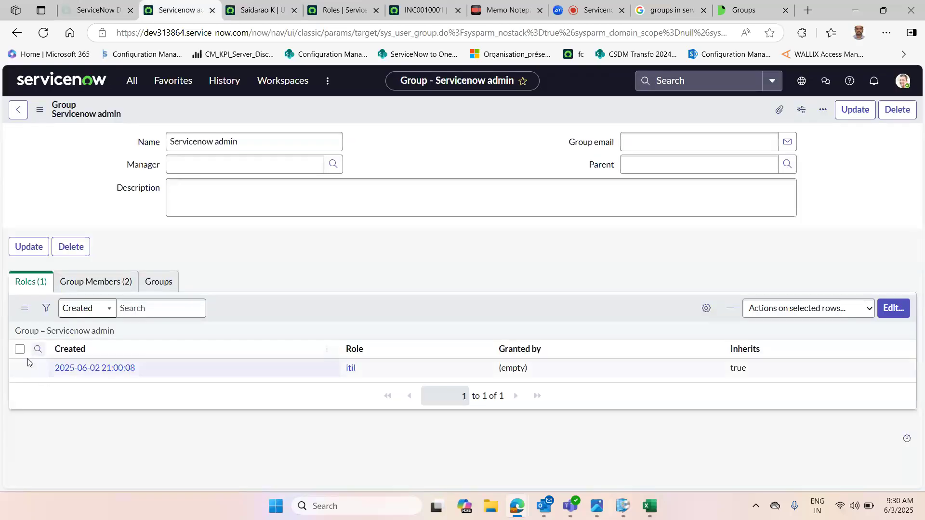
{"action": "middle_click", "coordinate": [348, 369]}
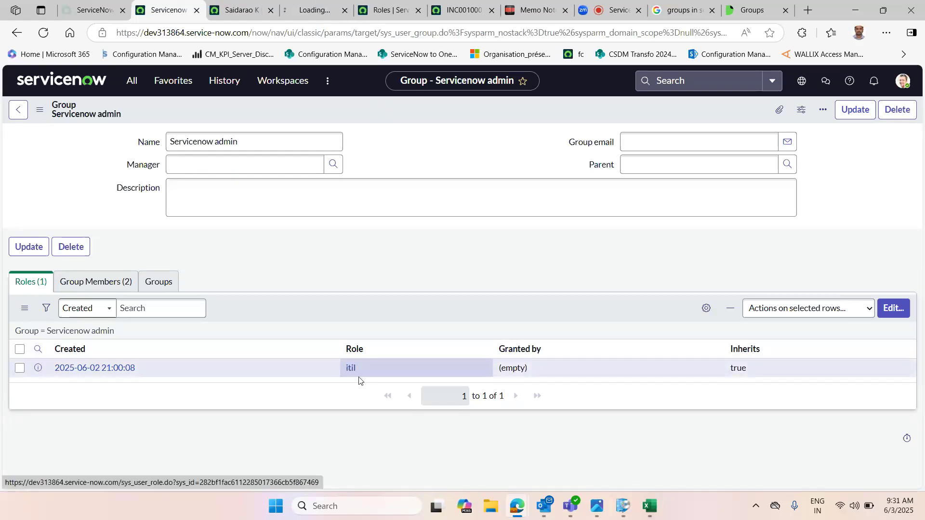
{"action": "left_click", "coordinate": [321, 4]}
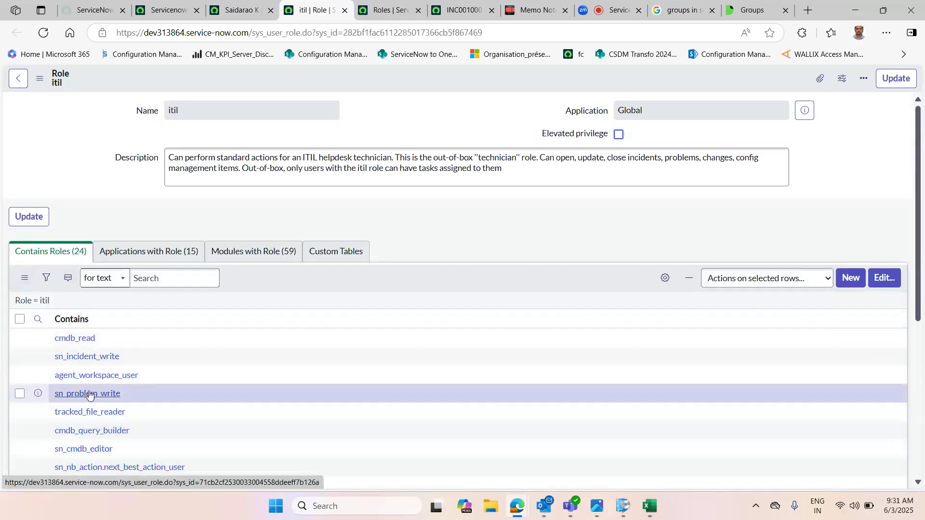
{"action": "double_click", "coordinate": [184, 112]}
{"action": "left_click", "coordinate": [187, 178]}
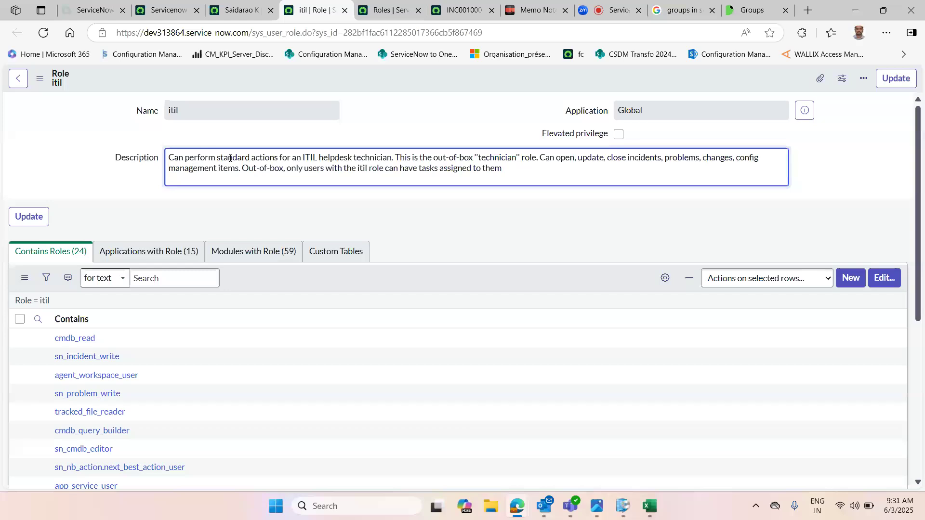
Step: Read the itil role's name and description fields
{"action": "double_click", "coordinate": [332, 158]}
{"action": "double_click", "coordinate": [486, 159]}
{"action": "left_click_drag", "start_coordinate": [175, 110], "coordinate": [155, 113]}
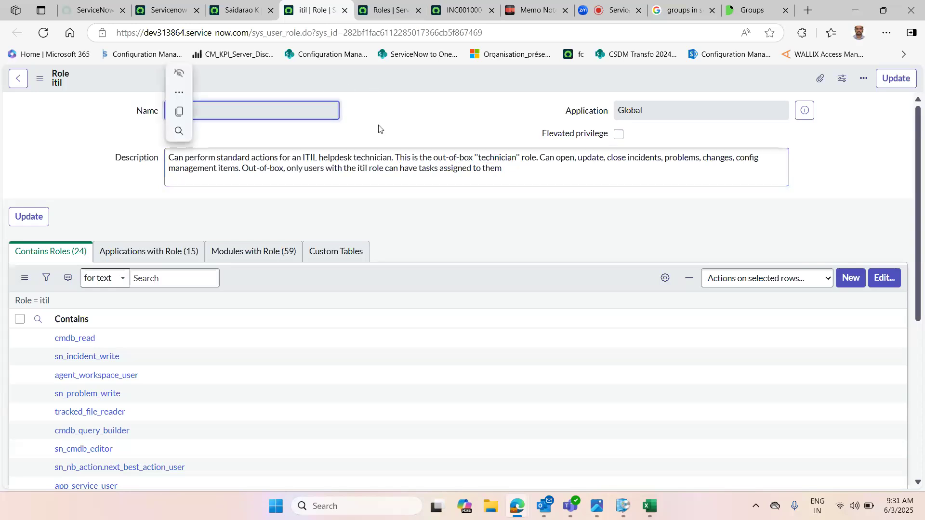
{"action": "left_click", "coordinate": [434, 123]}
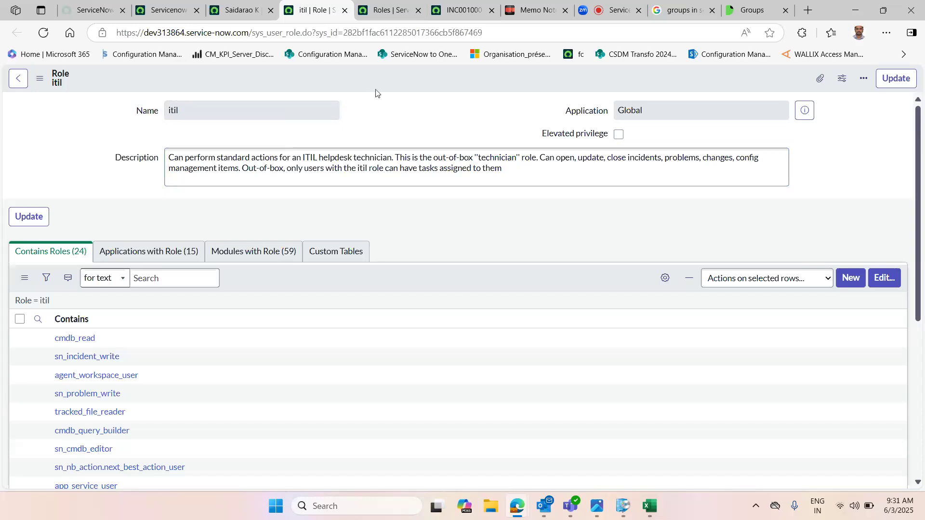
Step: Reload incident INC0010001 and assign it to a member of the Servicenow admin group
{"action": "left_click", "coordinate": [480, 6]}
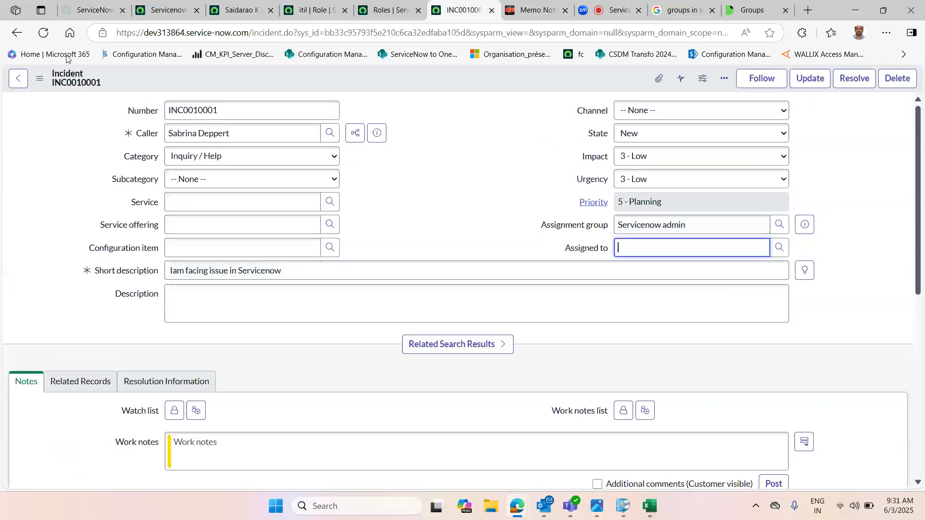
{"action": "left_click", "coordinate": [43, 33]}
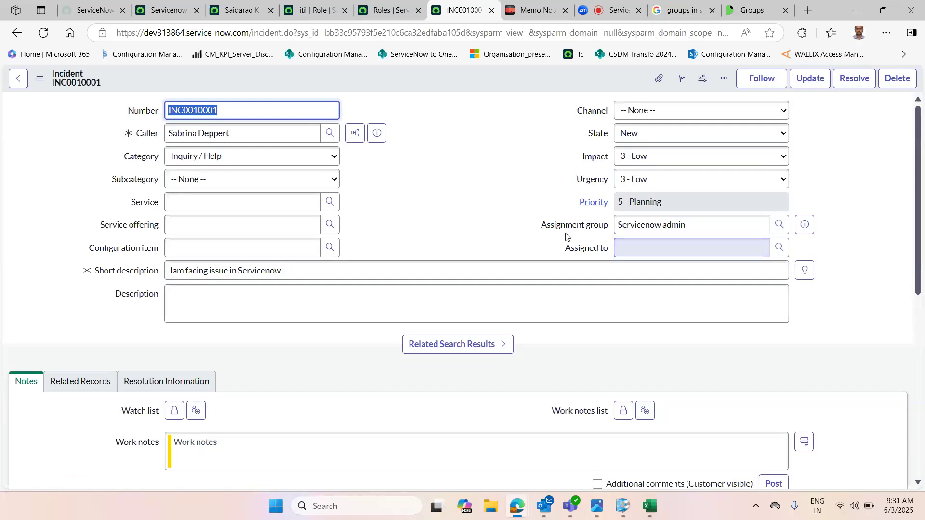
{"action": "left_click", "coordinate": [782, 248]}
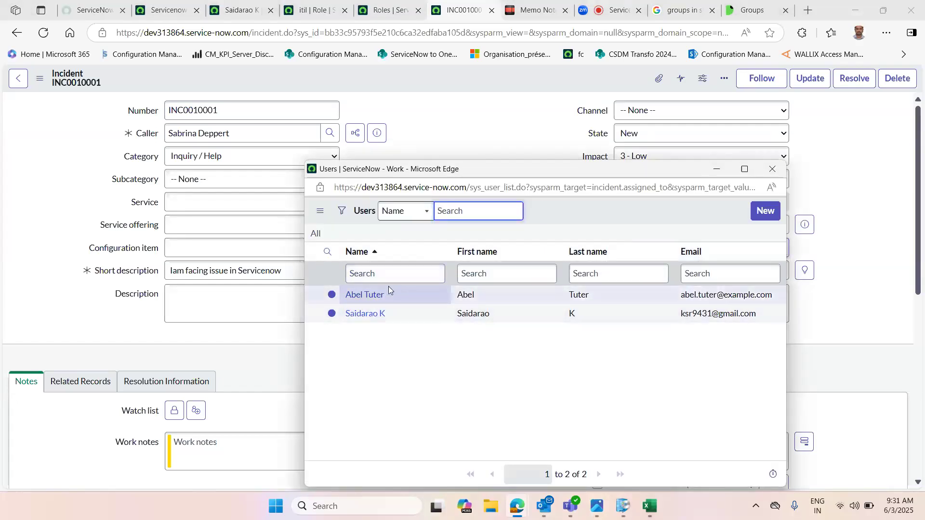
{"action": "left_click", "coordinate": [772, 169]}
{"action": "left_click_drag", "start_coordinate": [621, 225], "coordinate": [681, 225]}
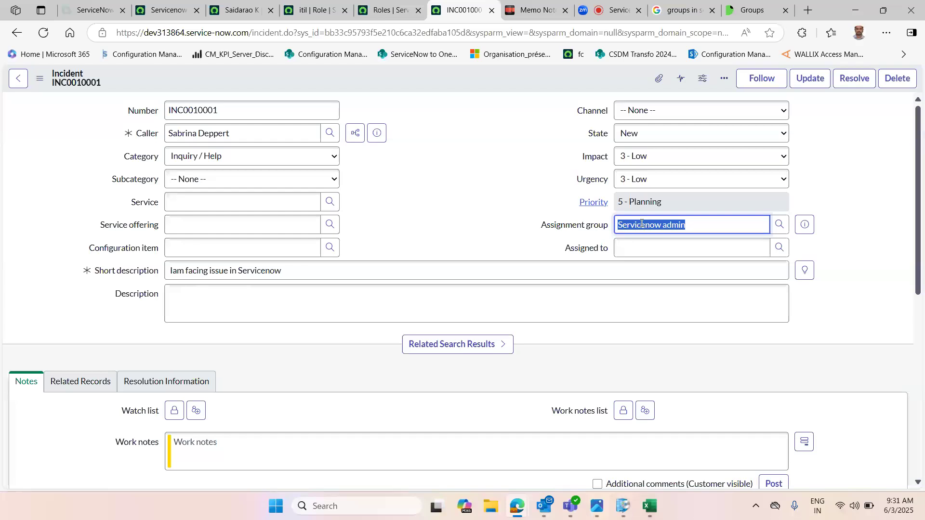
{"action": "left_click", "coordinate": [631, 256]}
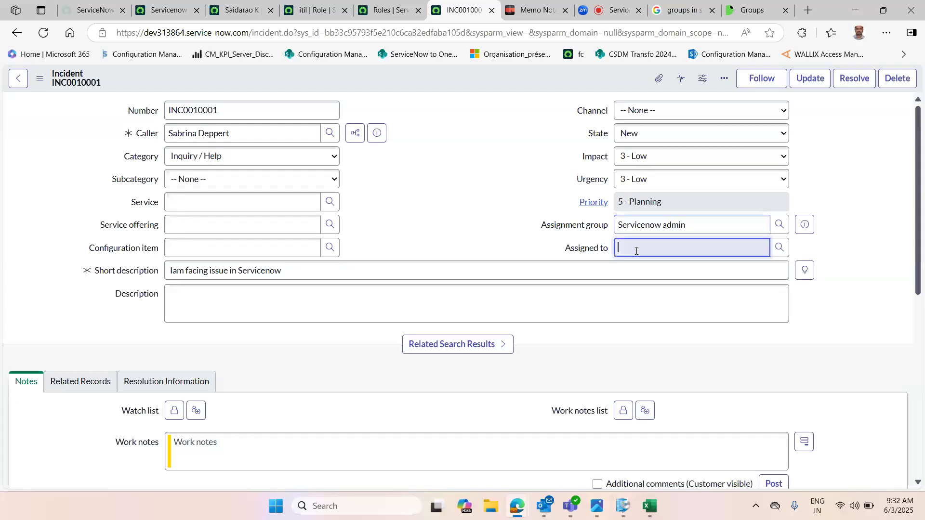
{"action": "left_click", "coordinate": [779, 249]}
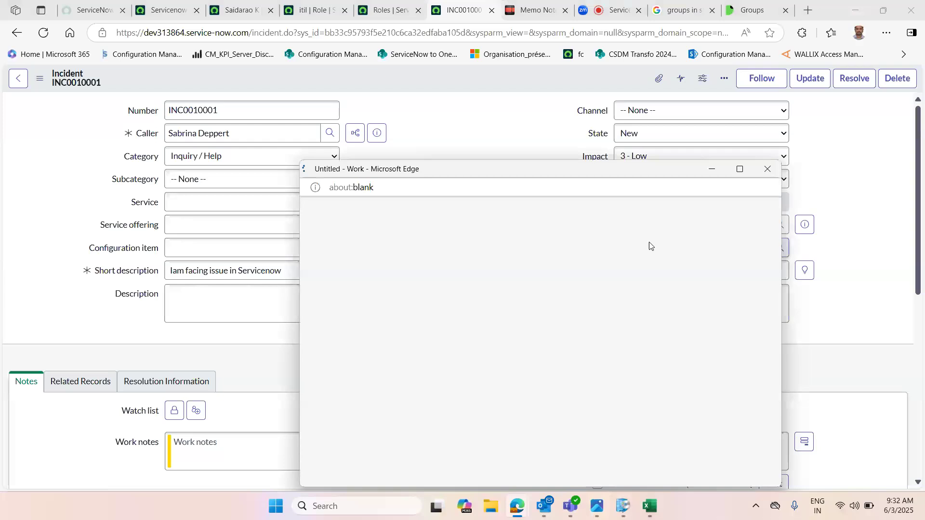
{"action": "left_click", "coordinate": [360, 313]}
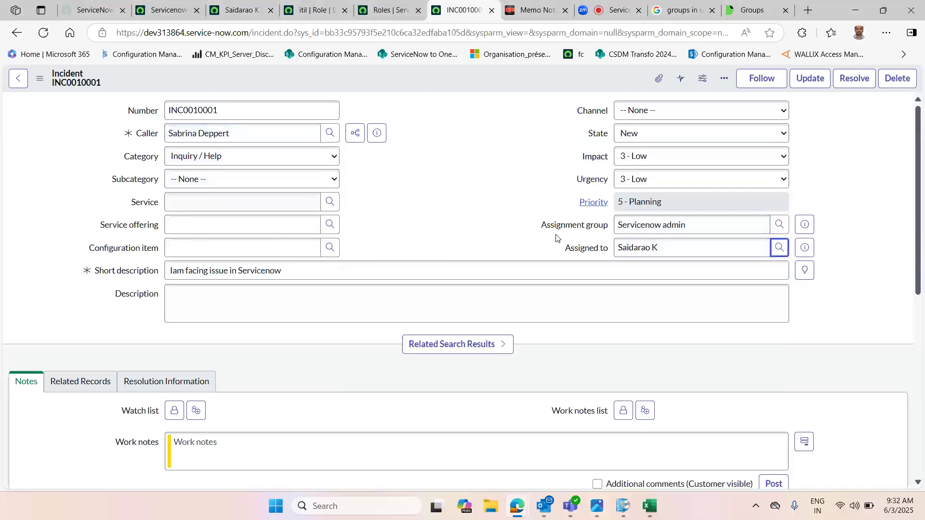
{"action": "left_click_drag", "start_coordinate": [664, 249], "coordinate": [613, 258]}
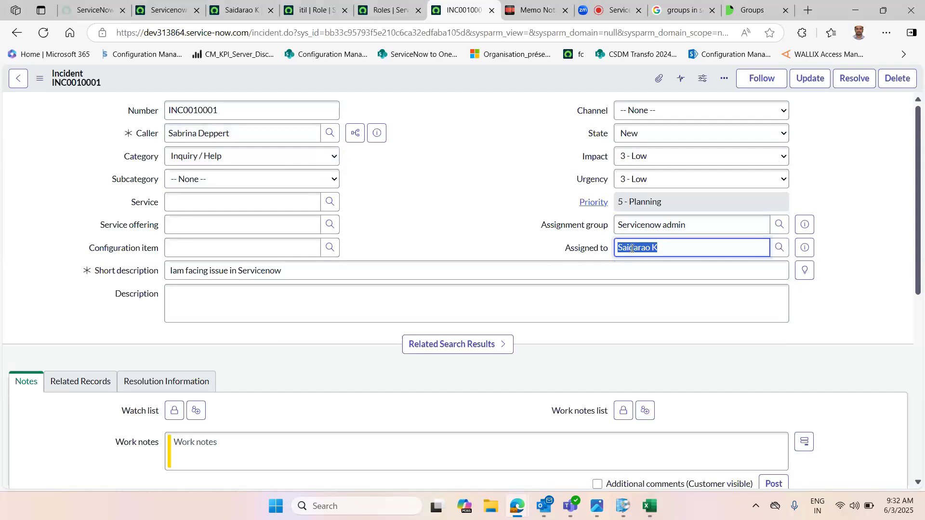
{"action": "double_click", "coordinate": [632, 248]}
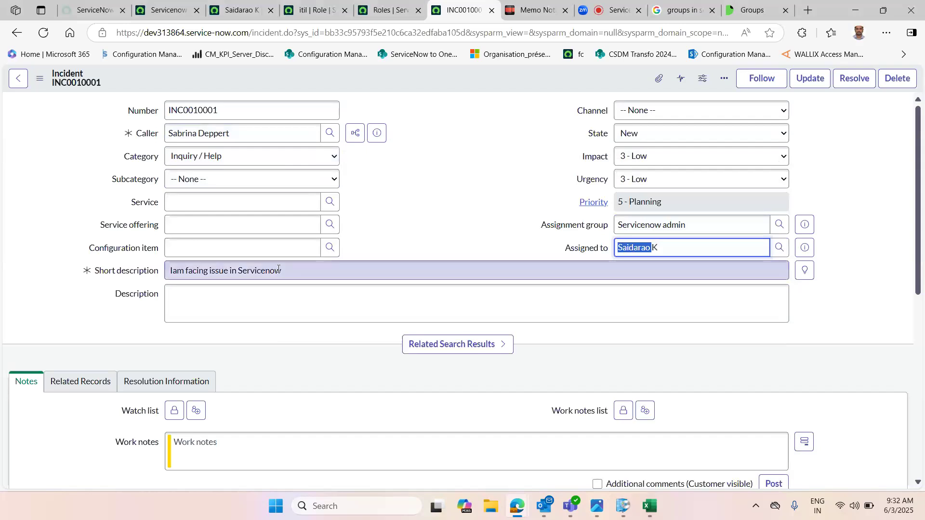
{"action": "left_click", "coordinate": [420, 211]}
{"action": "left_click_drag", "start_coordinate": [172, 131], "coordinate": [250, 139]}
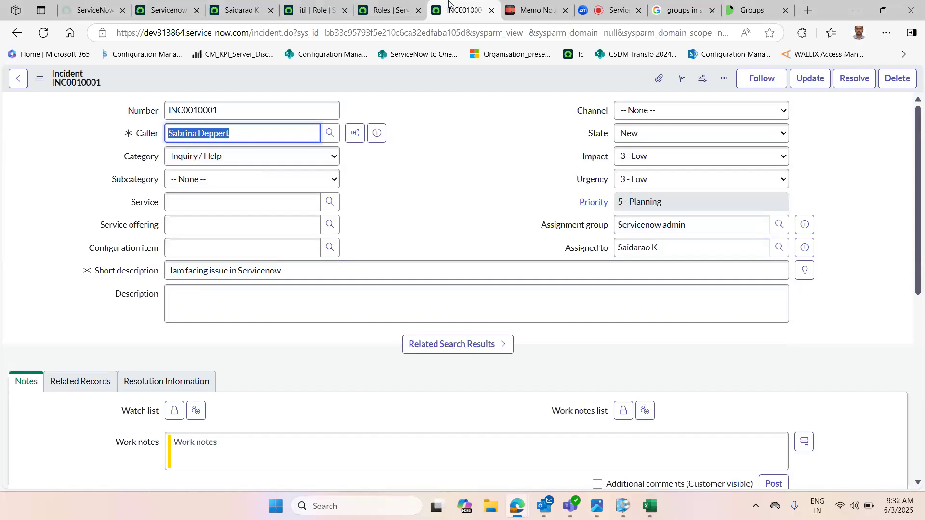
Step: Review the user administration notes on users, groups and roles in the notepad
{"action": "left_click", "coordinate": [533, 3]}
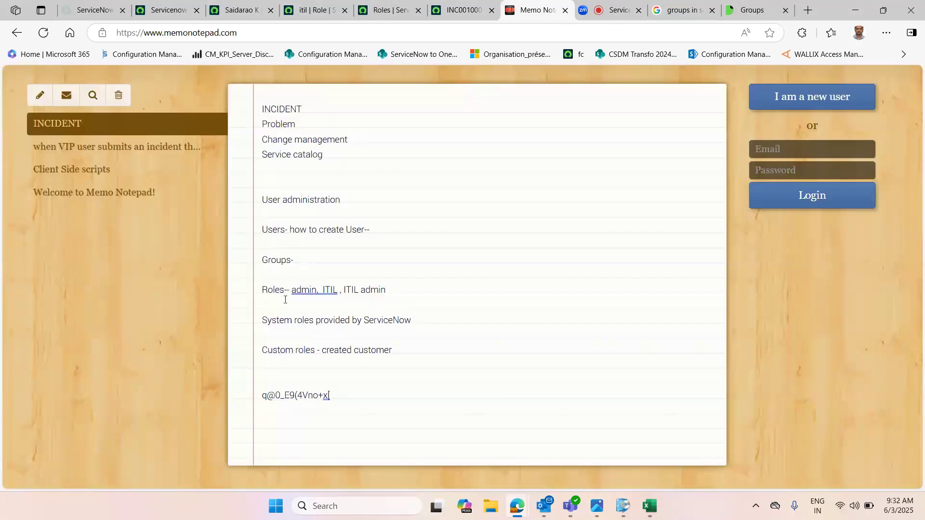
{"action": "double_click", "coordinate": [271, 292]}
{"action": "double_click", "coordinate": [273, 256]}
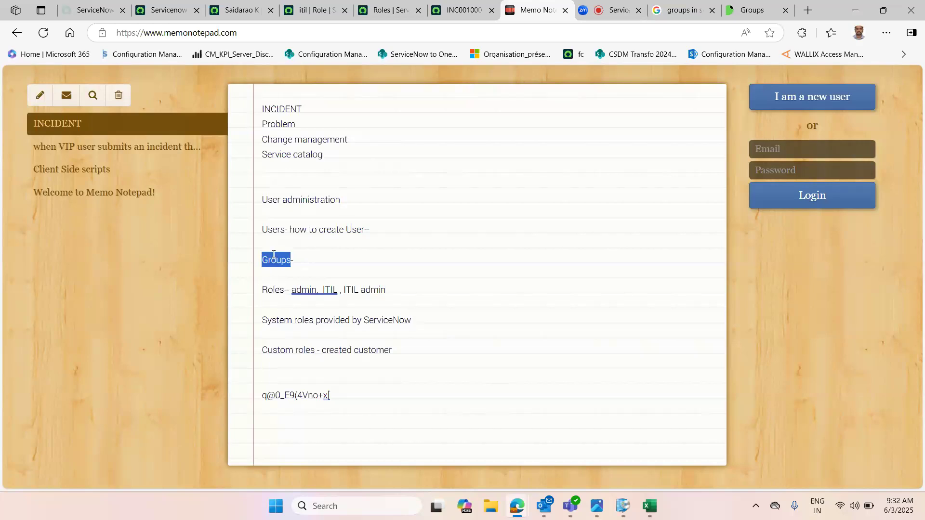
{"action": "left_click", "coordinate": [314, 260]}
{"action": "double_click", "coordinate": [275, 256]}
{"action": "double_click", "coordinate": [272, 290]}
{"action": "double_click", "coordinate": [294, 289]}
{"action": "left_click", "coordinate": [411, 303]}
{"action": "double_click", "coordinate": [270, 229]}
{"action": "double_click", "coordinate": [282, 260]}
{"action": "left_click", "coordinate": [448, 10]}
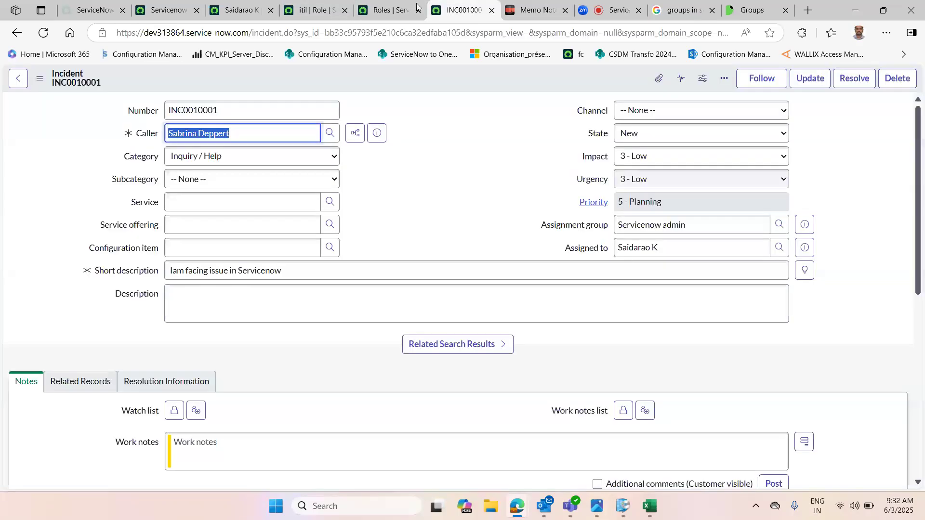
{"action": "left_click", "coordinate": [534, 10]}
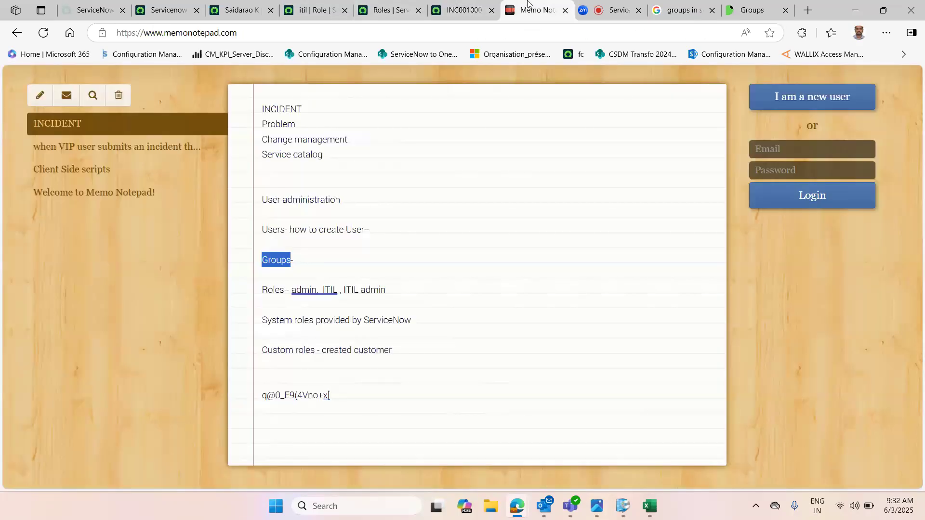
{"action": "double_click", "coordinate": [269, 289]}
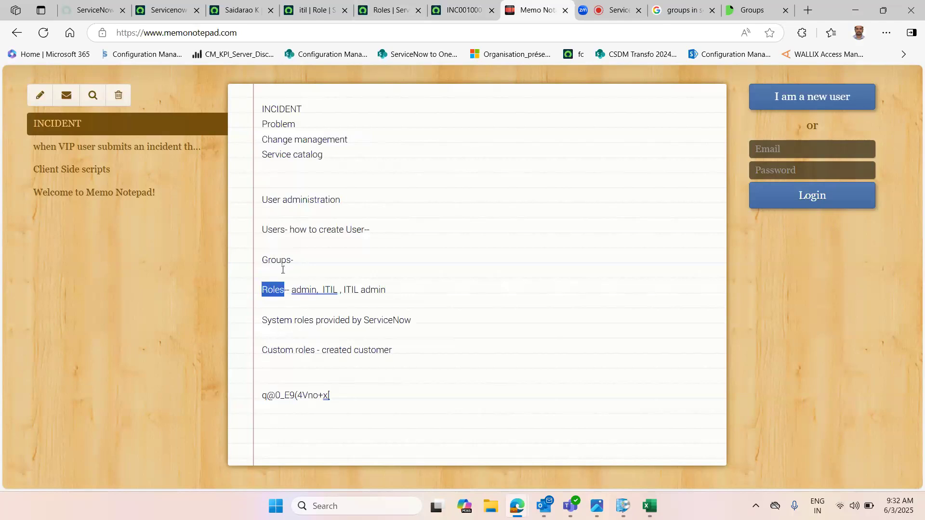
{"action": "double_click", "coordinate": [273, 261]}
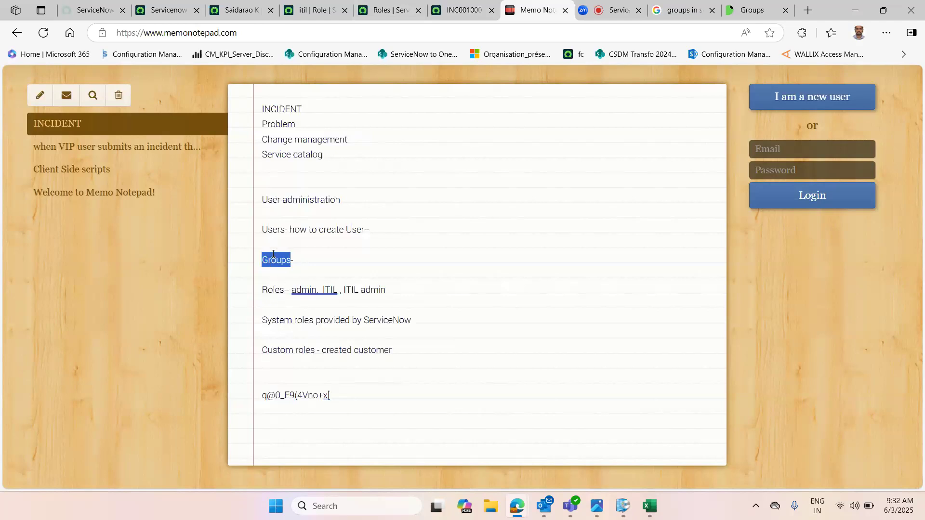
{"action": "left_click", "coordinate": [275, 261]}
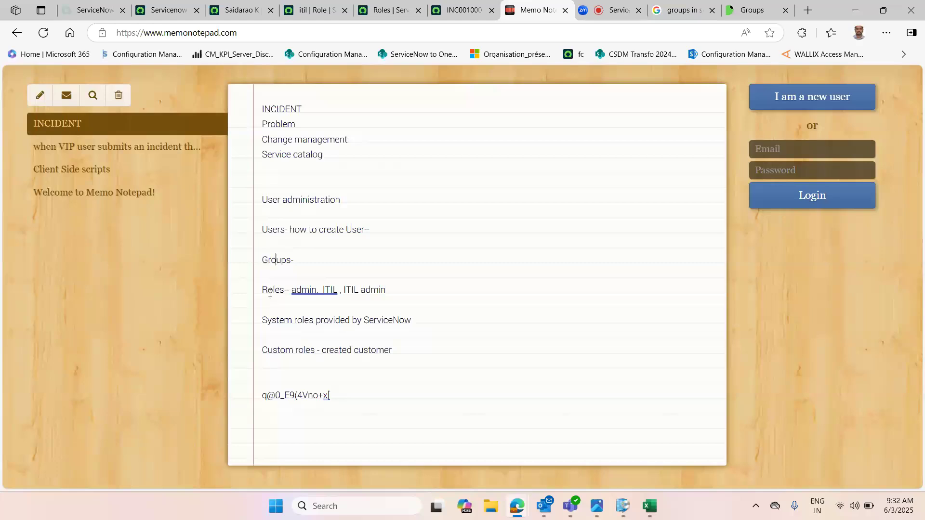
{"action": "left_click_drag", "start_coordinate": [257, 290], "coordinate": [287, 284]}
{"action": "double_click", "coordinate": [274, 261]}
{"action": "left_click", "coordinate": [312, 257]}
{"action": "double_click", "coordinate": [266, 224]}
{"action": "double_click", "coordinate": [270, 262]}
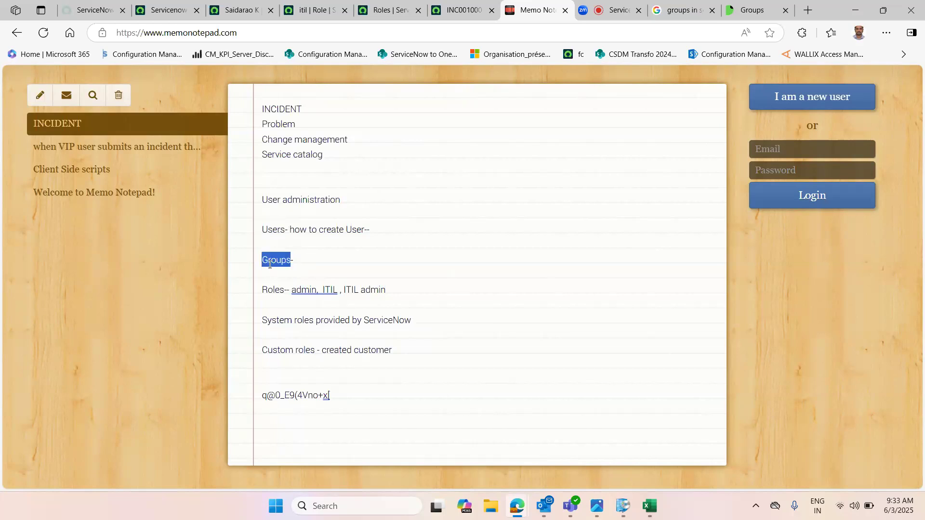
{"action": "left_click_drag", "start_coordinate": [262, 226], "coordinate": [280, 225]}
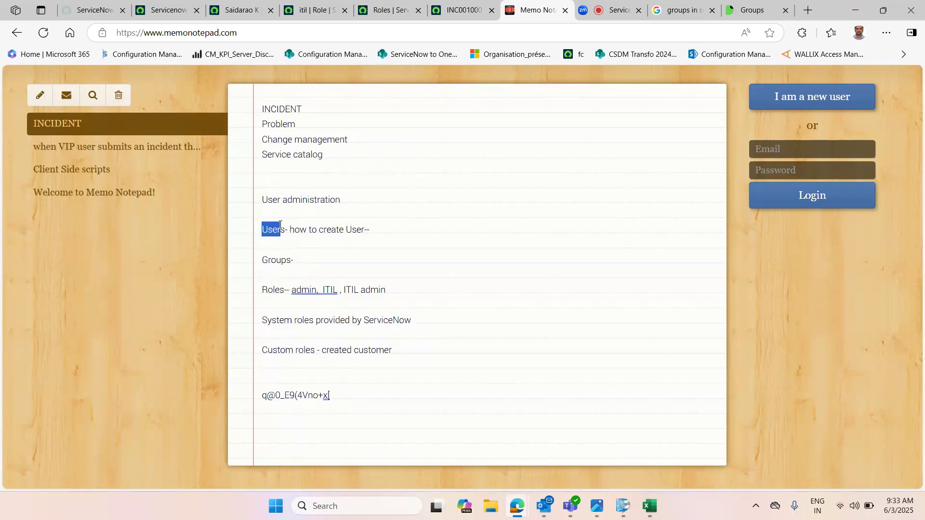
{"action": "double_click", "coordinate": [278, 260]}
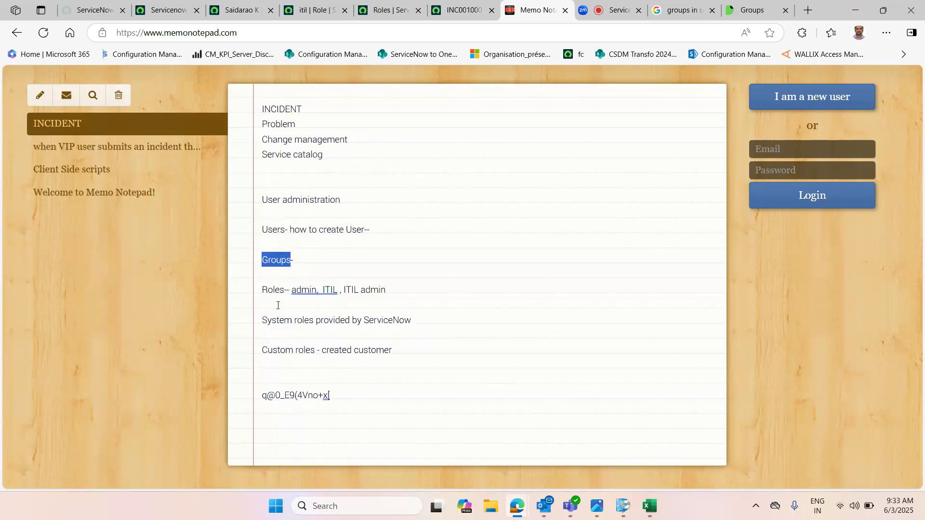
{"action": "double_click", "coordinate": [295, 291]}
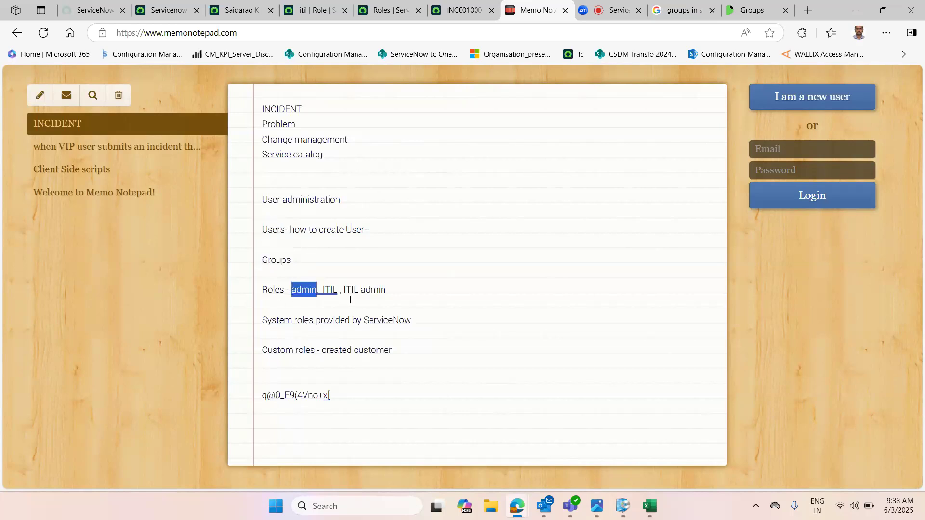
{"action": "double_click", "coordinate": [277, 259]}
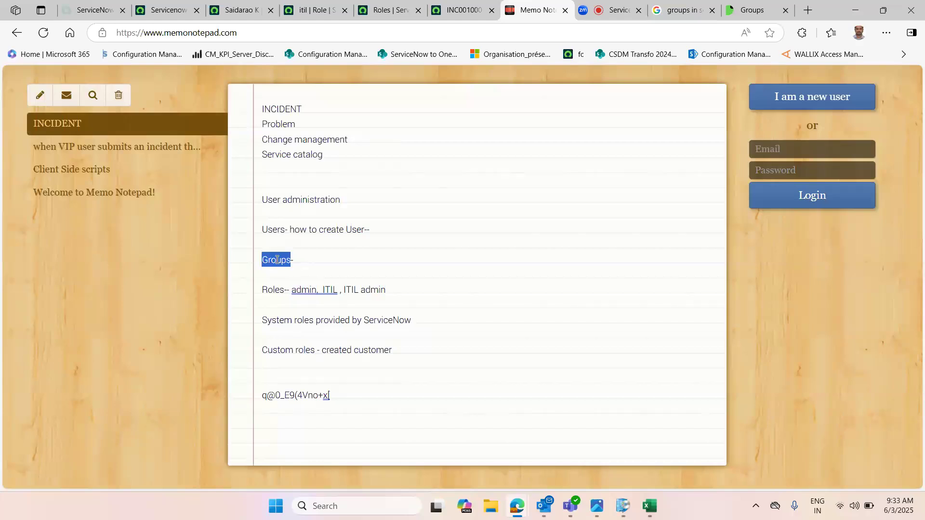
Step: Open the Servicenow admin group's other member record and review its inherited roles and groups
{"action": "left_click", "coordinate": [234, 10]}
{"action": "left_click", "coordinate": [166, 11]}
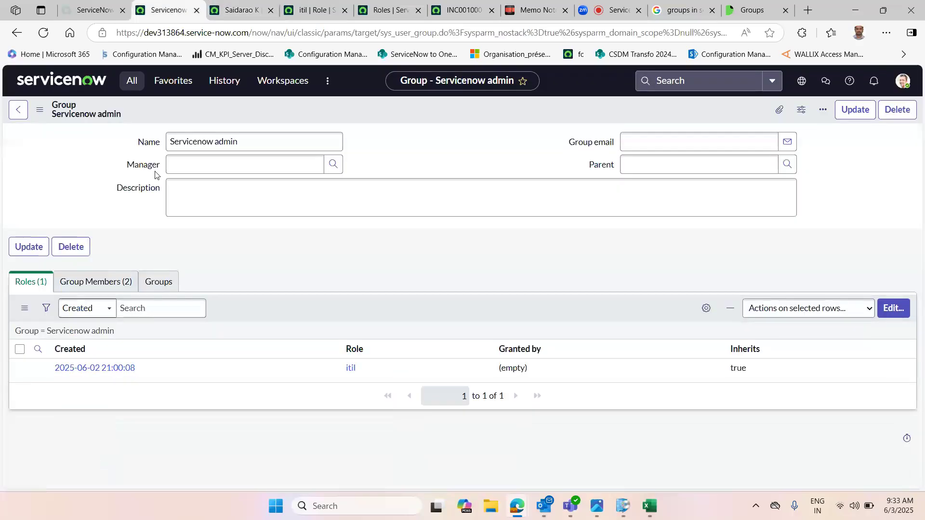
{"action": "left_click", "coordinate": [112, 285]}
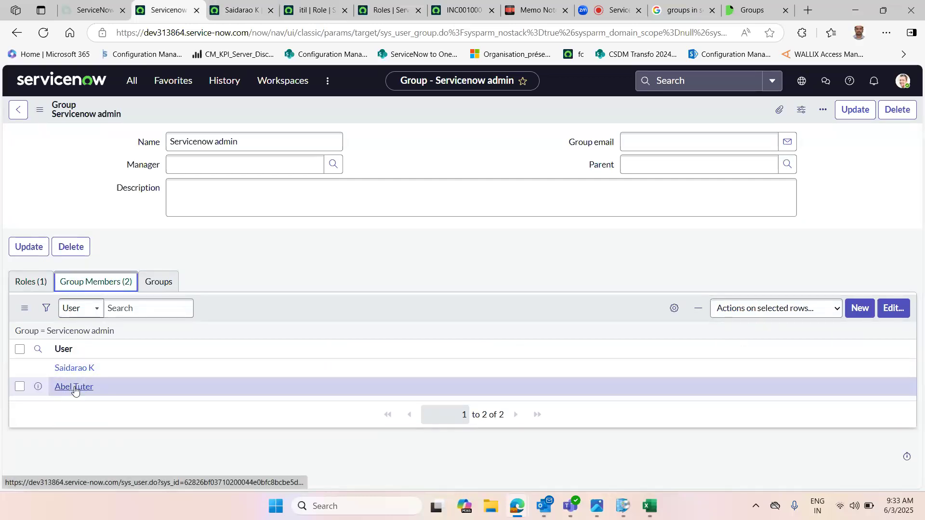
{"action": "left_click", "coordinate": [74, 389], "text": "ctrl"}
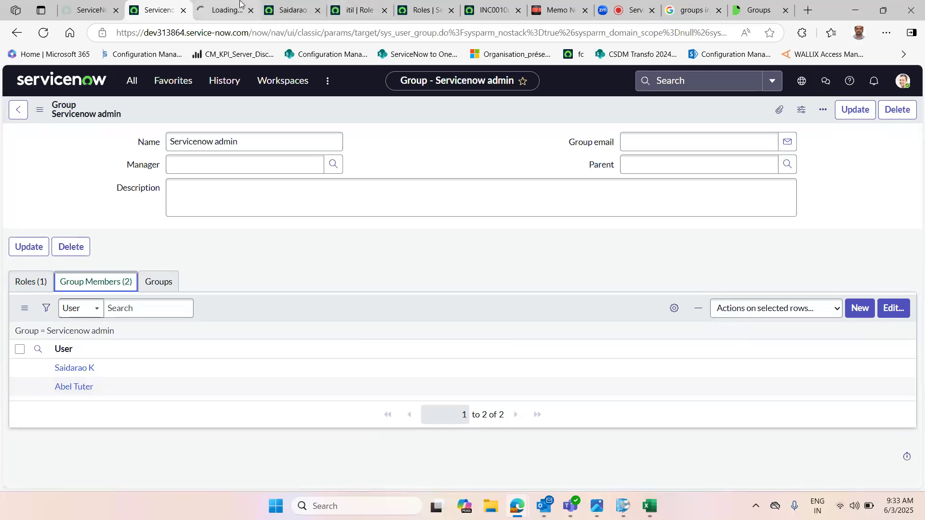
{"action": "left_click", "coordinate": [225, 5]}
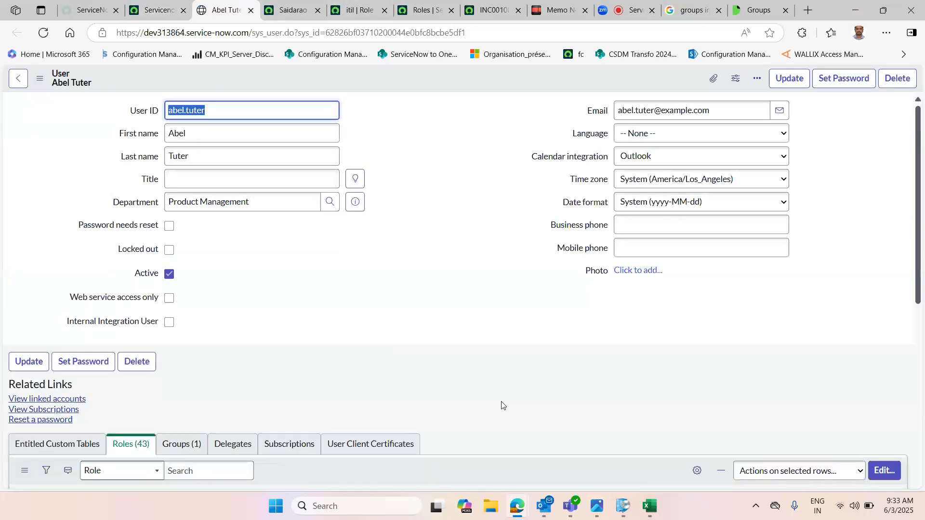
{"action": "scroll", "coordinate": [34, 284], "scroll_direction": "down", "scroll_amount": 5}
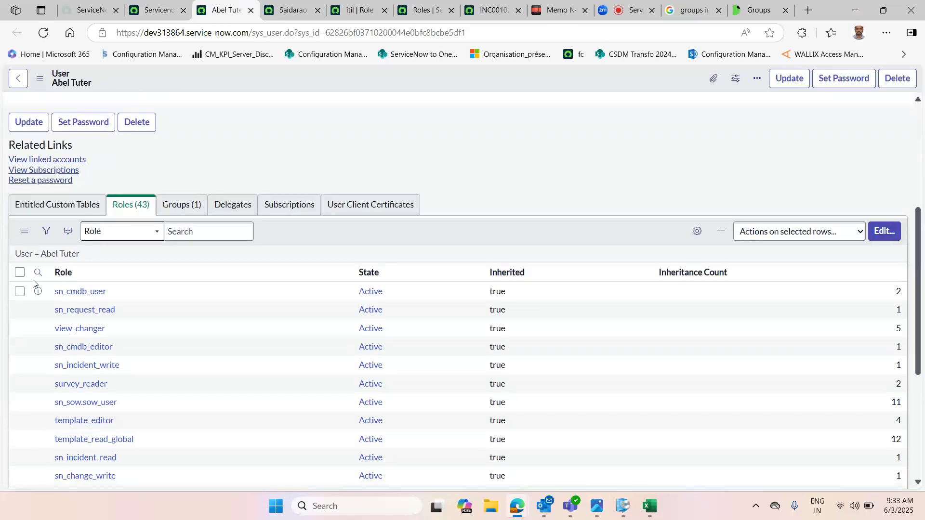
{"action": "left_click", "coordinate": [183, 210]}
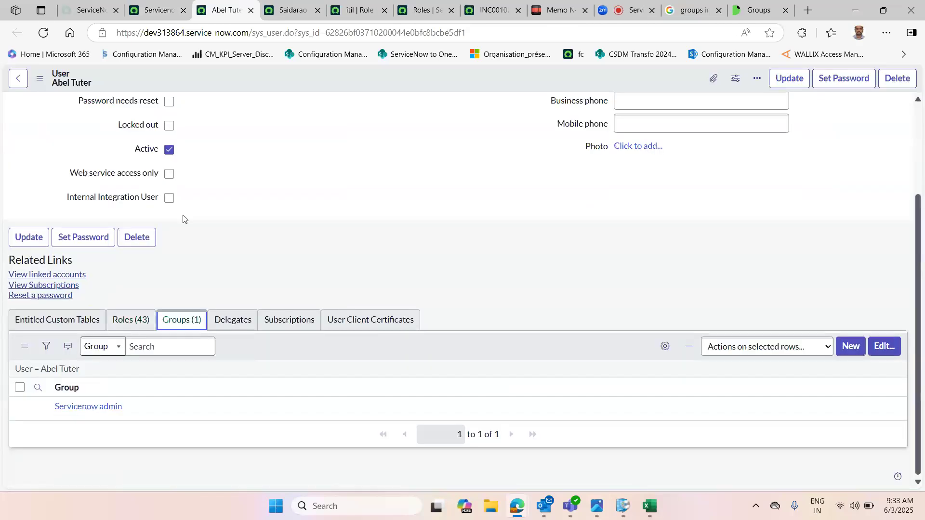
Step: Remove that member from the Servicenow admin group, save, and refresh the members list
{"action": "left_click", "coordinate": [93, 410]}
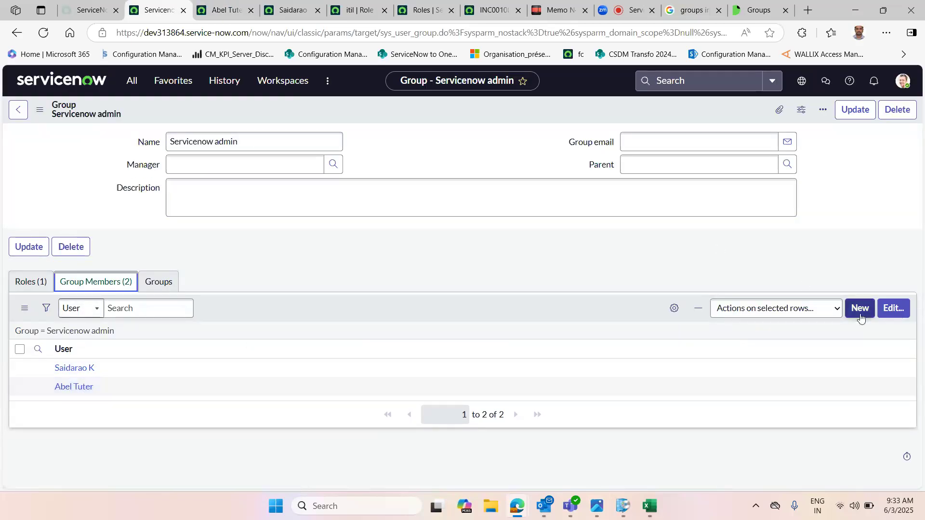
{"action": "left_click", "coordinate": [892, 315]}
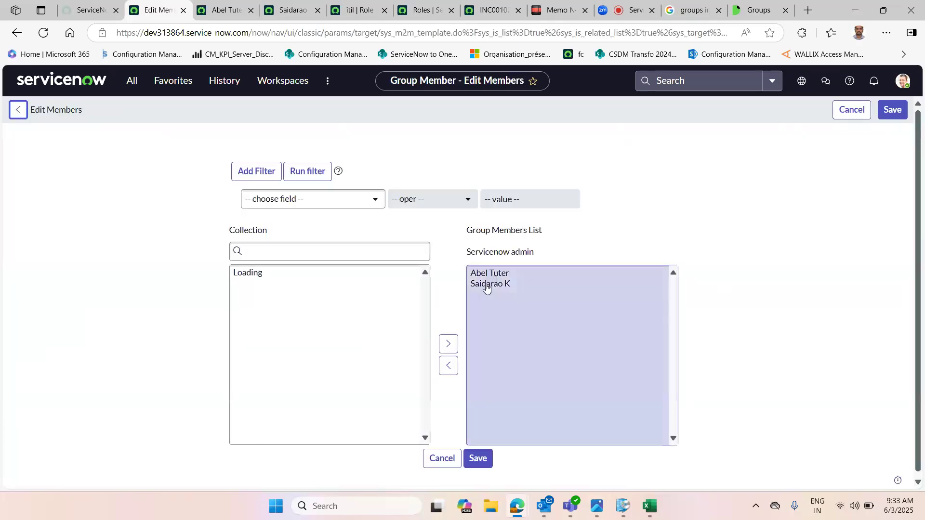
{"action": "left_click", "coordinate": [495, 275]}
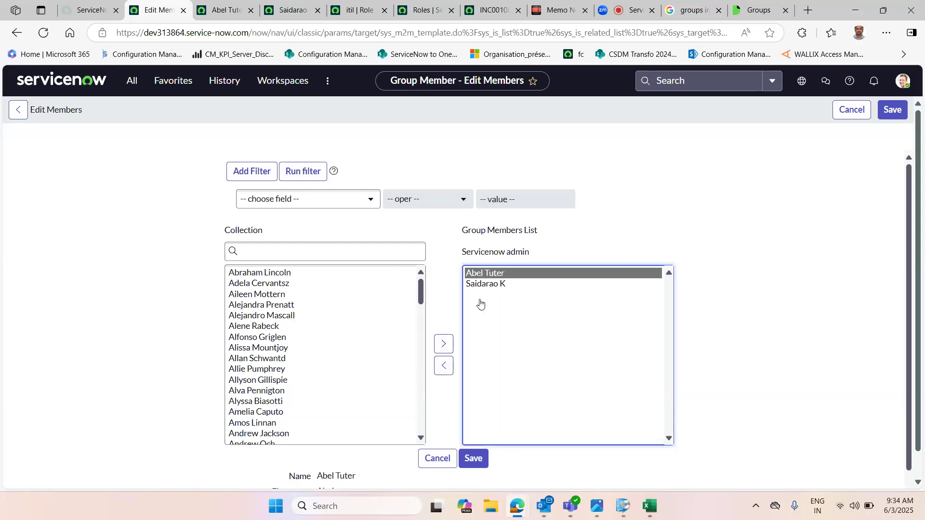
{"action": "left_click", "coordinate": [443, 367]}
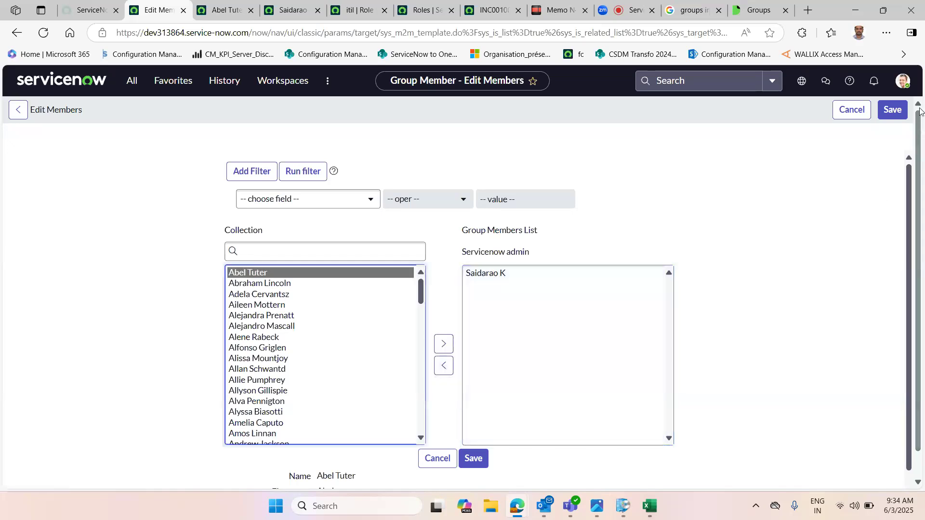
{"action": "left_click", "coordinate": [899, 113]}
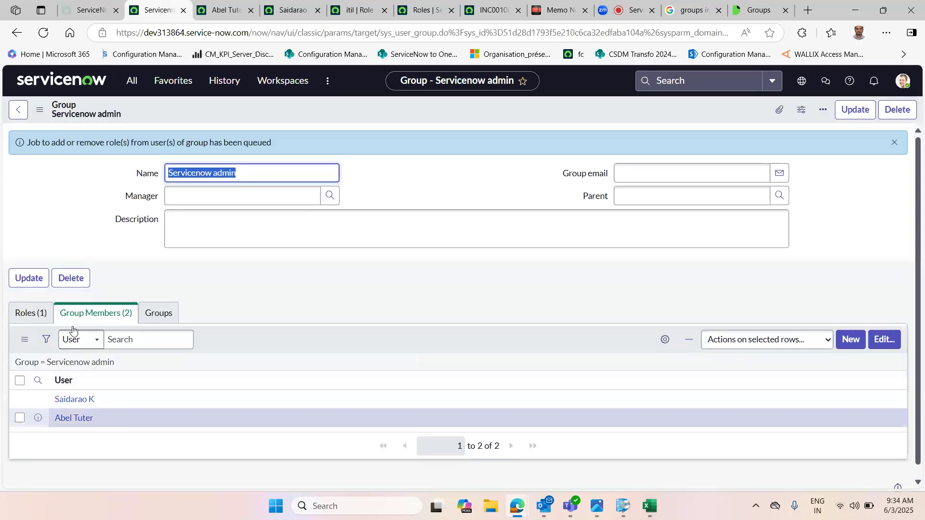
{"action": "left_click", "coordinate": [25, 339]}
{"action": "left_click", "coordinate": [48, 357]}
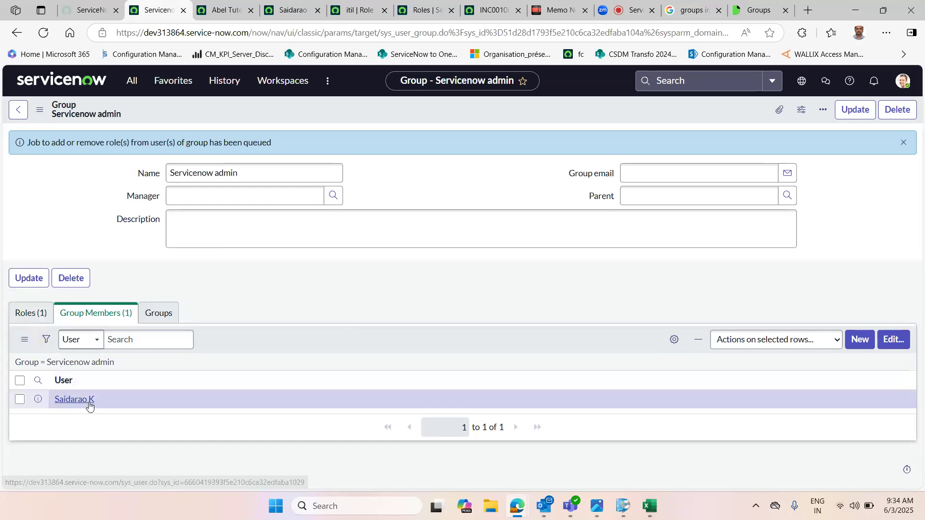
Step: Reload the removed member's user record and review its roles and groups
{"action": "key", "text": "ctrl+Tab"}
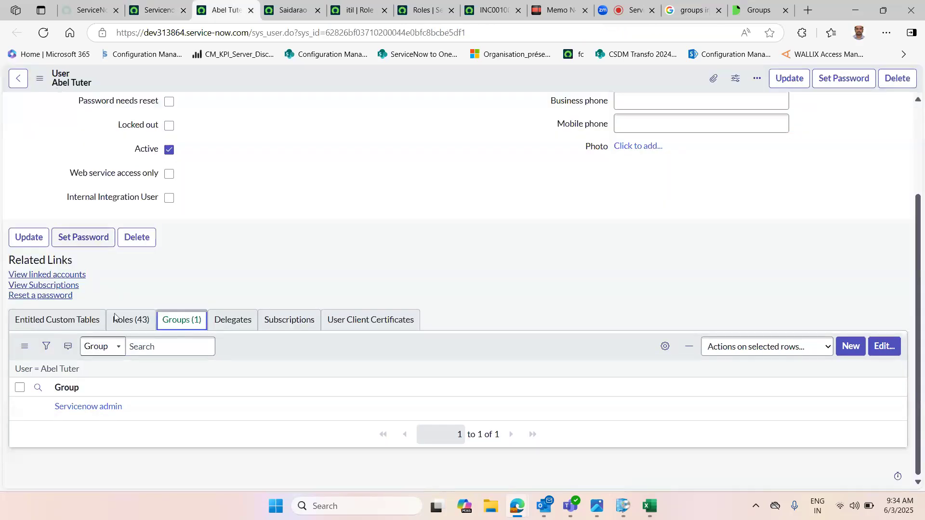
{"action": "left_click", "coordinate": [137, 321]}
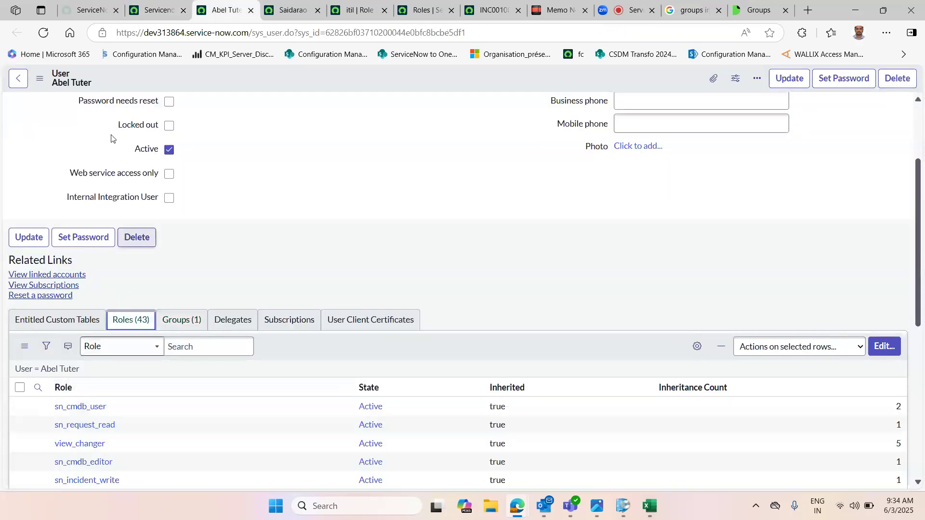
{"action": "left_click", "coordinate": [44, 81]}
{"action": "left_click", "coordinate": [113, 263]}
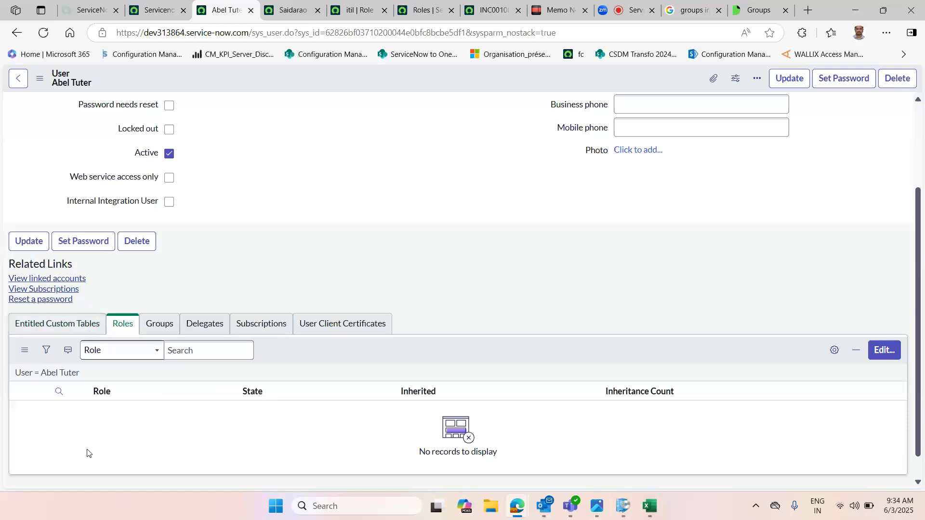
{"action": "left_click", "coordinate": [151, 331]}
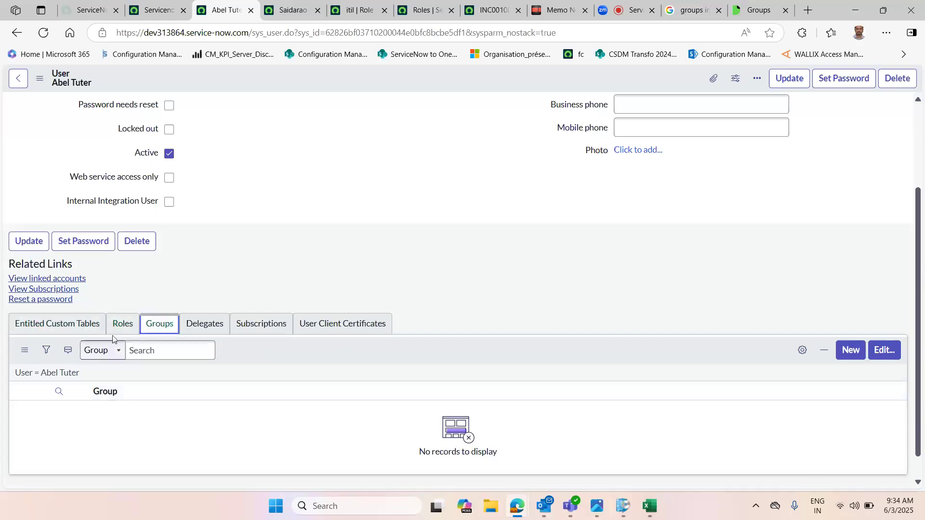
Step: Check the removed member's roles, then delete the password line from the user administration notes
{"action": "left_click", "coordinate": [123, 324]}
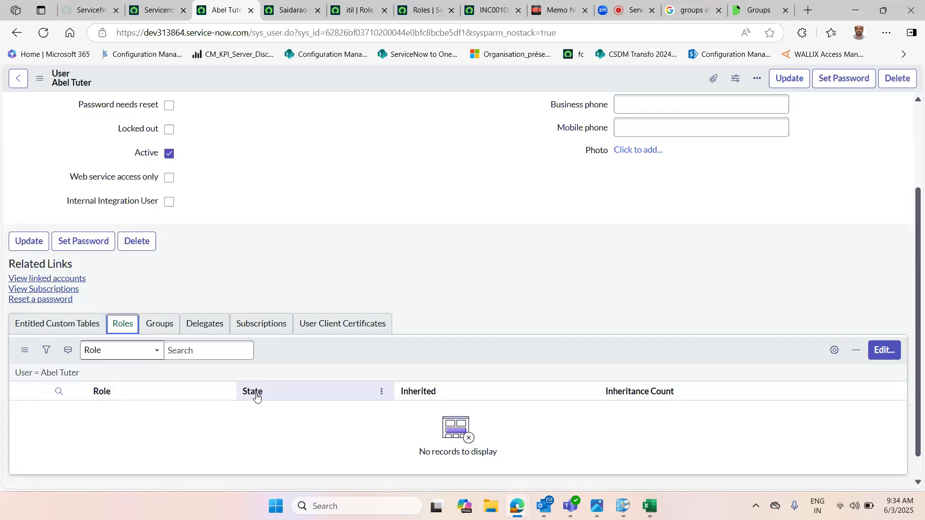
{"action": "left_click", "coordinate": [558, 9]}
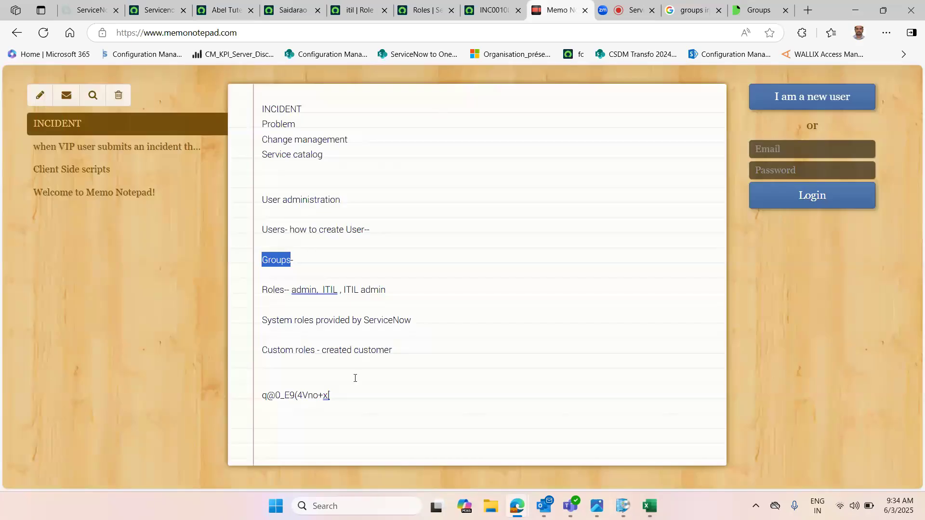
{"action": "left_click_drag", "start_coordinate": [351, 396], "coordinate": [263, 388]}
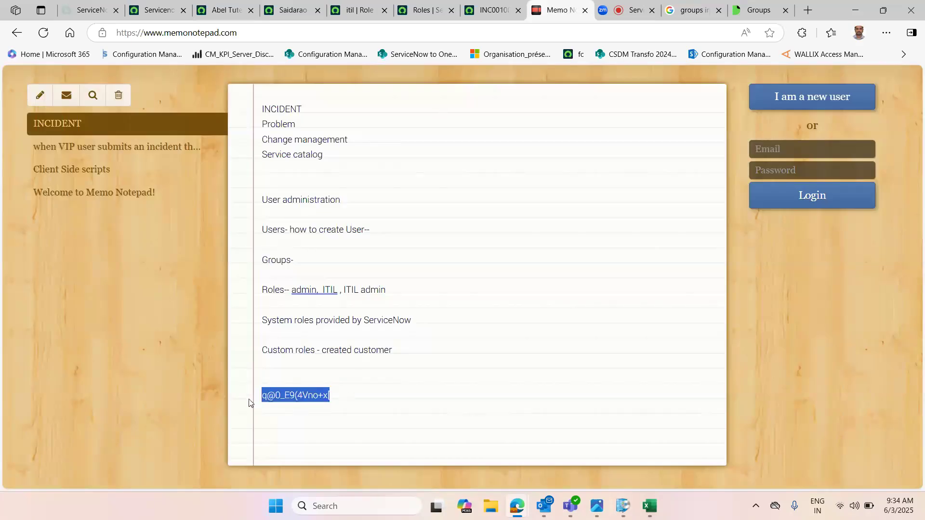
{"action": "key", "text": "Delete"}
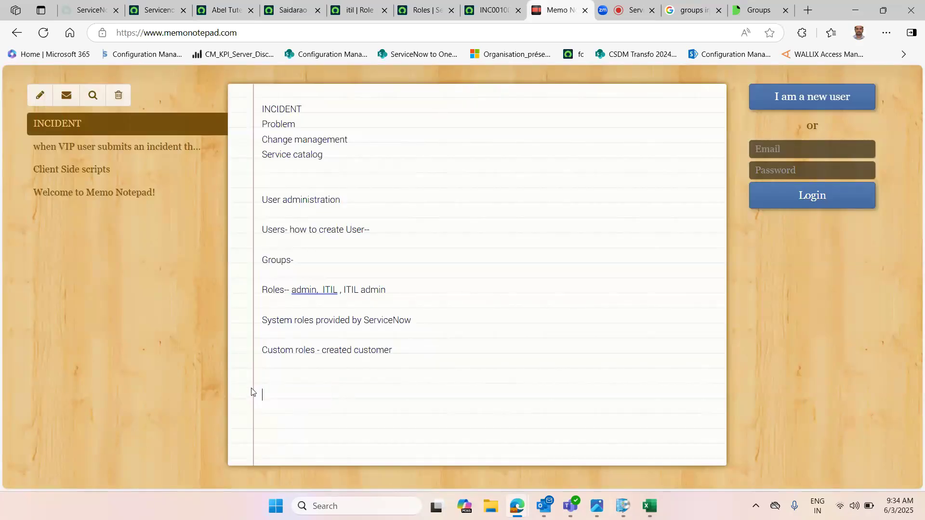
Step: Compare the Servicenow admin group's roles with the ITIL role listed in the notes
{"action": "left_click", "coordinate": [154, 10]}
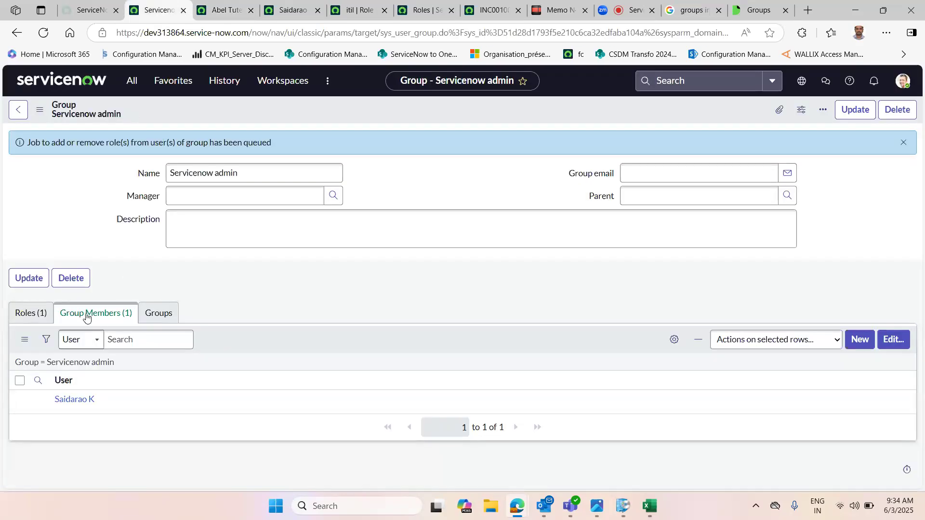
{"action": "left_click", "coordinate": [33, 313]}
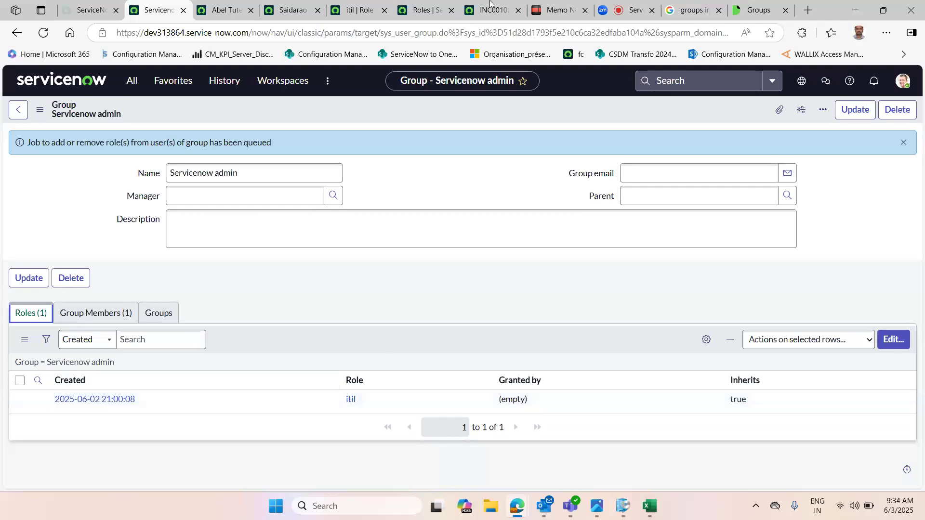
{"action": "left_click", "coordinate": [578, 4]}
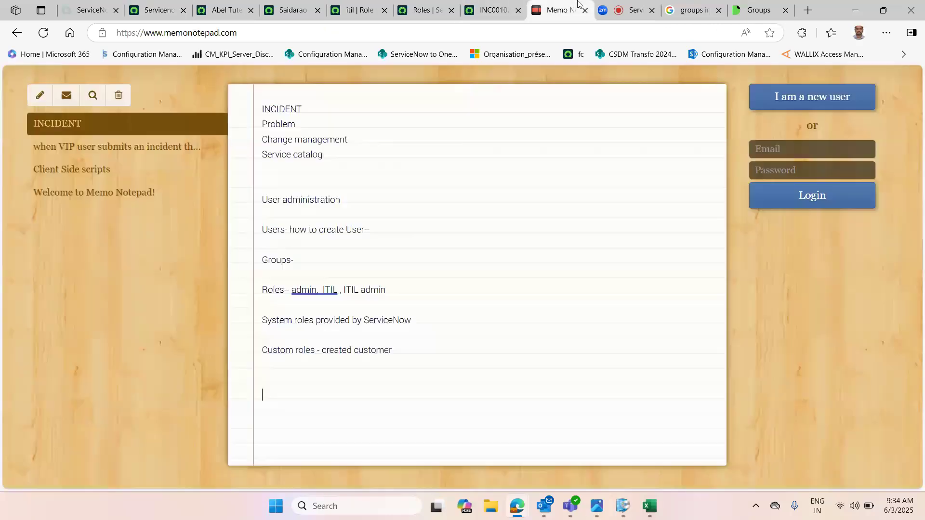
{"action": "double_click", "coordinate": [330, 290]}
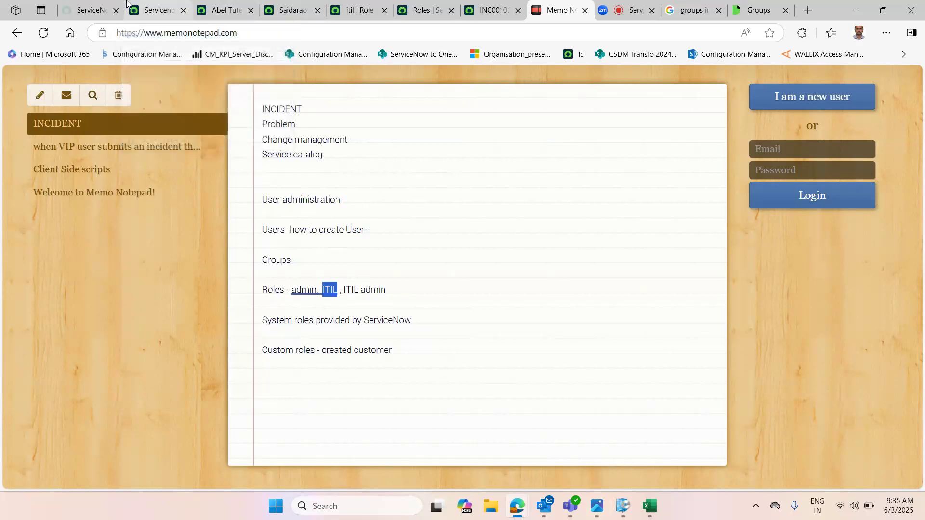
{"action": "left_click", "coordinate": [147, 5]}
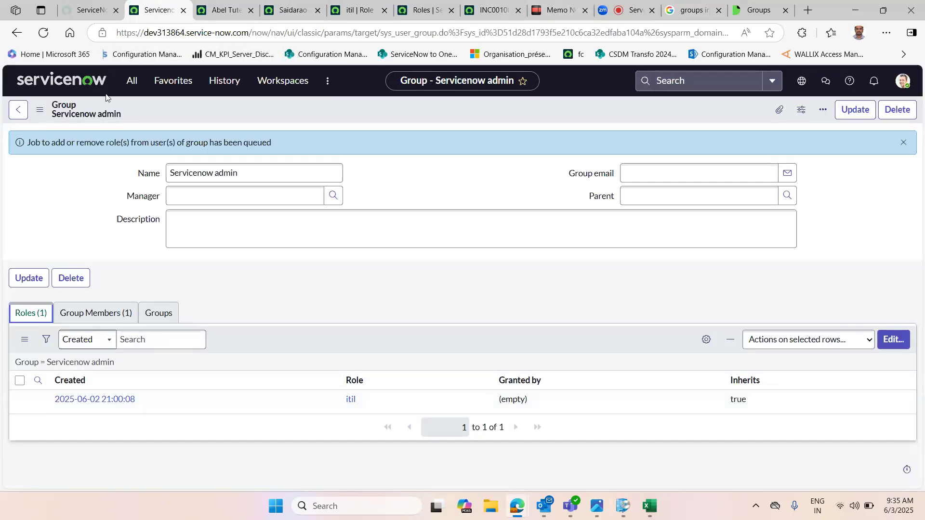
Step: Filter the application navigator for user ad and add the User Administration module to favorites
{"action": "left_click", "coordinate": [131, 80]}
{"action": "double_click", "coordinate": [128, 114]}
{"action": "type", "text": "user"}
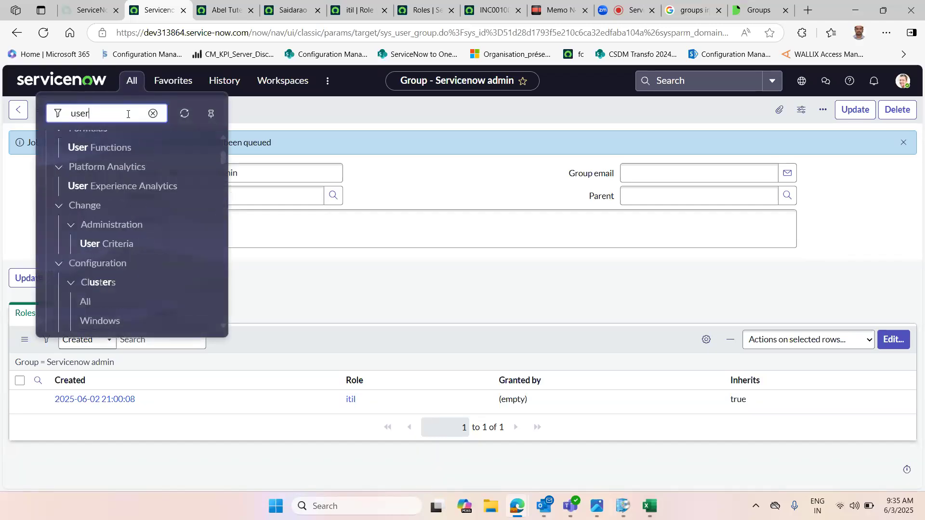
{"action": "type", "text": " ad"}
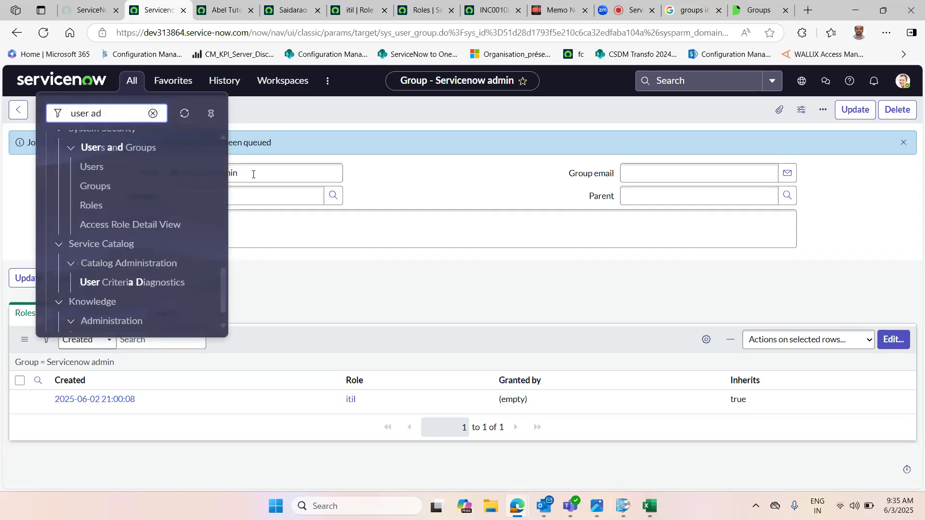
{"action": "left_click_drag", "start_coordinate": [218, 298], "coordinate": [223, 163]}
{"action": "left_click", "coordinate": [230, 222]}
{"action": "left_click", "coordinate": [131, 81]}
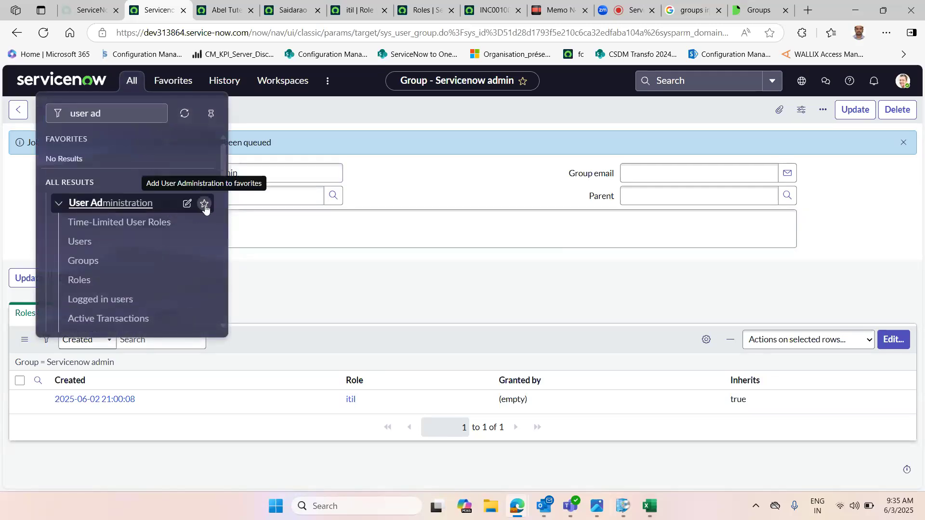
{"action": "left_click", "coordinate": [205, 206]}
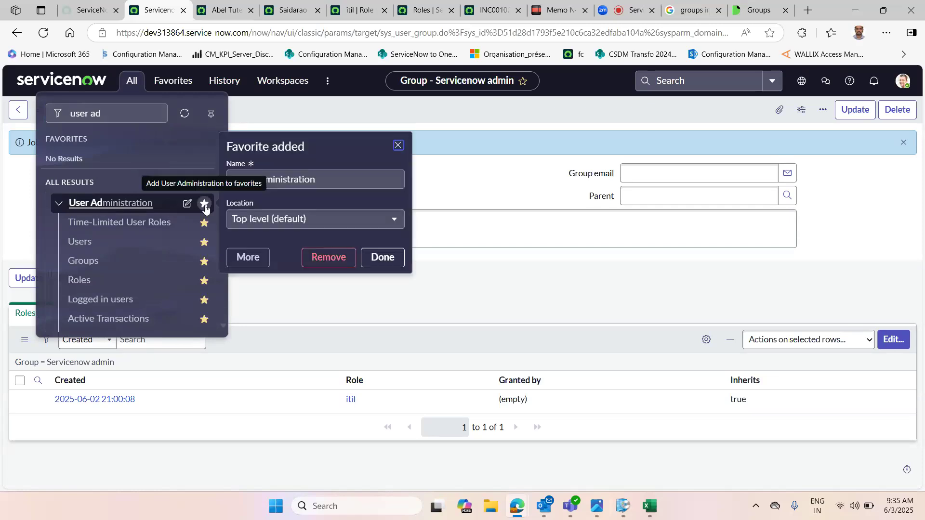
{"action": "left_click", "coordinate": [379, 260]}
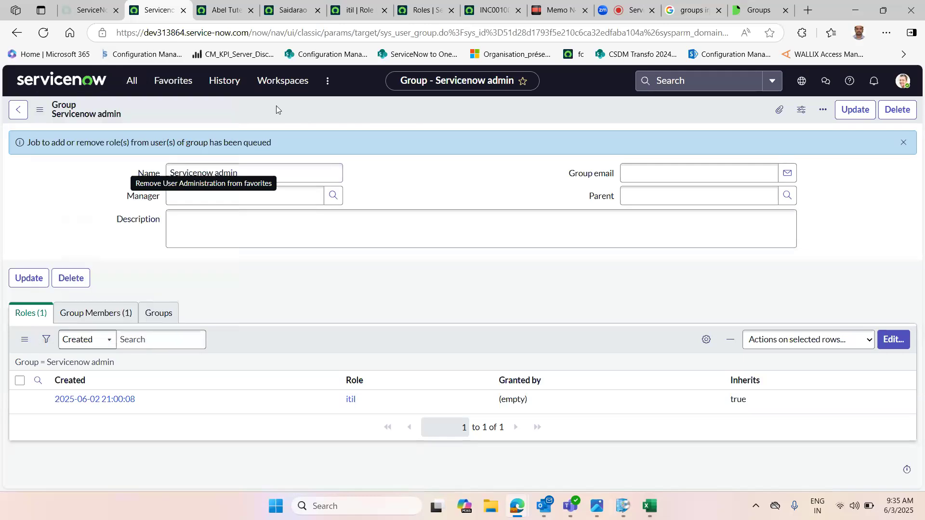
Step: Open the Time-Limited User Roles list from the User Administration favorite
{"action": "left_click", "coordinate": [171, 86]}
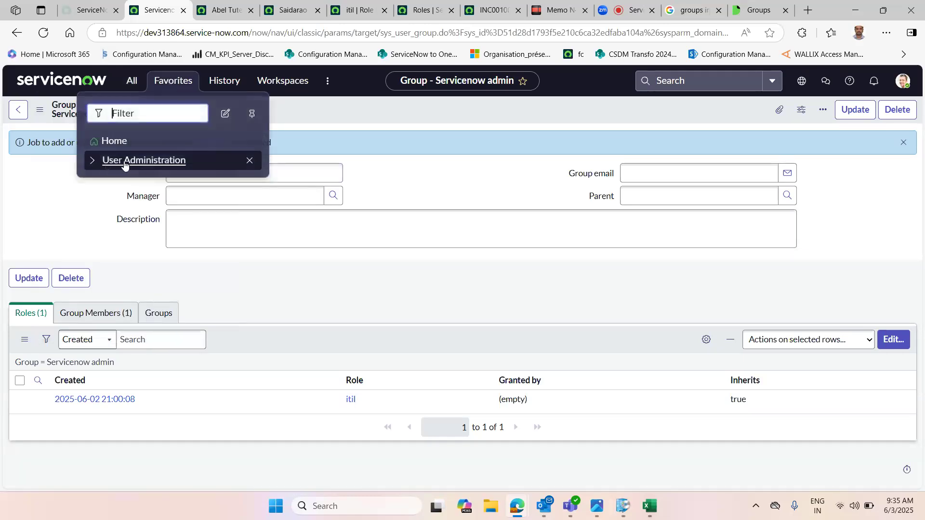
{"action": "left_click", "coordinate": [93, 165]}
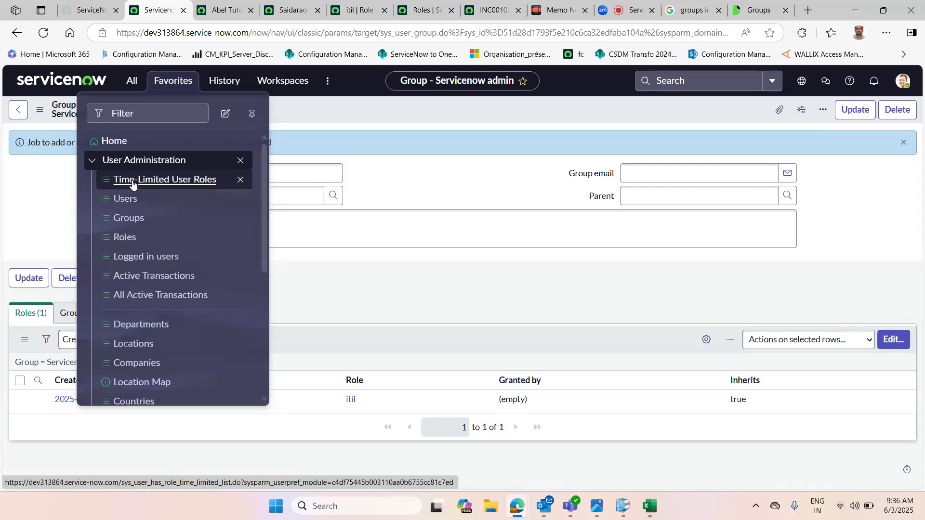
{"action": "left_click", "coordinate": [163, 185]}
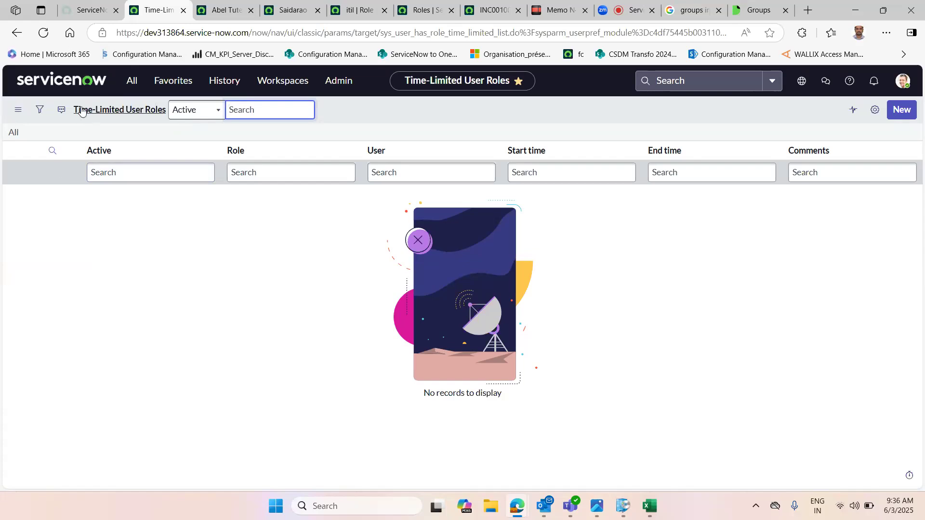
Step: Begin a new time-limited user role and pick 3 June 2025 as its start time
{"action": "left_click", "coordinate": [905, 114]}
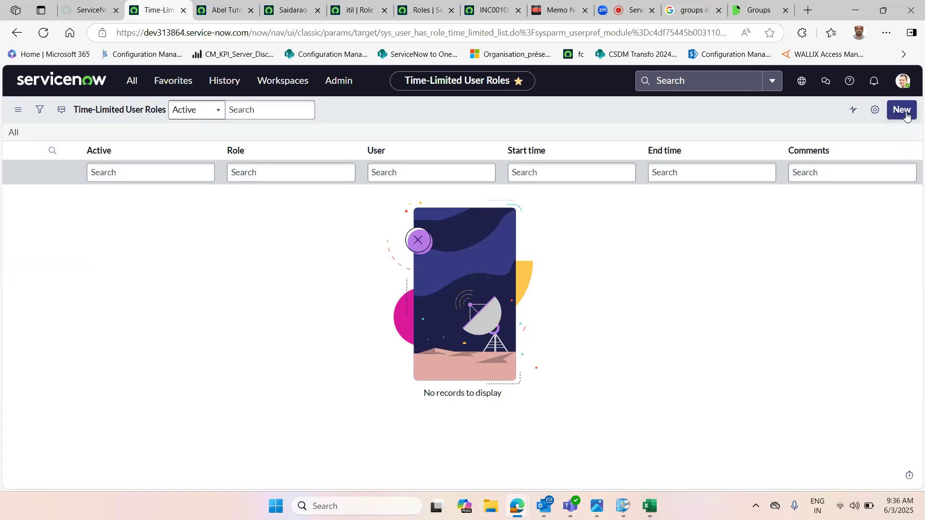
{"action": "left_click", "coordinate": [309, 165]}
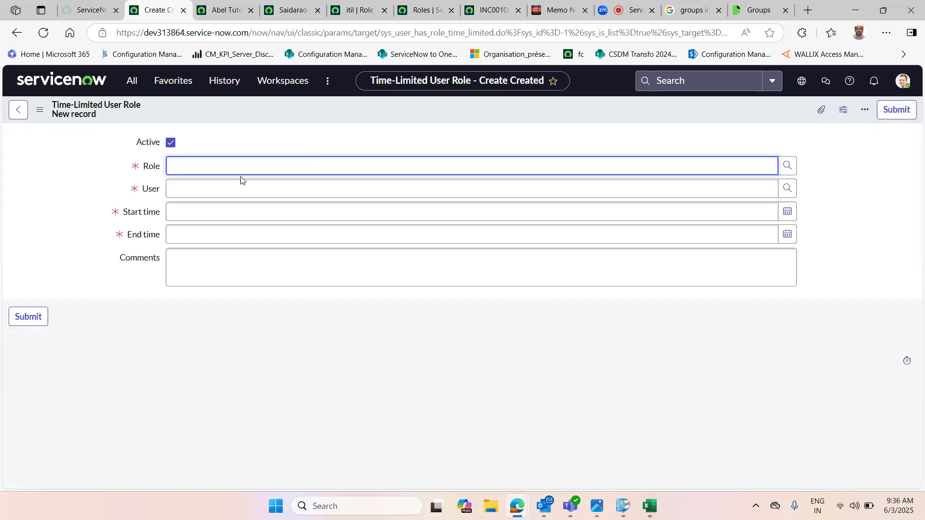
{"action": "left_click", "coordinate": [227, 188]}
{"action": "left_click", "coordinate": [217, 210]}
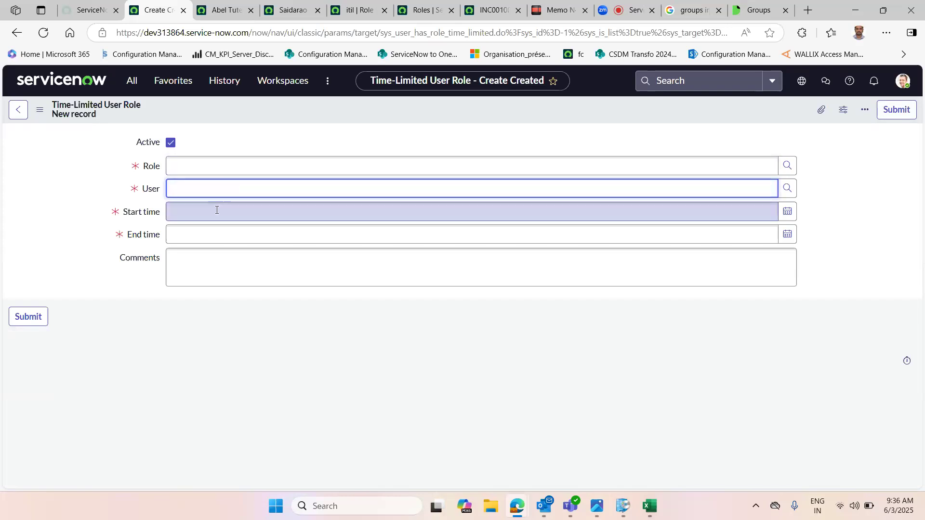
{"action": "left_click", "coordinate": [210, 234]}
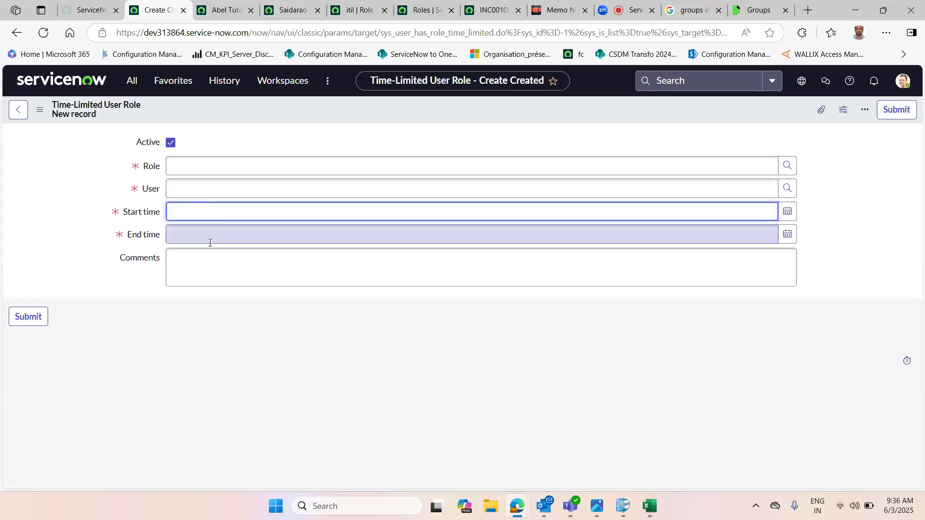
{"action": "left_click", "coordinate": [196, 263]}
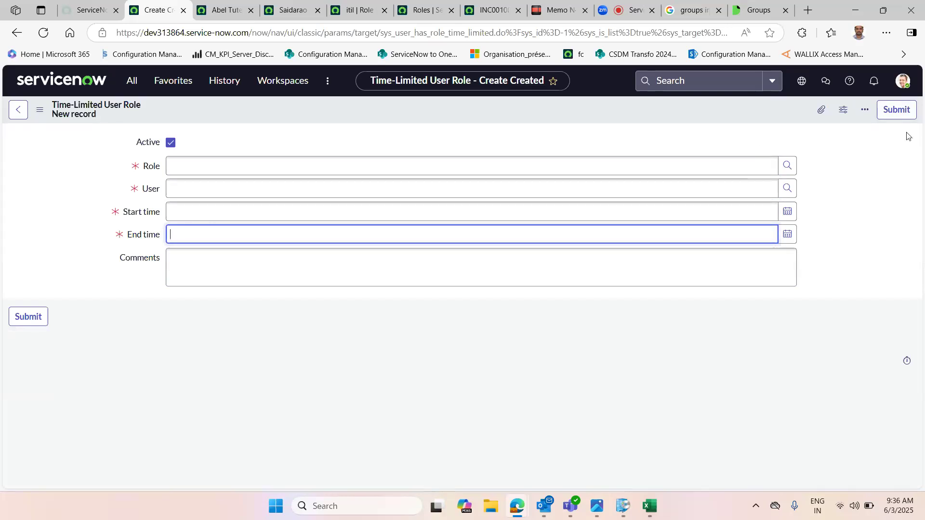
{"action": "left_click", "coordinate": [184, 170]}
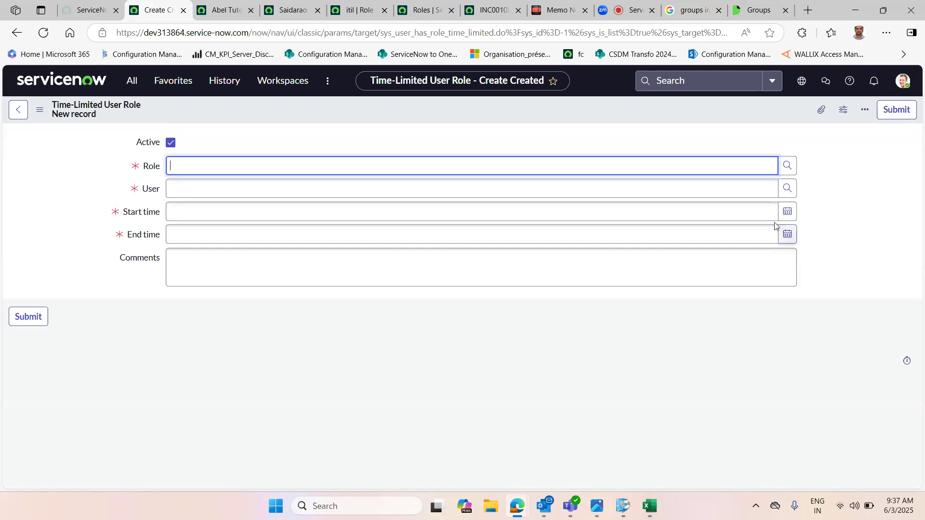
{"action": "left_click", "coordinate": [786, 213]}
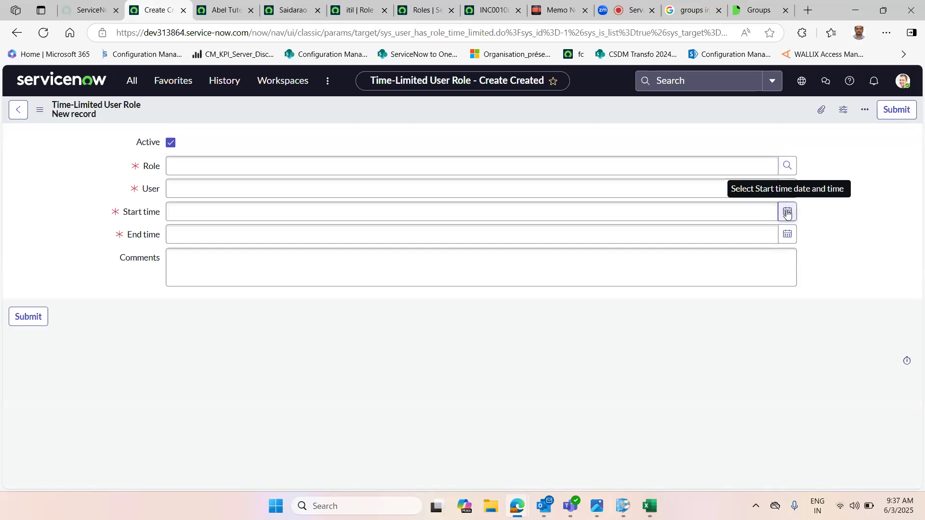
{"action": "left_click", "coordinate": [786, 213]}
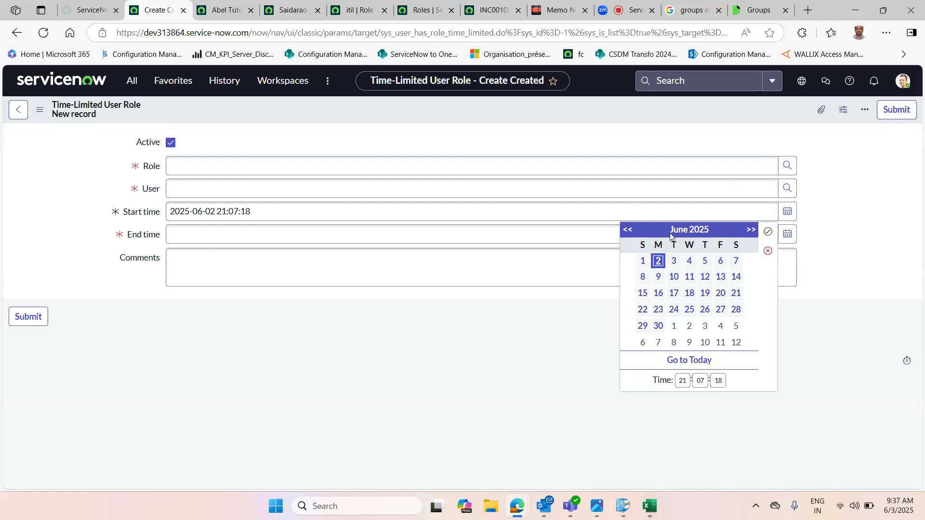
{"action": "left_click", "coordinate": [674, 261]}
{"action": "left_click", "coordinate": [682, 380]}
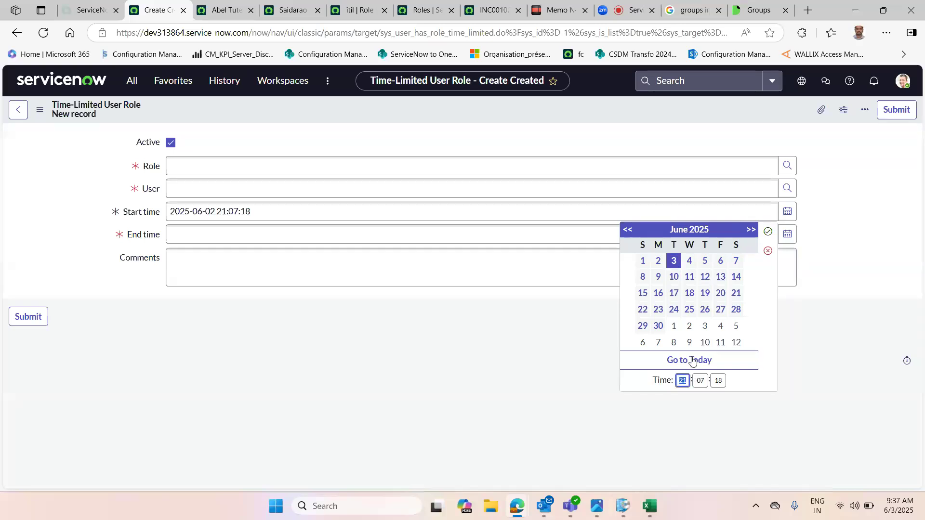
{"action": "key", "text": "Return"}
{"action": "left_click", "coordinate": [243, 236]}
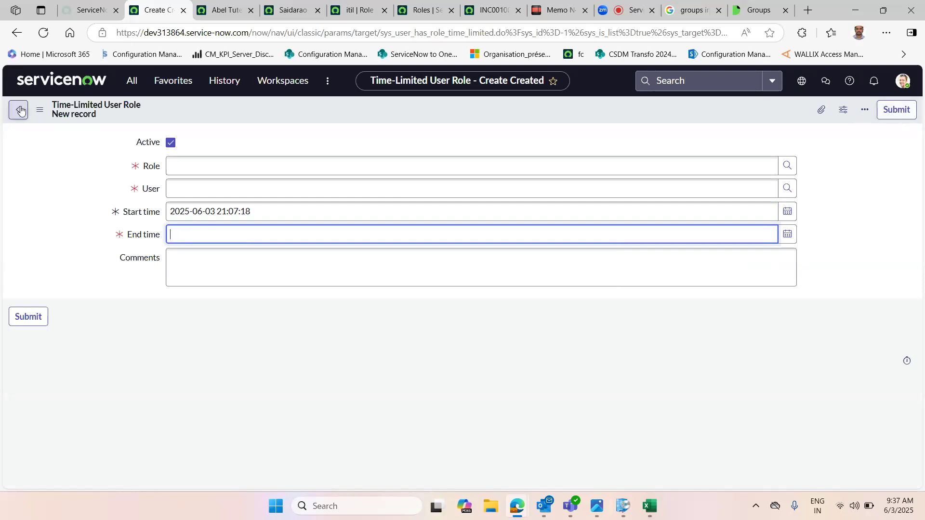
Step: Open the Logged in users list from favorites and inspect its user entries
{"action": "left_click", "coordinate": [174, 79]}
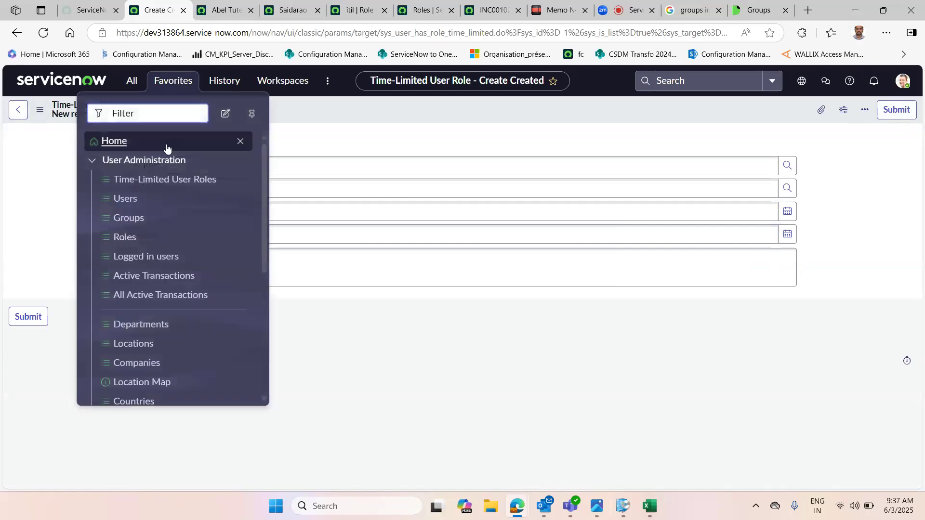
{"action": "left_click", "coordinate": [135, 259]}
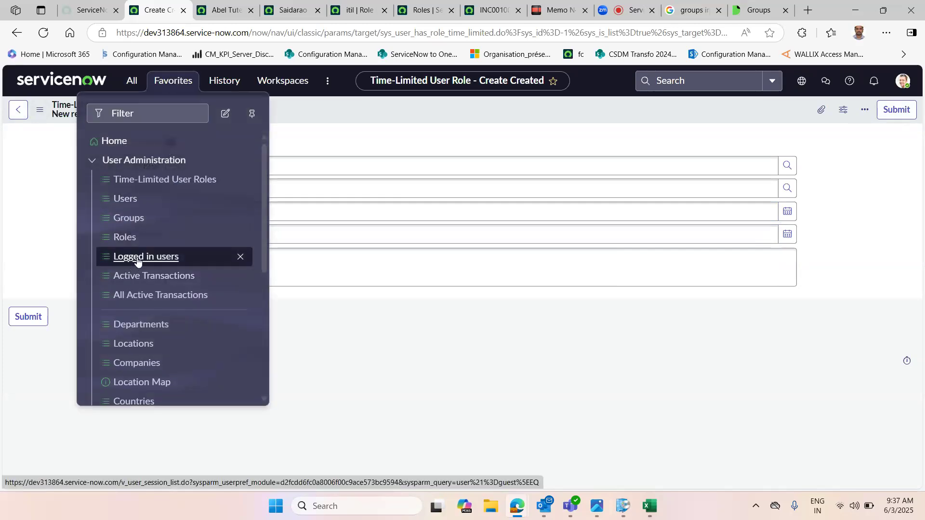
{"action": "left_click", "coordinate": [552, 328]}
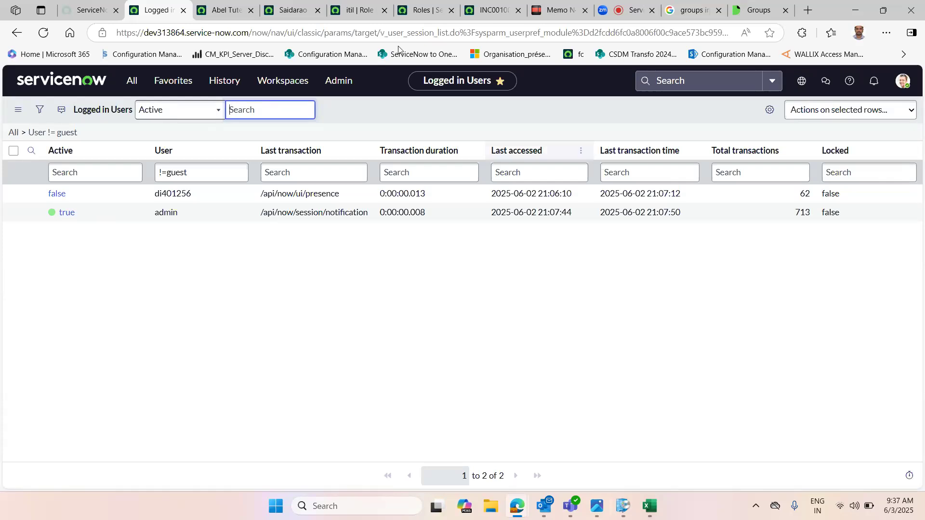
{"action": "double_click", "coordinate": [156, 217]}
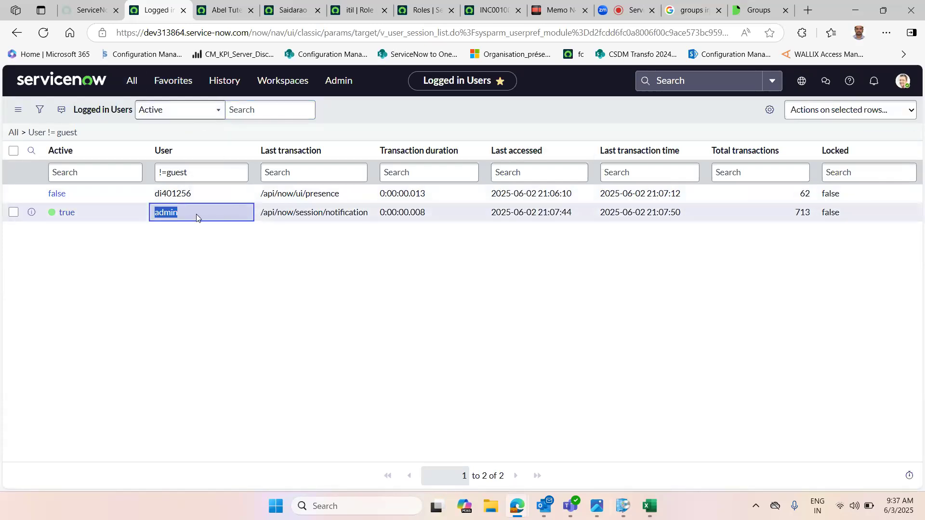
{"action": "key", "text": "Escape"}
{"action": "double_click", "coordinate": [157, 195]}
Step: Check which user is signed in within the private browser window, then return to the logged-in users list
{"action": "mouse_move", "coordinate": [515, 506]}
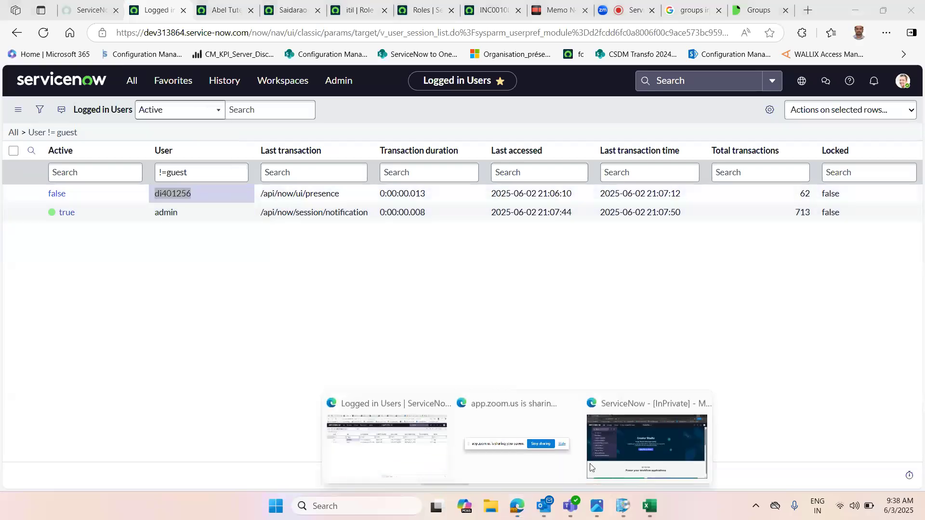
{"action": "left_click", "coordinate": [646, 446]}
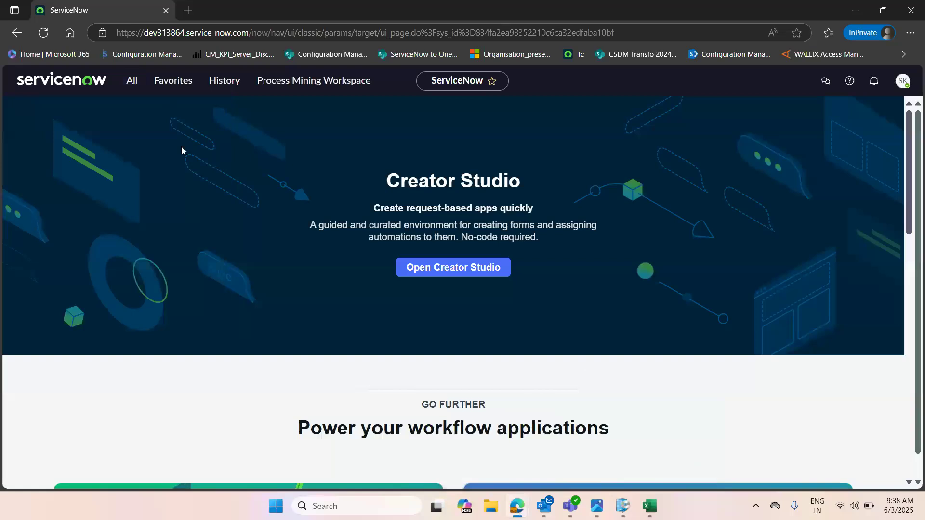
{"action": "left_click", "coordinate": [902, 81]}
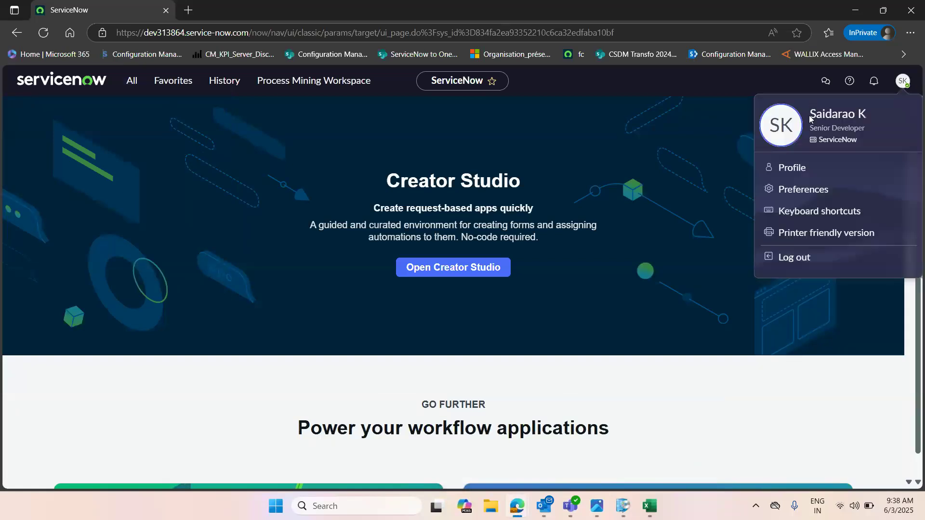
{"action": "left_click", "coordinate": [857, 16]}
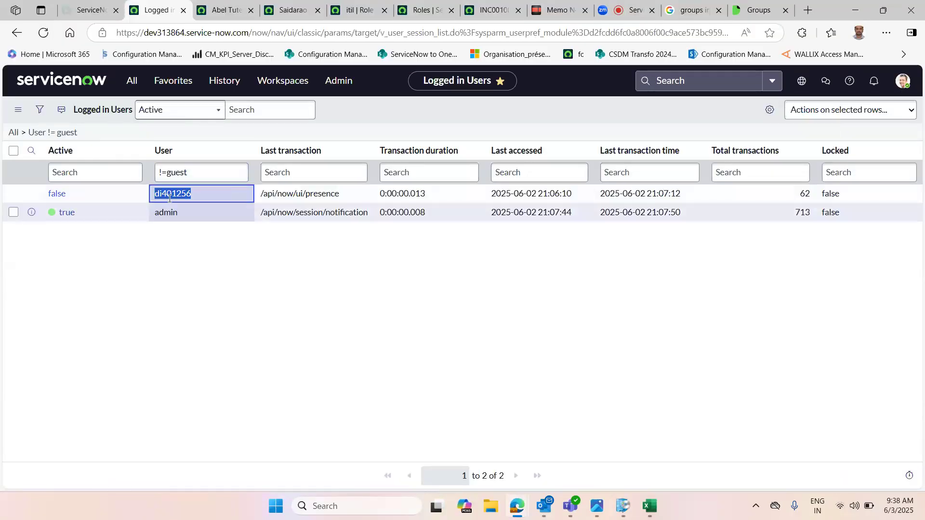
Step: Refresh the logged-in users list
{"action": "left_click", "coordinate": [18, 110]}
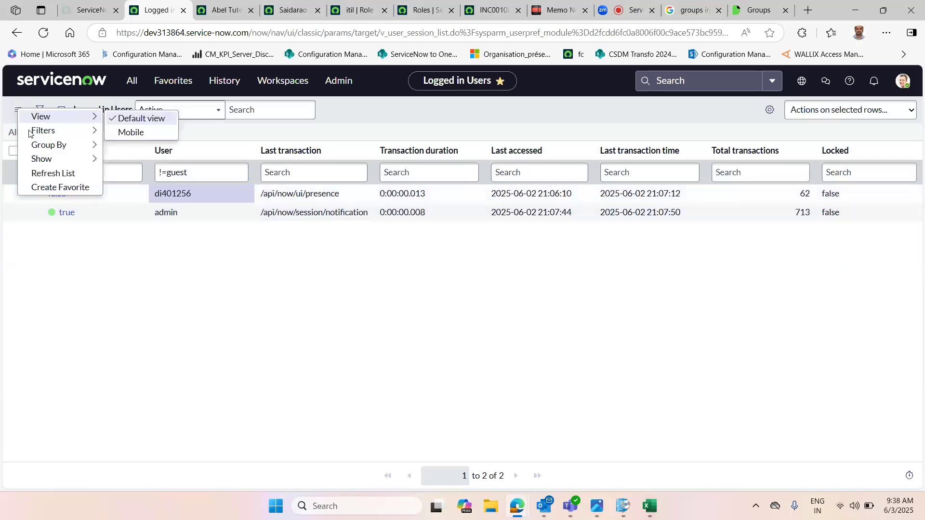
{"action": "left_click", "coordinate": [42, 174]}
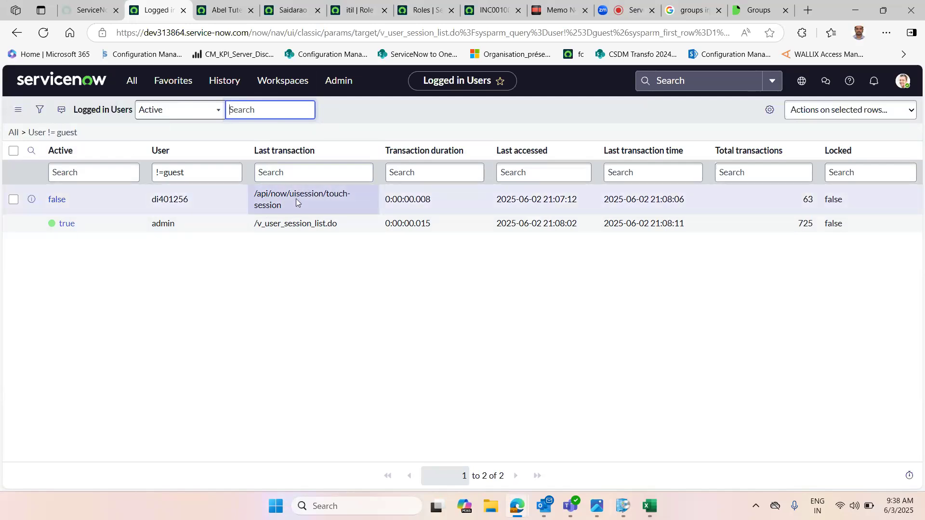
Step: Open the Departments list from the User Administration favorites in a new tab, view a blank new department form, and return to the list
{"action": "left_click", "coordinate": [159, 82]}
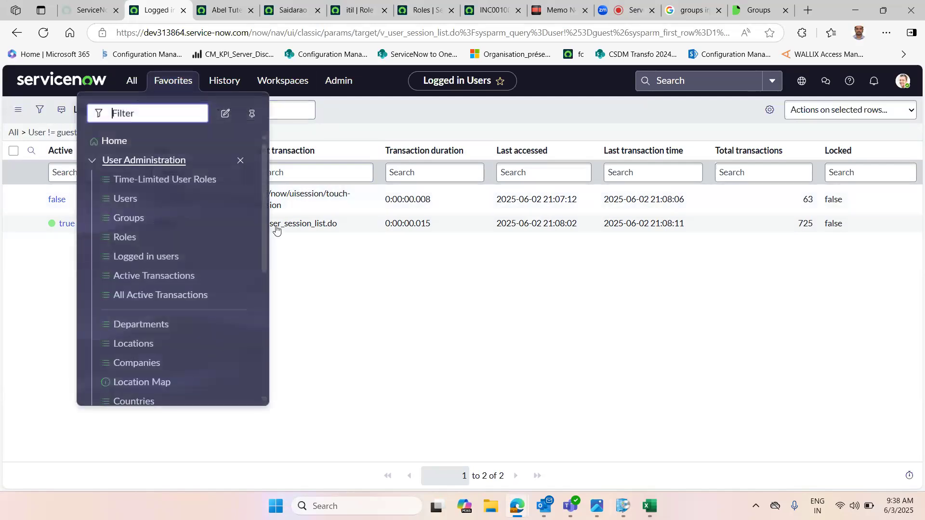
{"action": "left_click_drag", "start_coordinate": [265, 236], "coordinate": [266, 284]}
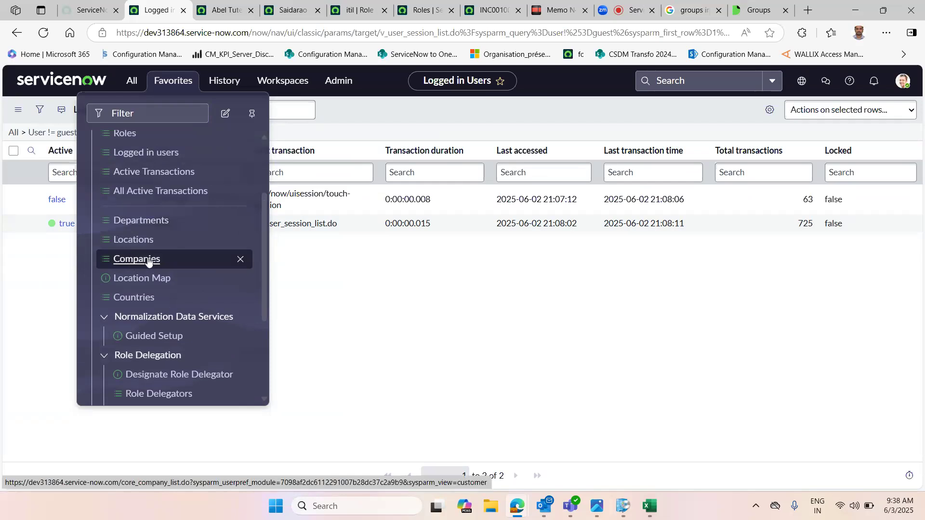
{"action": "left_click", "coordinate": [140, 220], "text": "ctrl"}
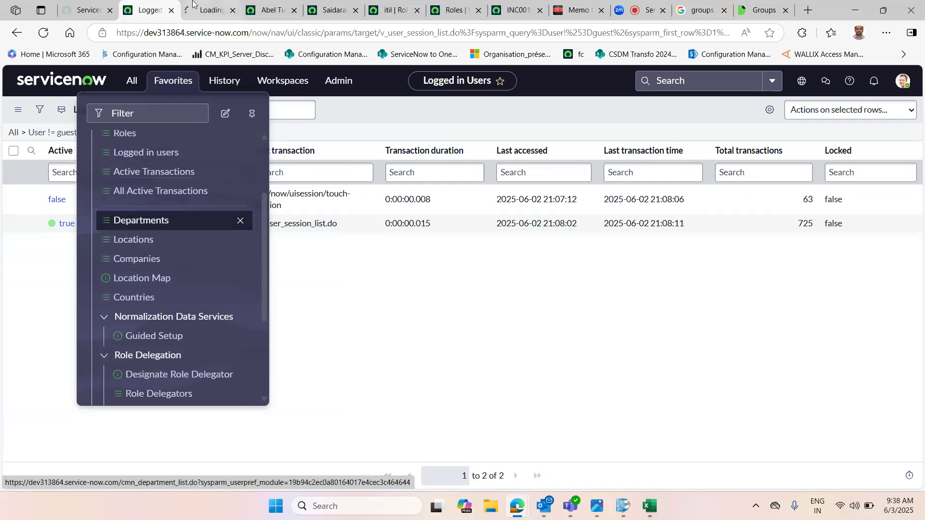
{"action": "key", "text": "ctrl+Tab"}
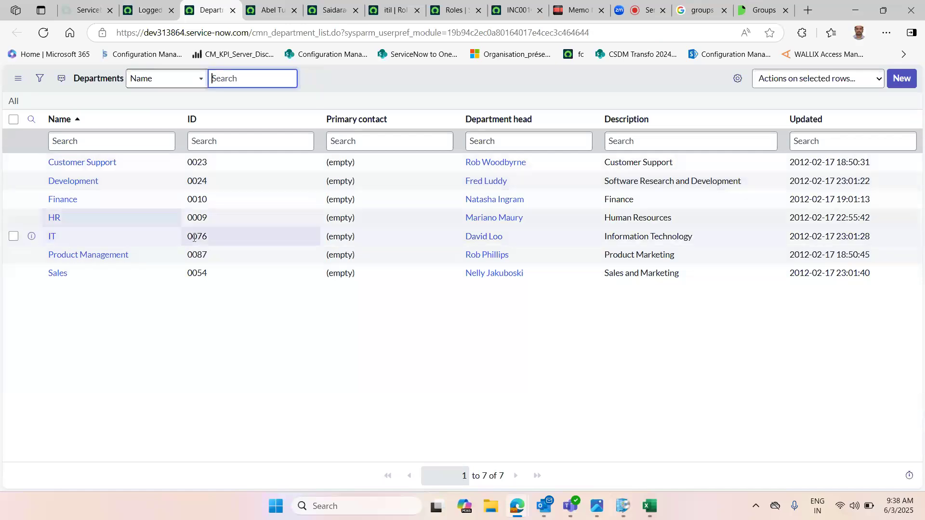
{"action": "left_click", "coordinate": [901, 80]}
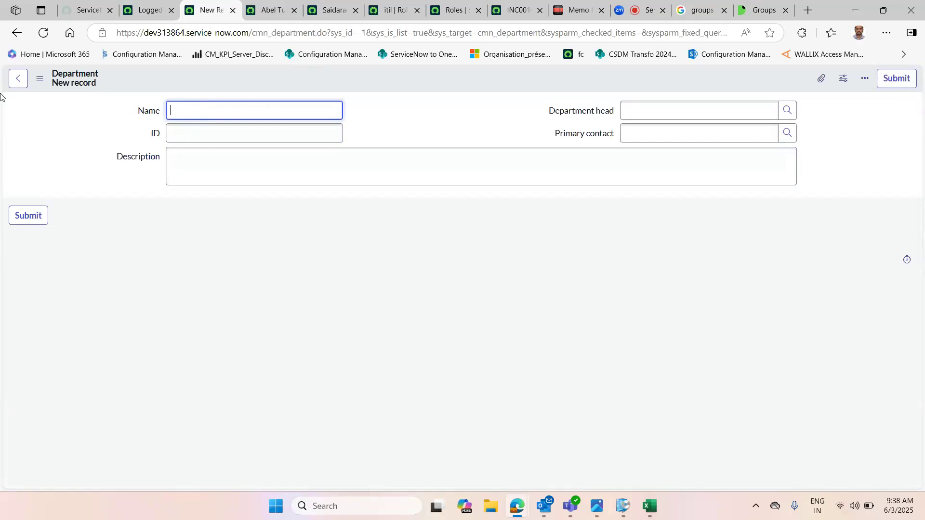
{"action": "left_click", "coordinate": [18, 78]}
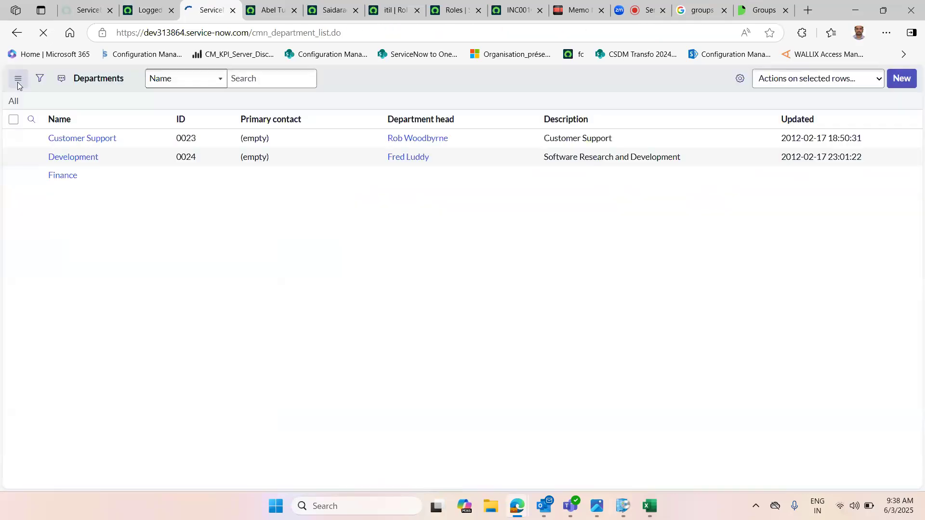
{"action": "left_click", "coordinate": [155, 11]}
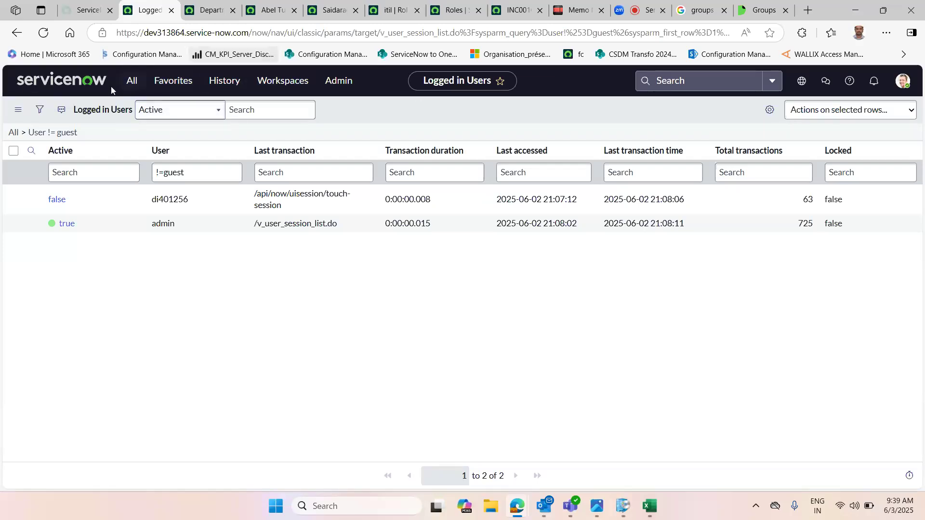
{"action": "left_click", "coordinate": [206, 12]}
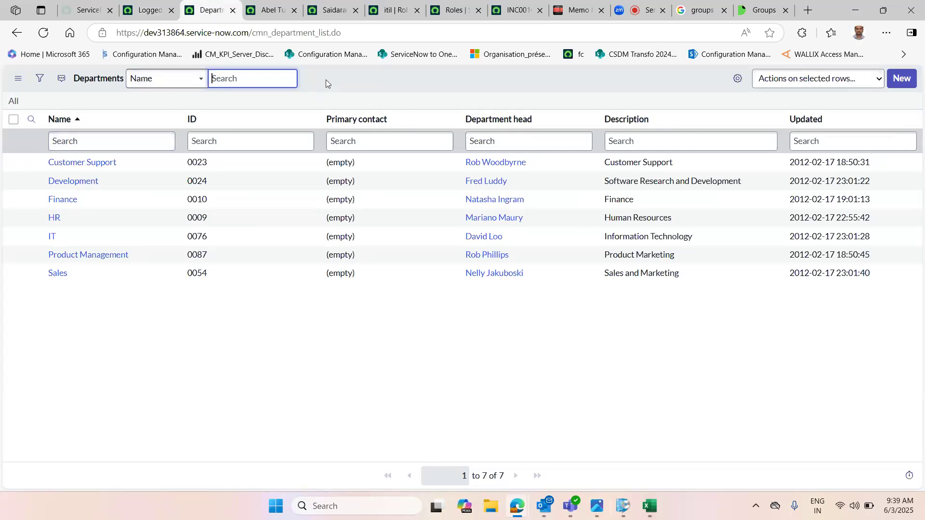
{"action": "left_click", "coordinate": [134, 8]}
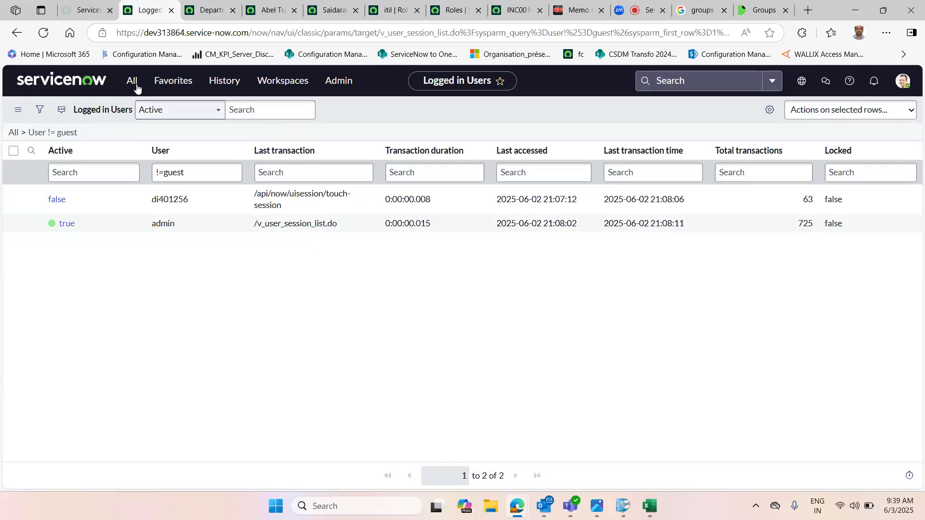
{"action": "left_click", "coordinate": [219, 3]}
{"action": "left_click", "coordinate": [272, 7]}
{"action": "left_click", "coordinate": [380, 3]}
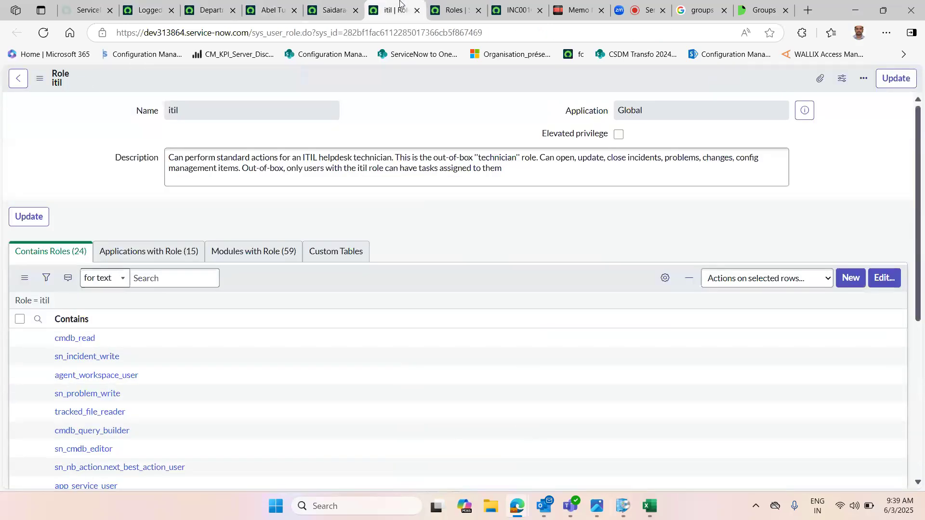
{"action": "left_click", "coordinate": [145, 10]}
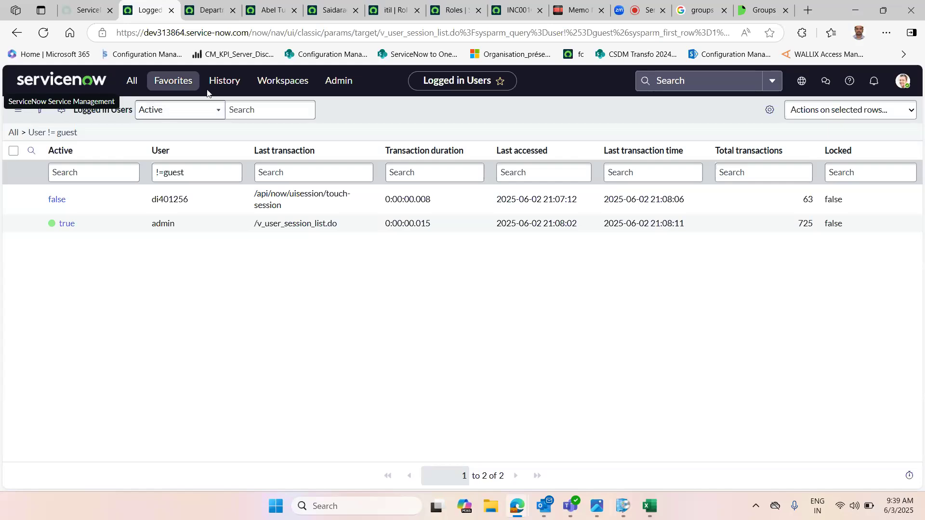
Step: Turn on Always show top navigation in the Display preferences and reload the Departments tab
{"action": "left_click", "coordinate": [903, 82]}
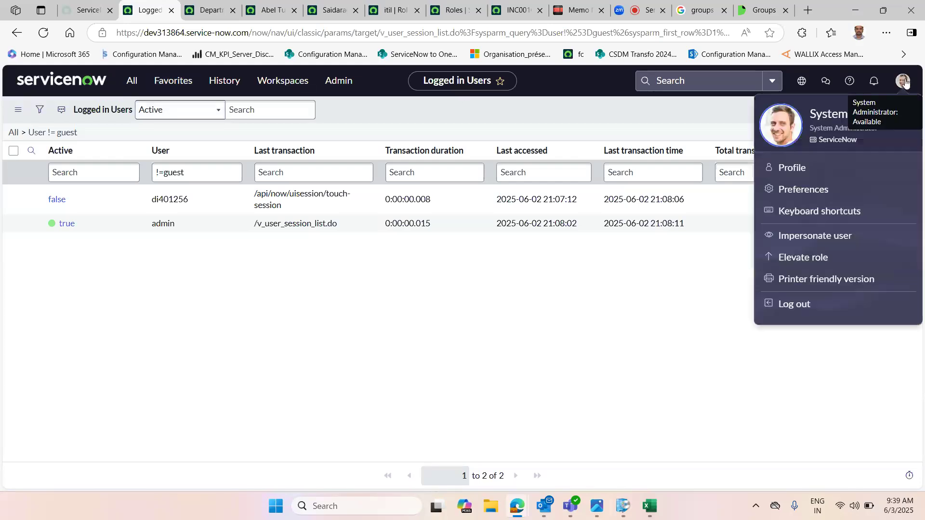
{"action": "left_click", "coordinate": [808, 188]}
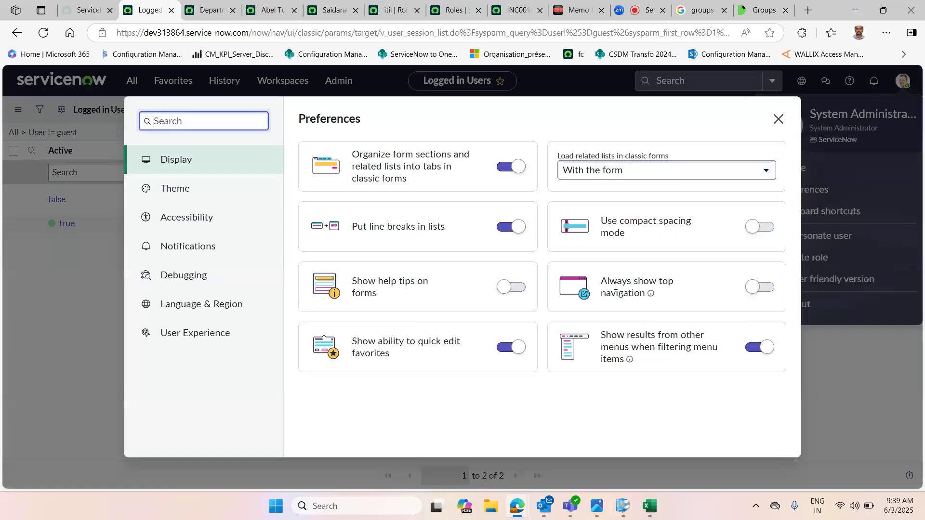
{"action": "left_click", "coordinate": [176, 165]}
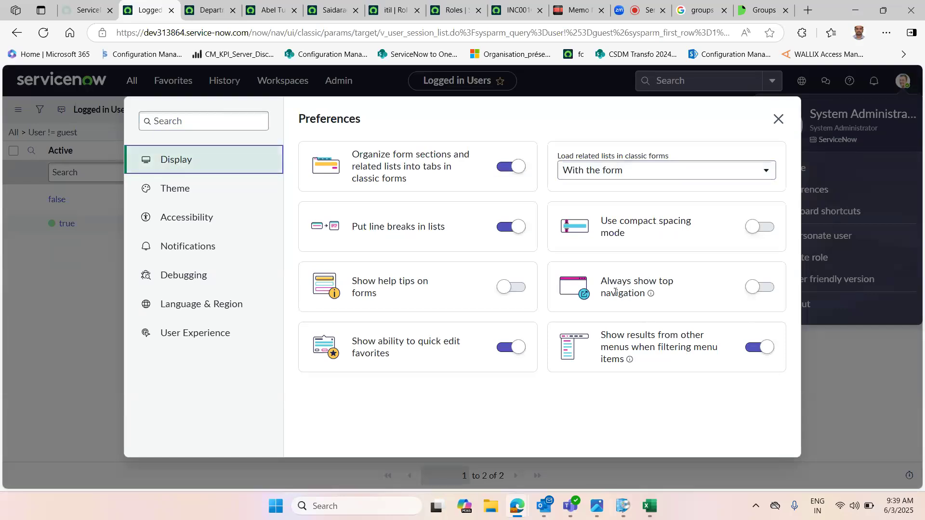
{"action": "left_click_drag", "start_coordinate": [600, 281], "coordinate": [671, 295]}
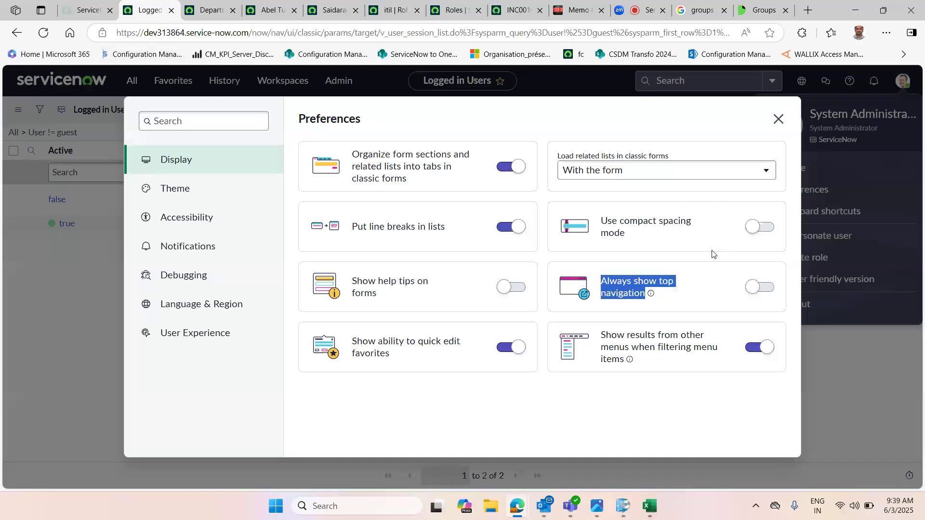
{"action": "left_click", "coordinate": [766, 292]}
{"action": "left_click", "coordinate": [778, 119]}
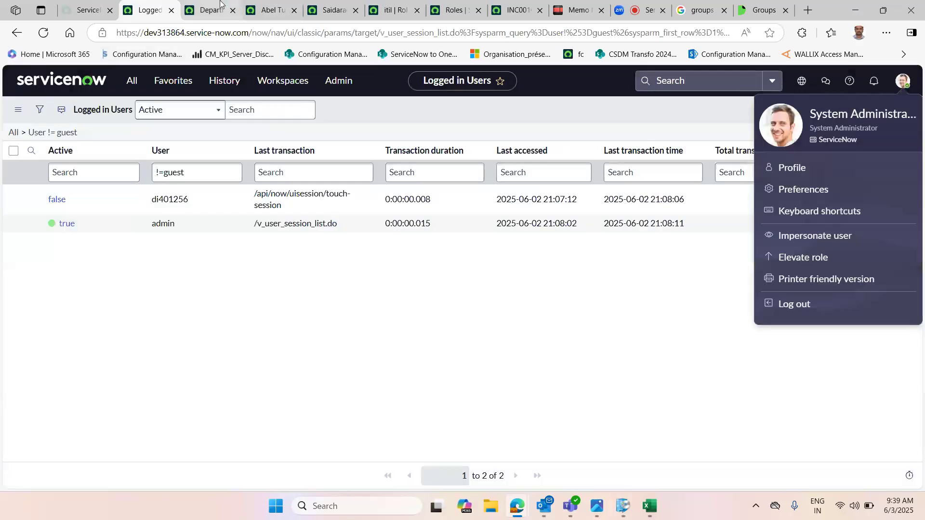
{"action": "left_click", "coordinate": [207, 10]}
{"action": "left_click", "coordinate": [44, 33]}
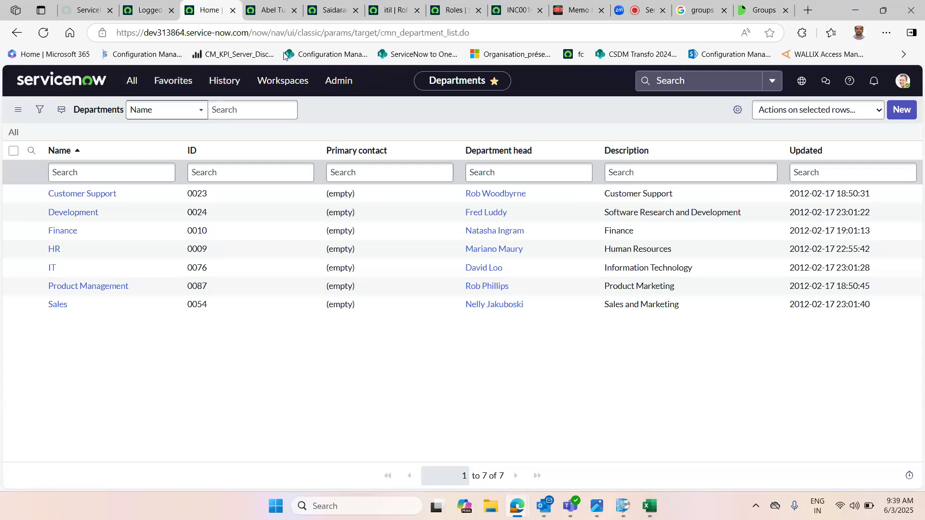
Step: Open the Locations list from the User Administration favorites
{"action": "left_click", "coordinate": [264, 9]}
{"action": "left_click", "coordinate": [216, 9]}
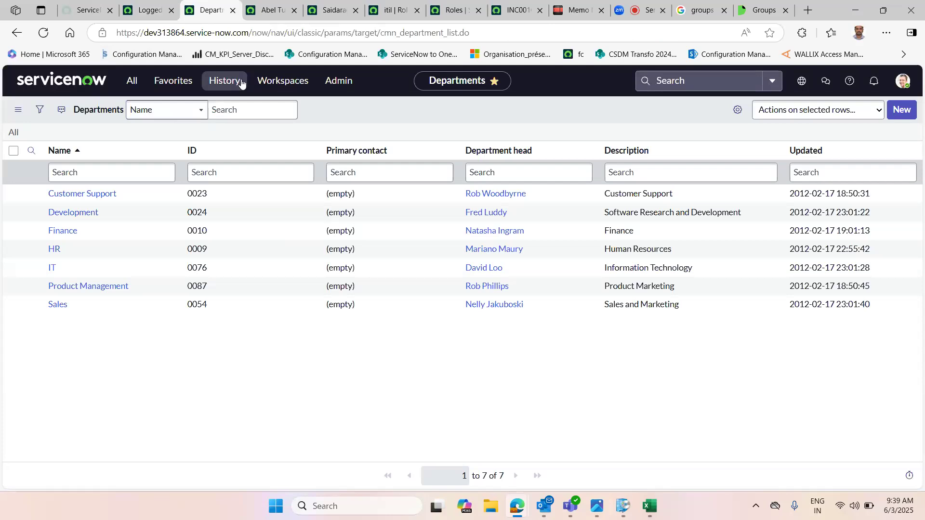
{"action": "left_click", "coordinate": [172, 83]}
{"action": "left_click_drag", "start_coordinate": [263, 265], "coordinate": [263, 299]}
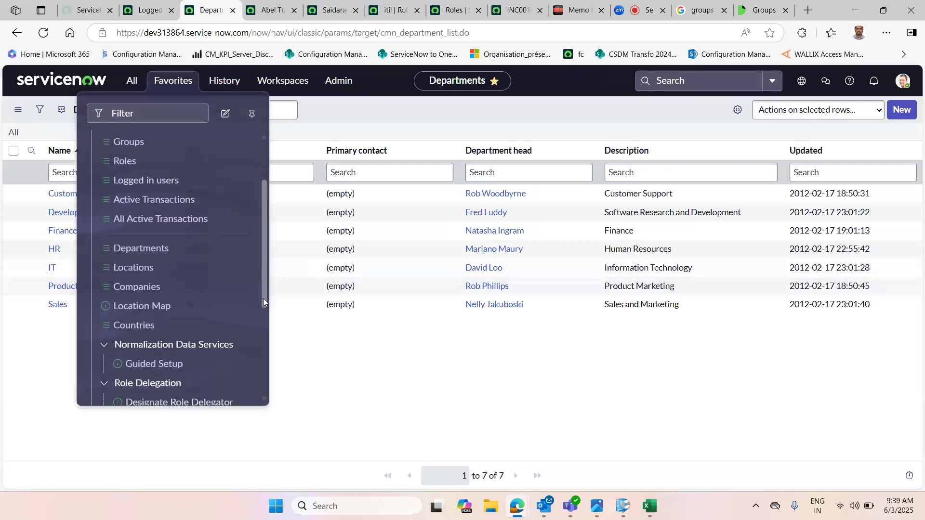
{"action": "left_click", "coordinate": [124, 269]}
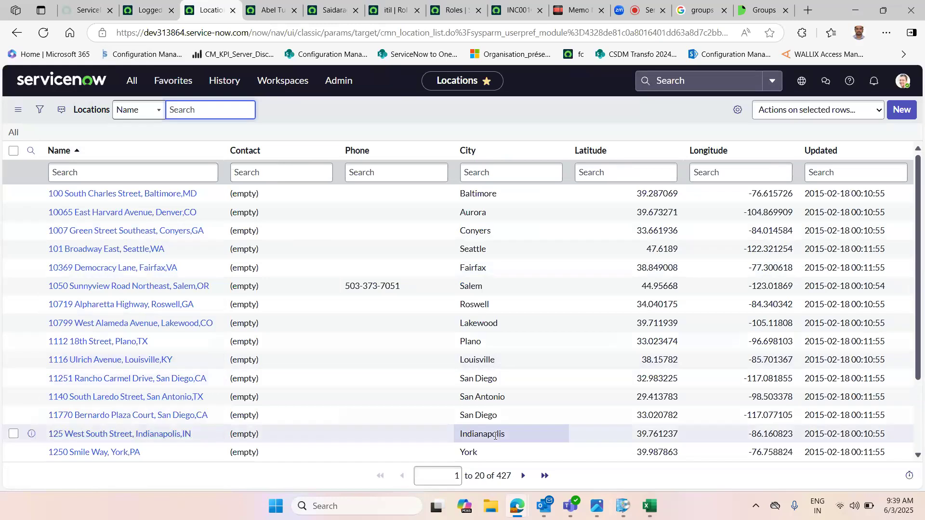
Step: Check the Locations record total, open a blank new location form, and return to the list without saving
{"action": "left_click_drag", "start_coordinate": [505, 476], "coordinate": [511, 476]}
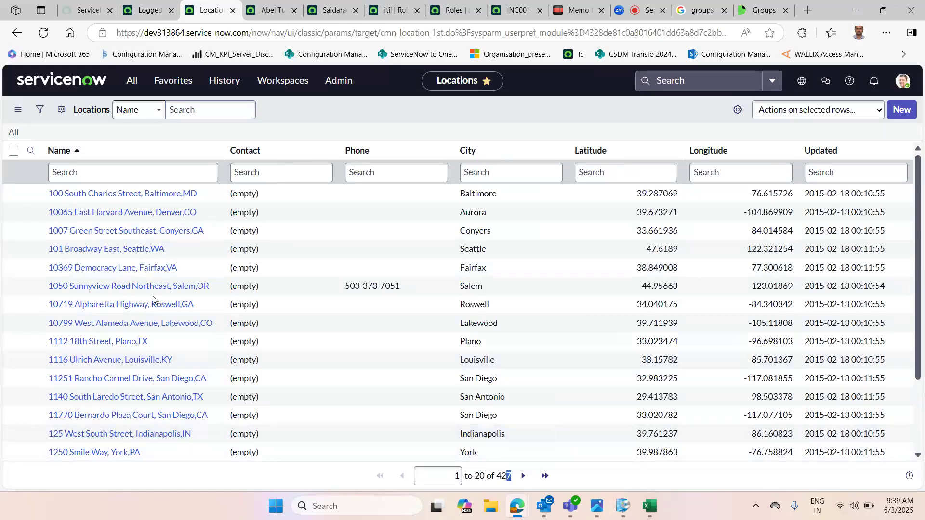
{"action": "left_click", "coordinate": [903, 115]}
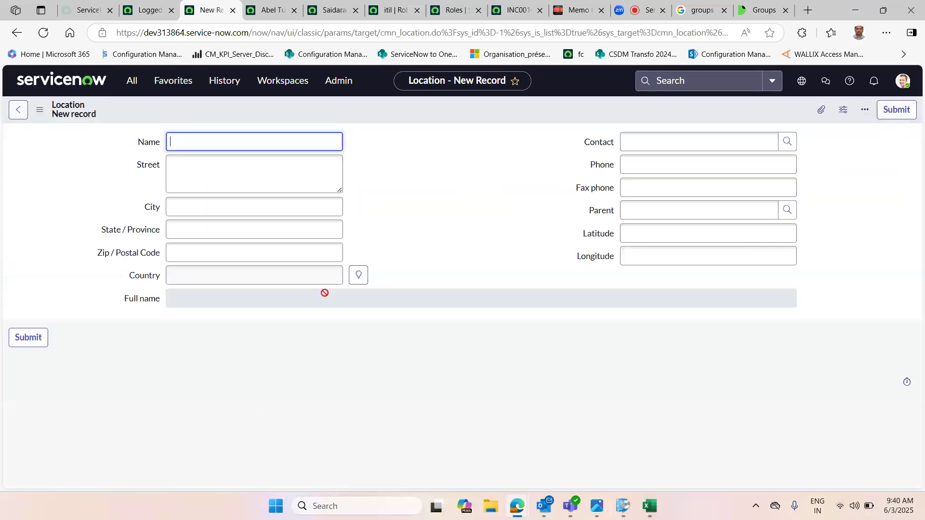
{"action": "left_click", "coordinate": [216, 207]}
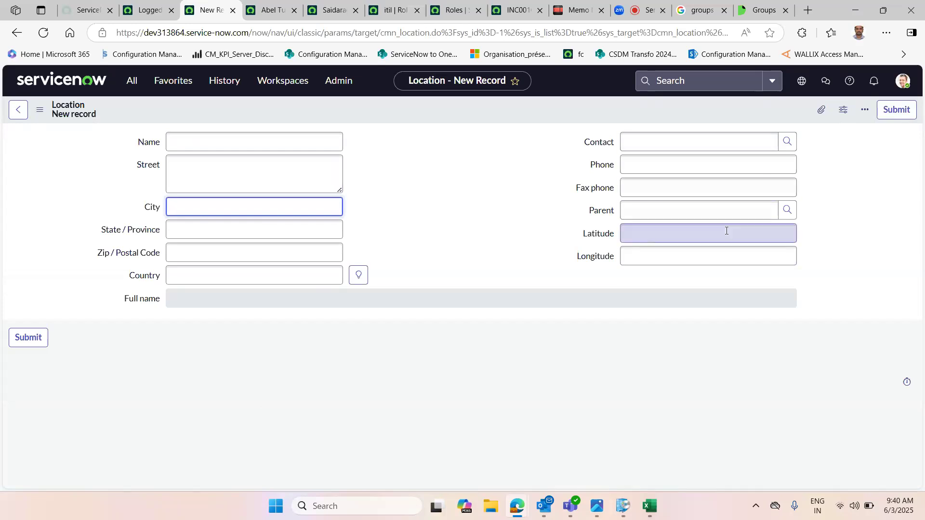
{"action": "left_click", "coordinate": [23, 109]}
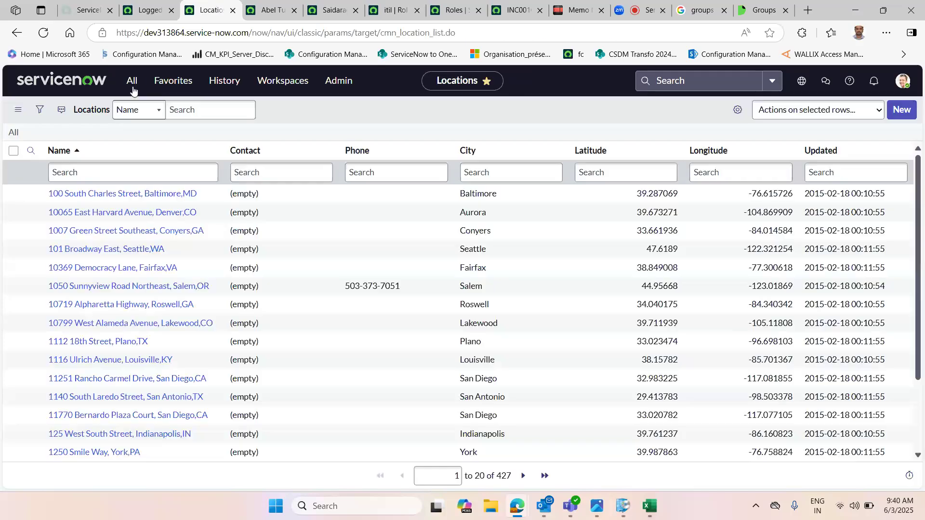
Step: Open the Companies list from favorites, scroll through it, view a blank new company form, and return without saving
{"action": "left_click", "coordinate": [171, 81]}
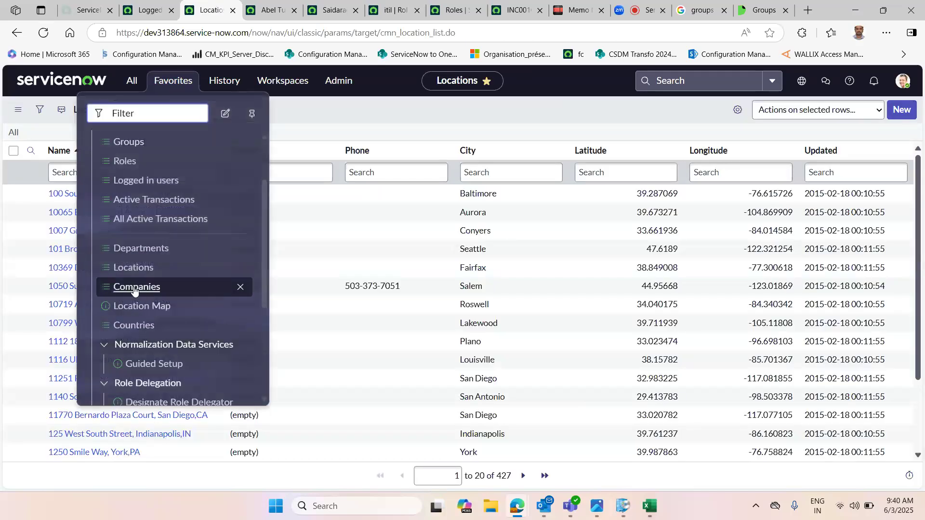
{"action": "left_click", "coordinate": [136, 288]}
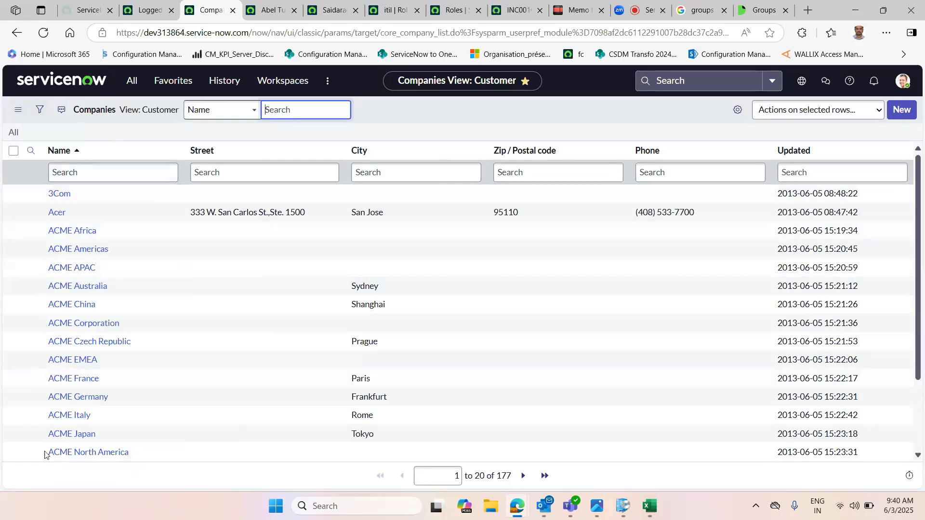
{"action": "left_click_drag", "start_coordinate": [501, 476], "coordinate": [514, 478]}
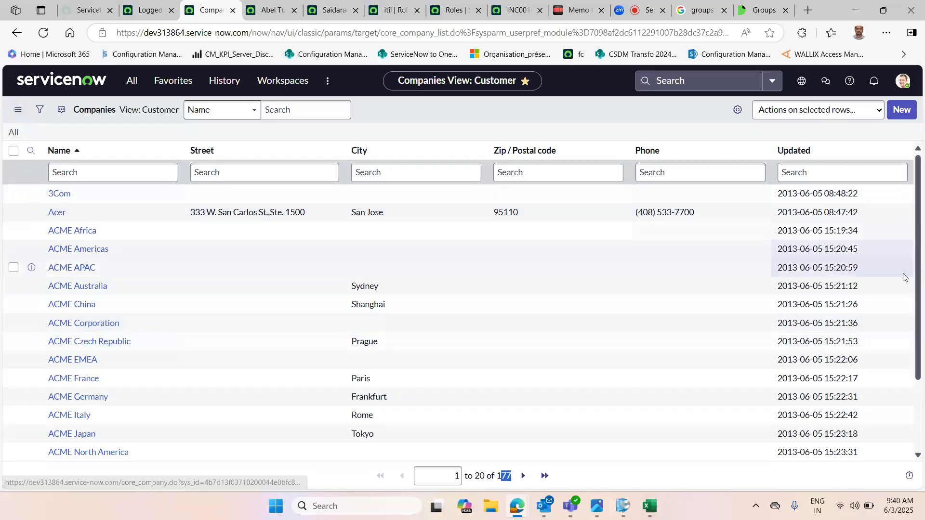
{"action": "scroll", "coordinate": [903, 277], "scroll_direction": "down", "scroll_amount": 3}
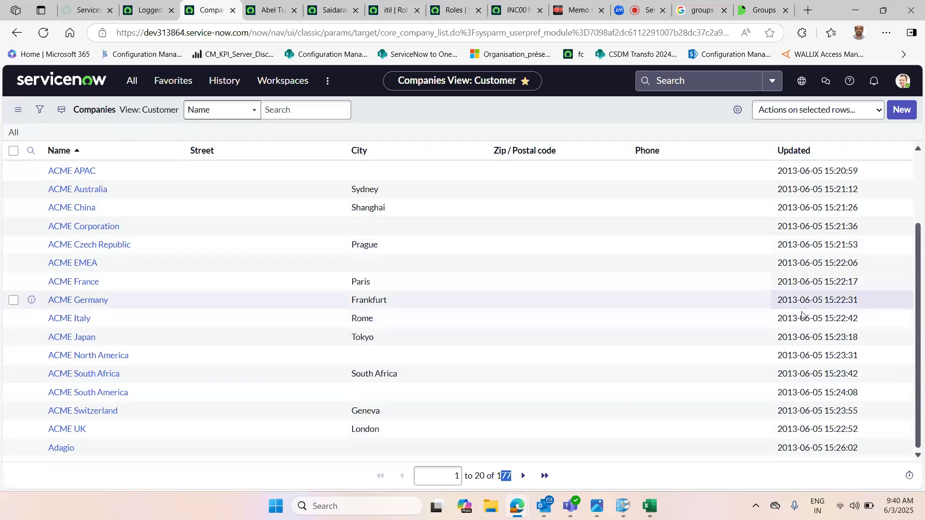
{"action": "left_click", "coordinate": [901, 110]}
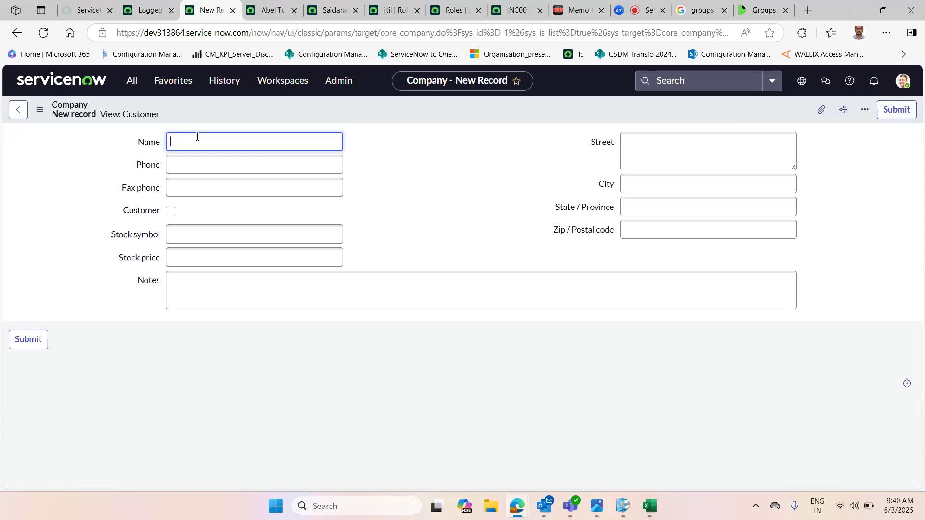
{"action": "left_click", "coordinate": [18, 110]}
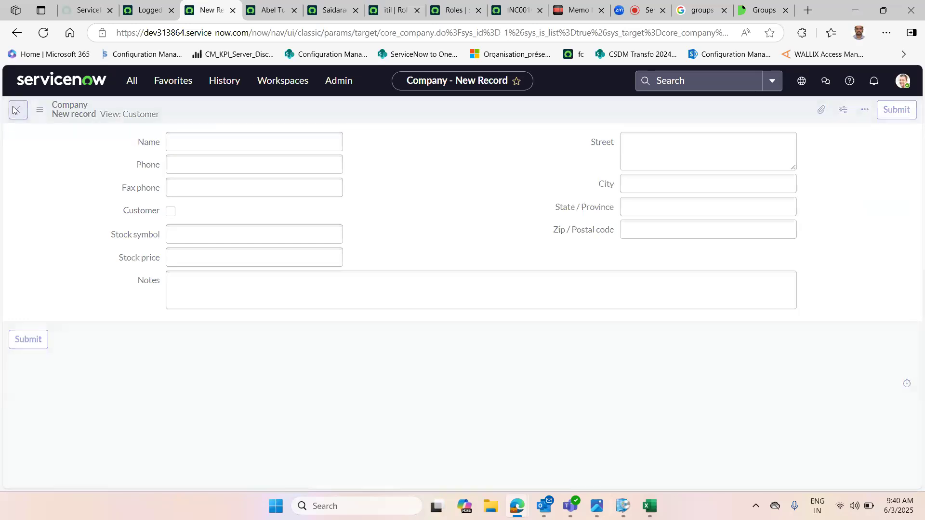
Step: Switch to the Memo Notepad notes and place the cursor at the end of the 'Users- how to create User--' line
{"action": "left_click", "coordinate": [576, 9]}
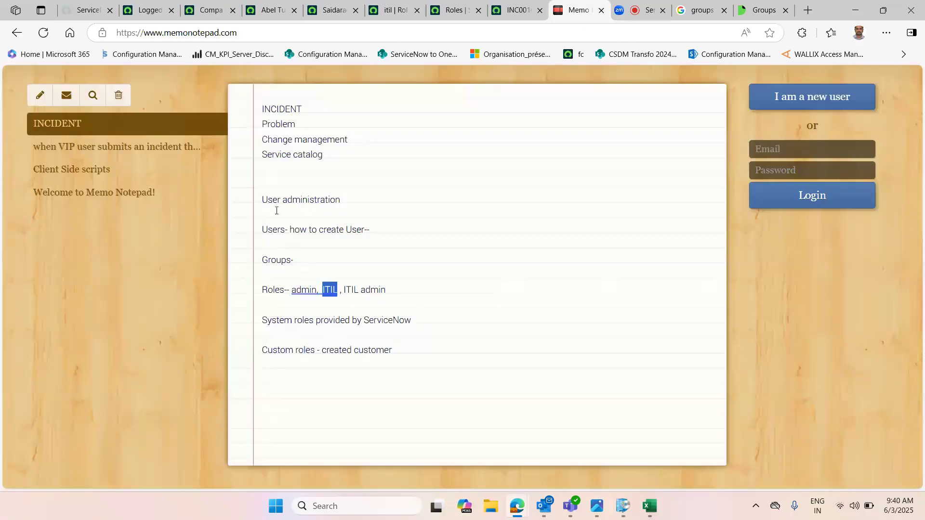
{"action": "left_click_drag", "start_coordinate": [266, 230], "coordinate": [387, 232]}
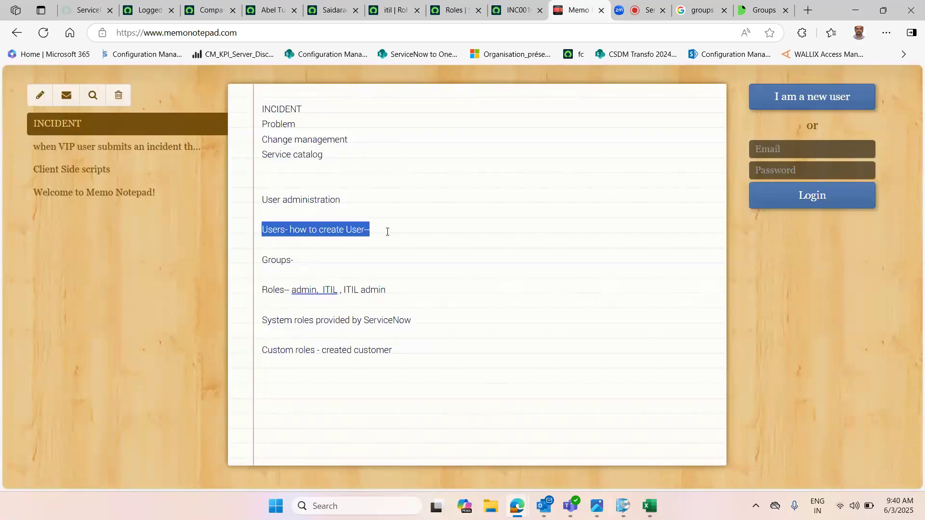
{"action": "left_click", "coordinate": [387, 232]}
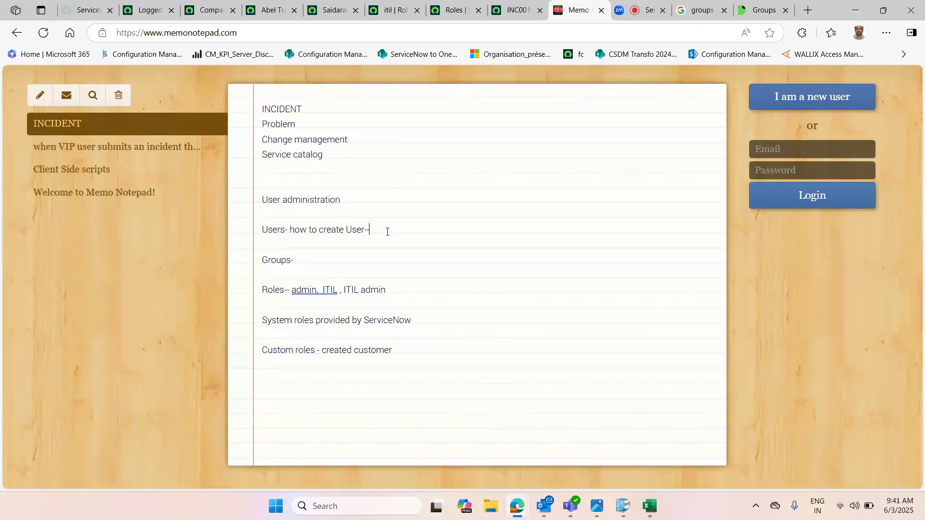
Step: Add a new note line 'Automate users creation' beneath the 'Users- how to create User--' line
{"action": "key", "text": "Return"}
{"action": "key", "text": "Return"}
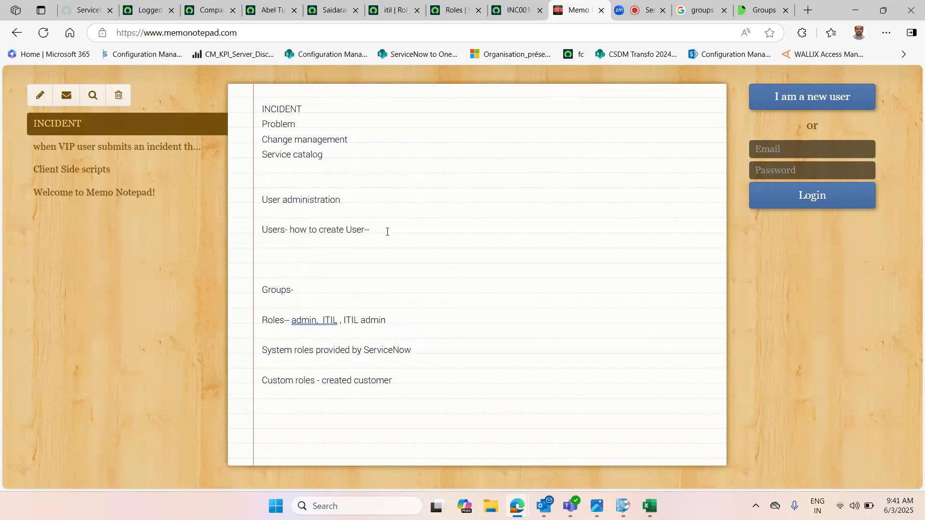
{"action": "type", "text": "T"}
{"action": "key", "text": "BackSpace"}
{"action": "type", "text": "Autoa"}
{"action": "key", "text": "BackSpace"}
{"action": "type", "text": "mate users creation"}
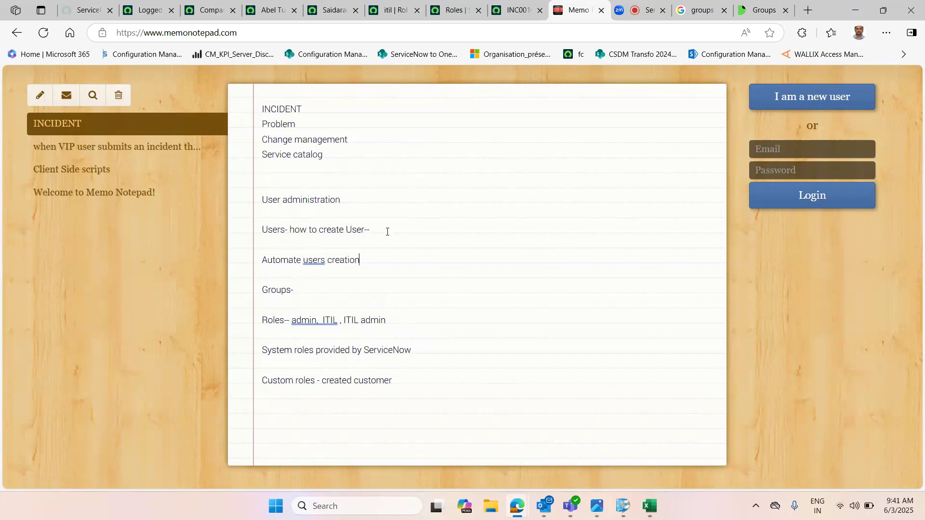
{"action": "type", "text": " LDAP, Active"}
Step: Append 'LDAP, Active Directory, AZure' to that line and add a 'Darwin' line below it
{"action": "key", "text": "Tab"}
{"action": "type", "text": ", AZure"}
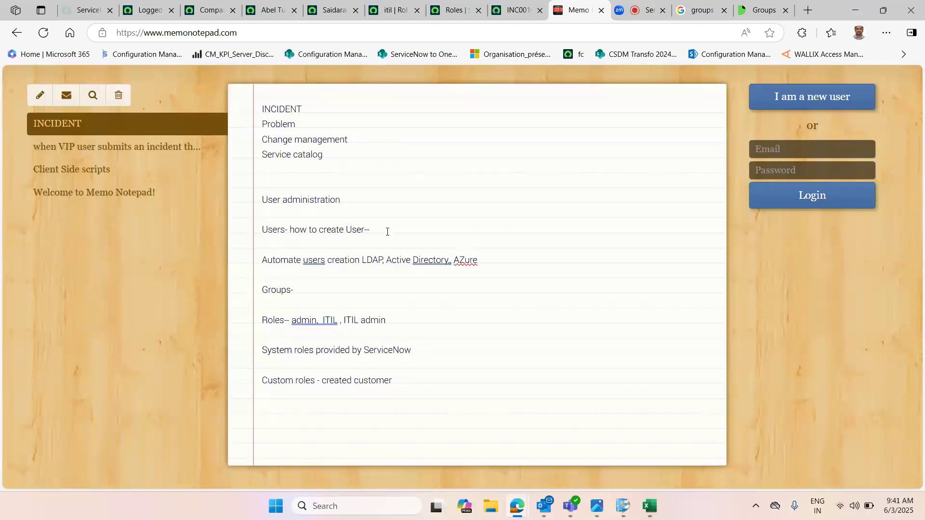
{"action": "key", "text": "Return"}
{"action": "key", "text": "Return"}
{"action": "type", "text": "Darwin"}
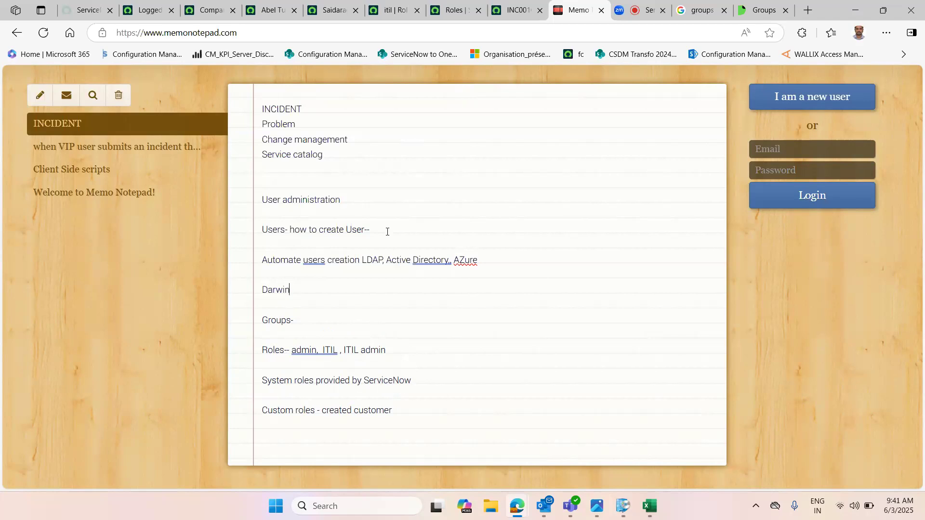
Step: Review the Users, Groups and Roles note lines by highlighting their headings and text
{"action": "double_click", "coordinate": [275, 292]}
{"action": "left_click", "coordinate": [271, 289]}
{"action": "double_click", "coordinate": [270, 229]}
{"action": "double_click", "coordinate": [378, 260]}
{"action": "double_click", "coordinate": [370, 261]}
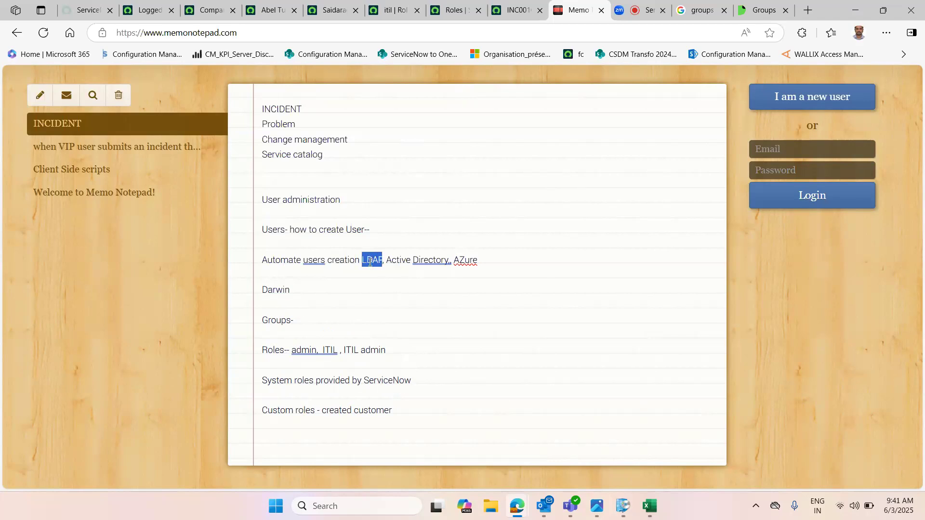
{"action": "double_click", "coordinate": [277, 230]}
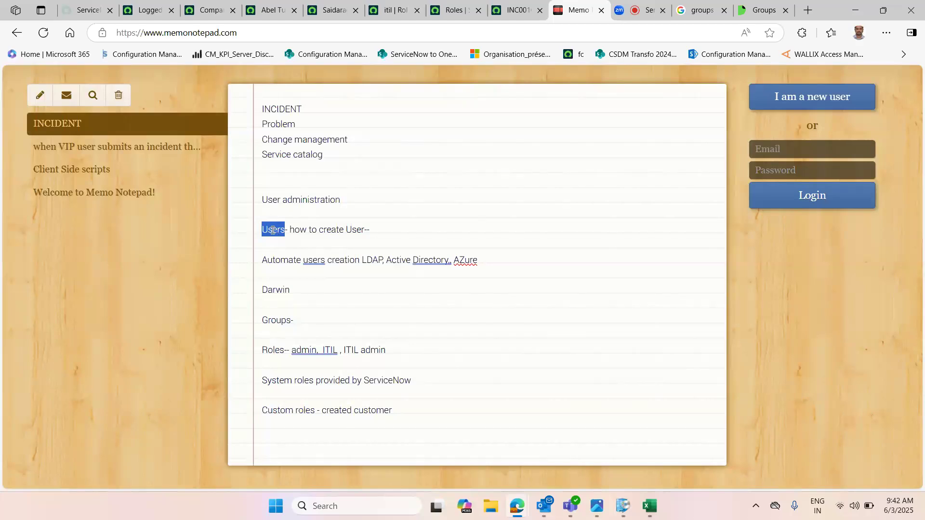
{"action": "double_click", "coordinate": [274, 320]}
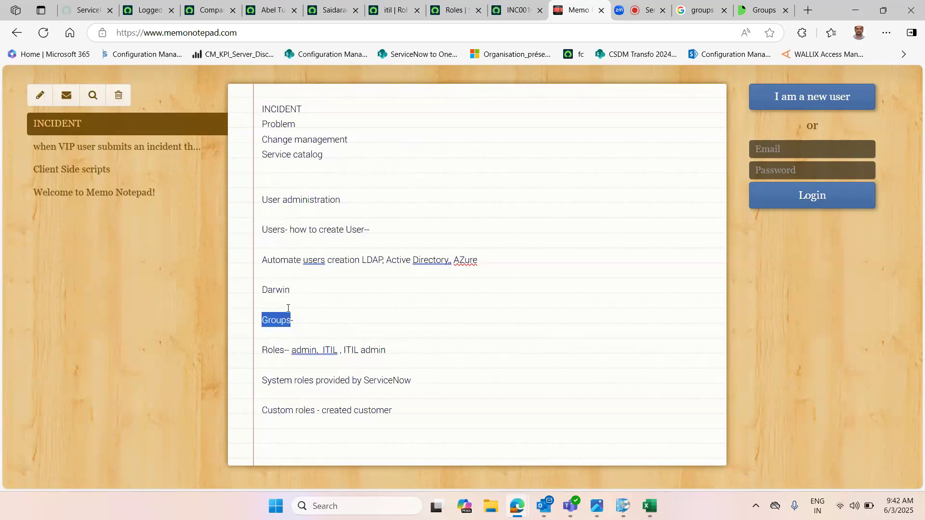
{"action": "double_click", "coordinate": [272, 347]}
{"action": "double_click", "coordinate": [271, 319]}
{"action": "double_click", "coordinate": [273, 230]}
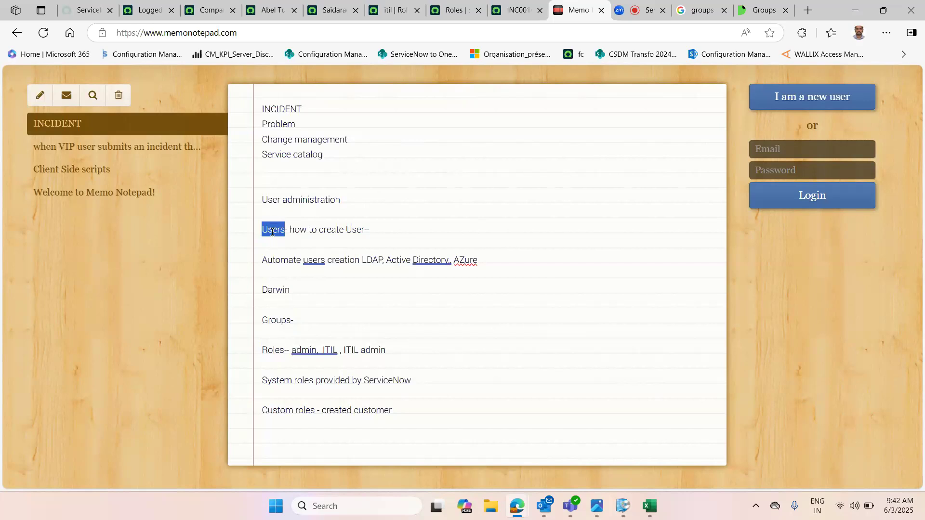
{"action": "double_click", "coordinate": [286, 320]}
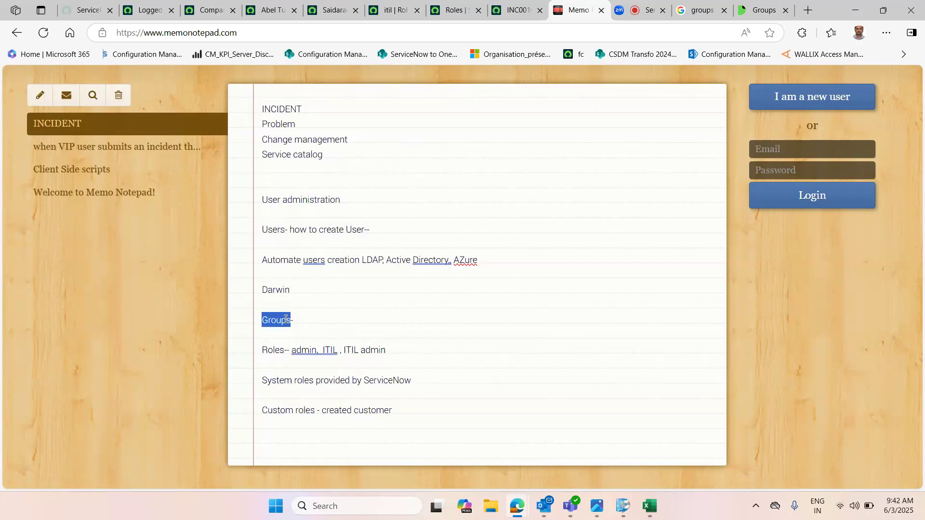
{"action": "double_click", "coordinate": [276, 230]}
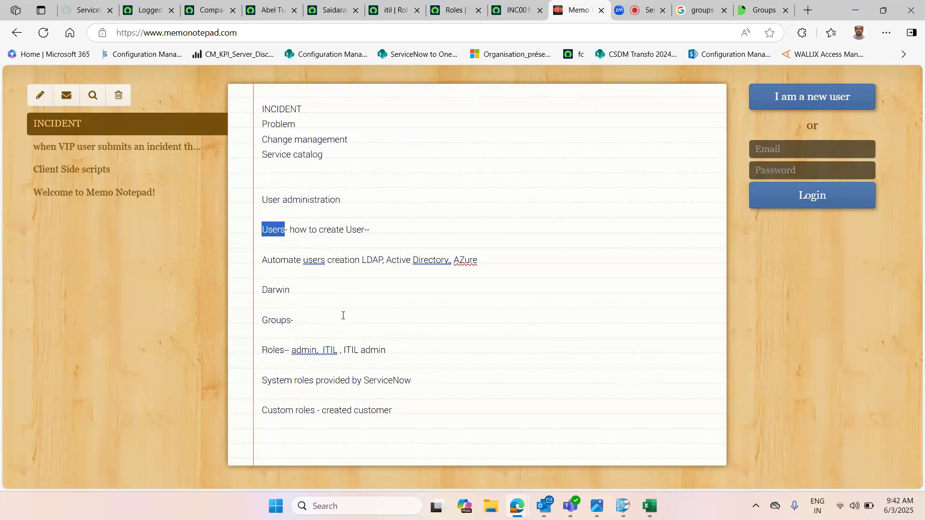
{"action": "left_click_drag", "start_coordinate": [265, 198], "coordinate": [363, 197]}
{"action": "left_click_drag", "start_coordinate": [262, 229], "coordinate": [303, 321]}
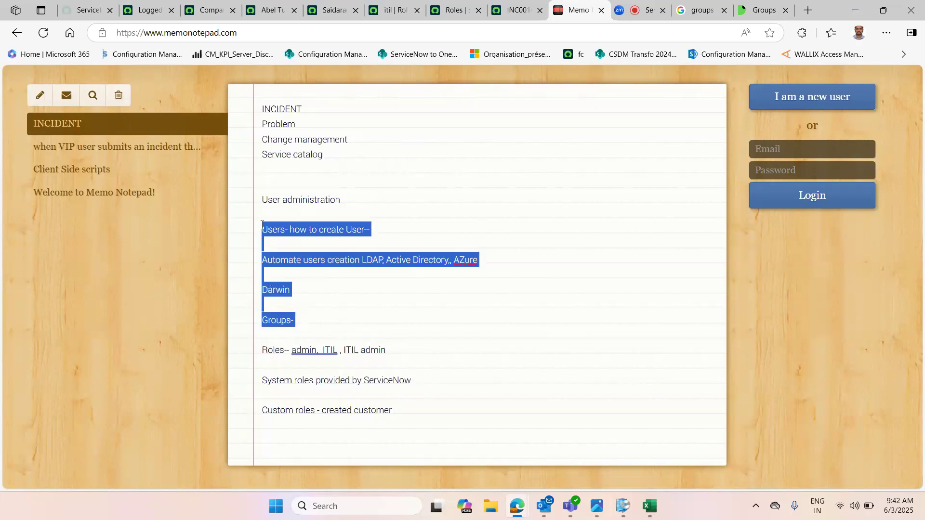
{"action": "left_click", "coordinate": [270, 325]}
{"action": "double_click", "coordinate": [267, 350]}
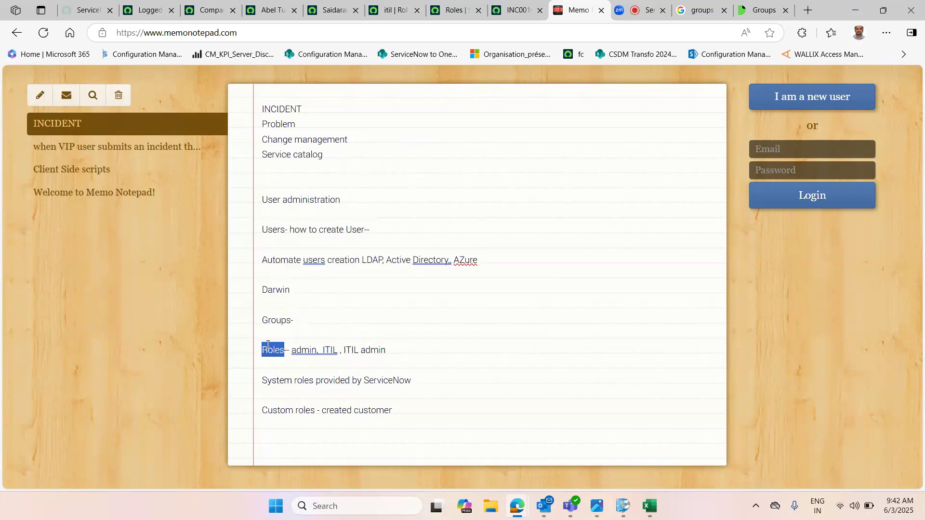
{"action": "double_click", "coordinate": [266, 229]}
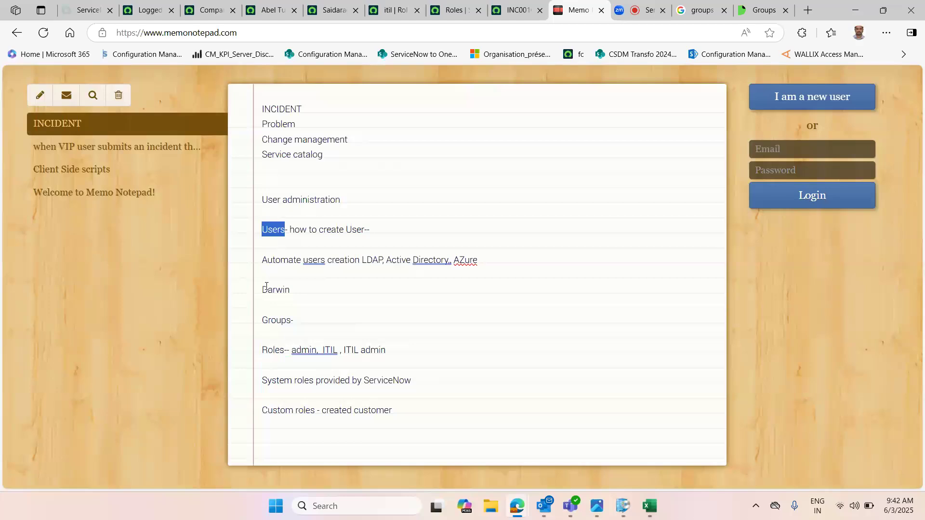
{"action": "double_click", "coordinate": [276, 321]}
{"action": "left_click_drag", "start_coordinate": [262, 351], "coordinate": [285, 350]}
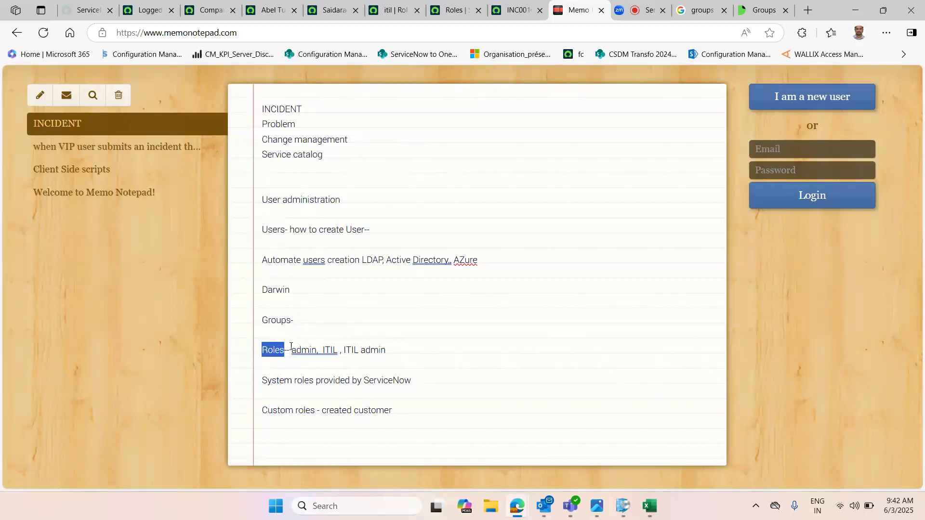
{"action": "double_click", "coordinate": [278, 323]}
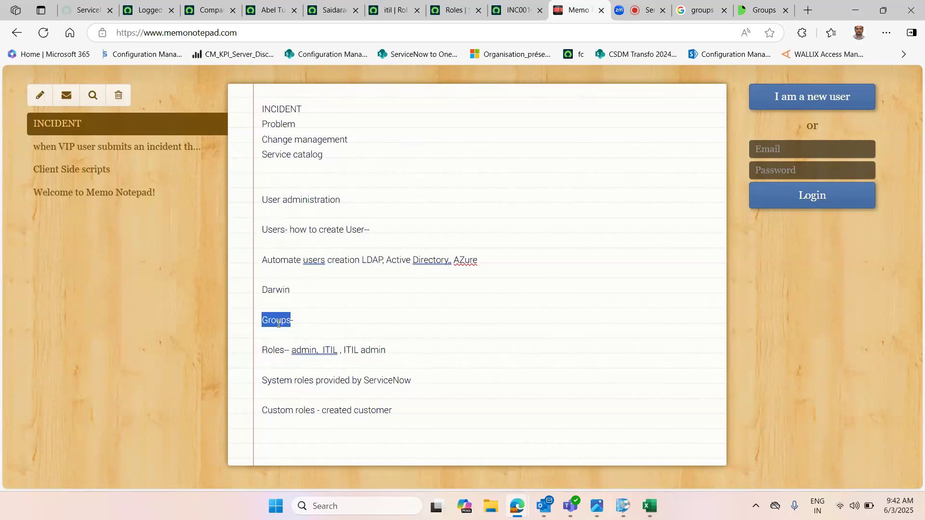
{"action": "double_click", "coordinate": [314, 352]}
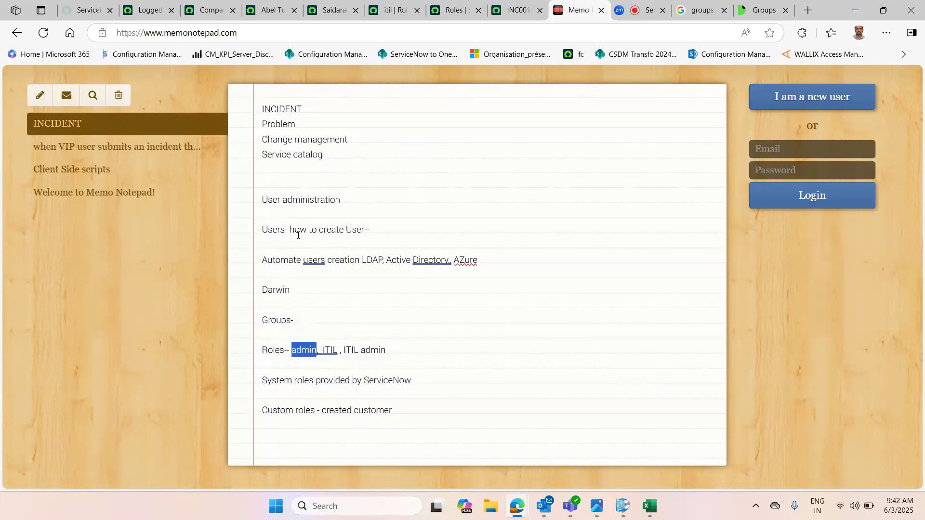
{"action": "left_click", "coordinate": [279, 232]}
Step: Search Google for 'roles in servicenow' and open the ServiceNow Roles documentation in a new tab
{"action": "left_click", "coordinate": [699, 10]}
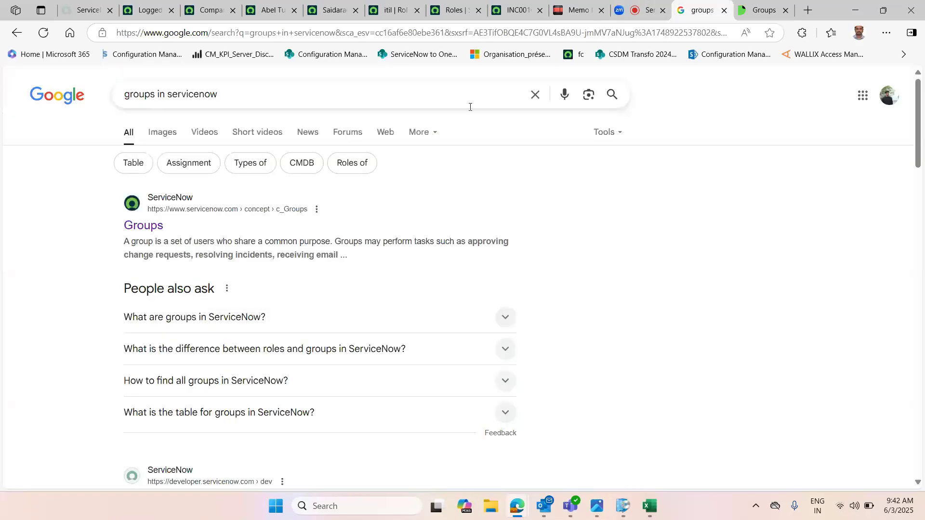
{"action": "left_click", "coordinate": [535, 95]}
{"action": "type", "text": "roles"}
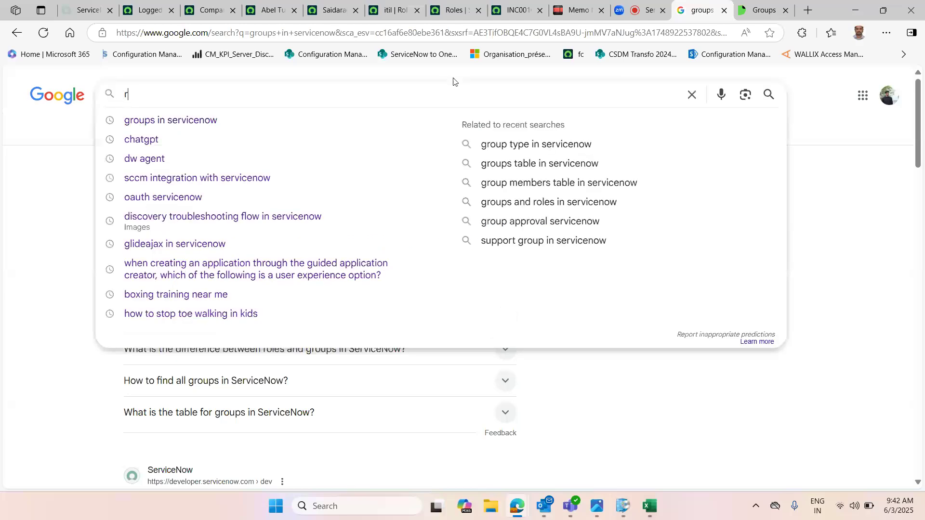
{"action": "left_click", "coordinate": [249, 119]}
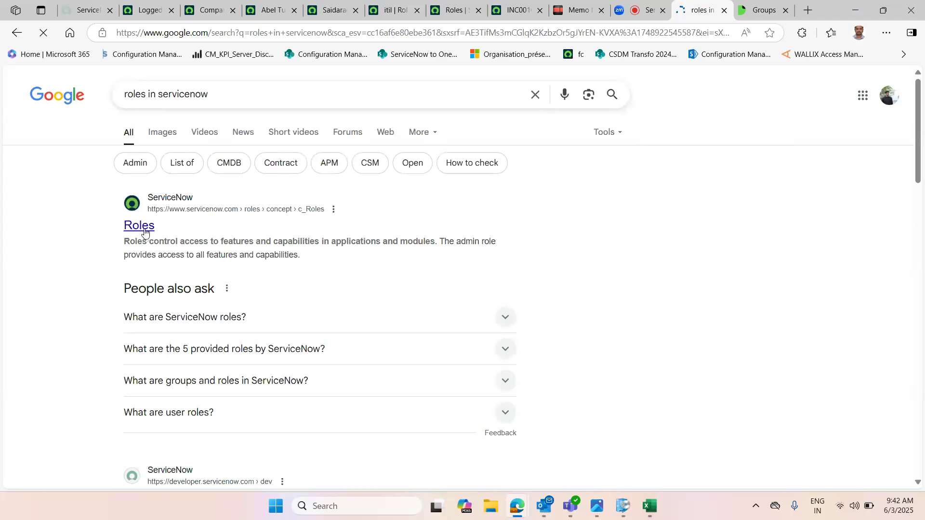
{"action": "middle_click", "coordinate": [139, 224]}
{"action": "left_click", "coordinate": [708, 4]}
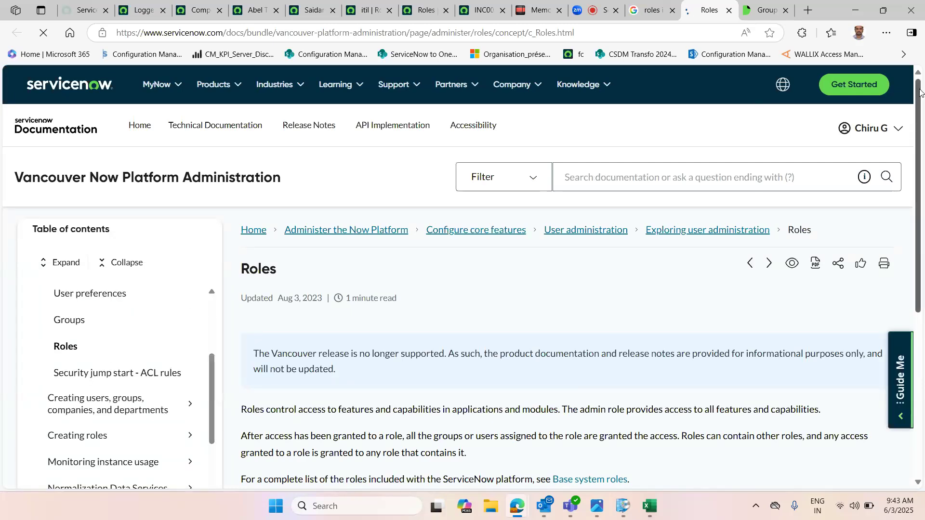
Step: Read through the Roles documentation page, highlighting its key sentences, and follow the Base system roles link
{"action": "scroll", "coordinate": [262, 302], "scroll_direction": "down", "scroll_amount": 3}
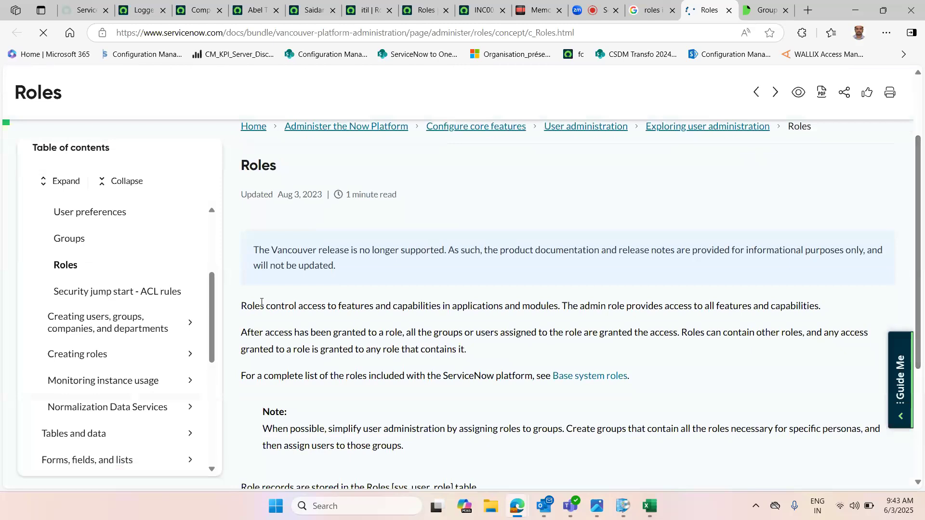
{"action": "triple_click", "coordinate": [342, 307]}
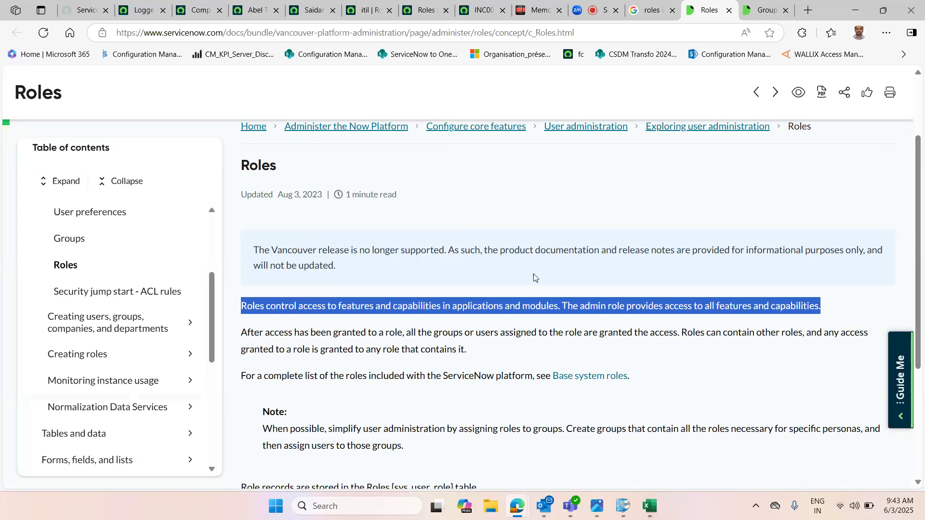
{"action": "double_click", "coordinate": [540, 306]}
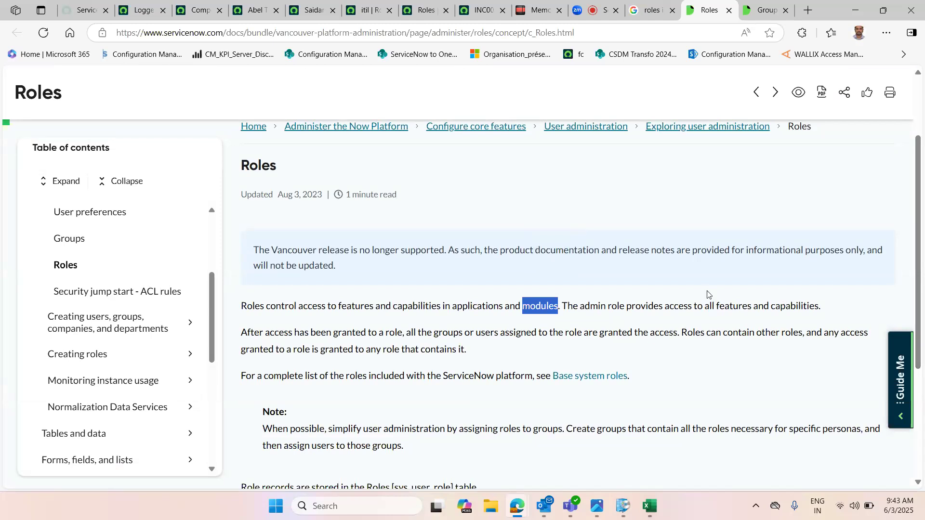
{"action": "left_click", "coordinate": [585, 308]}
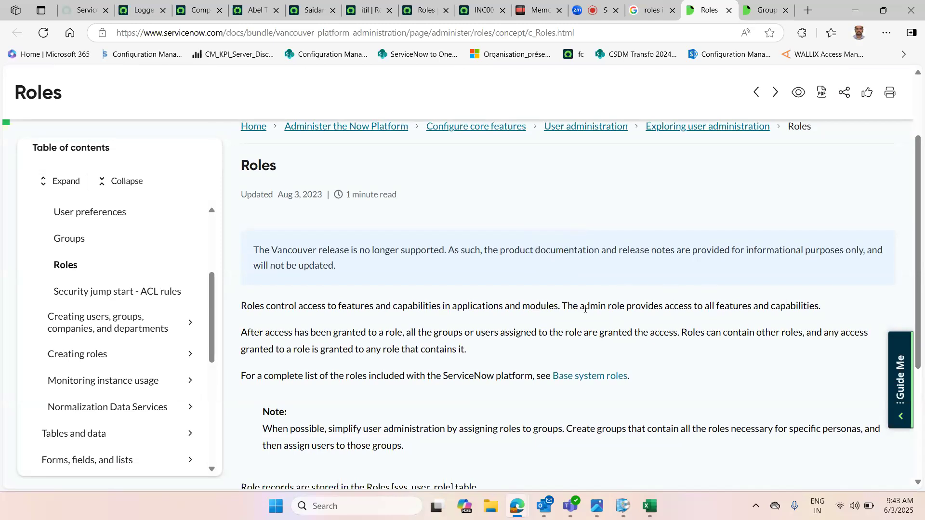
{"action": "double_click", "coordinate": [585, 309]}
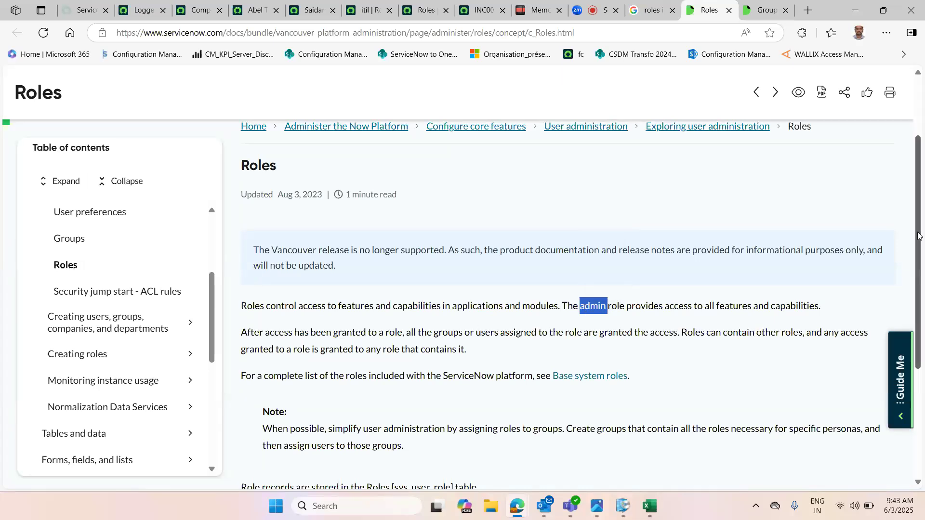
{"action": "left_click_drag", "start_coordinate": [918, 234], "coordinate": [917, 337]}
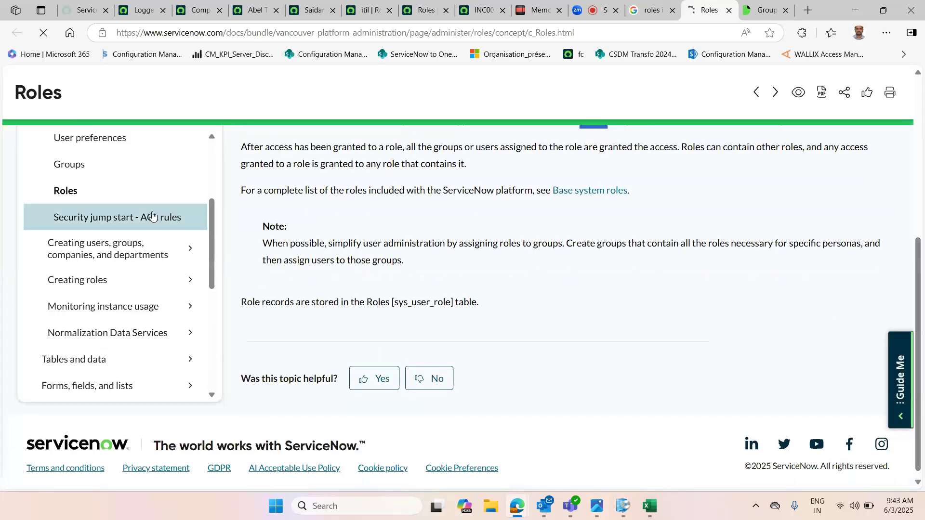
{"action": "scroll", "coordinate": [208, 226], "scroll_direction": "up", "scroll_amount": 4}
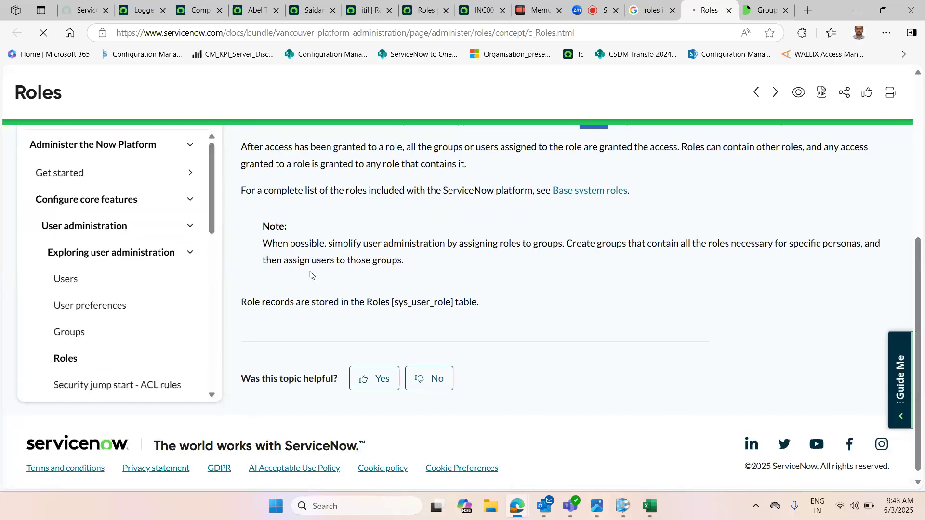
{"action": "left_click_drag", "start_coordinate": [240, 308], "coordinate": [488, 312]}
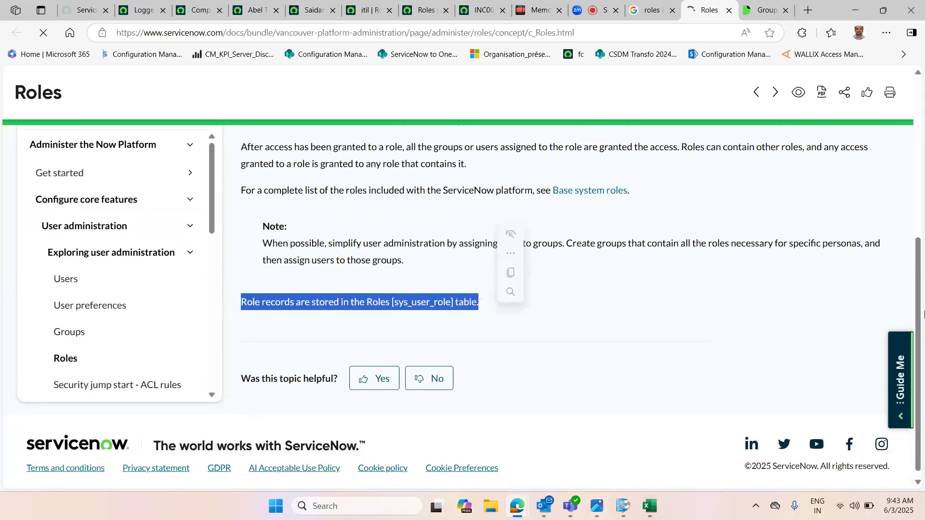
{"action": "left_click_drag", "start_coordinate": [919, 330], "coordinate": [919, 243]}
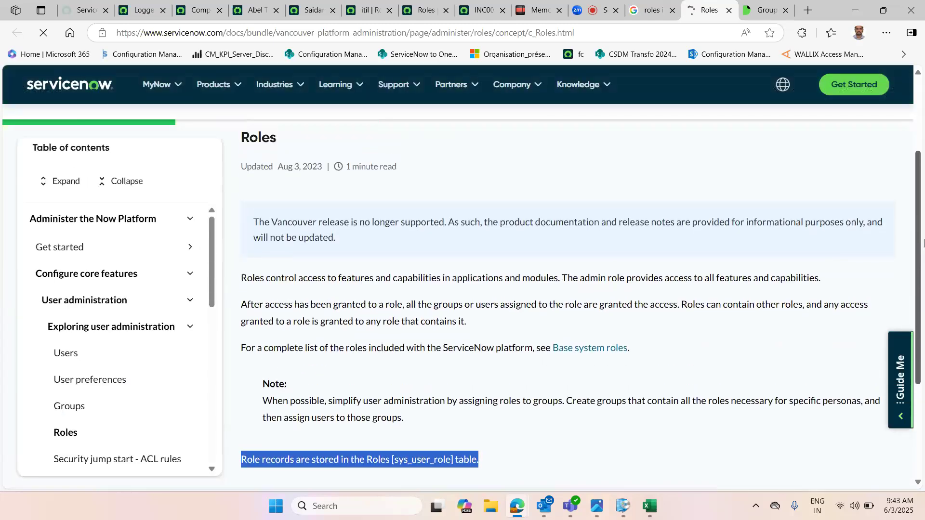
{"action": "left_click", "coordinate": [575, 353]}
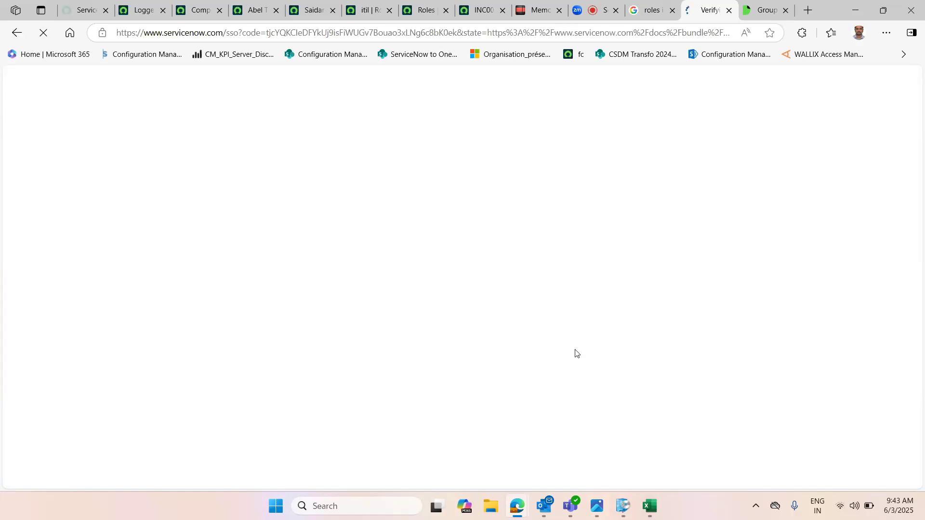
Step: Switch to the notes and highlight the admin, ITIL and ITIL admin role names on the Roles line
{"action": "left_click", "coordinate": [536, 10]}
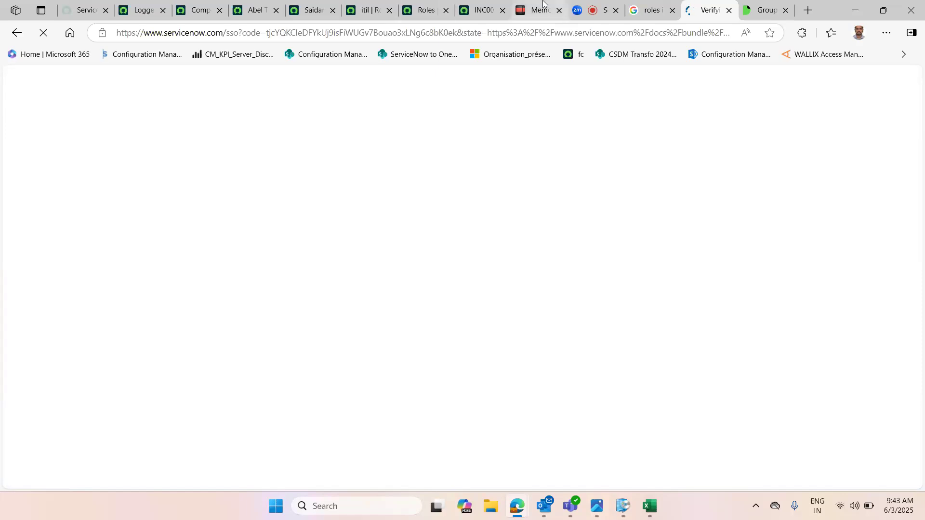
{"action": "double_click", "coordinate": [304, 348]}
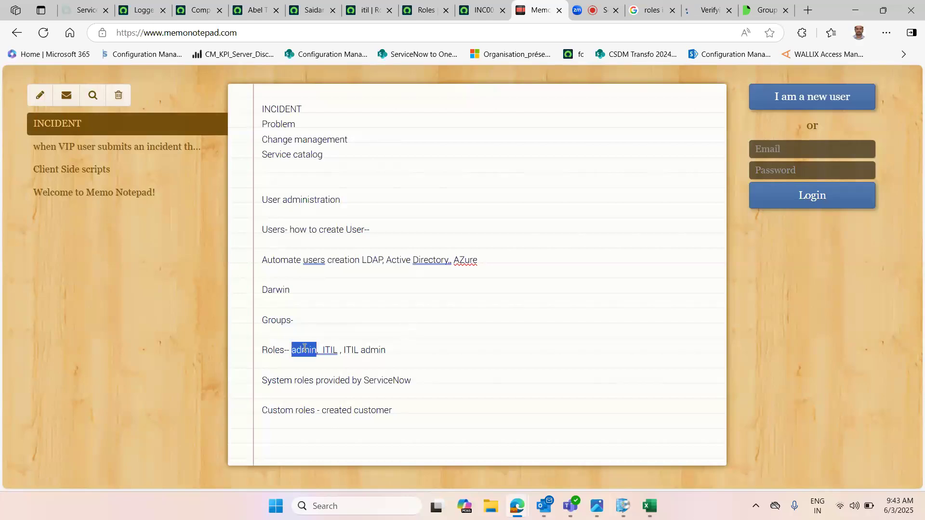
{"action": "double_click", "coordinate": [326, 351]}
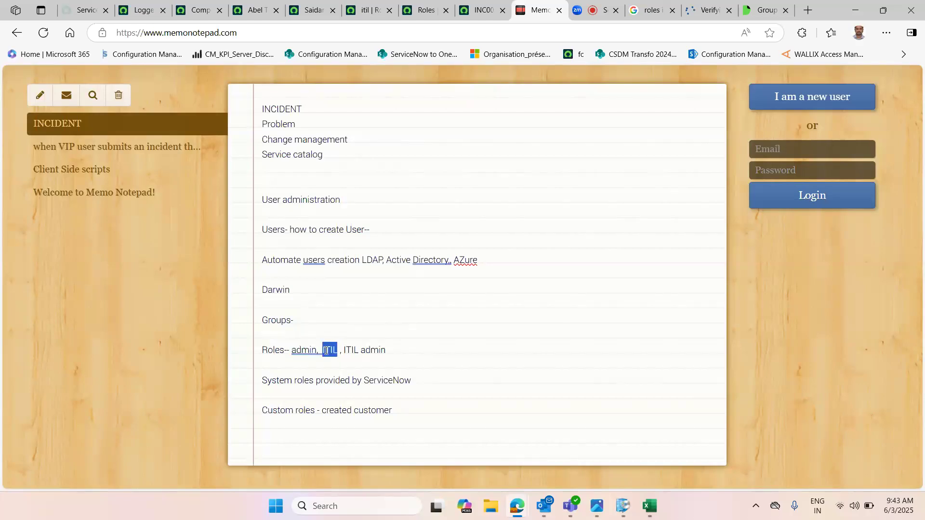
{"action": "double_click", "coordinate": [371, 350]}
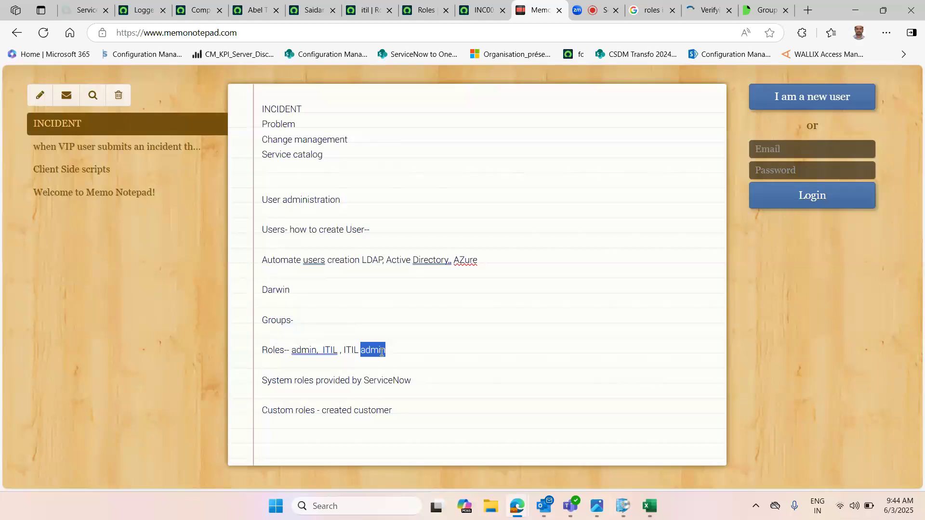
Step: Return to the Roles documentation and open the Base system roles page in a new tab
{"action": "left_click", "coordinate": [710, 3]}
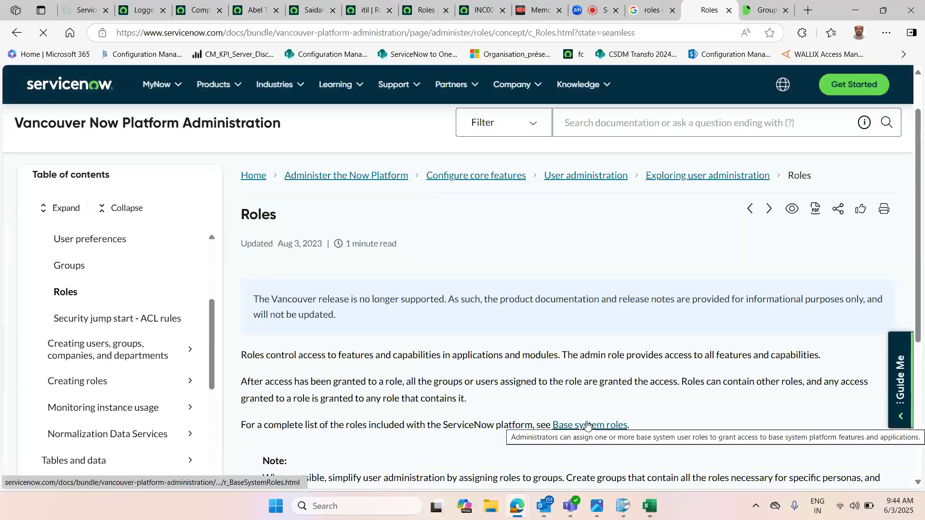
{"action": "middle_click", "coordinate": [586, 425]}
{"action": "left_click", "coordinate": [715, 2]}
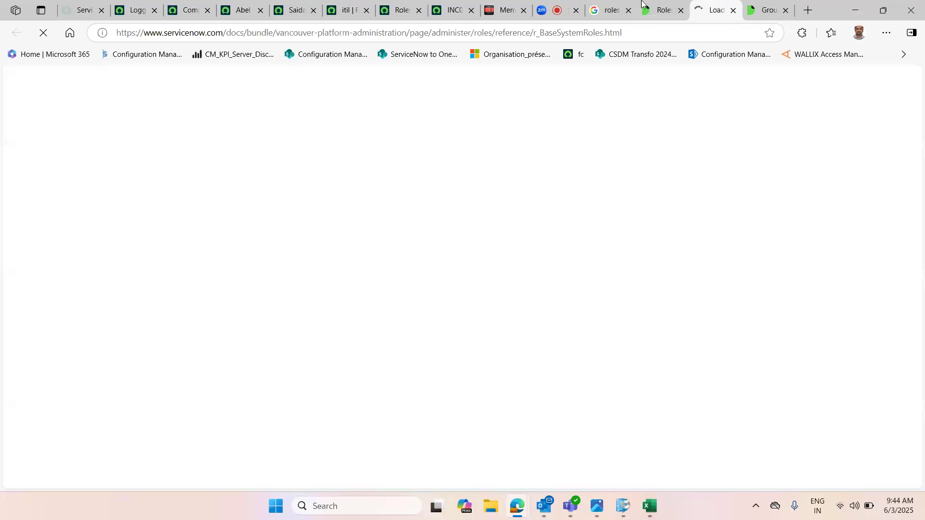
{"action": "left_click", "coordinate": [675, 3]}
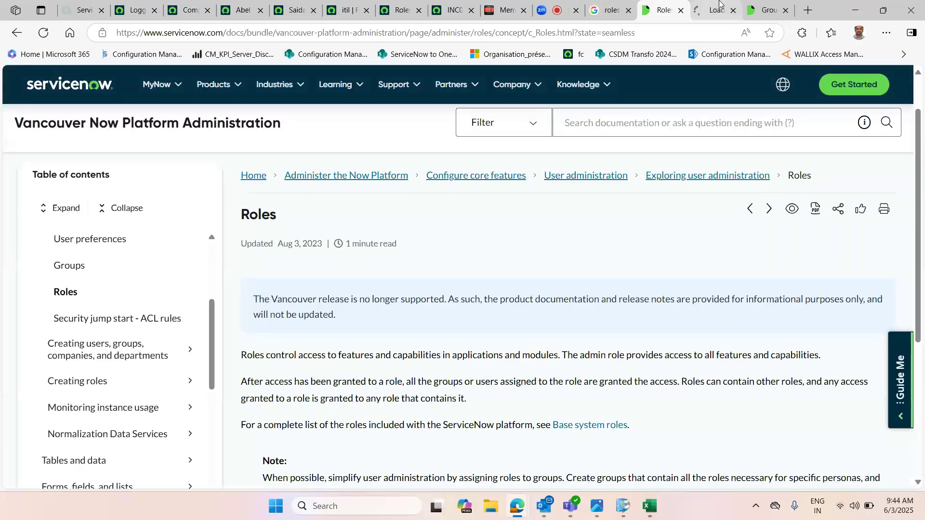
{"action": "scroll", "coordinate": [576, 291], "scroll_direction": "down", "scroll_amount": 2}
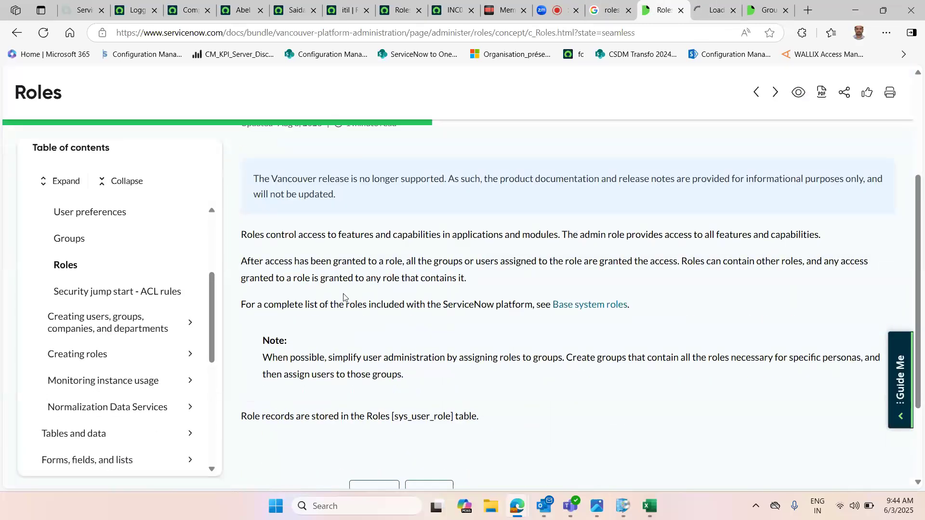
{"action": "left_click", "coordinate": [715, 4]}
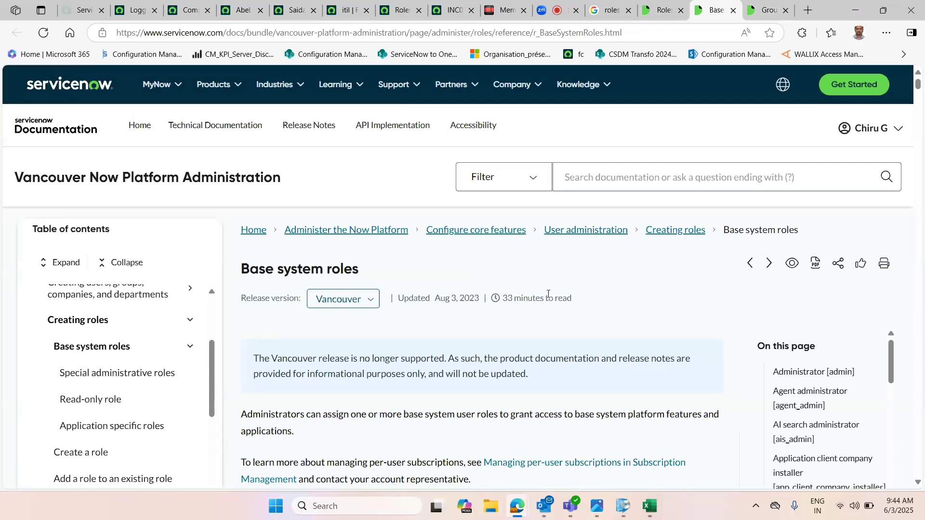
Step: Scroll the Base system roles page to the Administrator [admin] section and highlight the admin role name
{"action": "scroll", "coordinate": [549, 295], "scroll_direction": "down", "scroll_amount": 3}
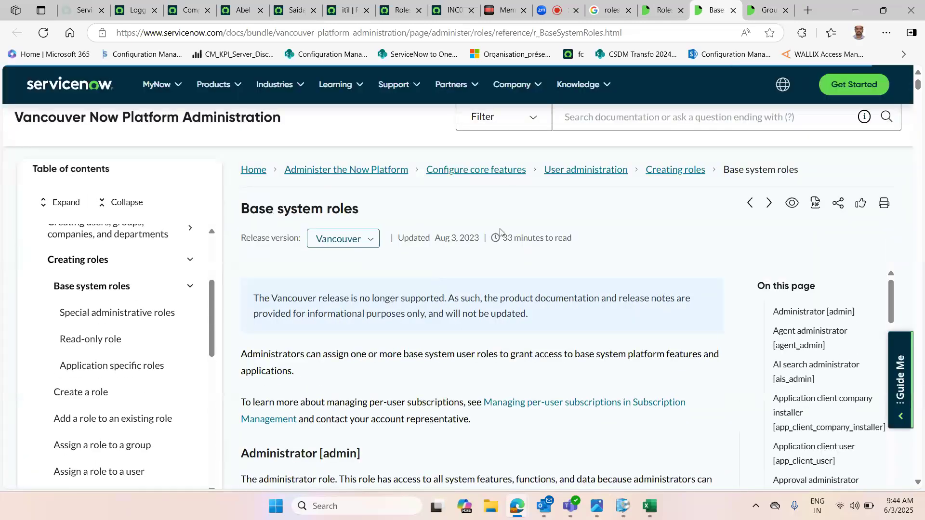
{"action": "scroll", "coordinate": [541, 287], "scroll_direction": "down", "scroll_amount": 3}
{"action": "scroll", "coordinate": [542, 289], "scroll_direction": "down", "scroll_amount": 2}
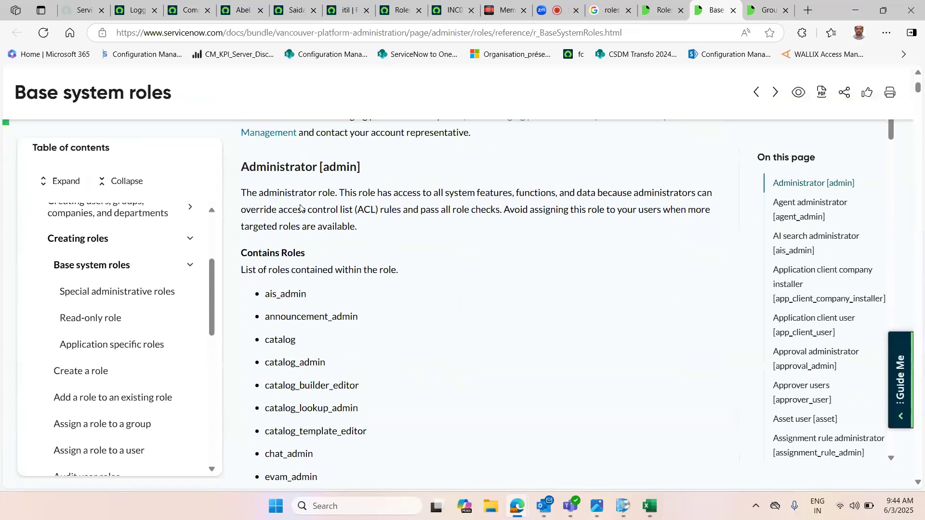
{"action": "scroll", "coordinate": [324, 212], "scroll_direction": "up", "scroll_amount": 1}
{"action": "double_click", "coordinate": [334, 213]}
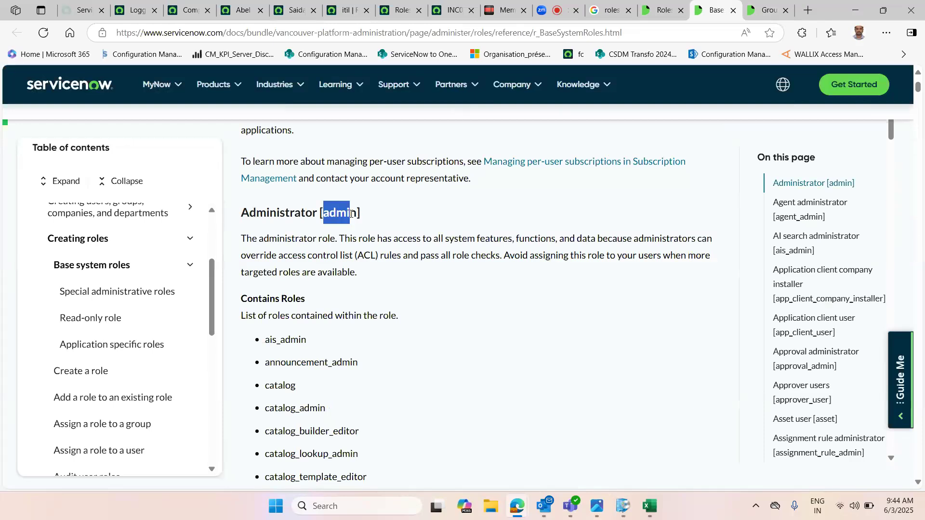
Step: Highlight the Administrator role's description and its Contains Roles heading on the Base system roles page
{"action": "left_click_drag", "start_coordinate": [443, 240], "coordinate": [706, 257]}
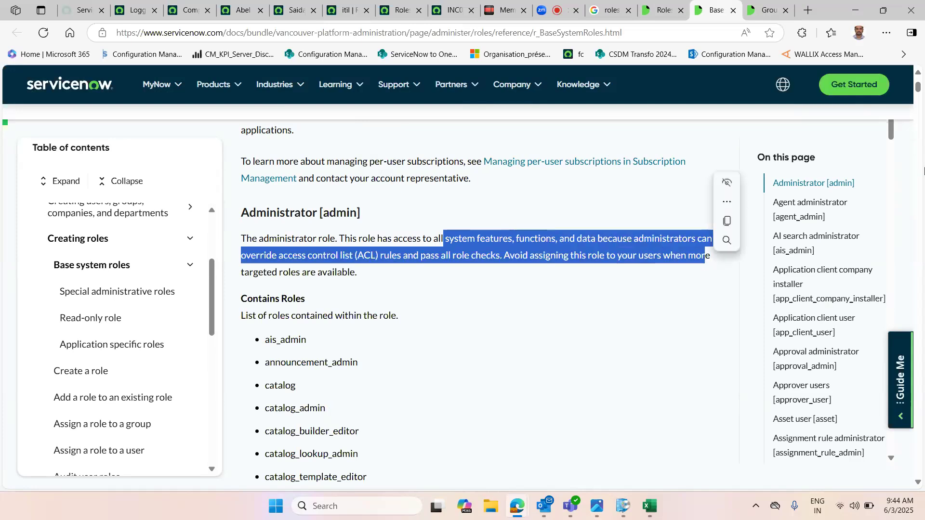
{"action": "scroll", "coordinate": [509, 371], "scroll_direction": "up", "scroll_amount": 2}
{"action": "scroll", "coordinate": [505, 364], "scroll_direction": "down", "scroll_amount": 2}
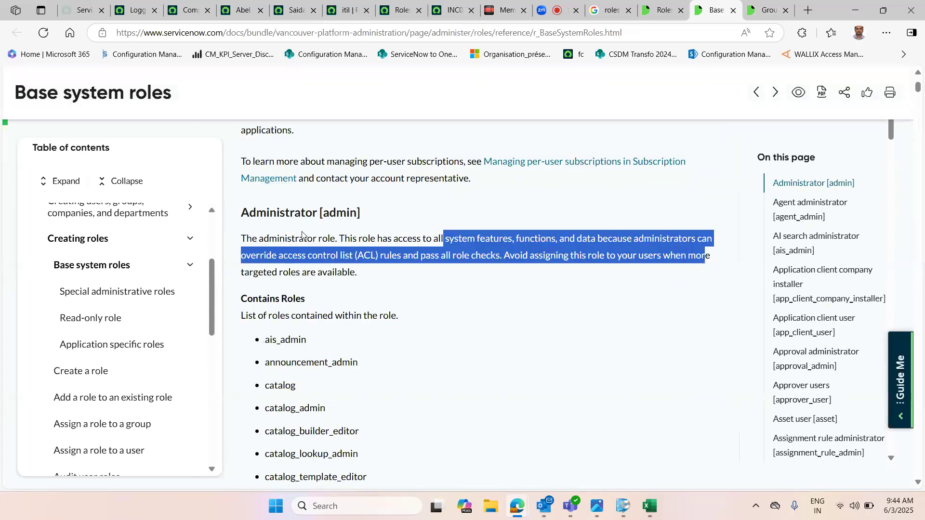
{"action": "scroll", "coordinate": [331, 237], "scroll_direction": "down", "scroll_amount": 1}
{"action": "left_click_drag", "start_coordinate": [242, 238], "coordinate": [315, 250]}
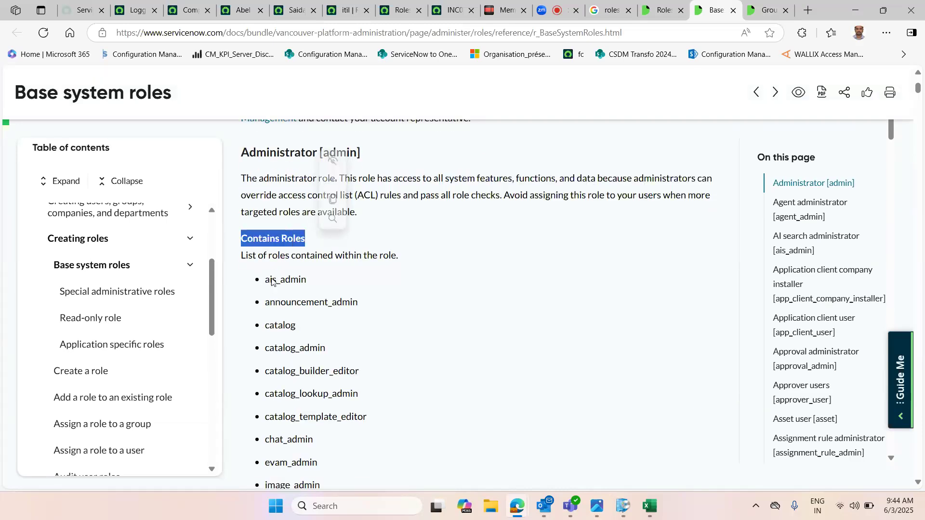
Step: Scroll through the admin's contained roles and the Agent administrator section, highlighting the ais_admin role name
{"action": "scroll", "coordinate": [308, 408], "scroll_direction": "up", "scroll_amount": 2}
{"action": "scroll", "coordinate": [300, 407], "scroll_direction": "down", "scroll_amount": 5}
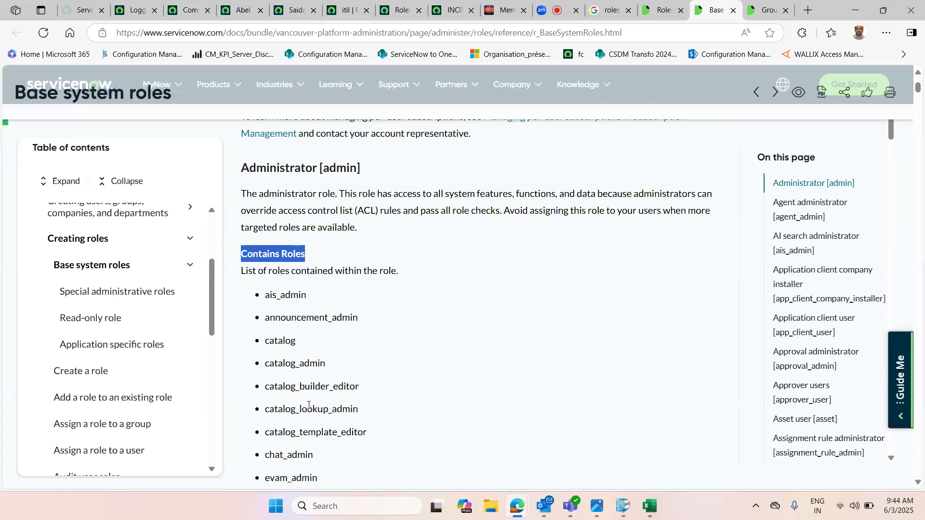
{"action": "scroll", "coordinate": [288, 352], "scroll_direction": "up", "scroll_amount": 3}
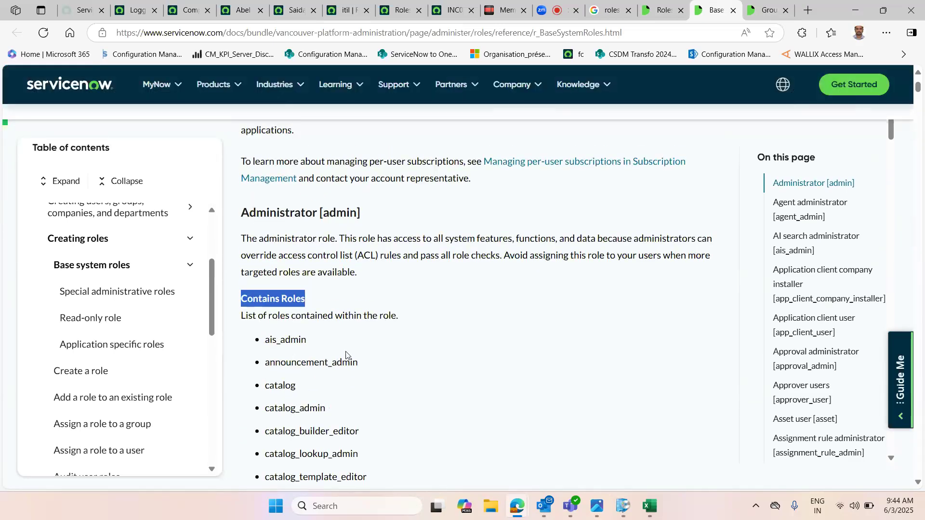
{"action": "scroll", "coordinate": [337, 376], "scroll_direction": "down", "scroll_amount": 2}
{"action": "scroll", "coordinate": [313, 408], "scroll_direction": "down", "scroll_amount": 10}
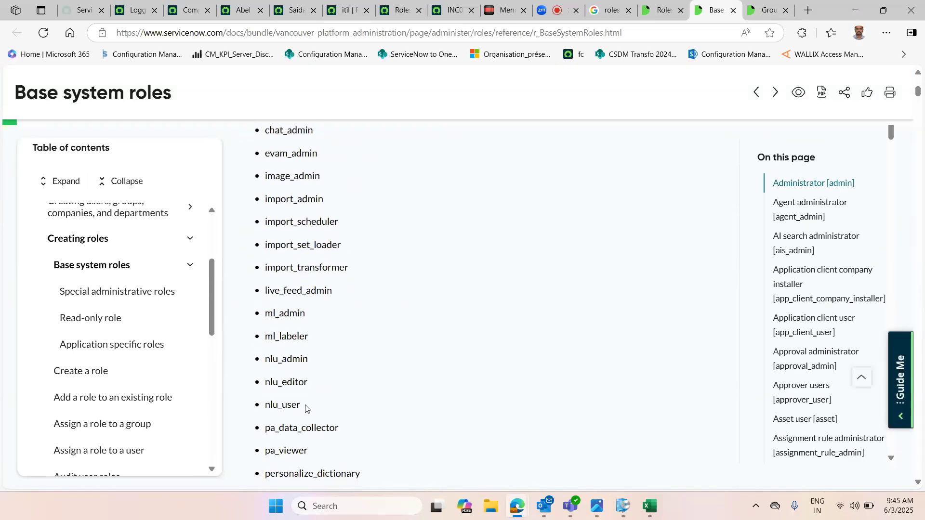
{"action": "scroll", "coordinate": [305, 406], "scroll_direction": "down", "scroll_amount": 5}
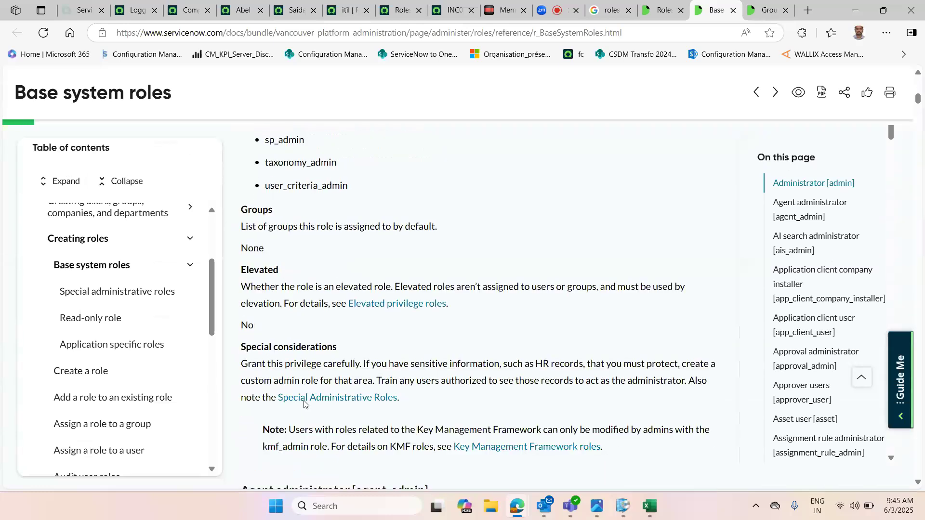
{"action": "scroll", "coordinate": [279, 351], "scroll_direction": "down", "scroll_amount": 6}
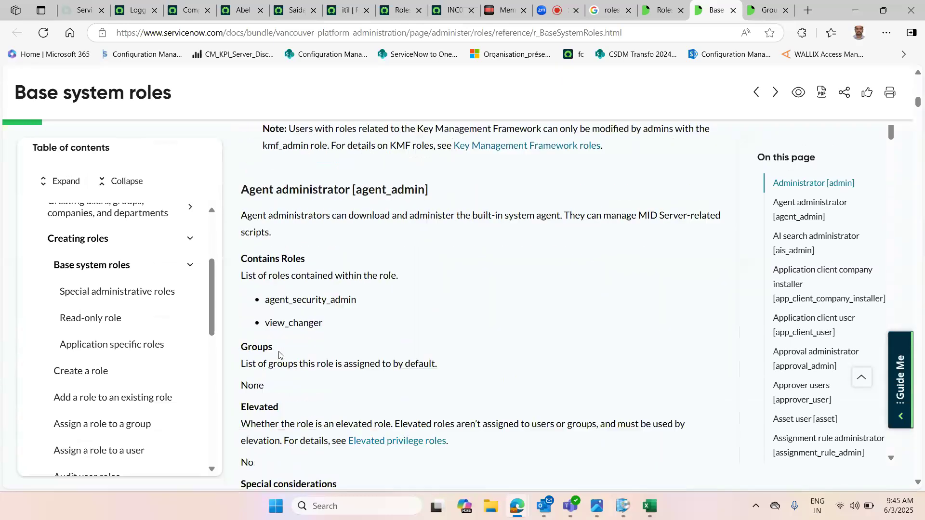
{"action": "scroll", "coordinate": [300, 250], "scroll_direction": "down", "scroll_amount": 6}
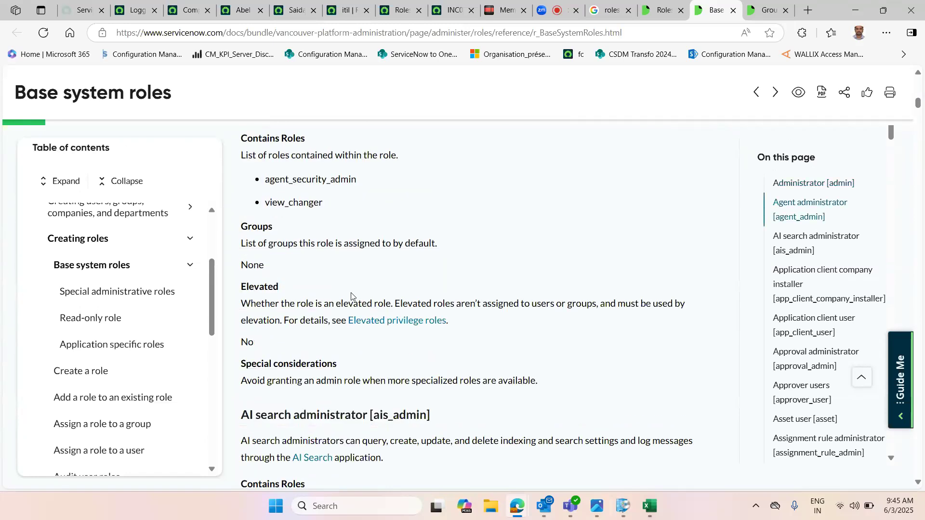
{"action": "double_click", "coordinate": [375, 237]}
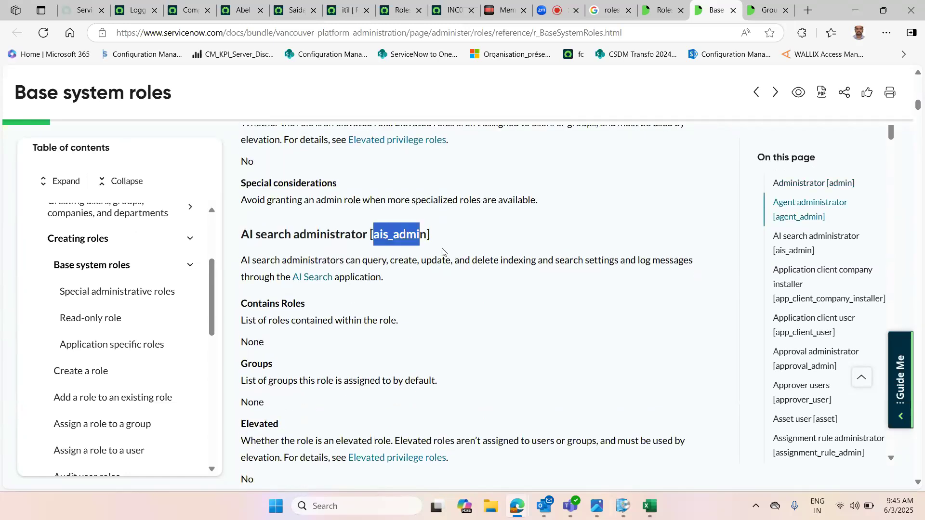
Step: Search the page for itil and highlight the ITIL [itil] heading and its description
{"action": "left_click", "coordinate": [521, 332]}
{"action": "key", "text": "ctrl+f"}
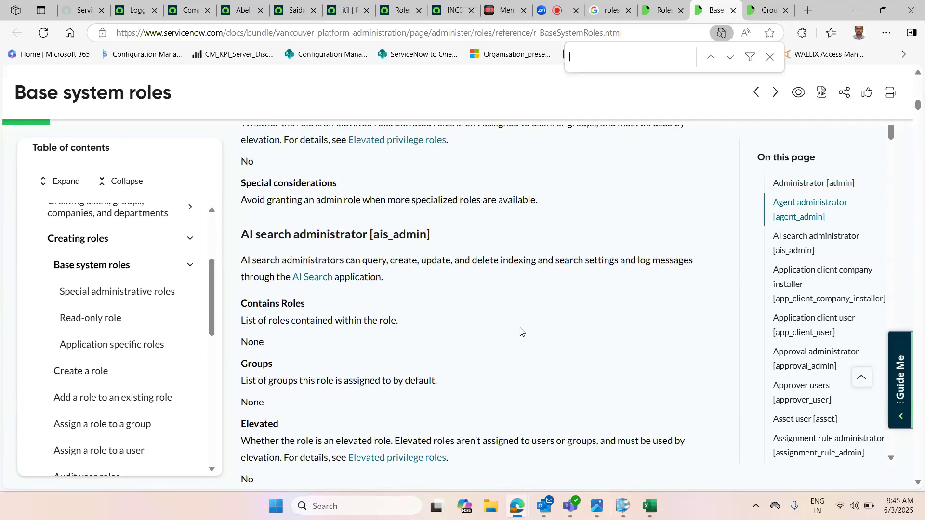
{"action": "type", "text": "itil"}
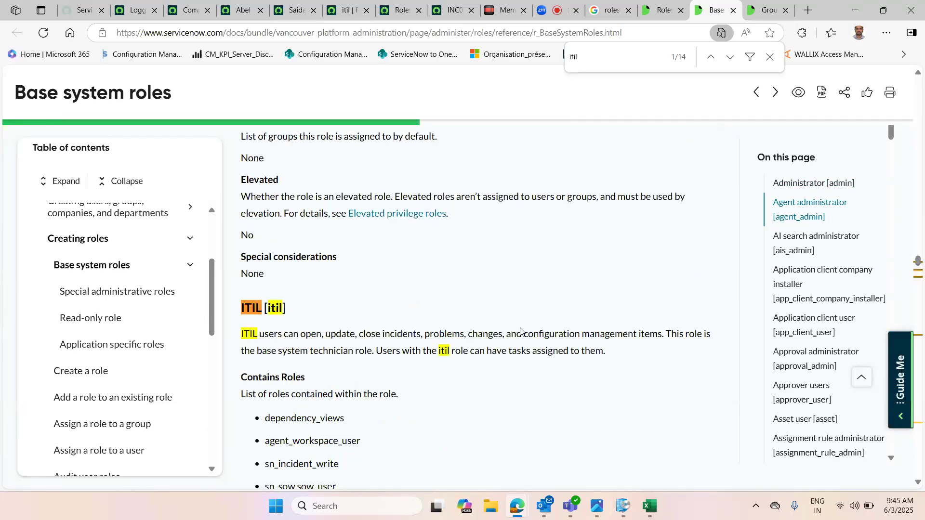
{"action": "scroll", "coordinate": [314, 337], "scroll_direction": "down", "scroll_amount": 1}
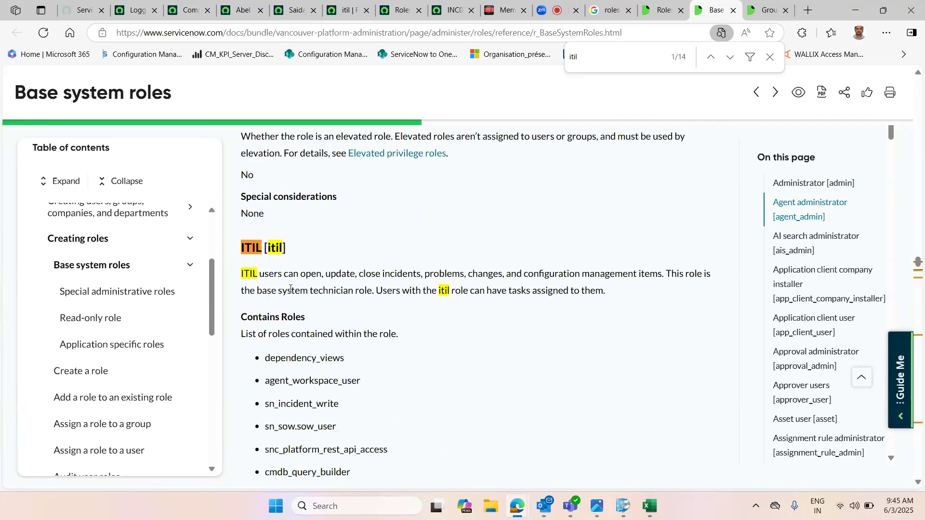
{"action": "left_click_drag", "start_coordinate": [385, 276], "coordinate": [664, 289]}
{"action": "left_click", "coordinate": [613, 331]}
{"action": "left_click_drag", "start_coordinate": [247, 248], "coordinate": [304, 252]}
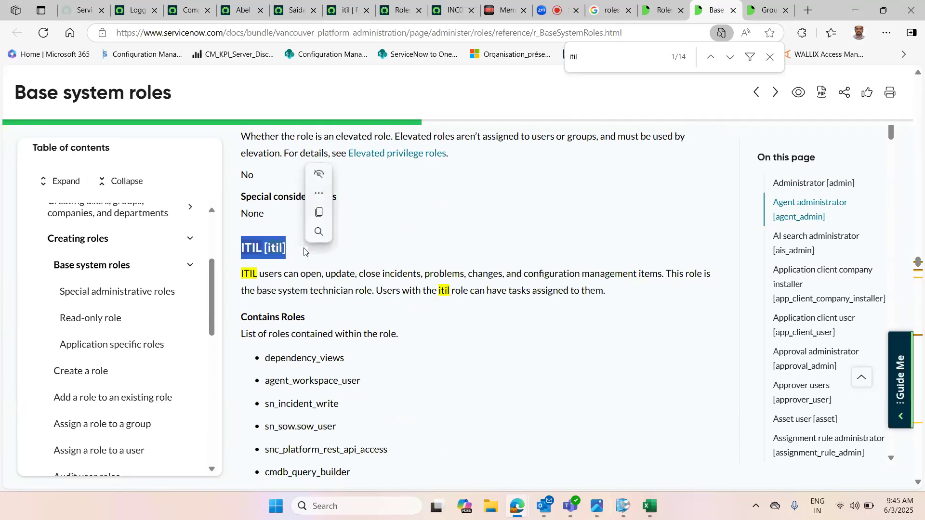
Step: Look at the incident record's Assigned to field, then the Roles documentation page
{"action": "left_click", "coordinate": [450, 7]}
{"action": "left_click", "coordinate": [667, 246]}
{"action": "triple_click", "coordinate": [671, 248]}
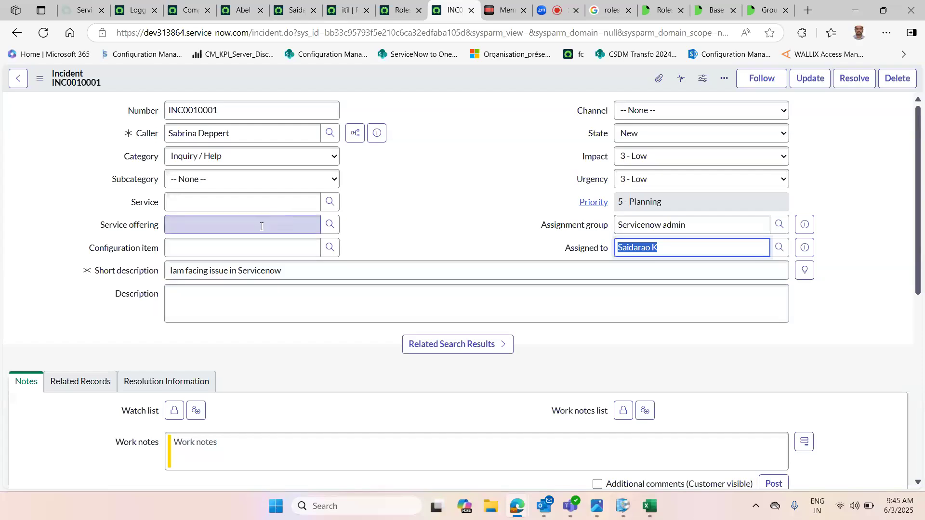
{"action": "left_click", "coordinate": [661, 9]}
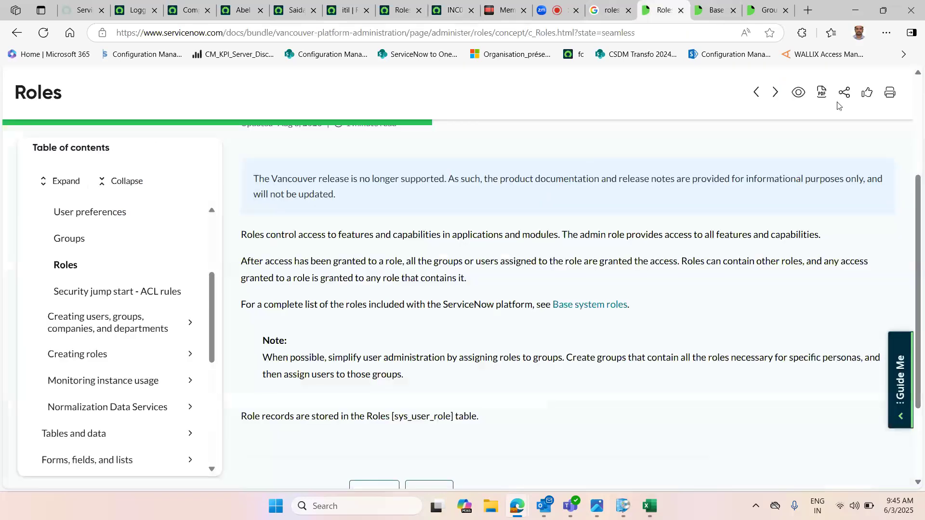
Step: Return to the Base system roles page and highlight the ITIL administrator [itil_admin] heading
{"action": "left_click", "coordinate": [714, 10]}
{"action": "scroll", "coordinate": [487, 370], "scroll_direction": "down", "scroll_amount": 2}
{"action": "scroll", "coordinate": [488, 370], "scroll_direction": "up", "scroll_amount": 2}
{"action": "scroll", "coordinate": [488, 370], "scroll_direction": "down", "scroll_amount": 3}
{"action": "scroll", "coordinate": [487, 370], "scroll_direction": "down", "scroll_amount": 10}
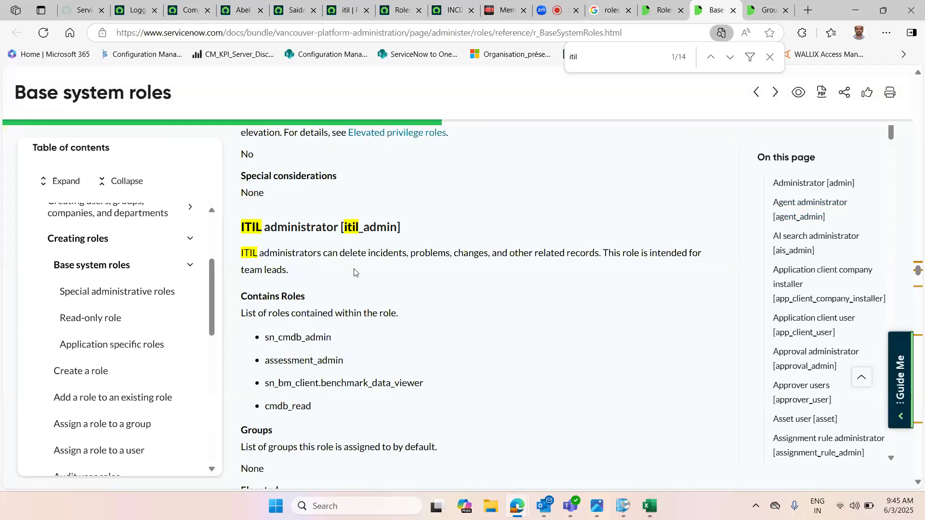
{"action": "left_click_drag", "start_coordinate": [252, 229], "coordinate": [429, 236]}
{"action": "left_click", "coordinate": [396, 272]}
Step: Highlight the ITIL administrator's delete permissions and the ITIL role's capabilities in the descriptions
{"action": "scroll", "coordinate": [348, 252], "scroll_direction": "up", "scroll_amount": 10}
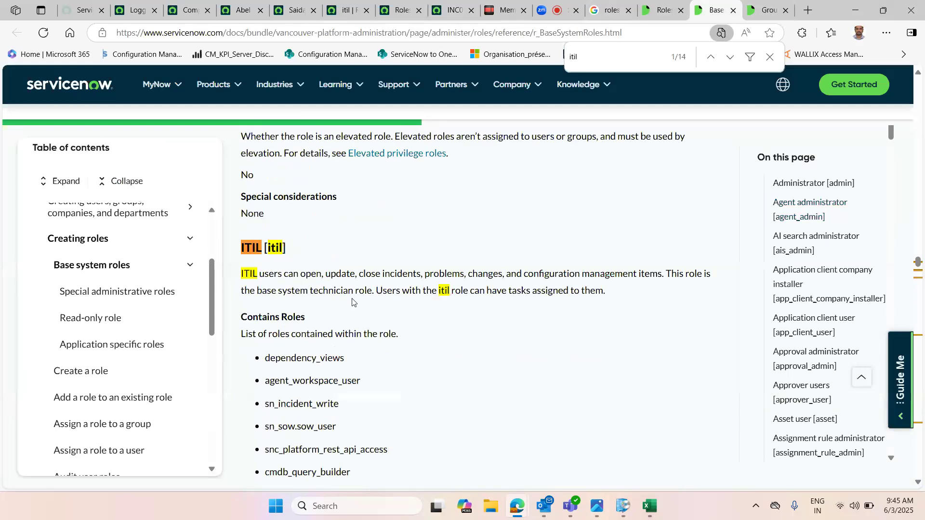
{"action": "scroll", "coordinate": [269, 381], "scroll_direction": "down", "scroll_amount": 3}
{"action": "scroll", "coordinate": [270, 381], "scroll_direction": "down", "scroll_amount": 7}
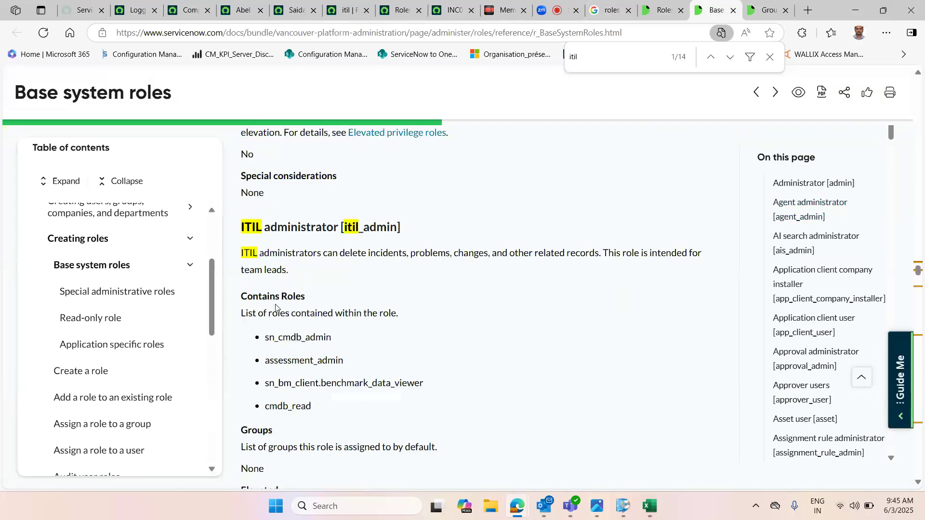
{"action": "left_click_drag", "start_coordinate": [339, 253], "coordinate": [431, 254]}
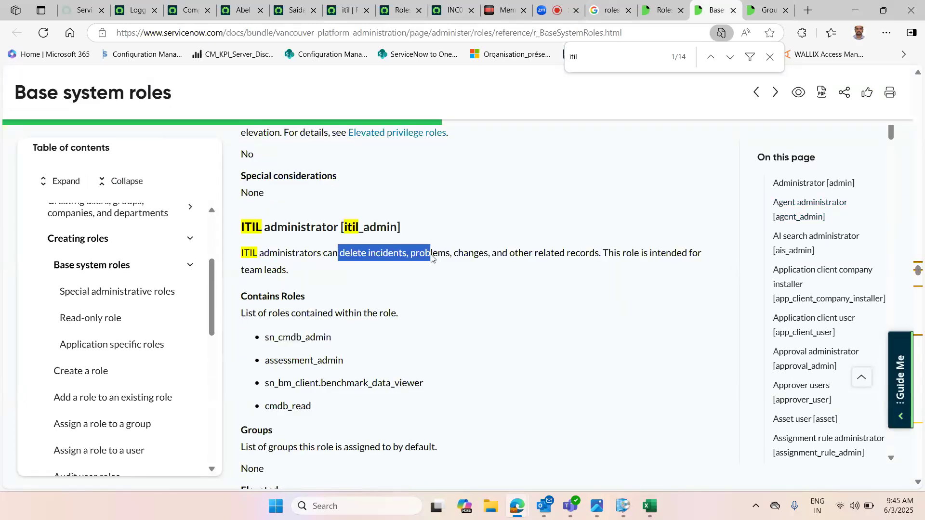
{"action": "scroll", "coordinate": [299, 287], "scroll_direction": "up", "scroll_amount": 5}
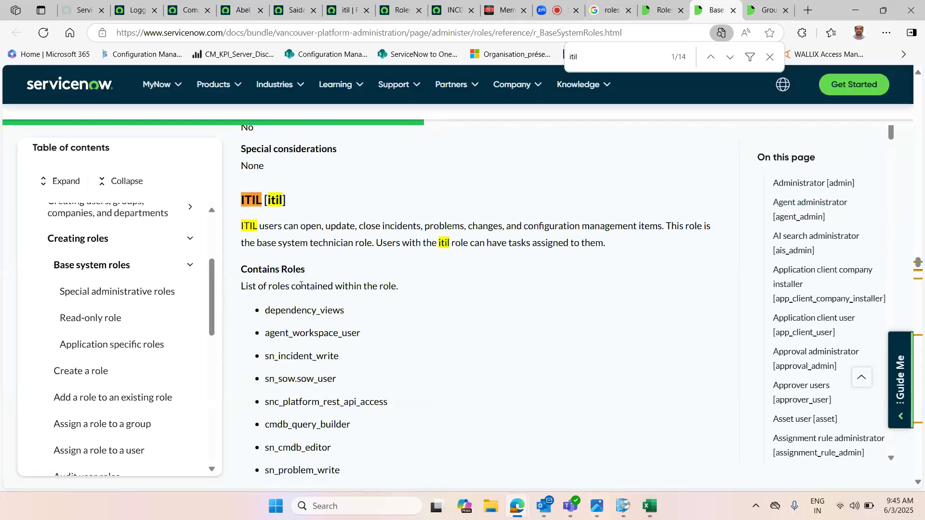
{"action": "left_click_drag", "start_coordinate": [325, 333], "coordinate": [436, 350]}
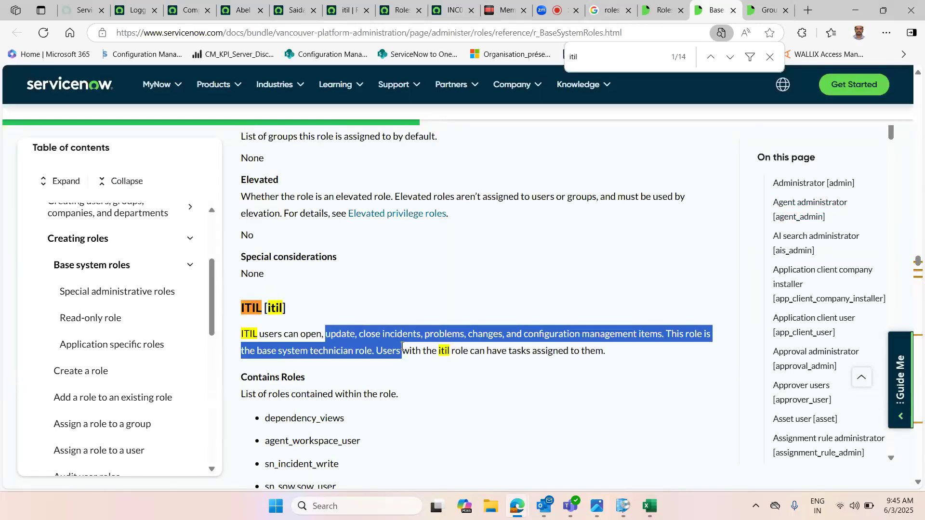
{"action": "scroll", "coordinate": [413, 398], "scroll_direction": "down", "scroll_amount": 5}
{"action": "scroll", "coordinate": [416, 406], "scroll_direction": "down", "scroll_amount": 10}
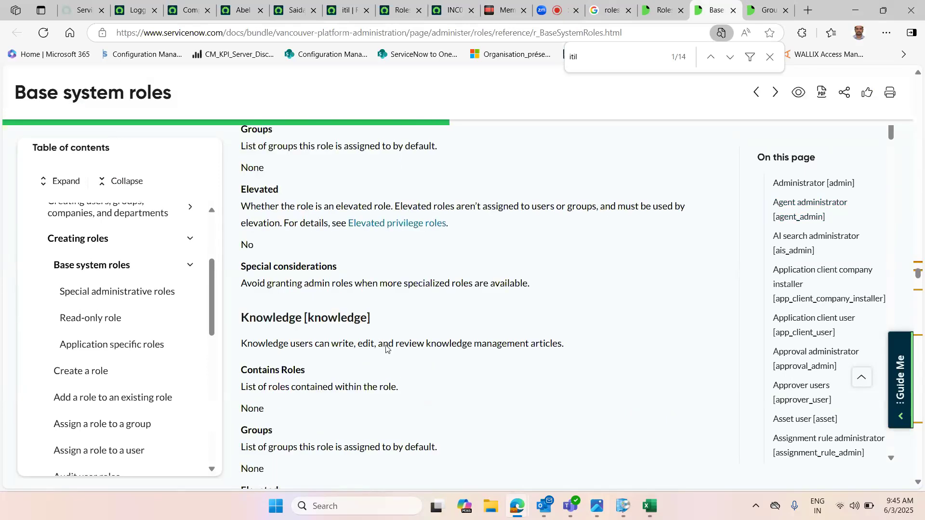
Step: In the notes, highlight the User administration, Users, Roles and Groups headings
{"action": "left_click", "coordinate": [503, 10]}
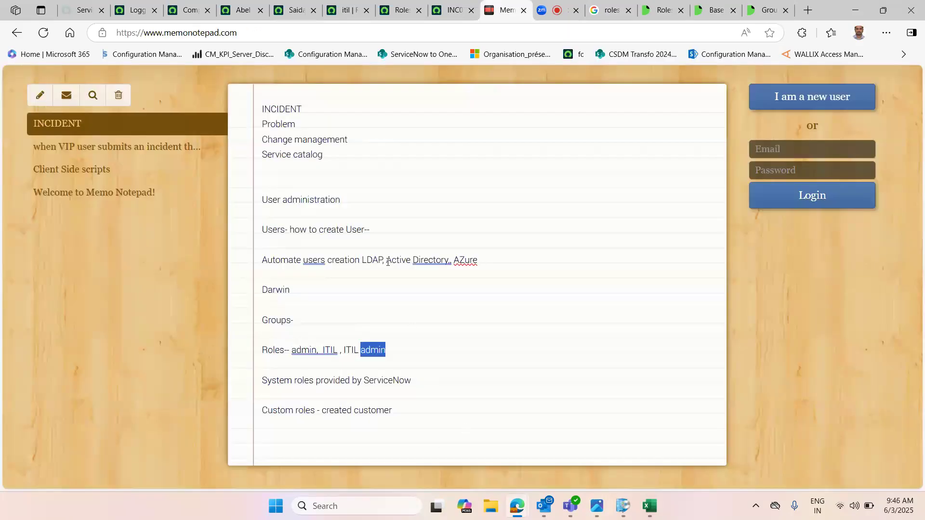
{"action": "left_click_drag", "start_coordinate": [263, 199], "coordinate": [347, 197]}
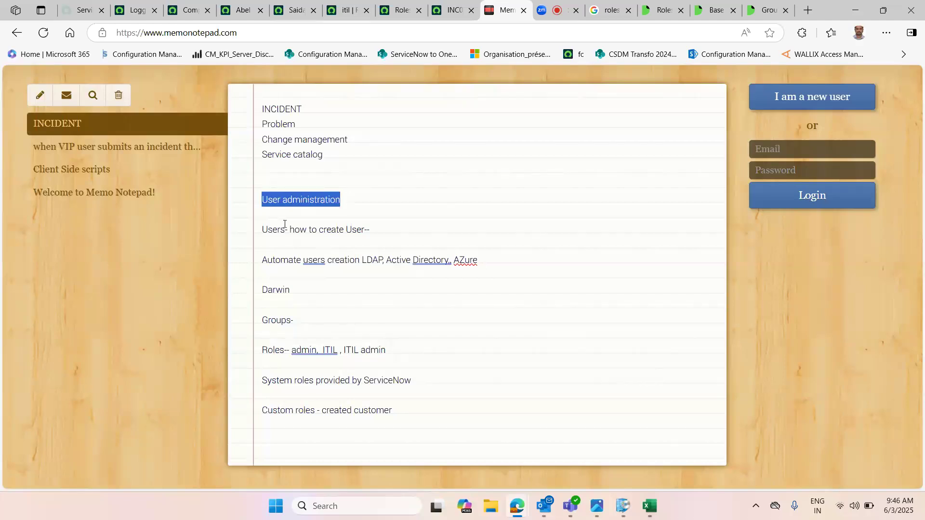
{"action": "double_click", "coordinate": [268, 230]}
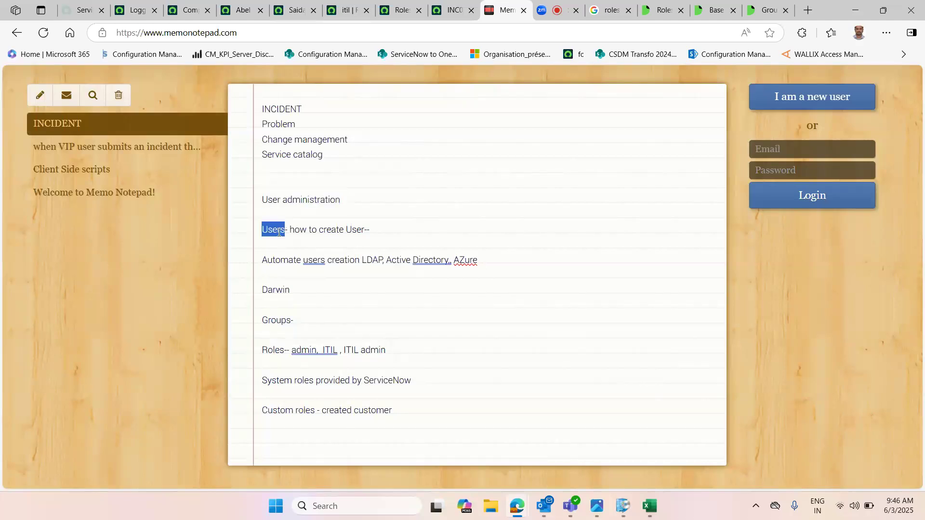
{"action": "double_click", "coordinate": [271, 322]}
{"action": "double_click", "coordinate": [269, 350]}
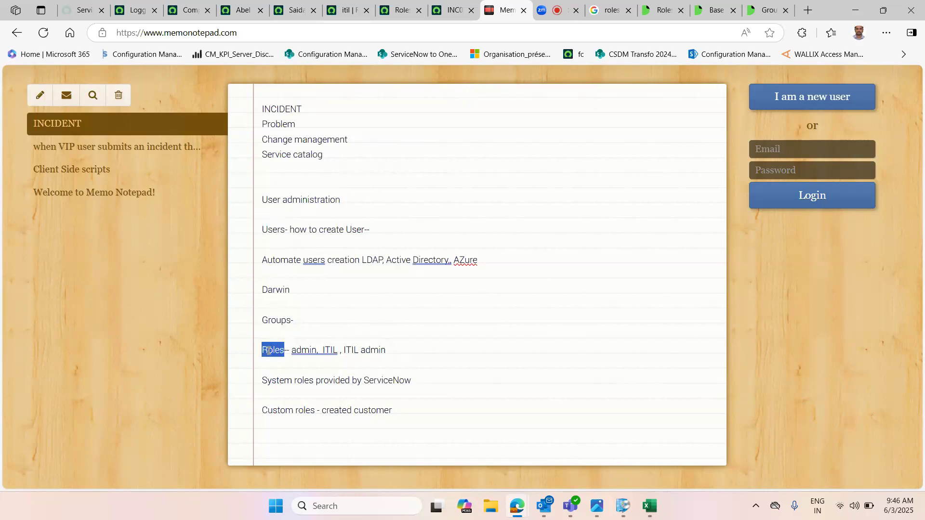
{"action": "double_click", "coordinate": [283, 321]}
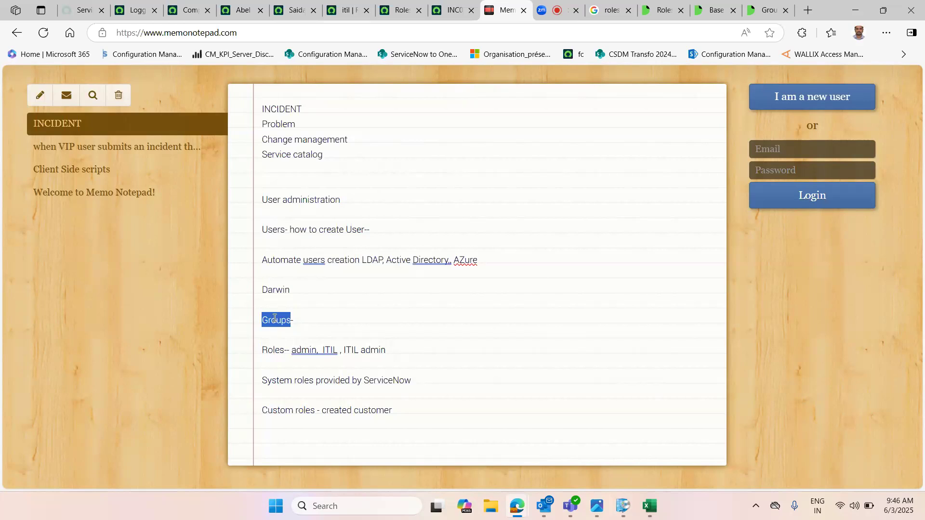
{"action": "left_click", "coordinate": [322, 322]}
Step: Open the Zoom meeting chat and read the latest messages
{"action": "left_click", "coordinate": [551, 10]}
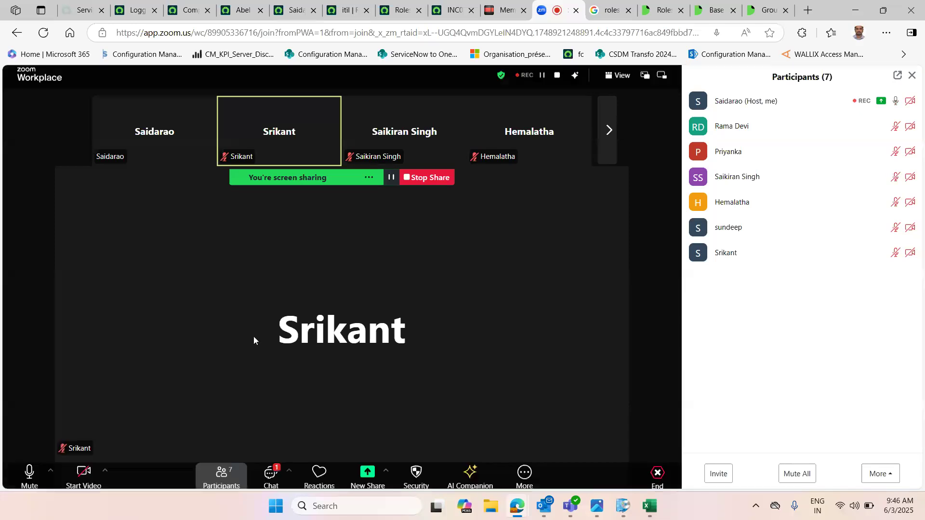
{"action": "left_click", "coordinate": [270, 470]}
{"action": "left_click", "coordinate": [875, 409]}
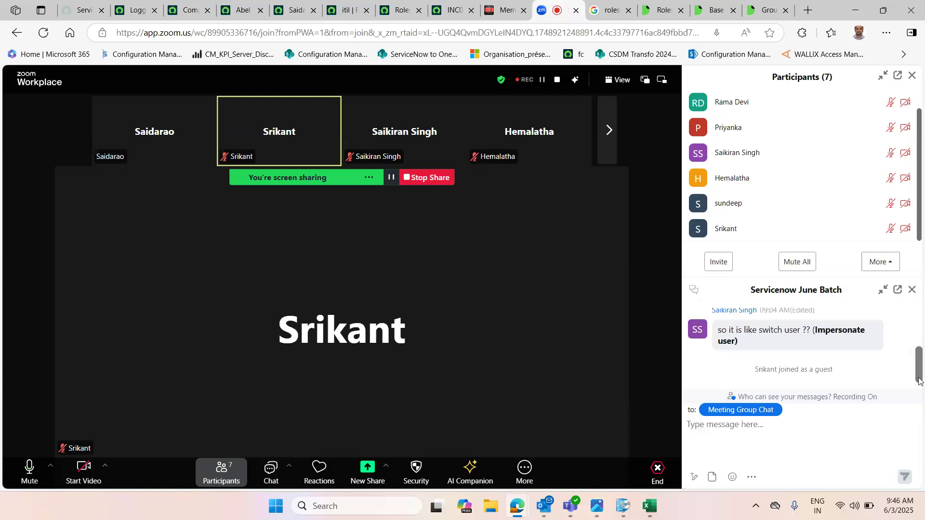
{"action": "scroll", "coordinate": [920, 371], "scroll_direction": "up", "scroll_amount": 1}
{"action": "scroll", "coordinate": [920, 371], "scroll_direction": "down", "scroll_amount": 1}
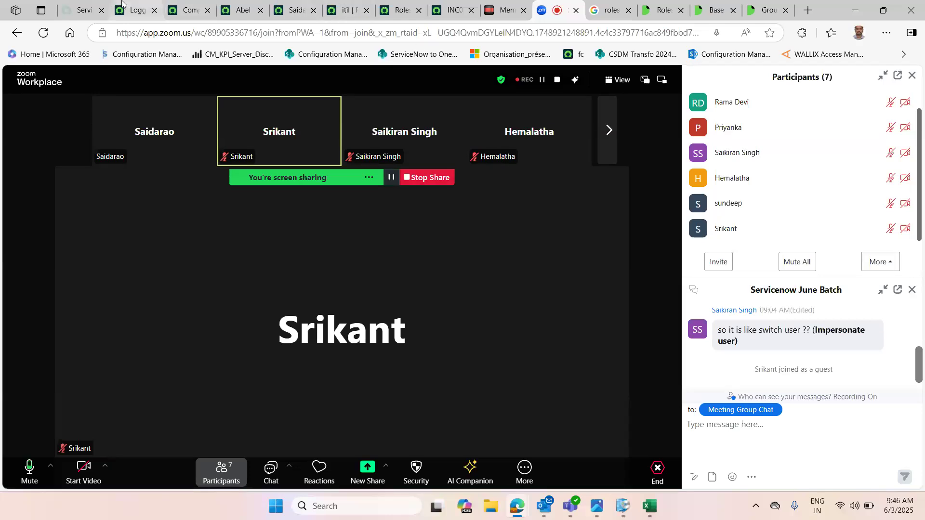
Step: Browse the User Administration modules in the navigator and the user profile menu on the instance
{"action": "left_click", "coordinate": [136, 10]}
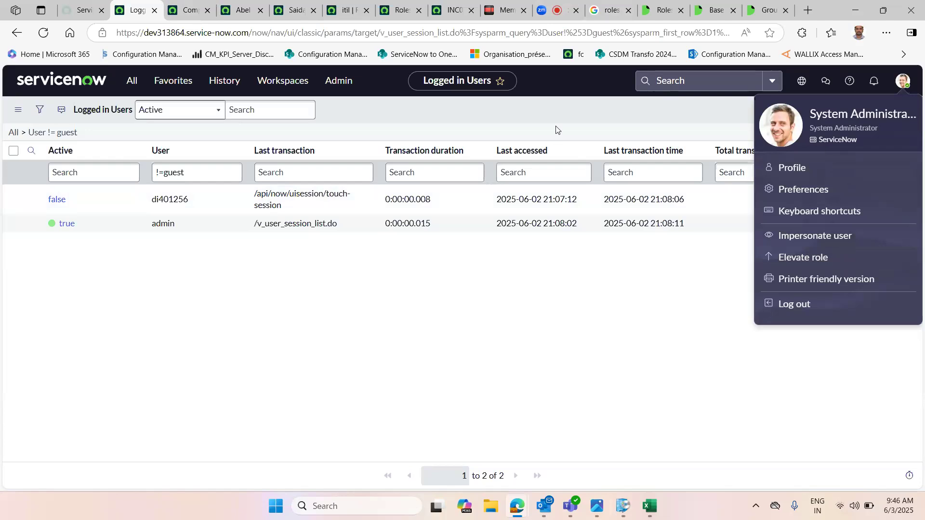
{"action": "left_click", "coordinate": [126, 82]}
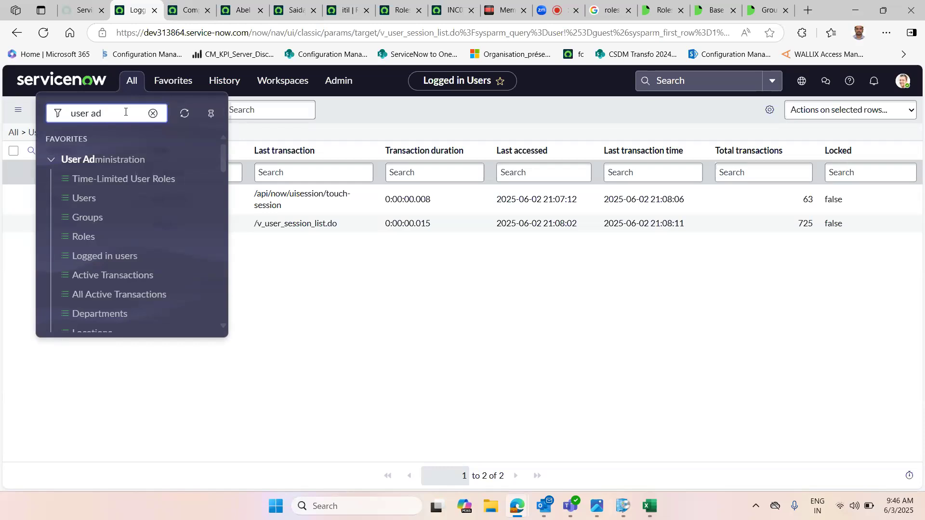
{"action": "left_click_drag", "start_coordinate": [125, 112], "coordinate": [70, 113]}
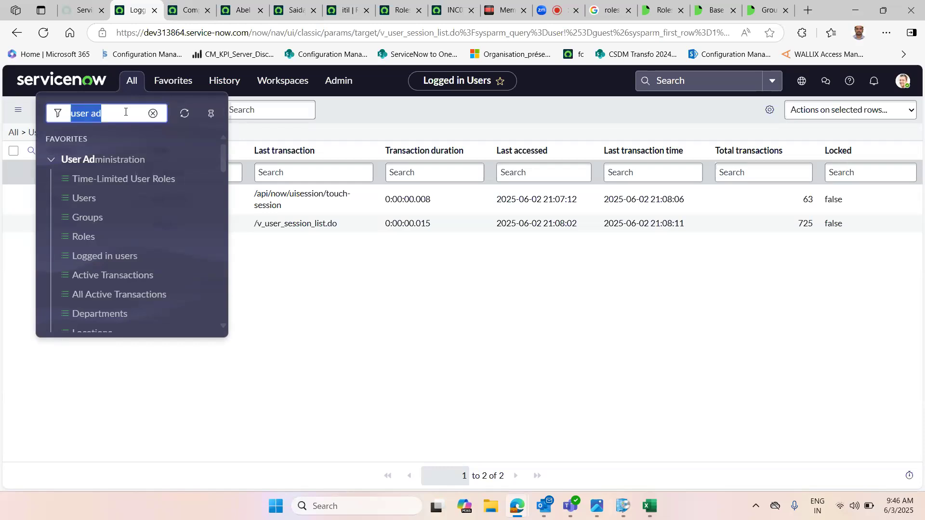
{"action": "left_click", "coordinate": [902, 80]}
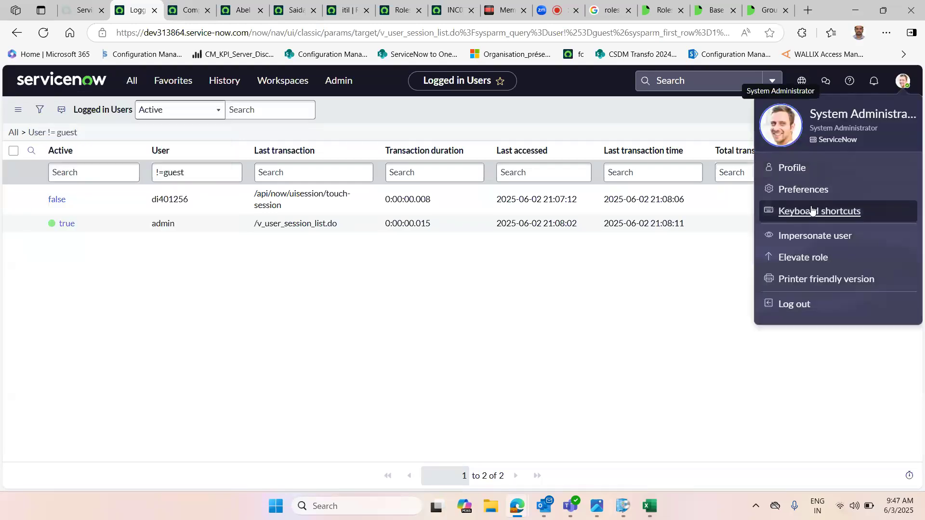
{"action": "left_click", "coordinate": [132, 81]}
{"action": "left_click", "coordinate": [132, 81]}
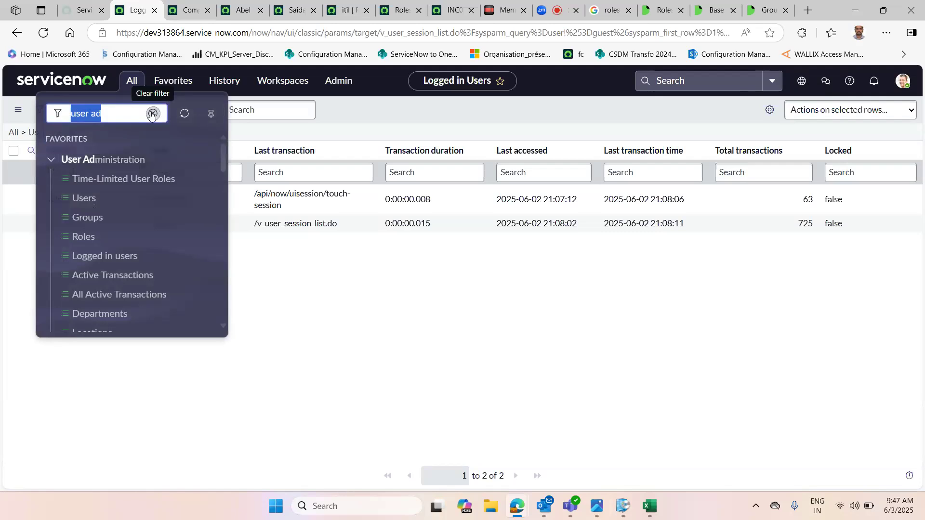
Step: Switch to the Zoom meeting and stop sharing the screen
{"action": "left_click", "coordinate": [549, 10]}
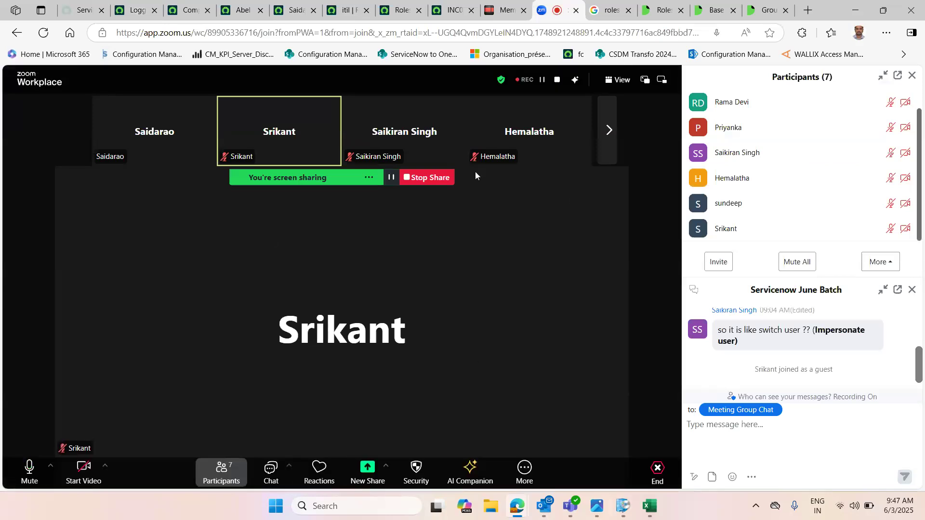
{"action": "left_click", "coordinate": [426, 178]}
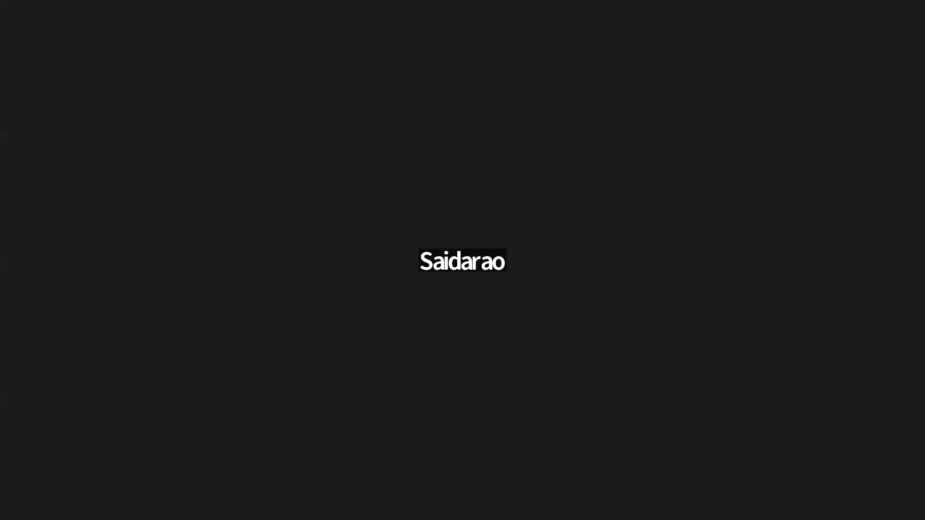